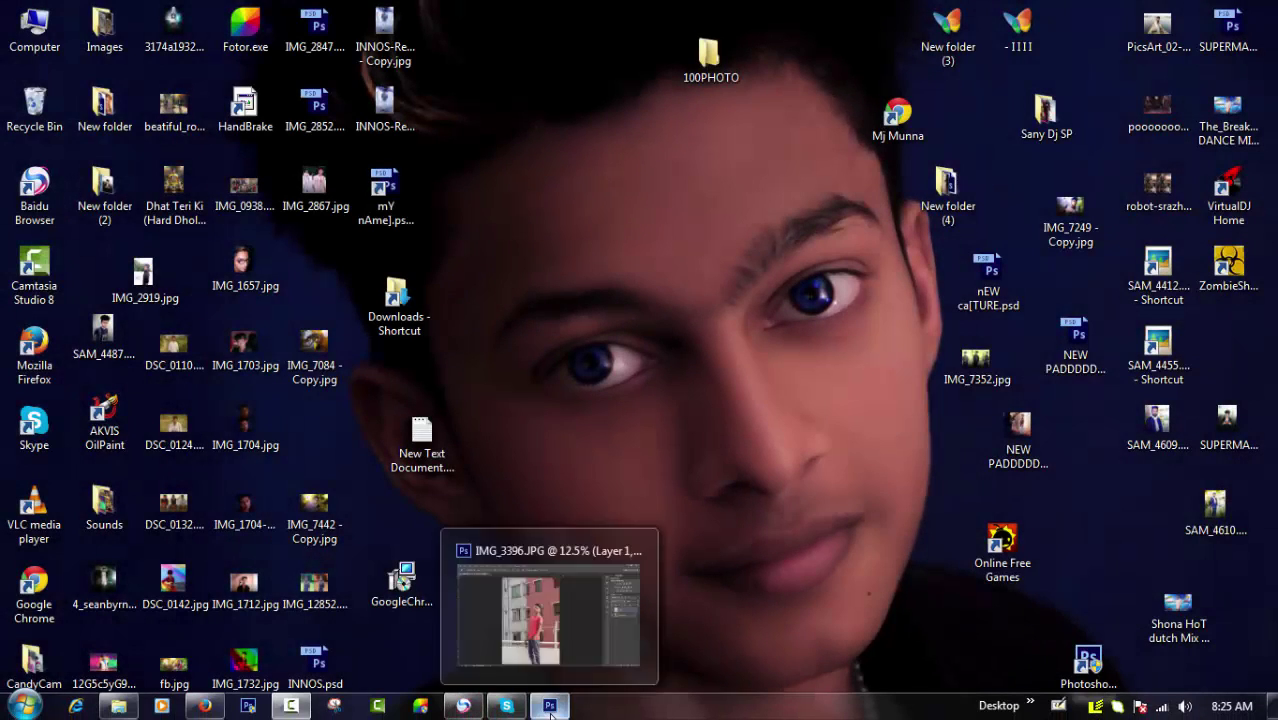
# - Restore the Photoshop window with the boy photo and select the Move tool
pyautogui.click(550, 706)
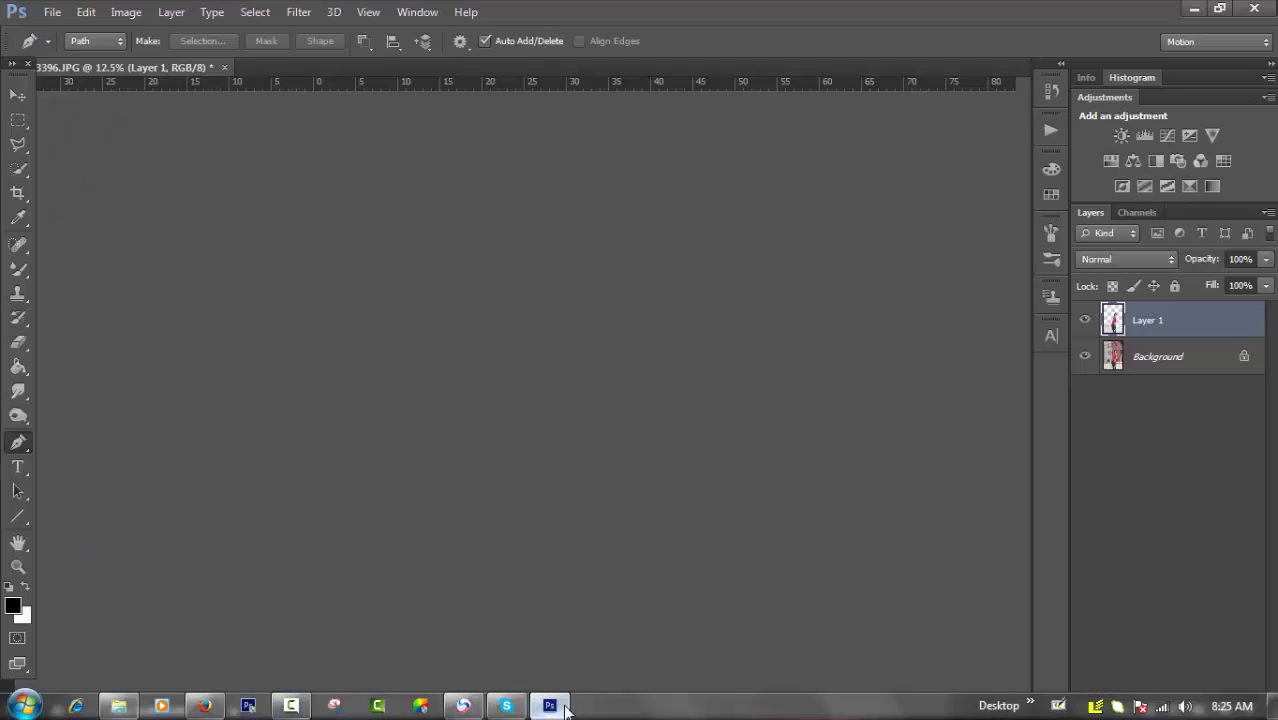
pyautogui.hotkey('ctrl', '-')
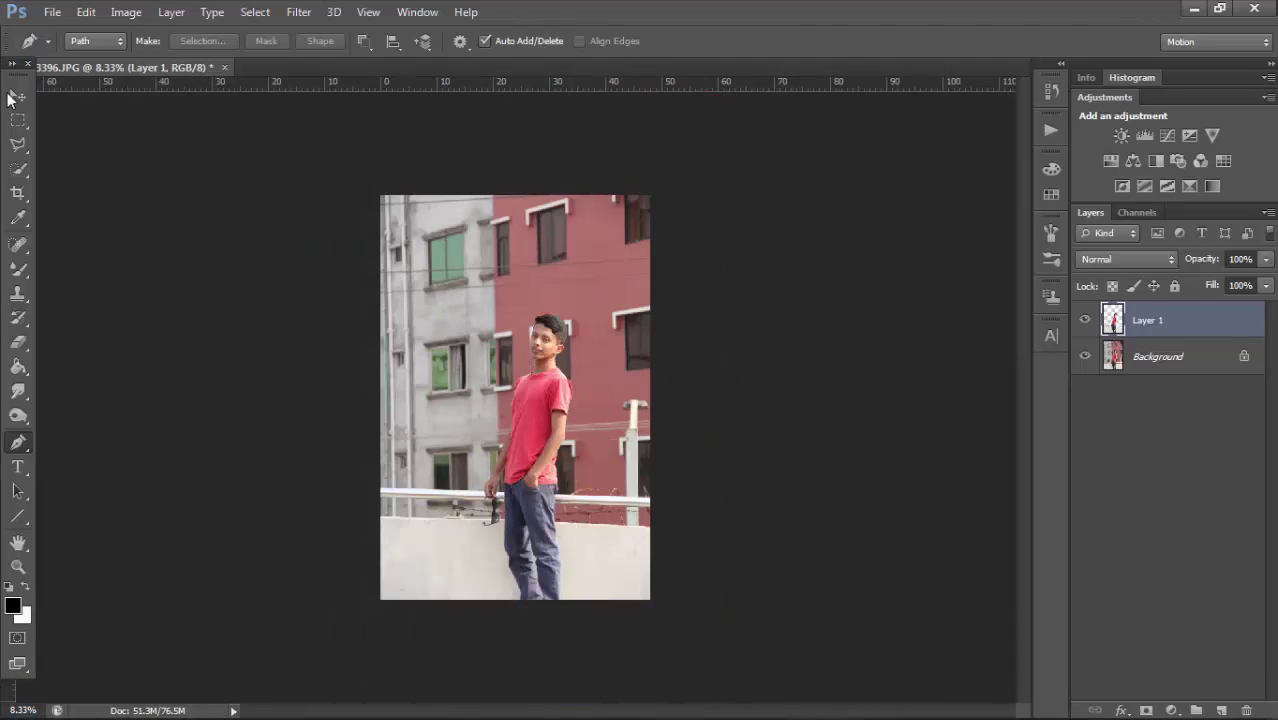
pyautogui.click(12, 95)
pyautogui.hotkey('ctrl', '+')
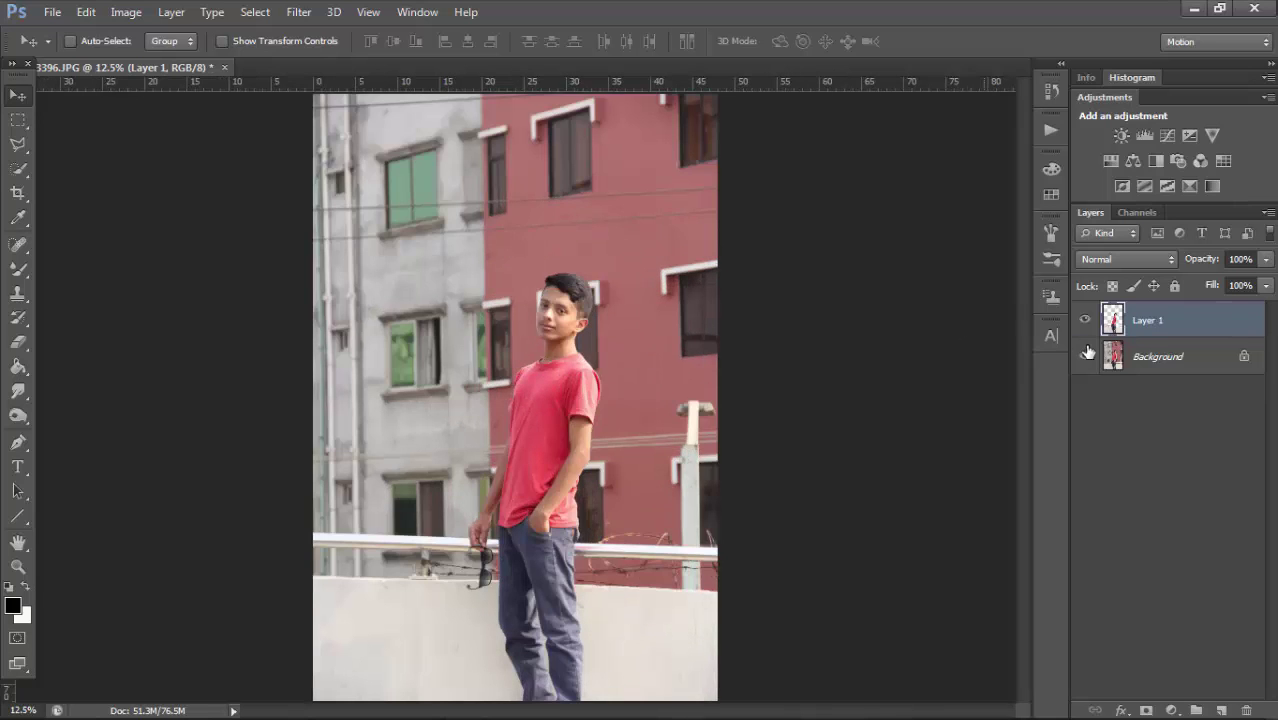
# - Toggle the Background layer's visibility to check the boy's cut-out against transparency
pyautogui.click(1084, 357)
pyautogui.click(1084, 357)
pyautogui.click(1084, 357)
pyautogui.hotkey('ctrl', '-')
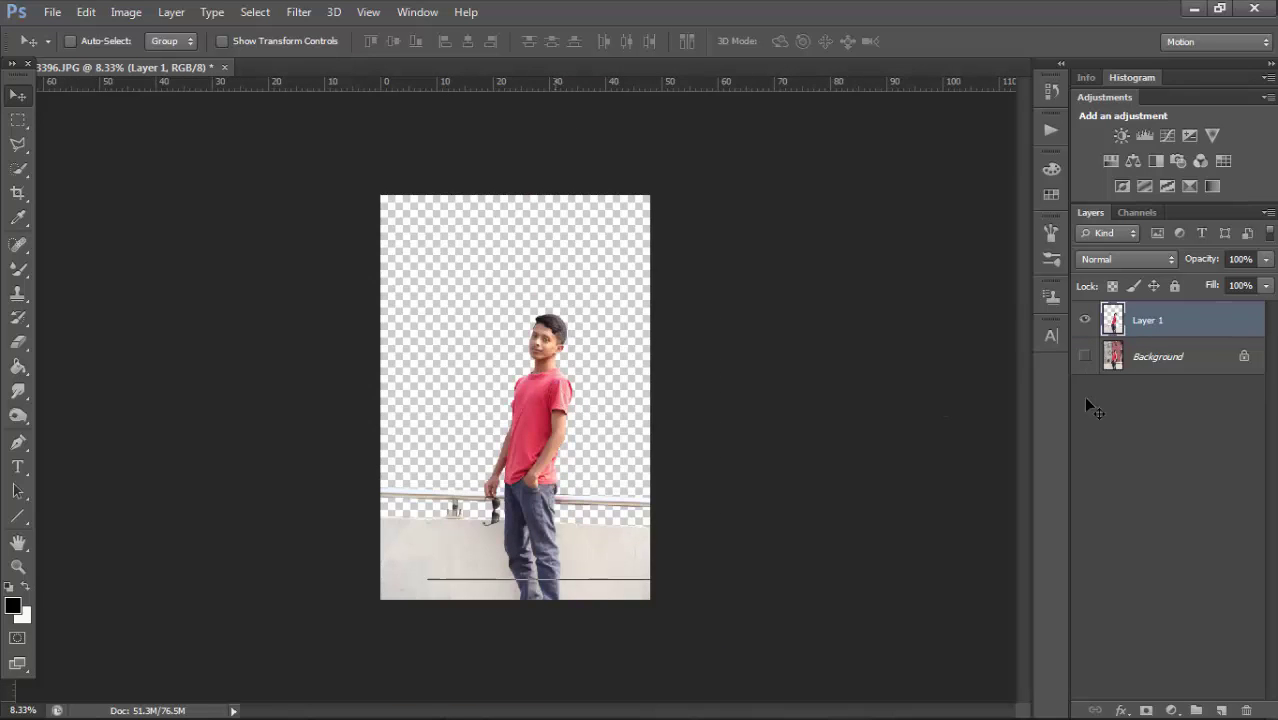
pyautogui.hotkey('ctrl', '+')
pyautogui.click(1084, 357)
pyautogui.click(1084, 356)
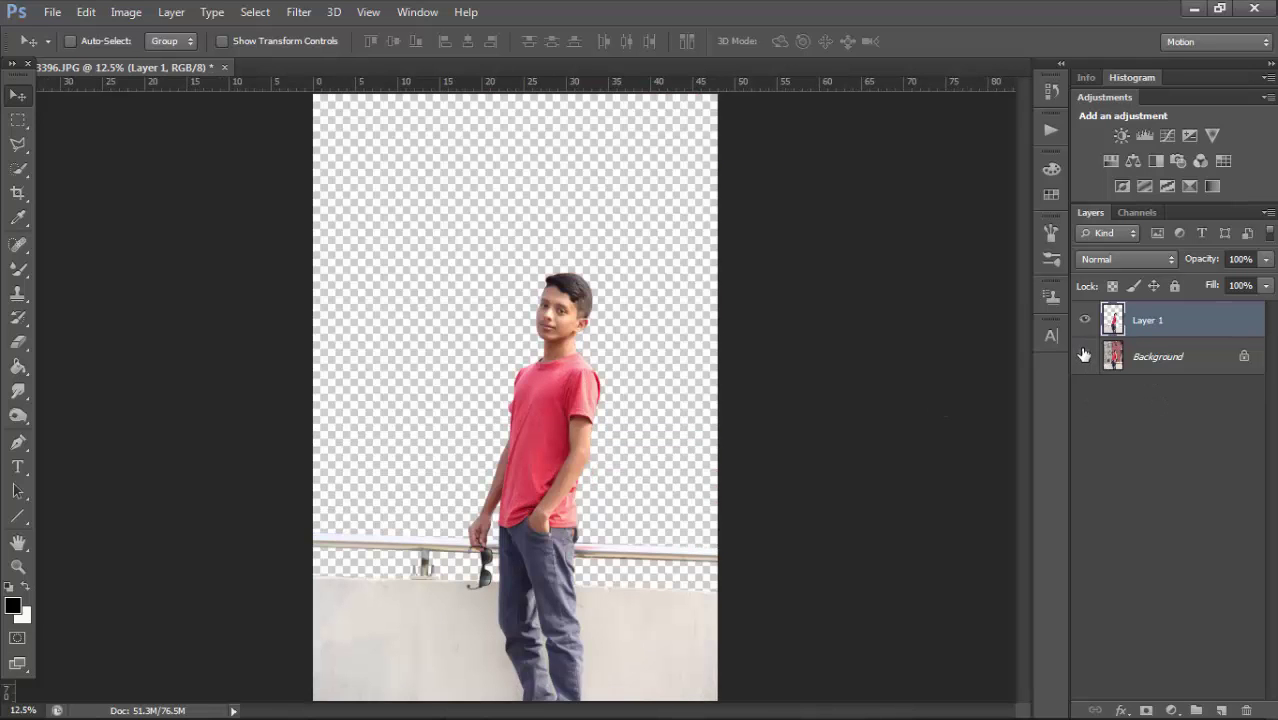
pyautogui.click(1084, 356)
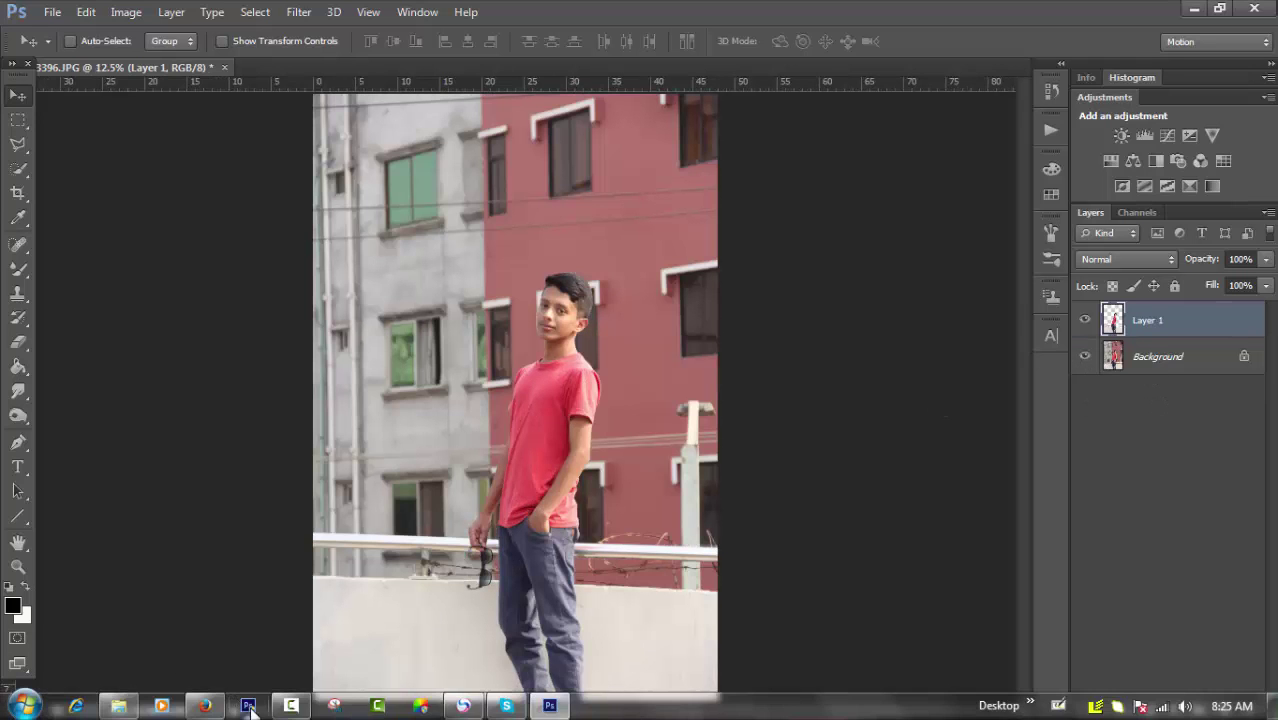
pyautogui.click(290, 708)
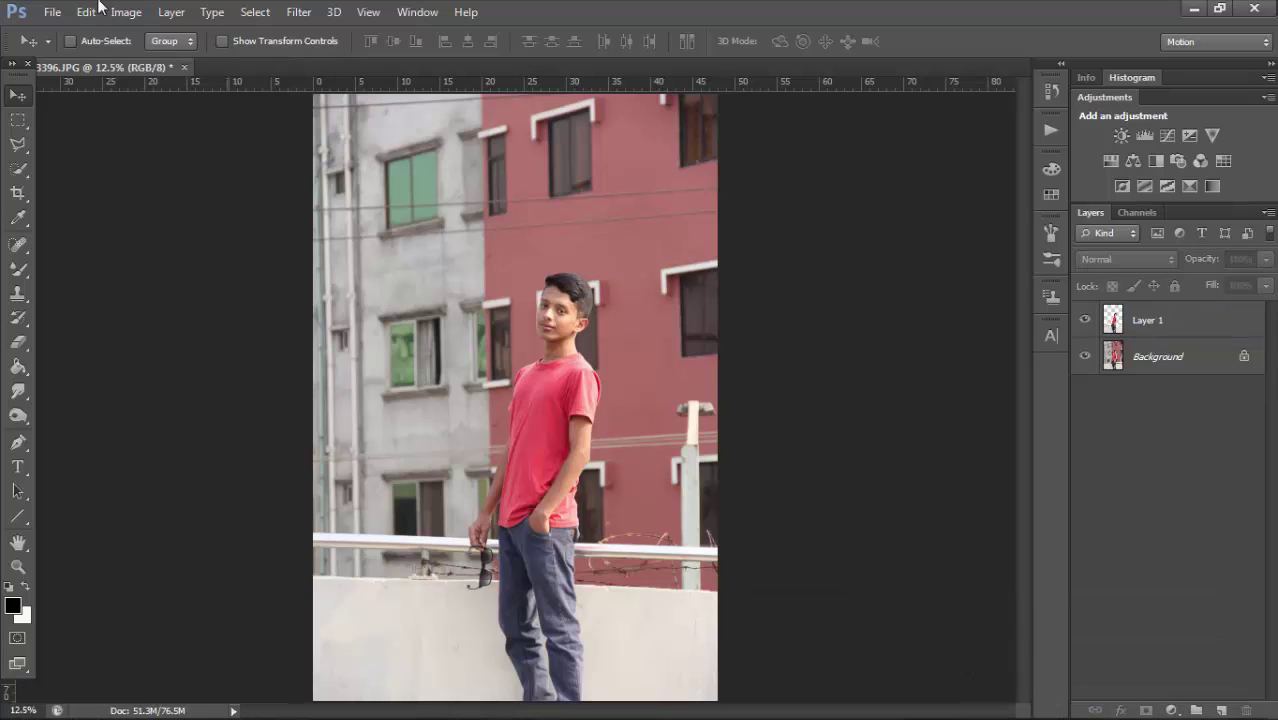
pyautogui.click(52, 12)
pyautogui.click(77, 49)
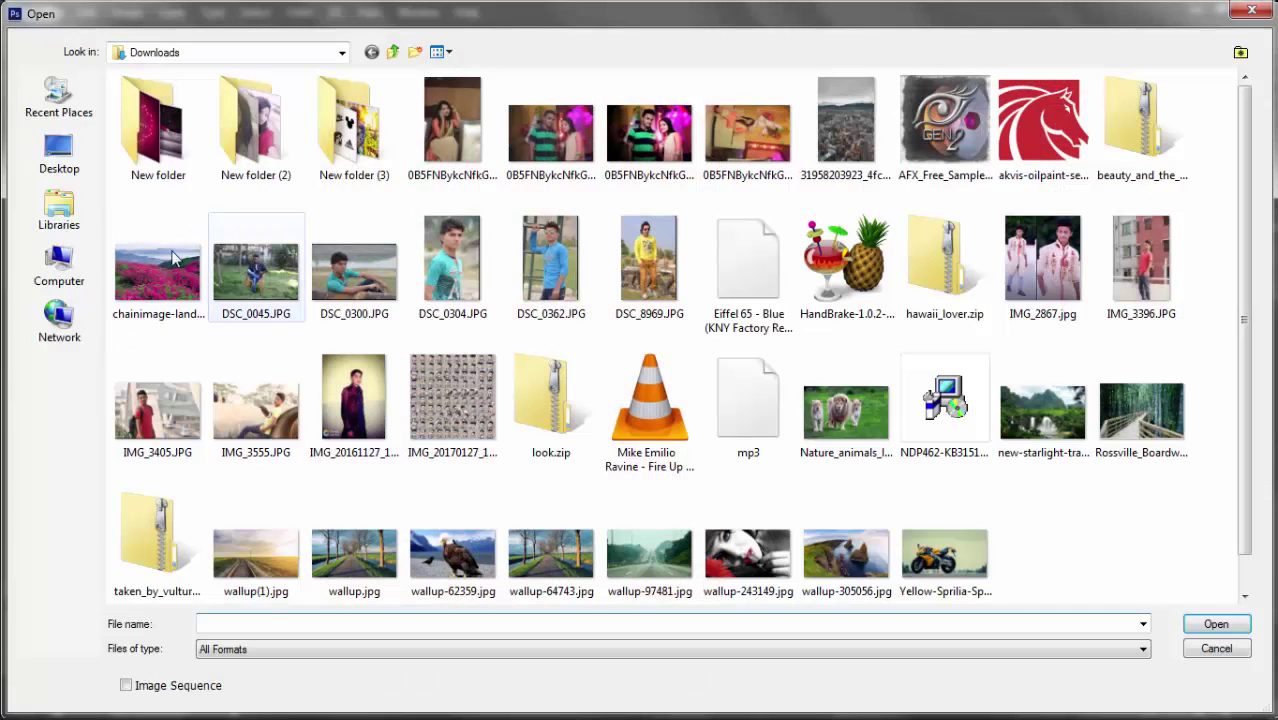
pyautogui.doubleClick(884, 157)
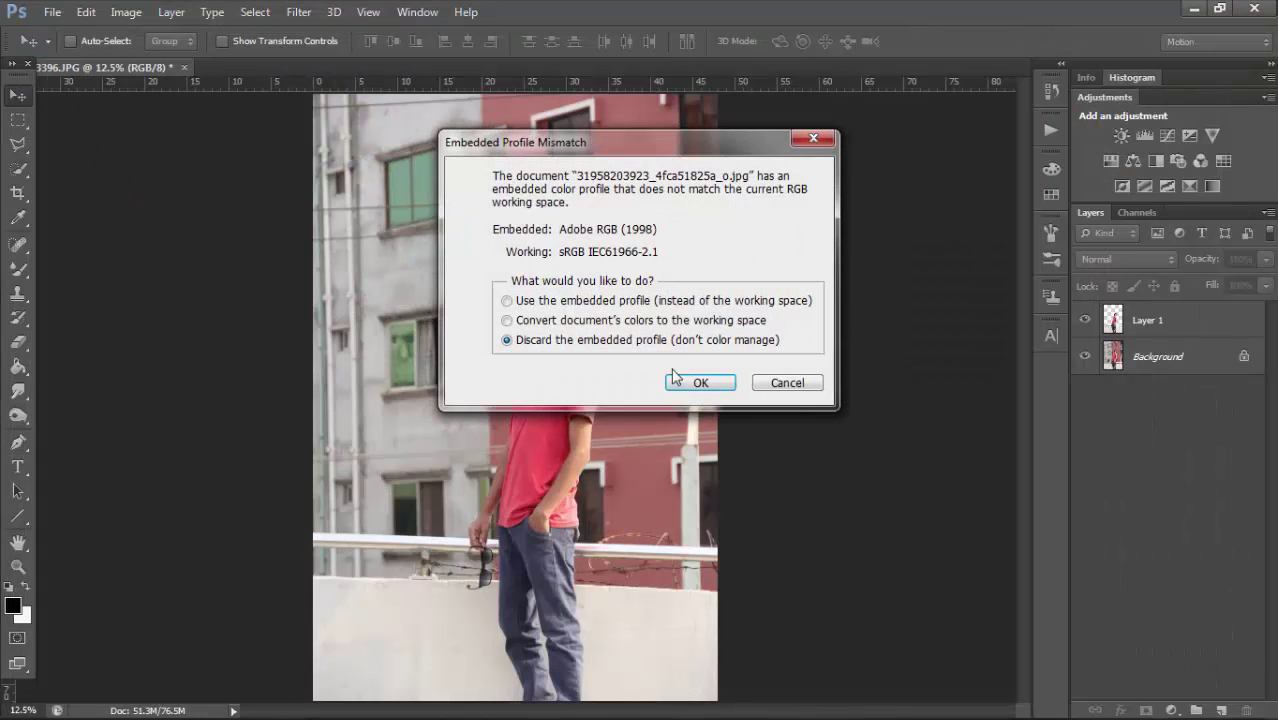
pyautogui.click(700, 383)
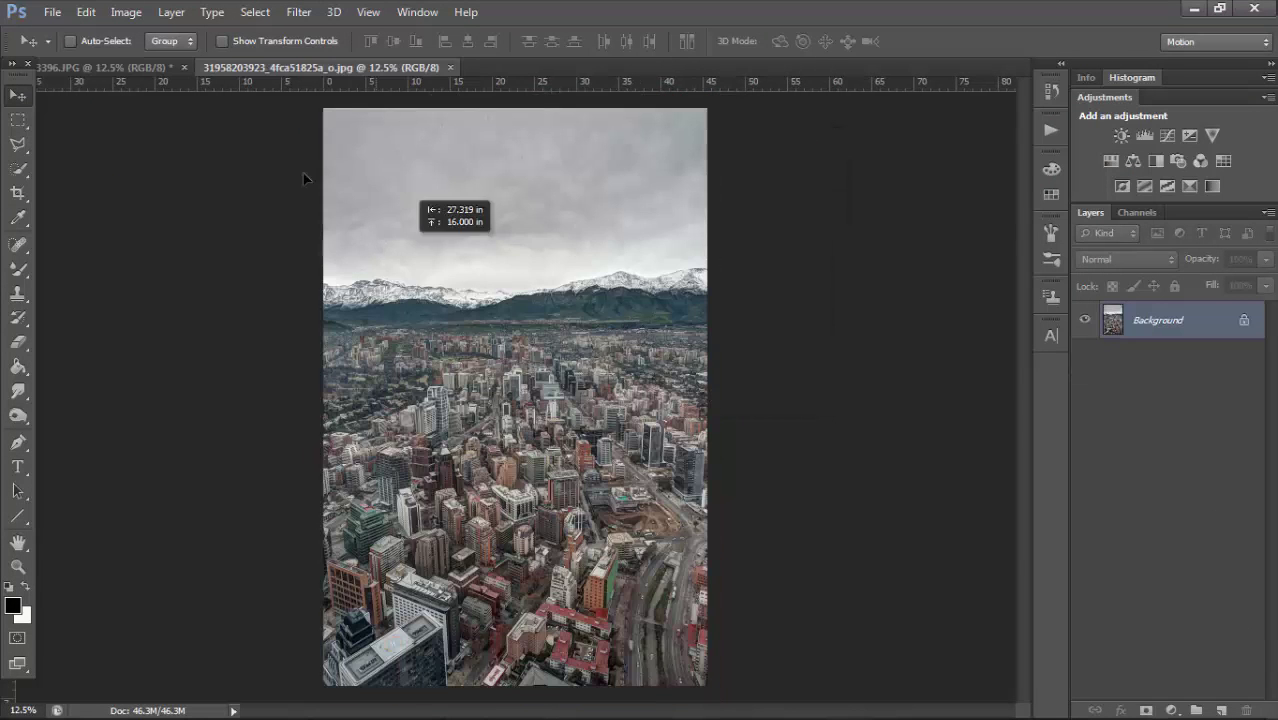
# - Drag the city photo into the boy document, enlarge it, and put Layer 2 below Layer 1
pyautogui.moveTo(158, 68)
pyautogui.mouseDown()
pyautogui.moveTo(547, 262)
pyautogui.moveTo(658, 382)
pyautogui.moveTo(593, 335)
pyautogui.mouseUp()
pyautogui.hotkey('ctrl', '-')
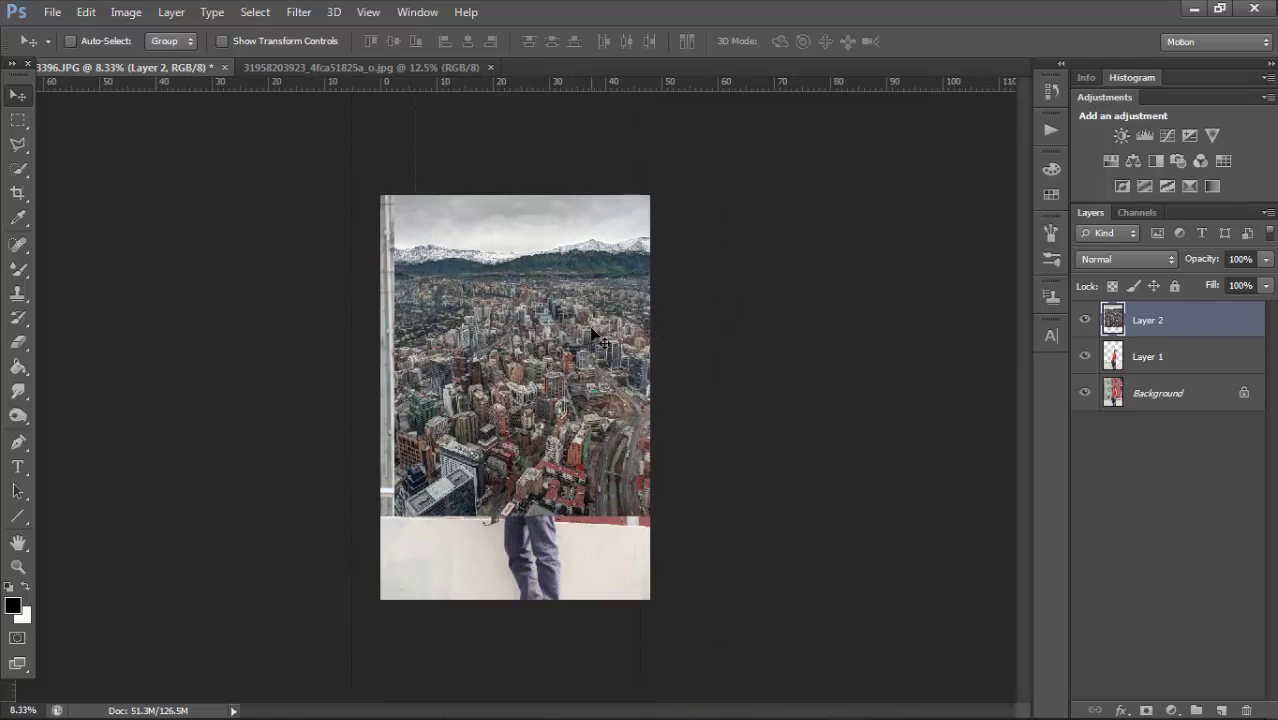
pyautogui.hotkey('ctrl', 't')
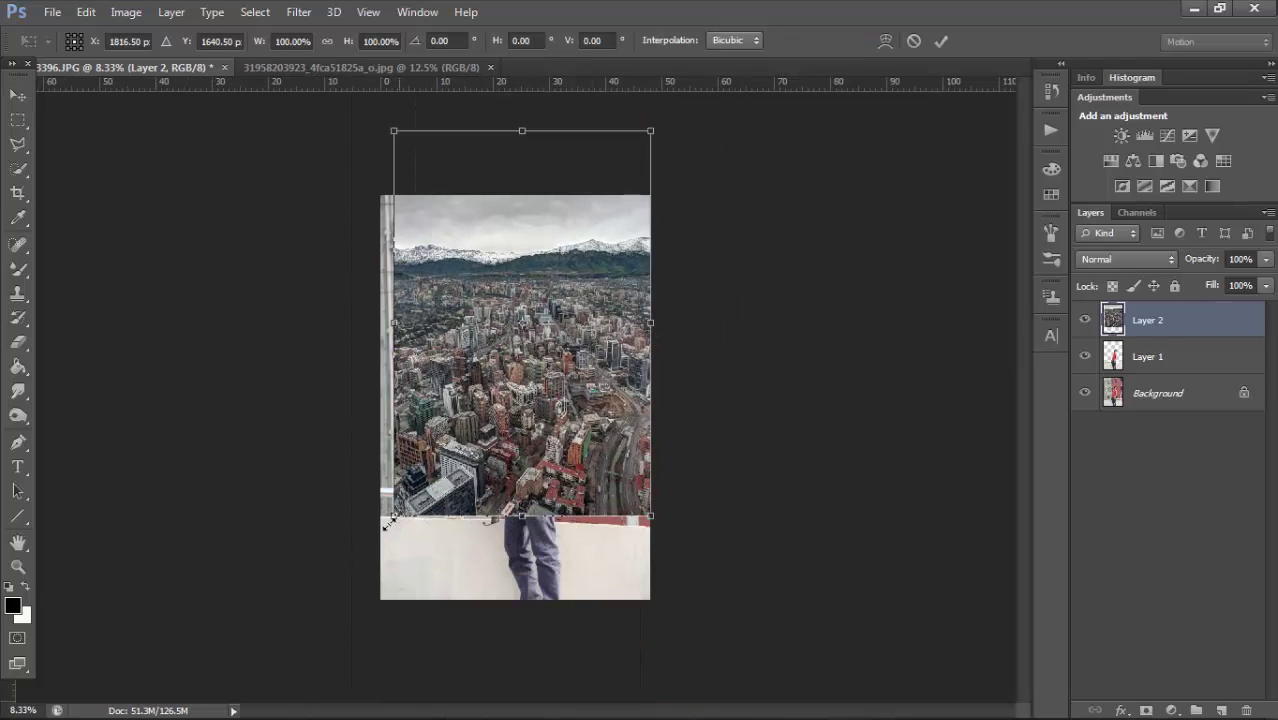
pyautogui.moveTo(387, 521); pyautogui.dragTo(381, 536)
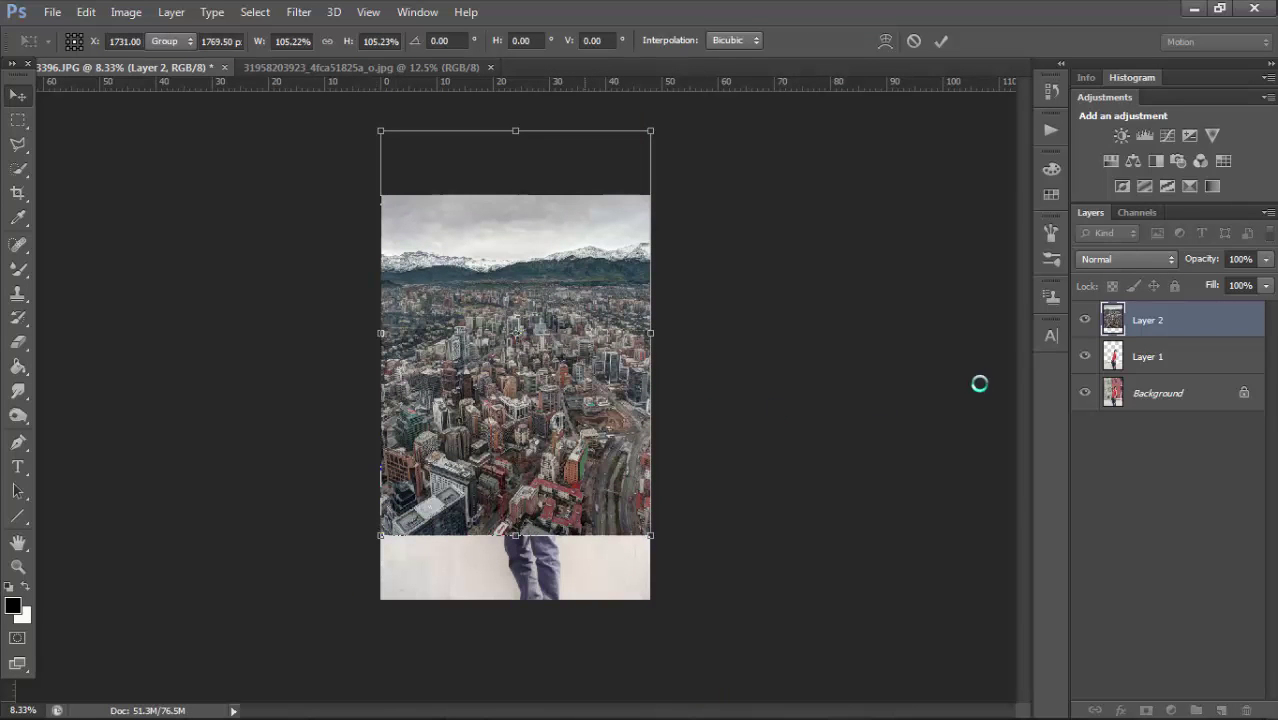
pyautogui.moveTo(1187, 327); pyautogui.dragTo(1196, 370)
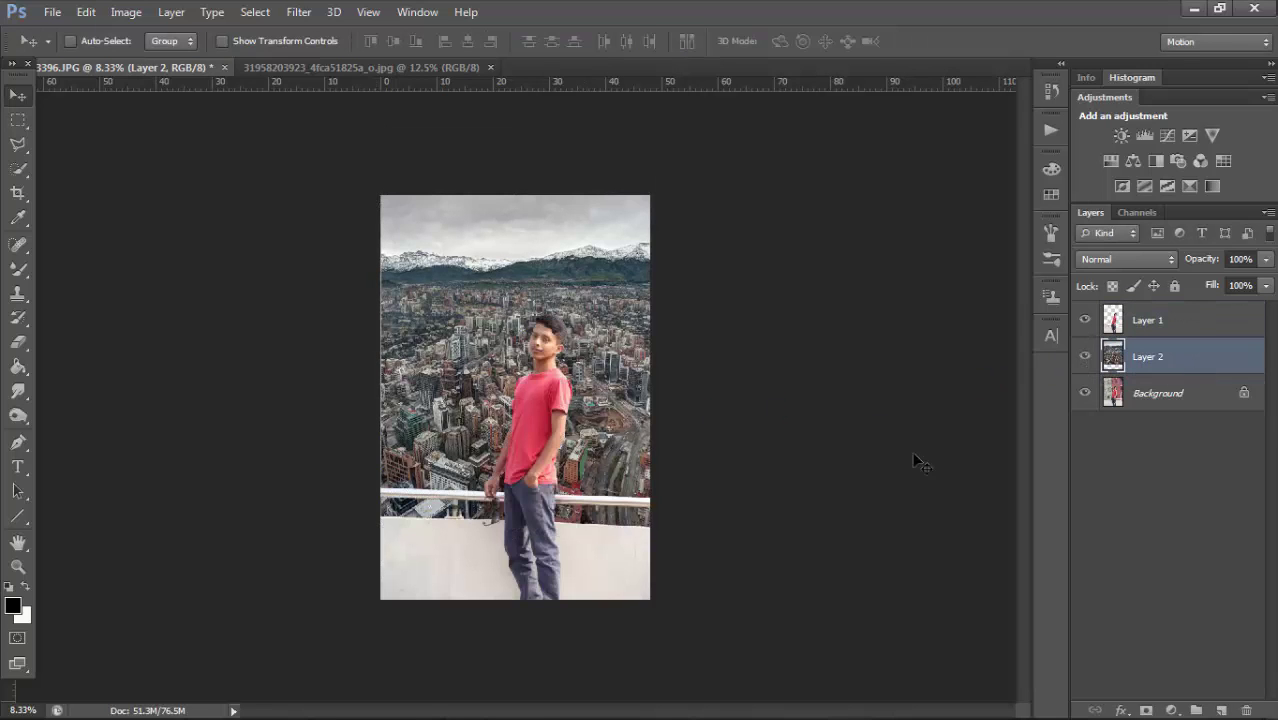
# - Move the city photo lower, enlarge it slightly, and give Layer 2 a blank mask
pyautogui.hotkey('ctrl', '+')
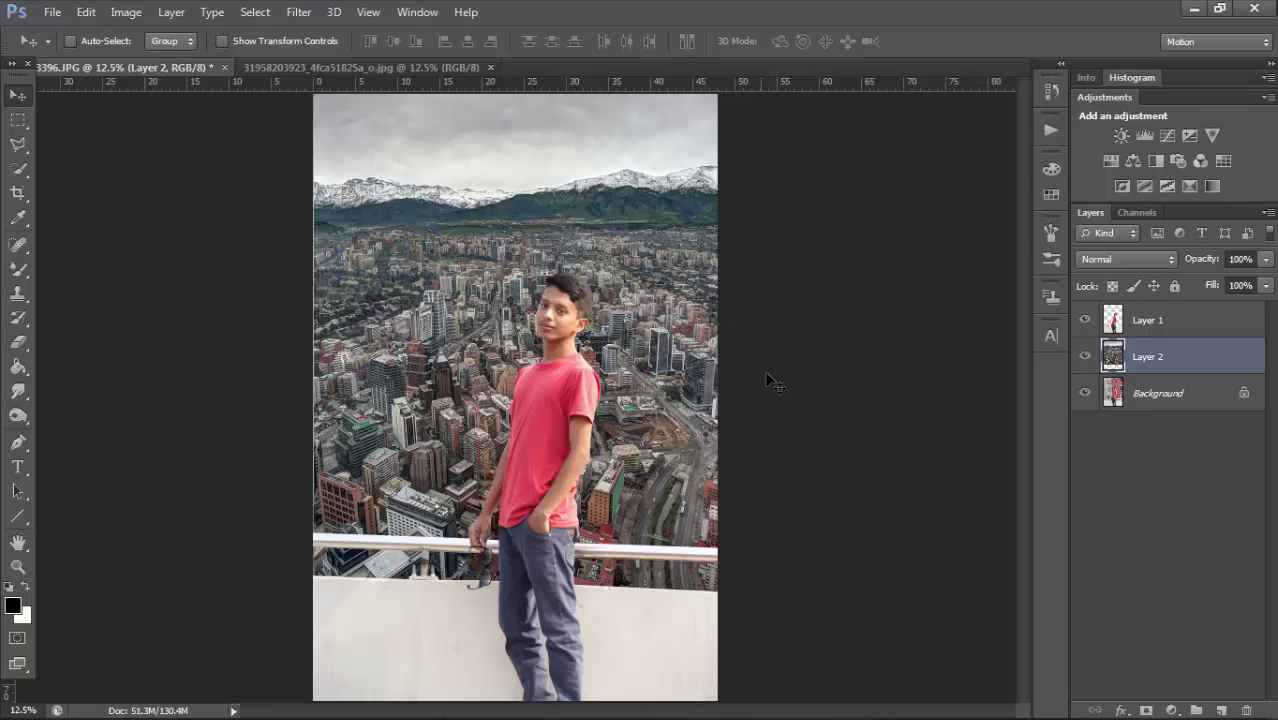
pyautogui.hotkey('ctrl', '-')
pyautogui.moveTo(630, 328)
pyautogui.mouseDown()
pyautogui.moveTo(625, 405)
pyautogui.moveTo(621, 379)
pyautogui.mouseUp()
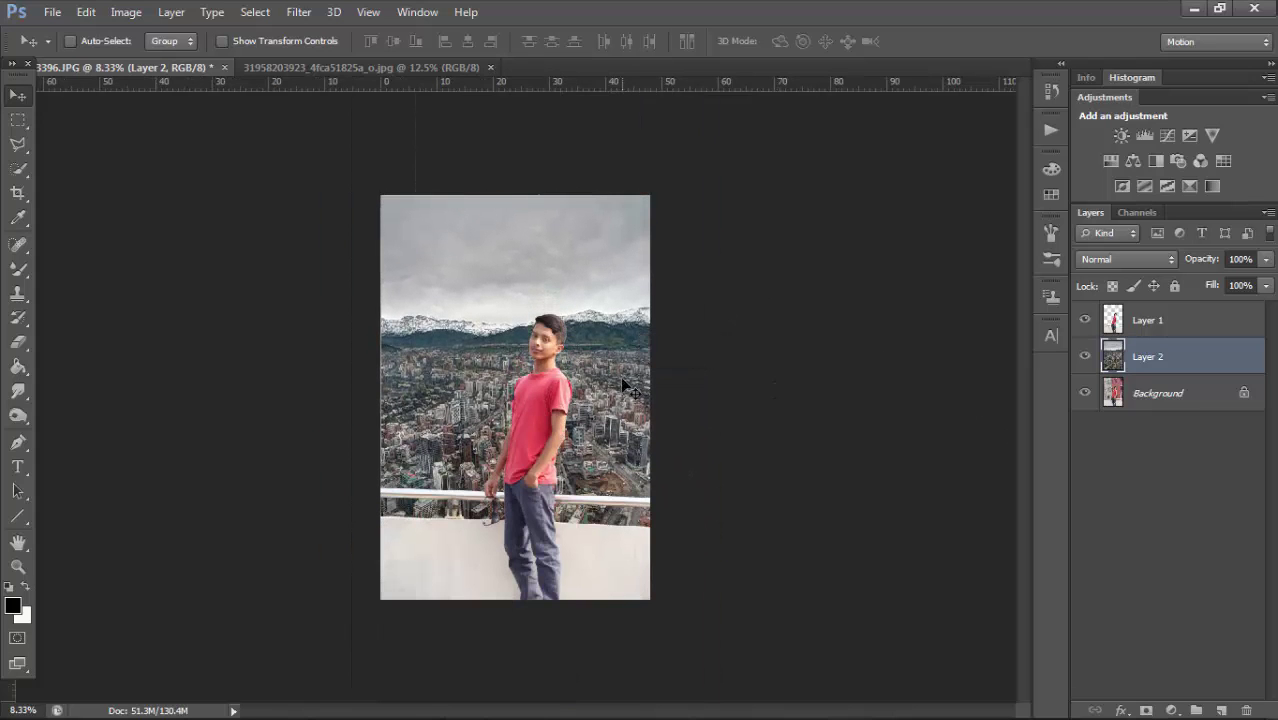
pyautogui.hotkey('ctrl', 't')
pyautogui.moveTo(651, 194)
pyautogui.mouseDown()
pyautogui.moveTo(687, 160)
pyautogui.moveTo(648, 406)
pyautogui.moveTo(616, 427)
pyautogui.moveTo(617, 332)
pyautogui.moveTo(619, 365)
pyautogui.mouseUp()
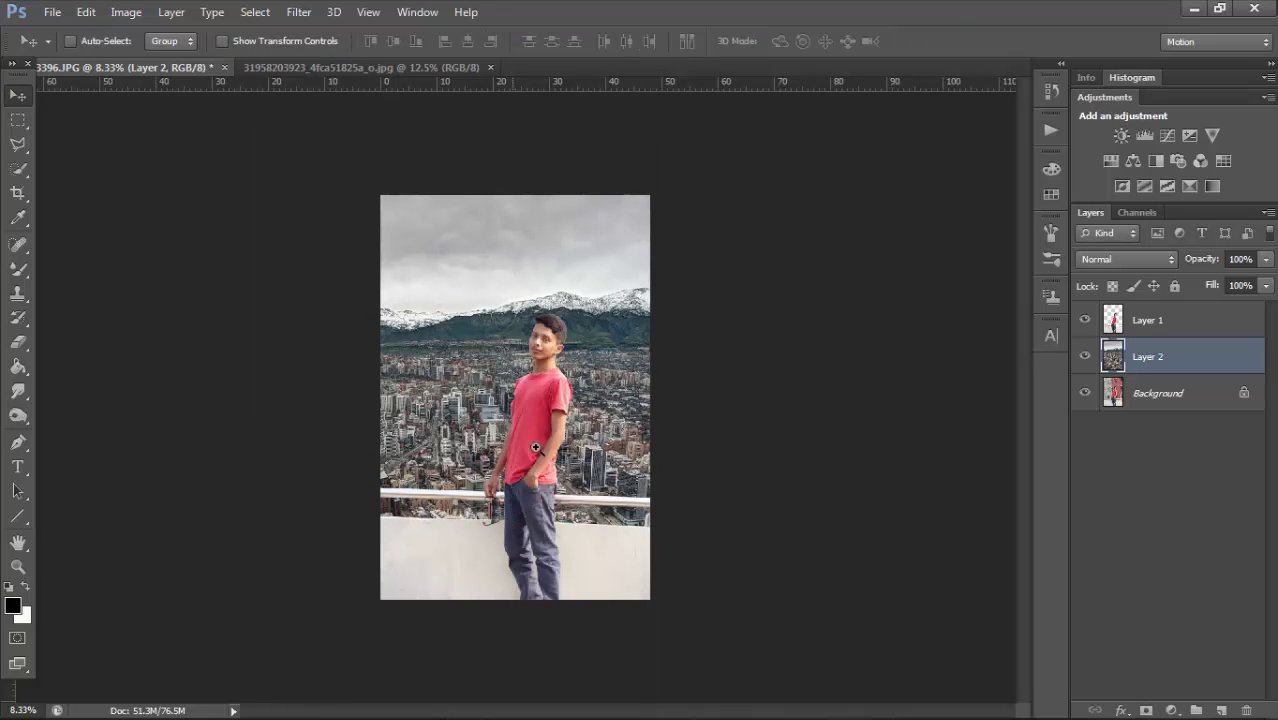
pyautogui.hotkey('ctrl', '+')
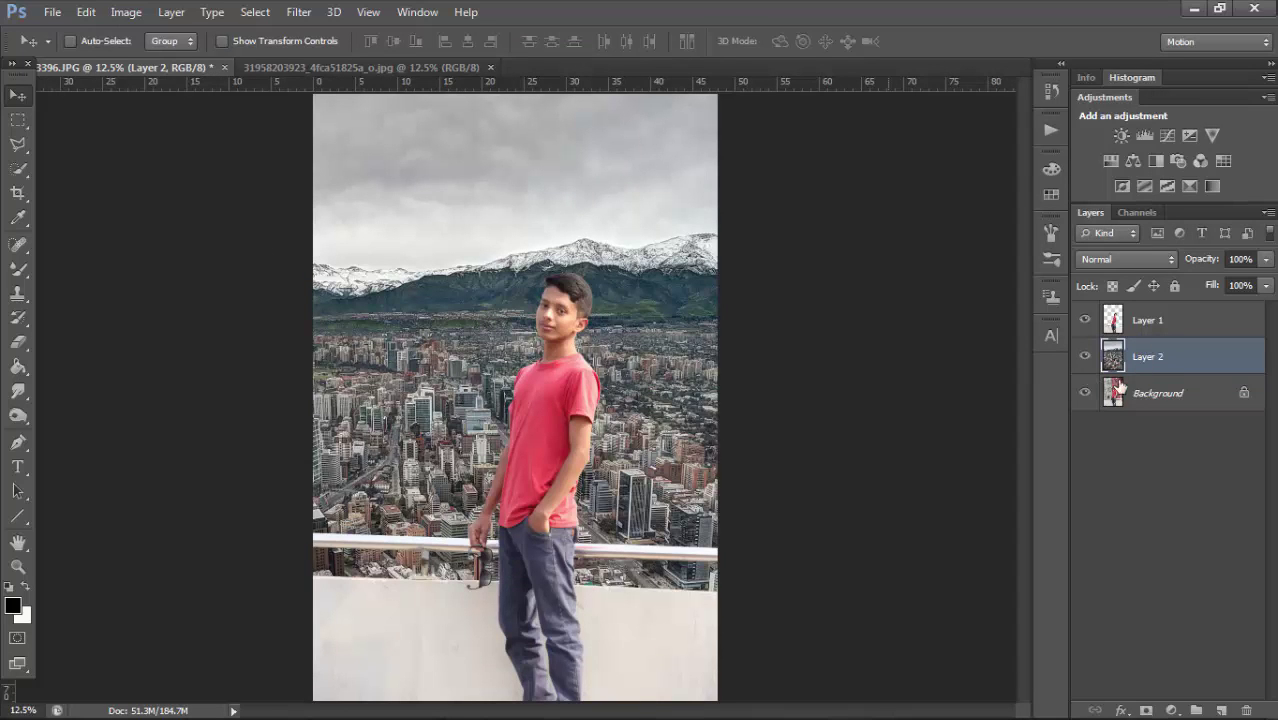
pyautogui.click(1145, 712)
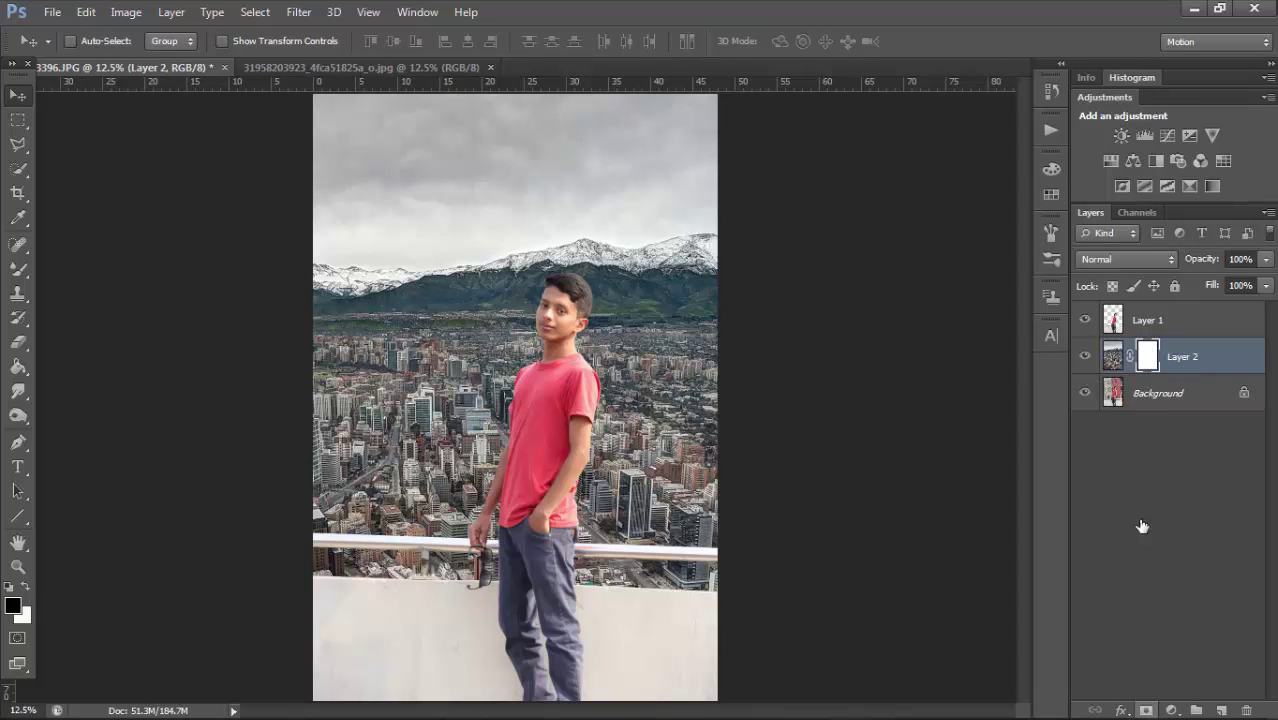
pyautogui.click(52, 12)
# - In the Open dialog, browse New folder and New folder (2), refreshing the thumbnails
pyautogui.click(76, 48)
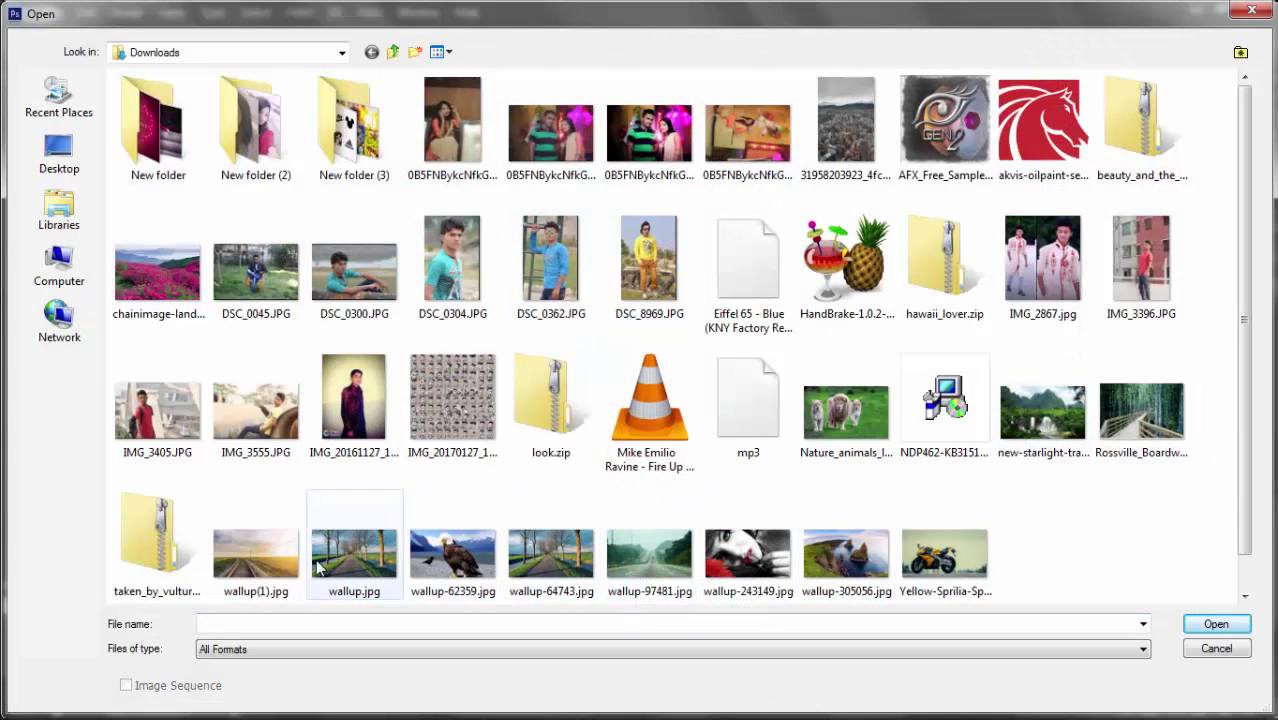
pyautogui.doubleClick(158, 125)
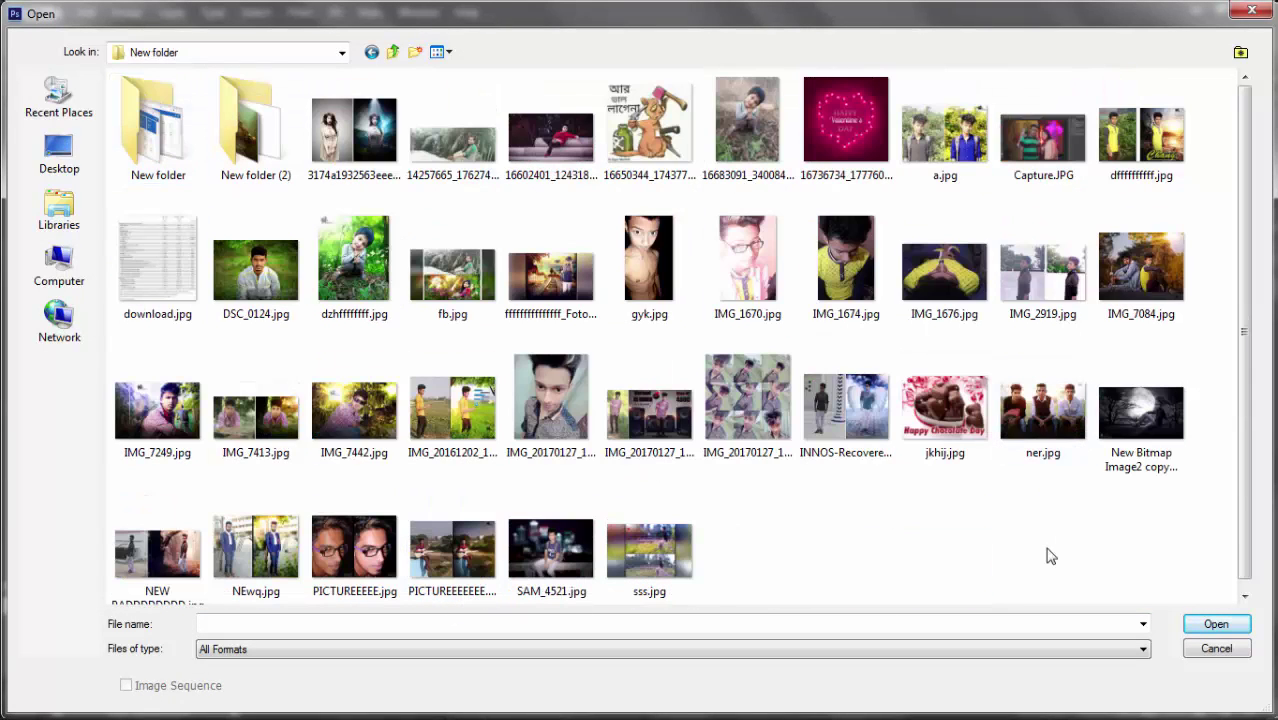
pyautogui.doubleClick(288, 186)
pyautogui.click(289, 174)
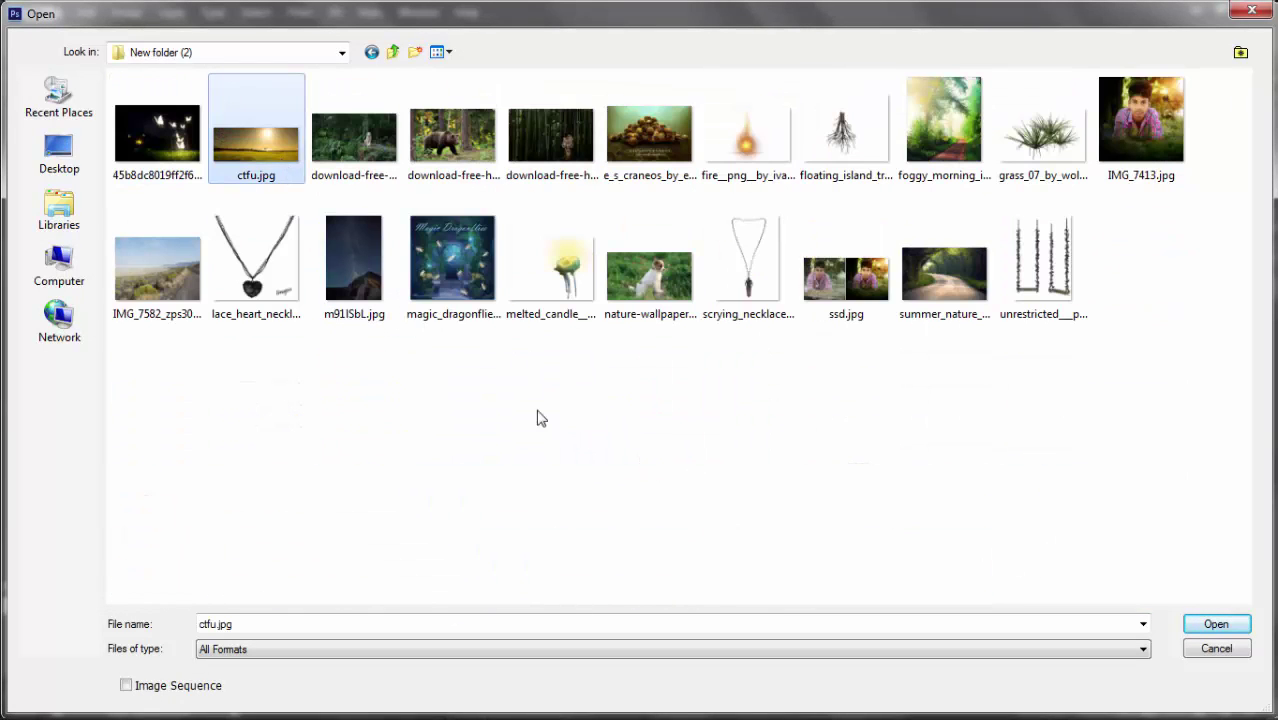
pyautogui.rightClick(511, 353)
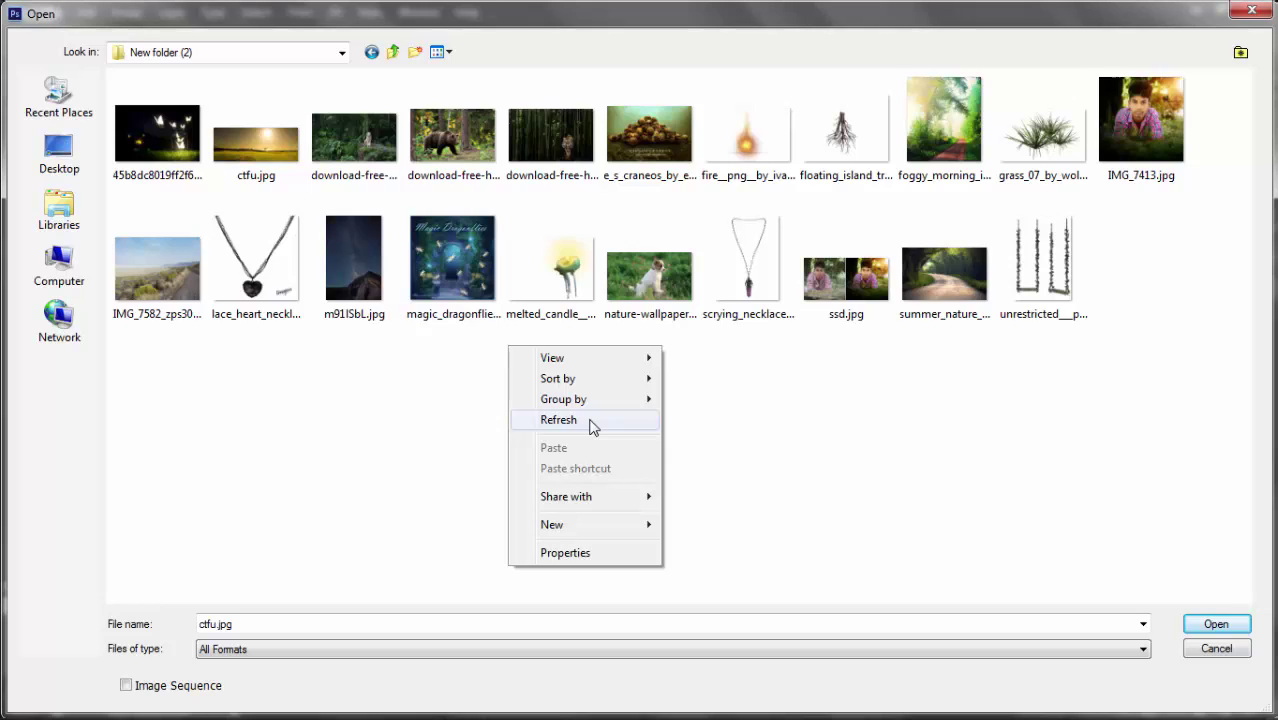
pyautogui.click(592, 427)
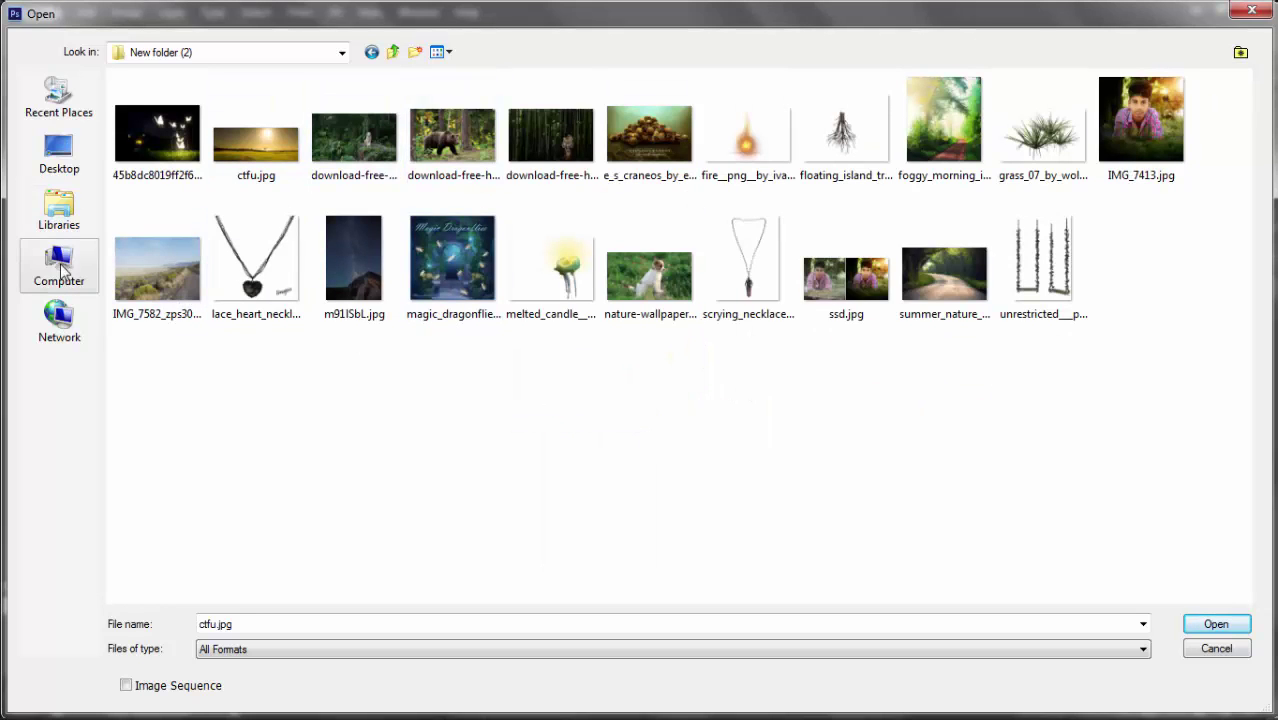
# - Go to Local Disk (E:) > stick > New folder (2) and open 845.jpg
pyautogui.click(59, 266)
pyautogui.doubleClick(668, 131)
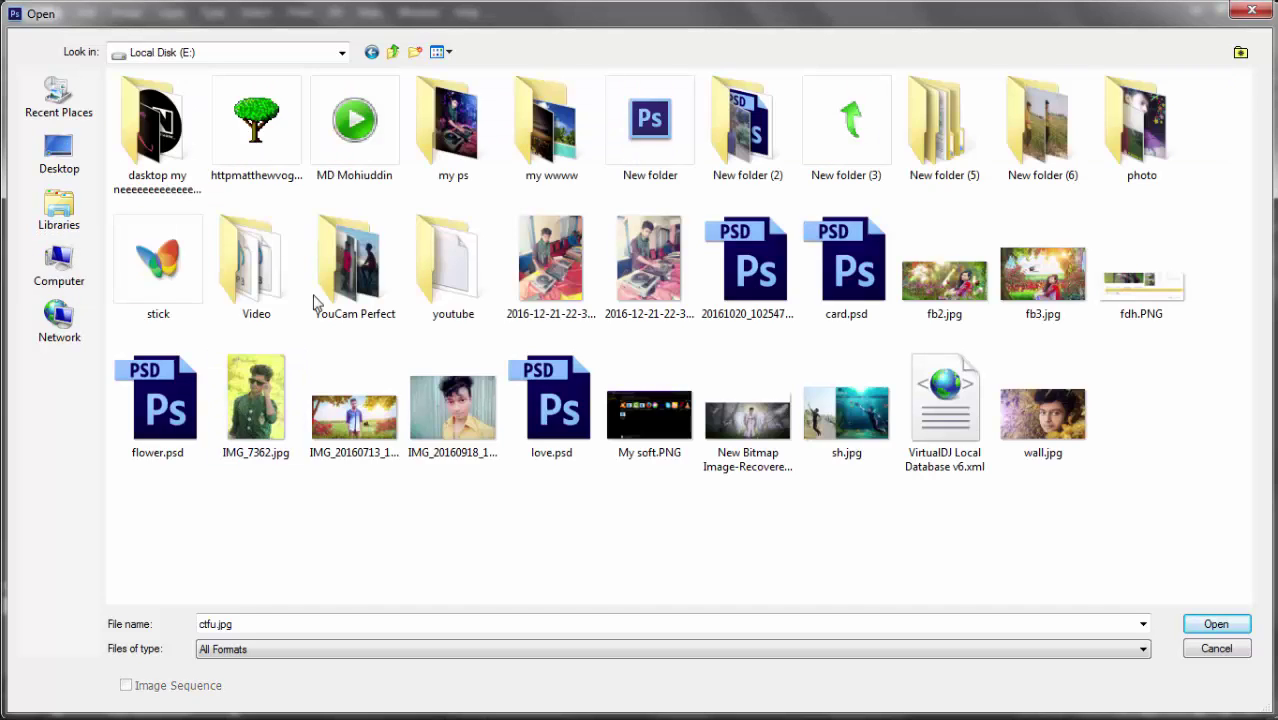
pyautogui.doubleClick(160, 288)
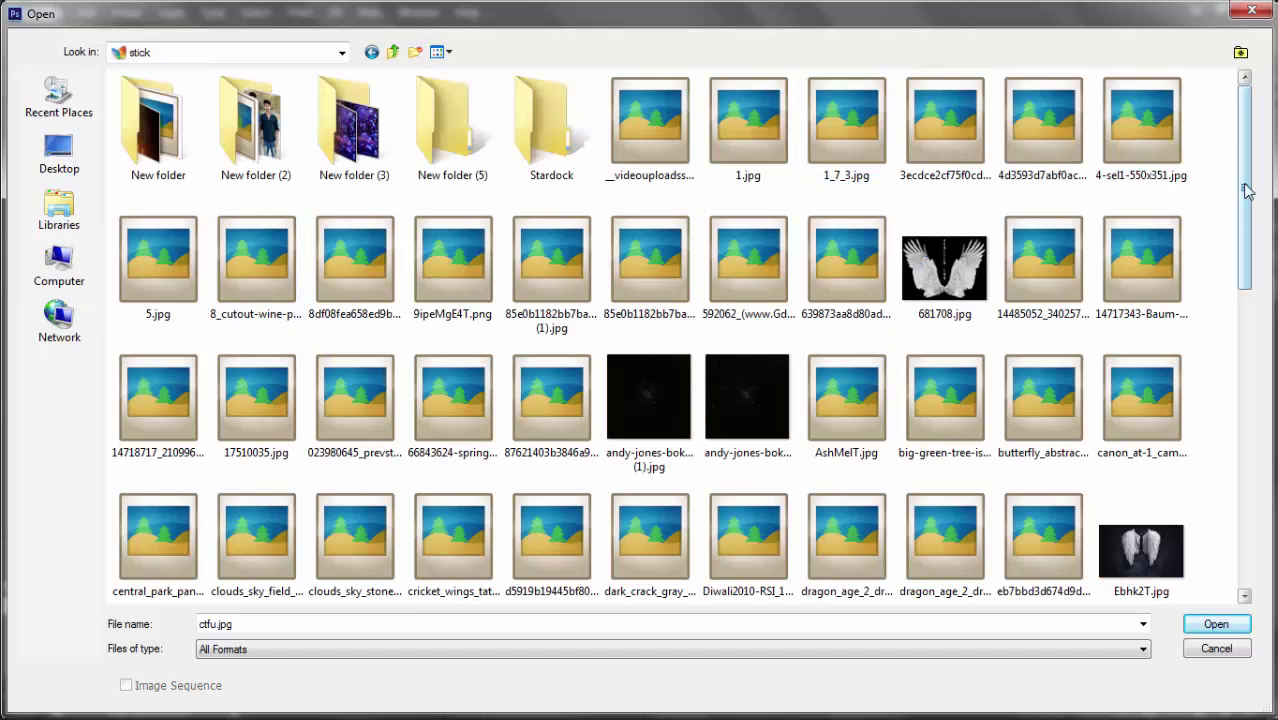
pyautogui.moveTo(1247, 188)
pyautogui.mouseDown()
pyautogui.moveTo(1275, 308)
pyautogui.moveTo(1273, 487)
pyautogui.mouseUp()
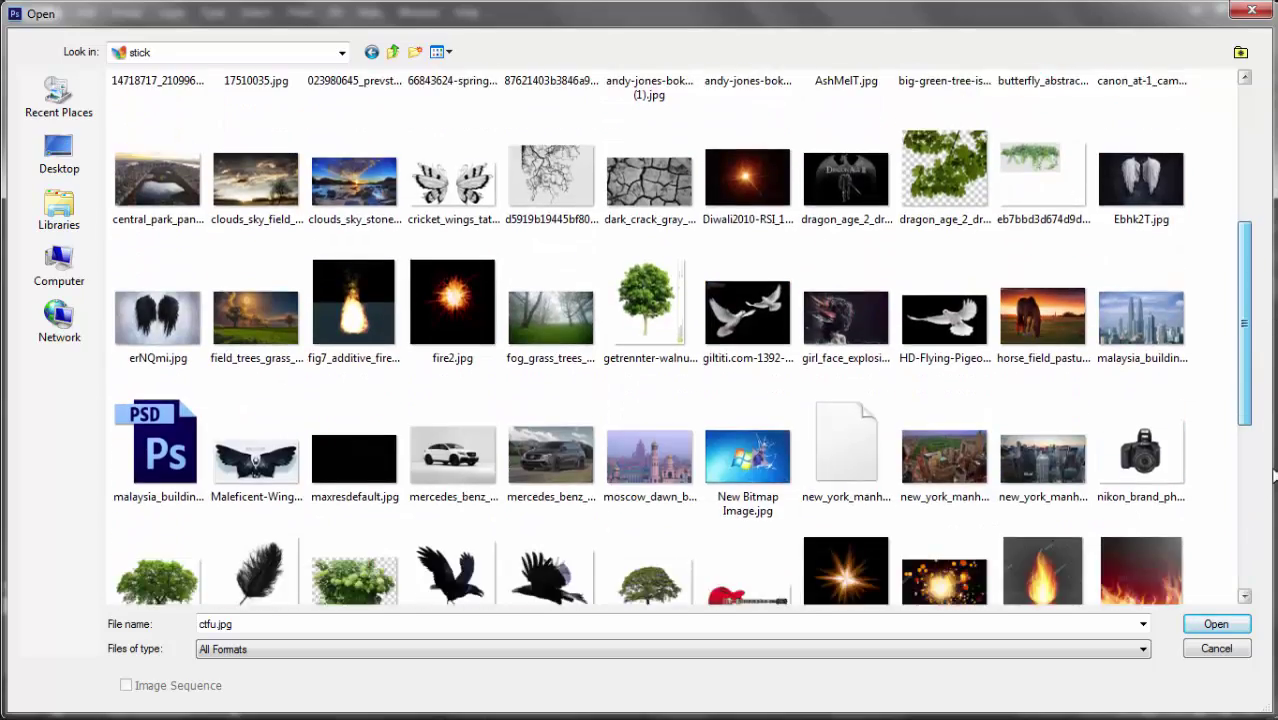
pyautogui.moveTo(1273, 487); pyautogui.dragTo(1272, 187)
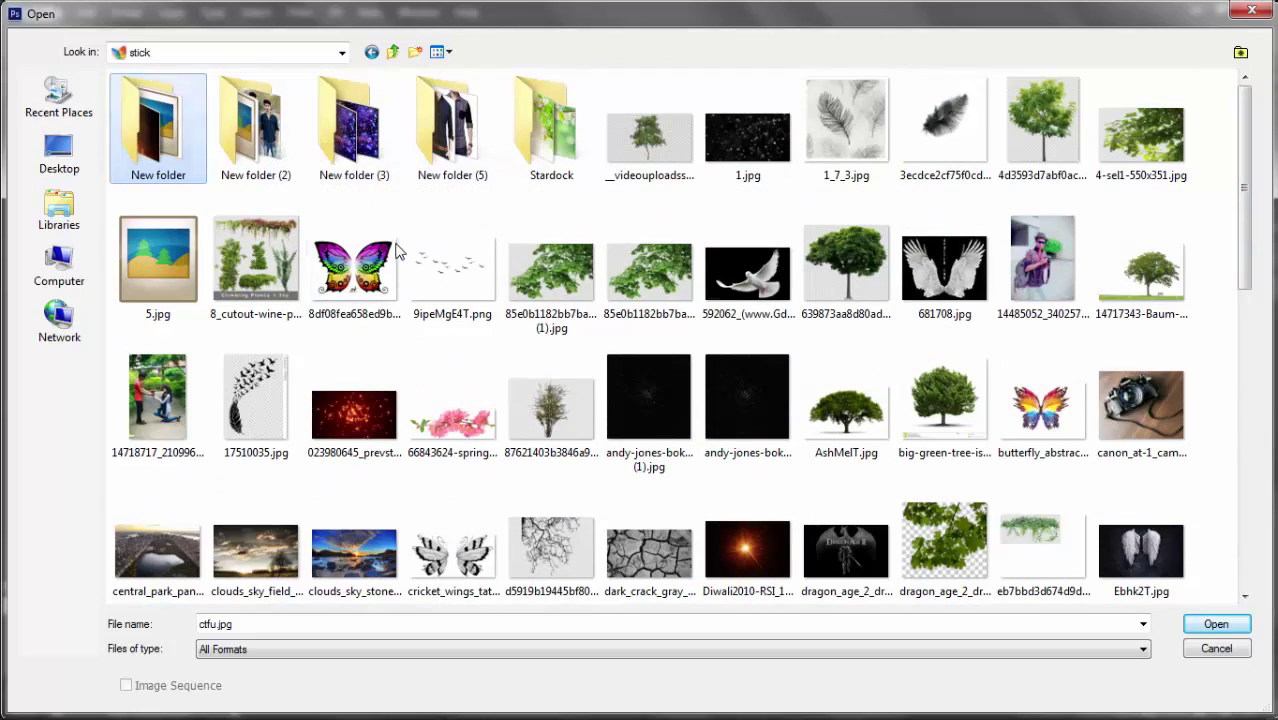
pyautogui.doubleClick(545, 140)
pyautogui.press('BackSpace')
pyautogui.doubleClick(424, 160)
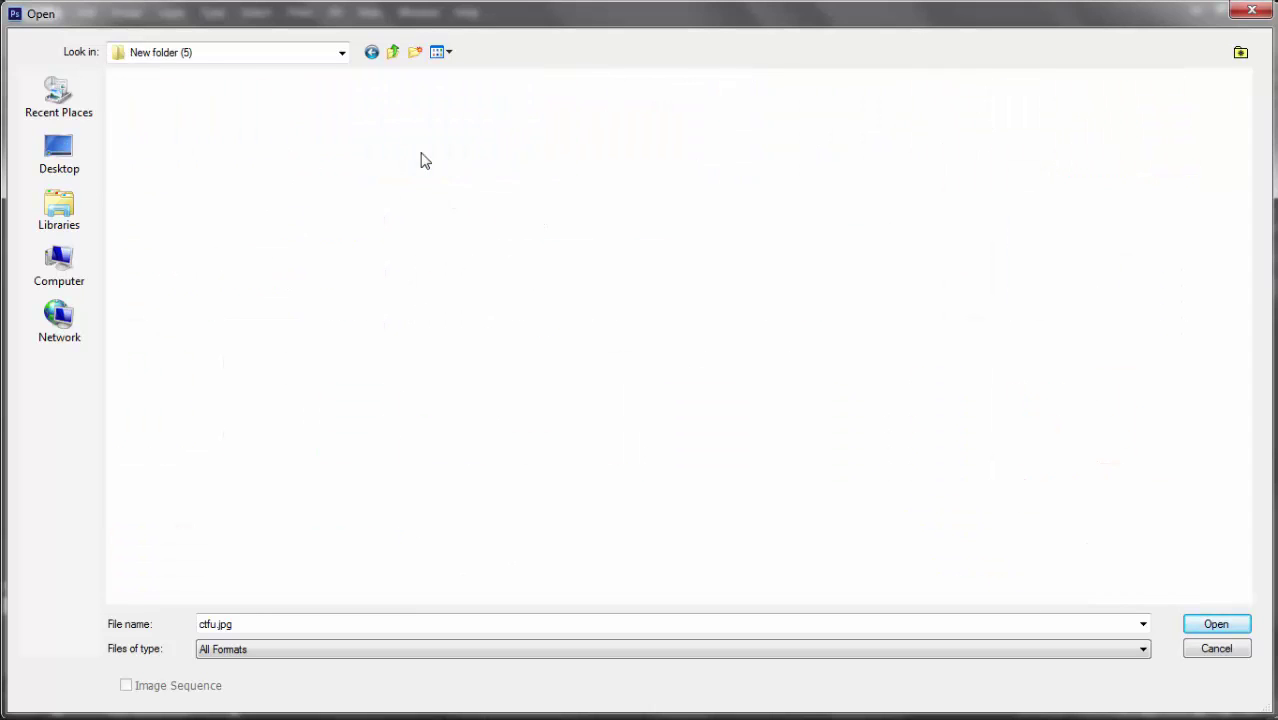
pyautogui.press('BackSpace')
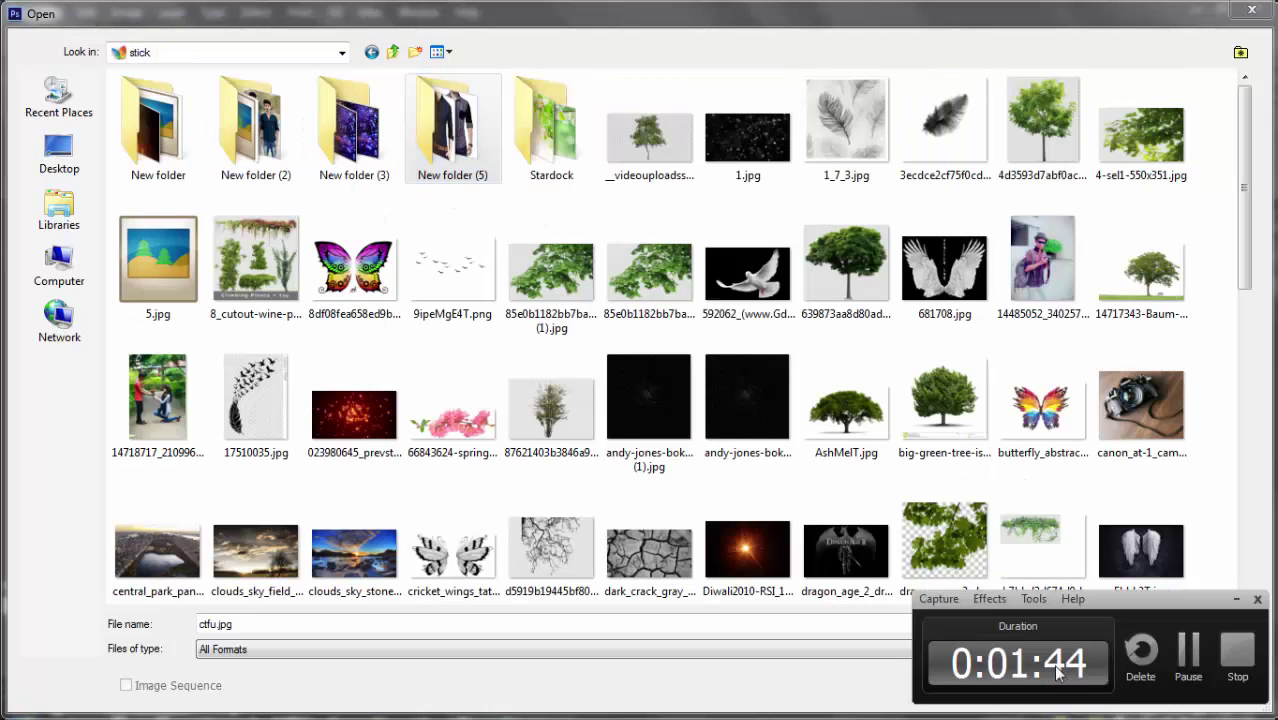
pyautogui.doubleClick(255, 130)
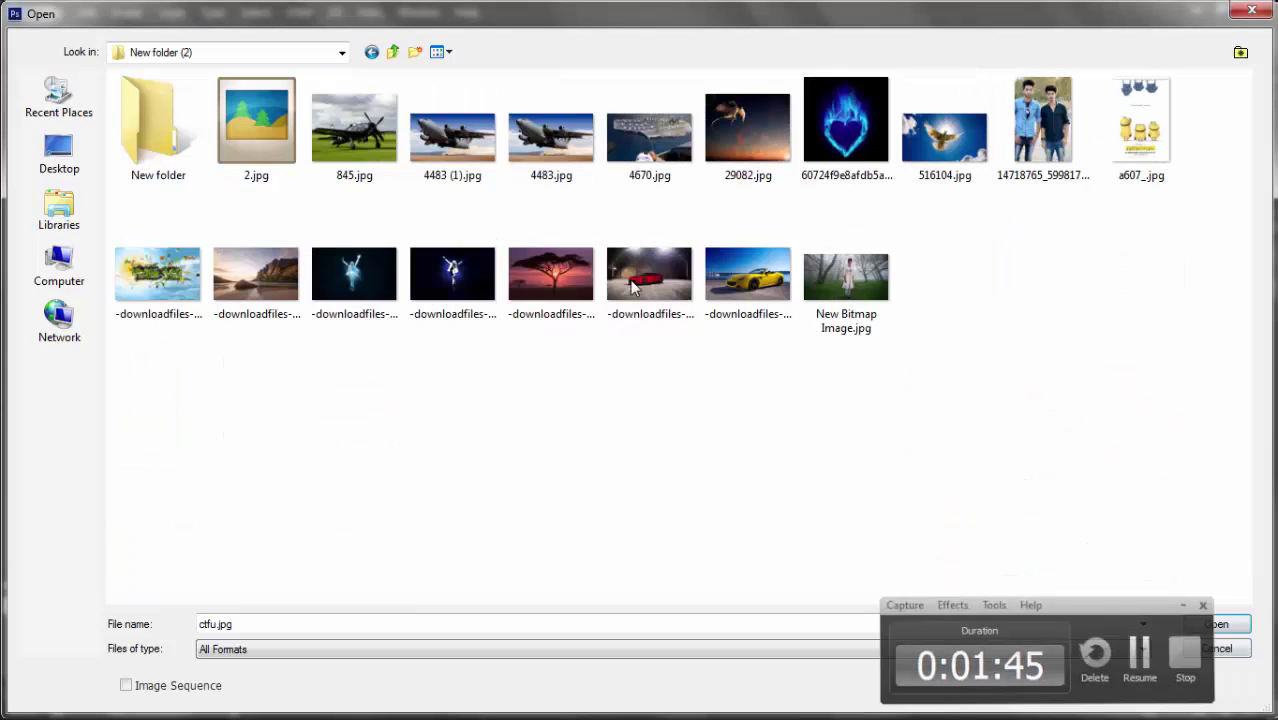
pyautogui.doubleClick(365, 175)
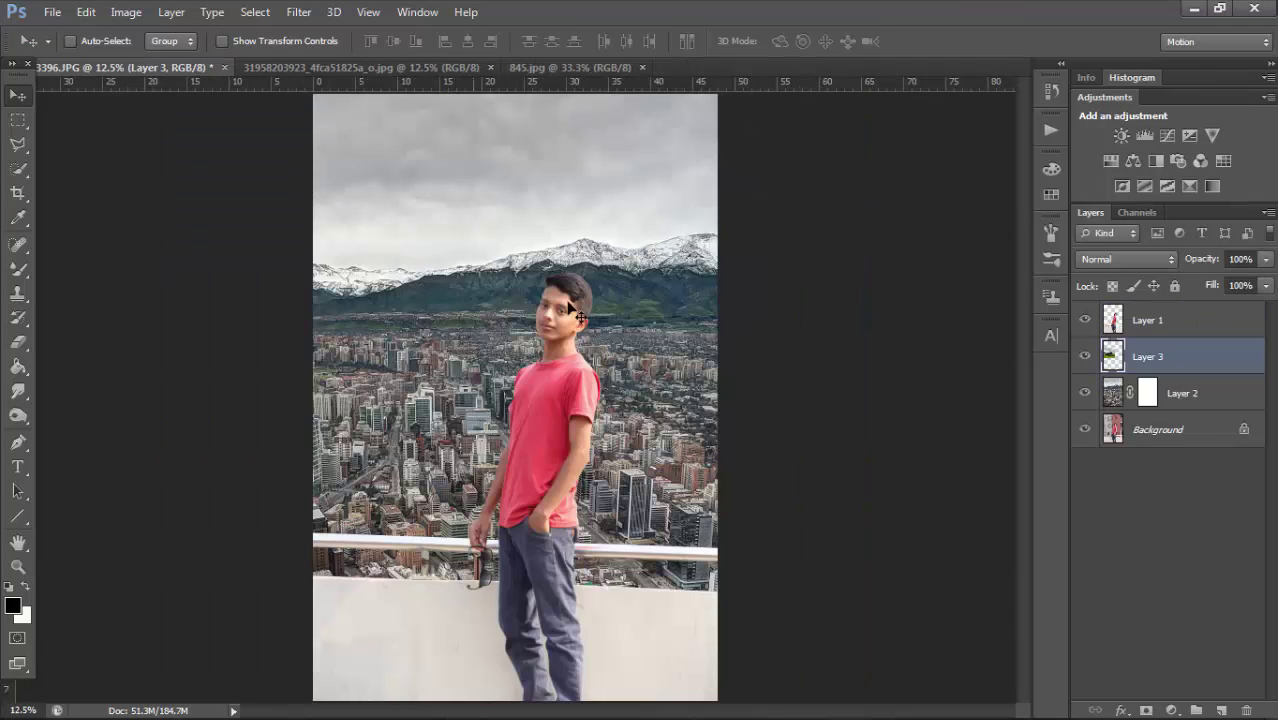
# - Bring 845.jpg in as Layer 3, scale it to about 190%, and move it below Layer 2
pyautogui.moveTo(120, 67); pyautogui.dragTo(642, 338)
pyautogui.moveTo(458, 338); pyautogui.dragTo(474, 189)
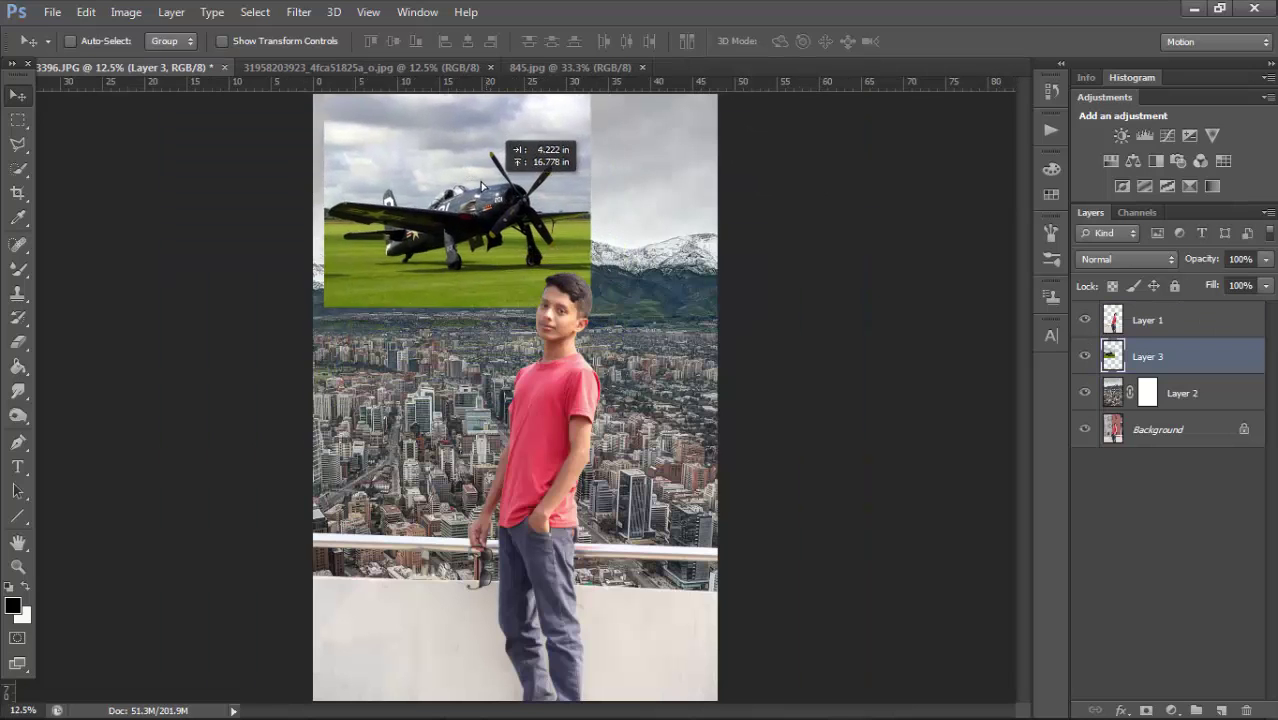
pyautogui.hotkey('ctrl', 't')
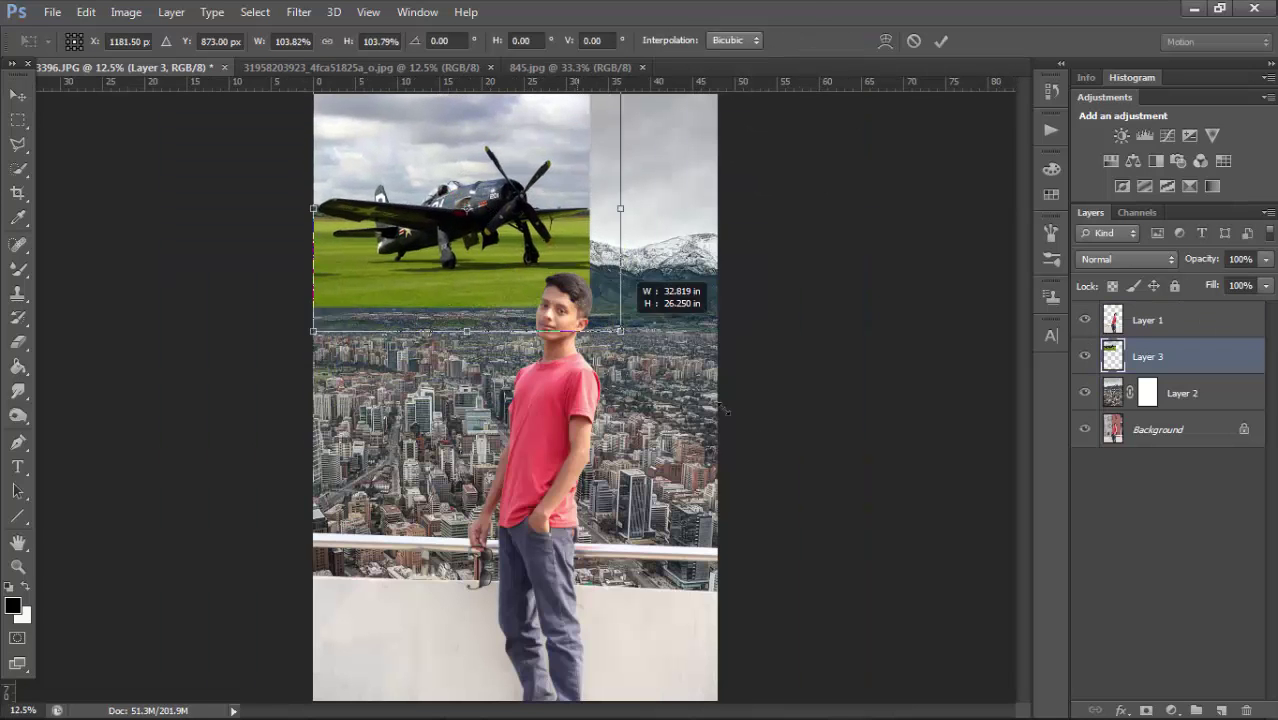
pyautogui.moveTo(579, 299); pyautogui.dragTo(804, 467)
pyautogui.moveTo(670, 351)
pyautogui.mouseDown()
pyautogui.moveTo(670, 371)
pyautogui.moveTo(590, 365)
pyautogui.mouseUp()
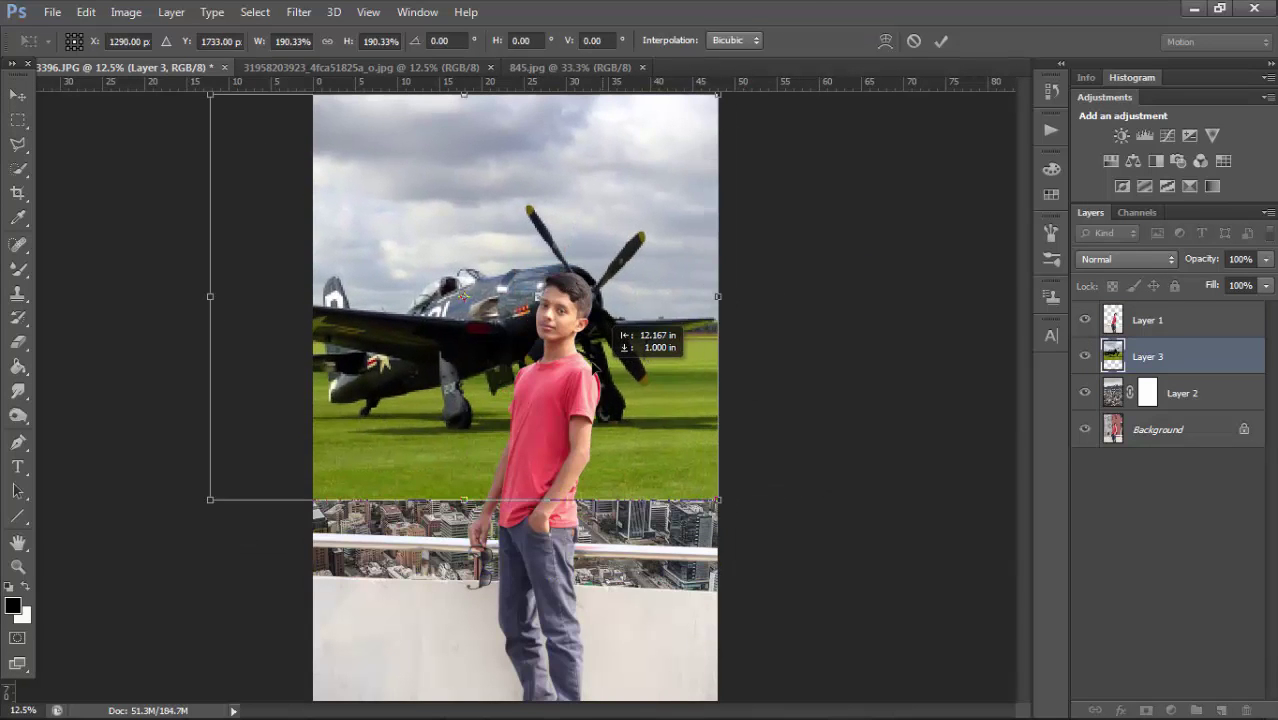
pyautogui.press('Return')
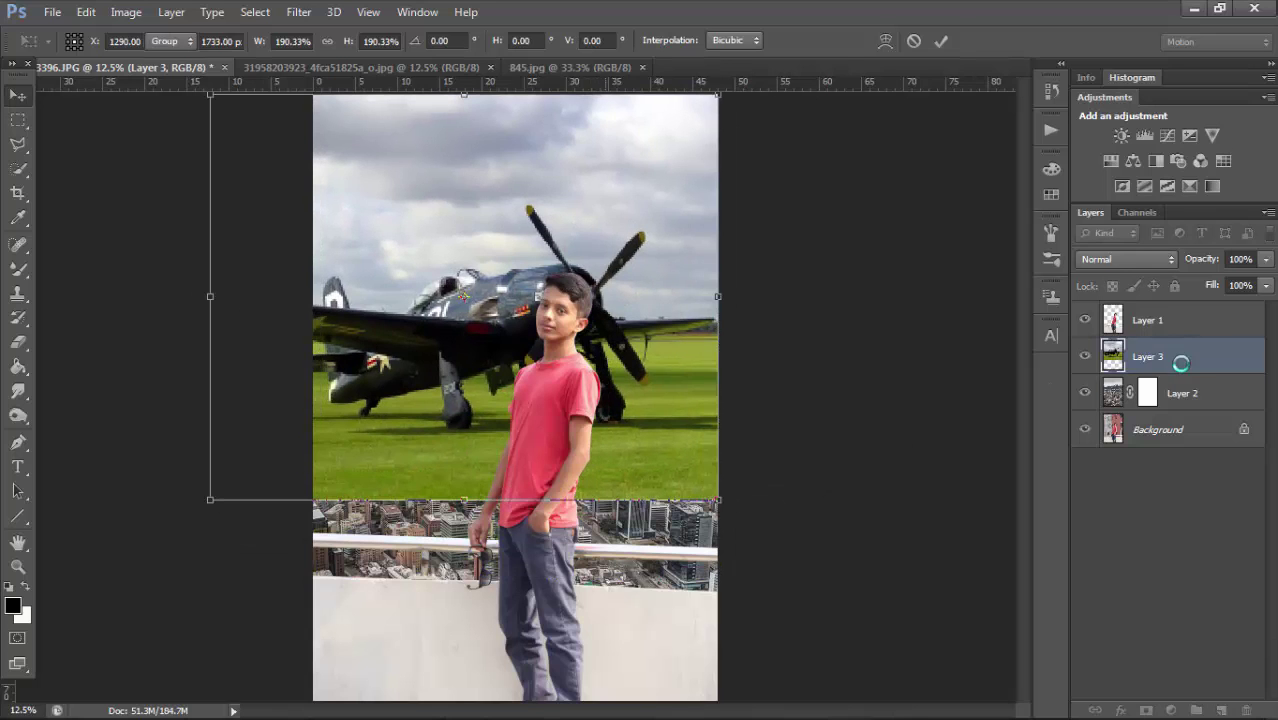
pyautogui.moveTo(1181, 363); pyautogui.dragTo(1181, 410)
pyautogui.hotkey('ctrl', '-')
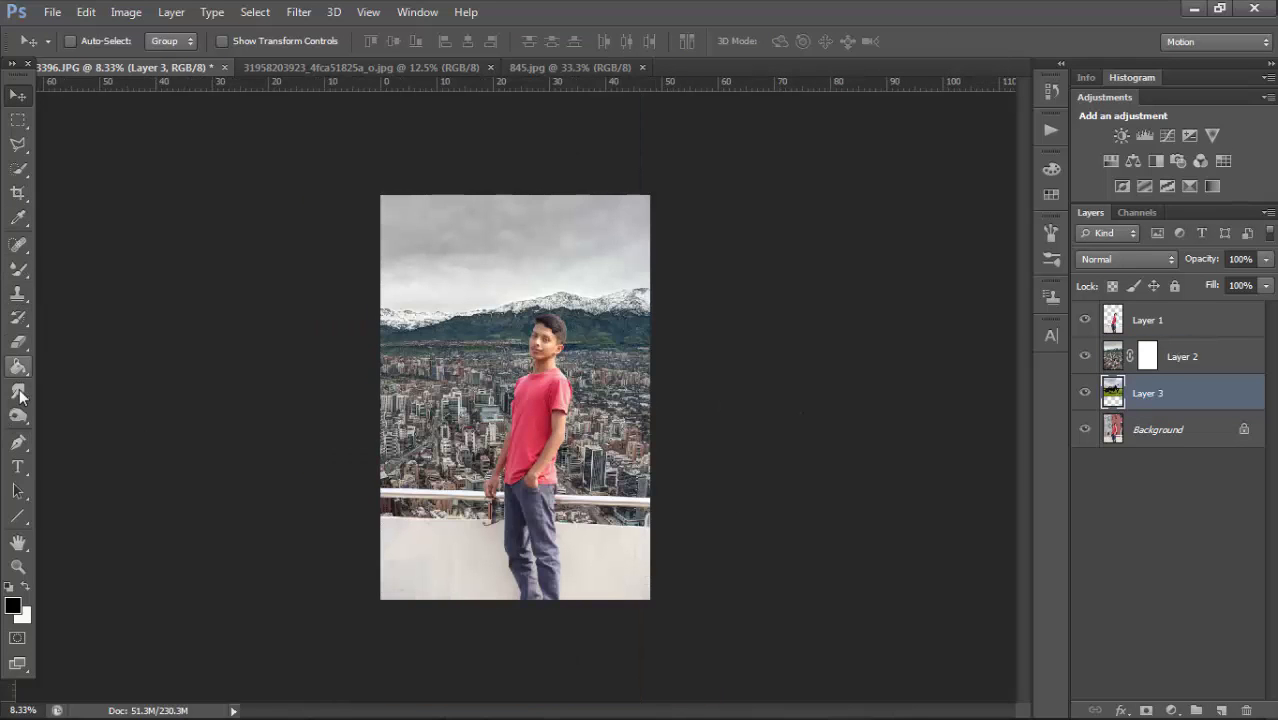
# - With the Gradient Tool on Layer 2, try black fades over the top, then undo them
pyautogui.click(14, 372)
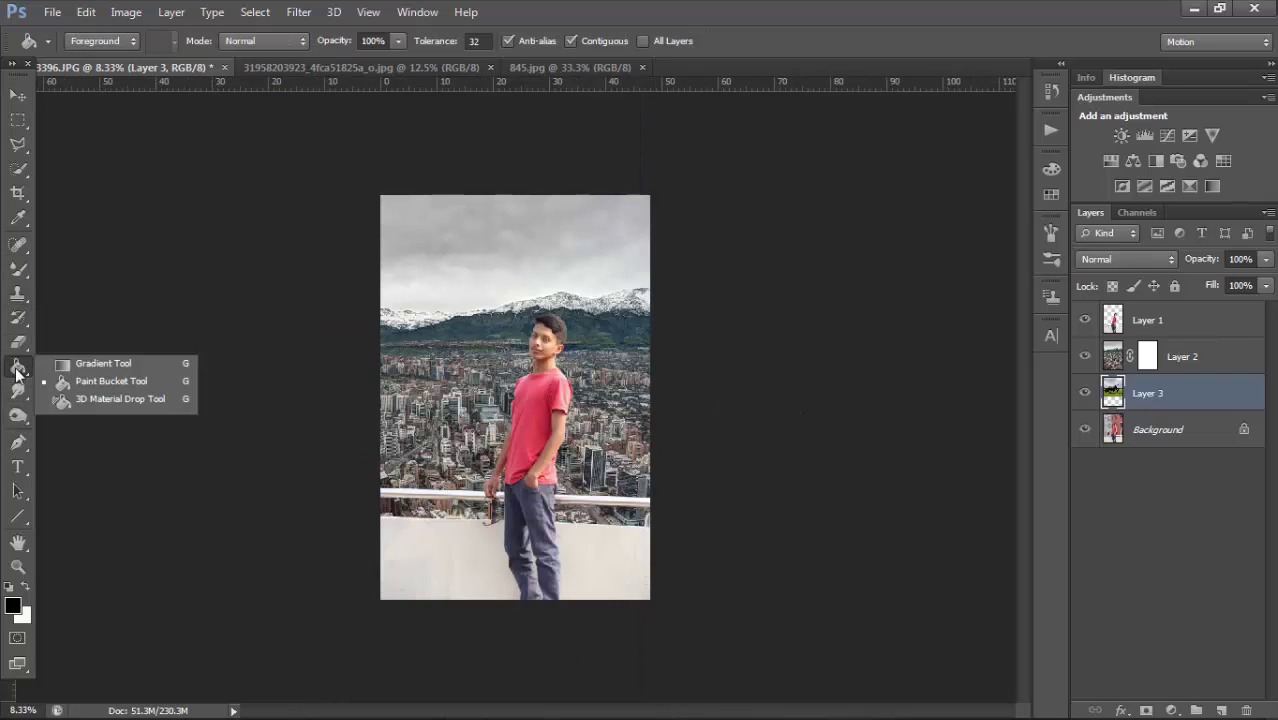
pyautogui.click(76, 362)
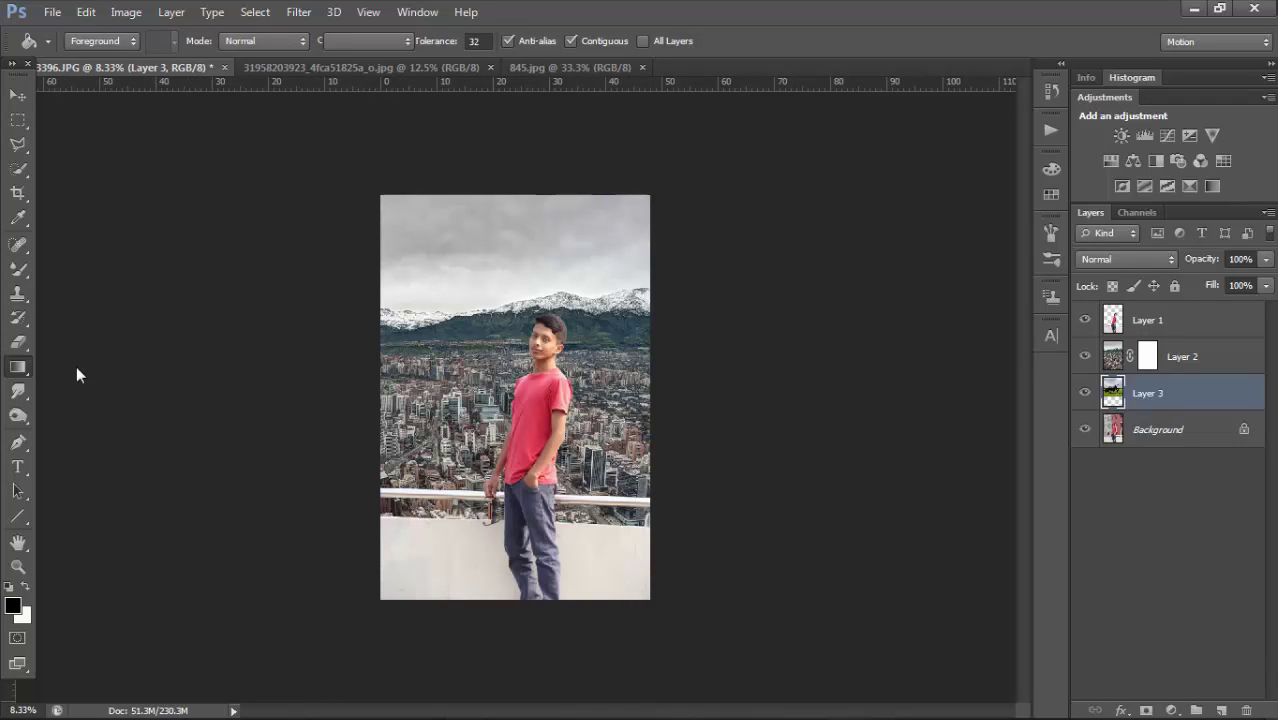
pyautogui.click(1178, 362)
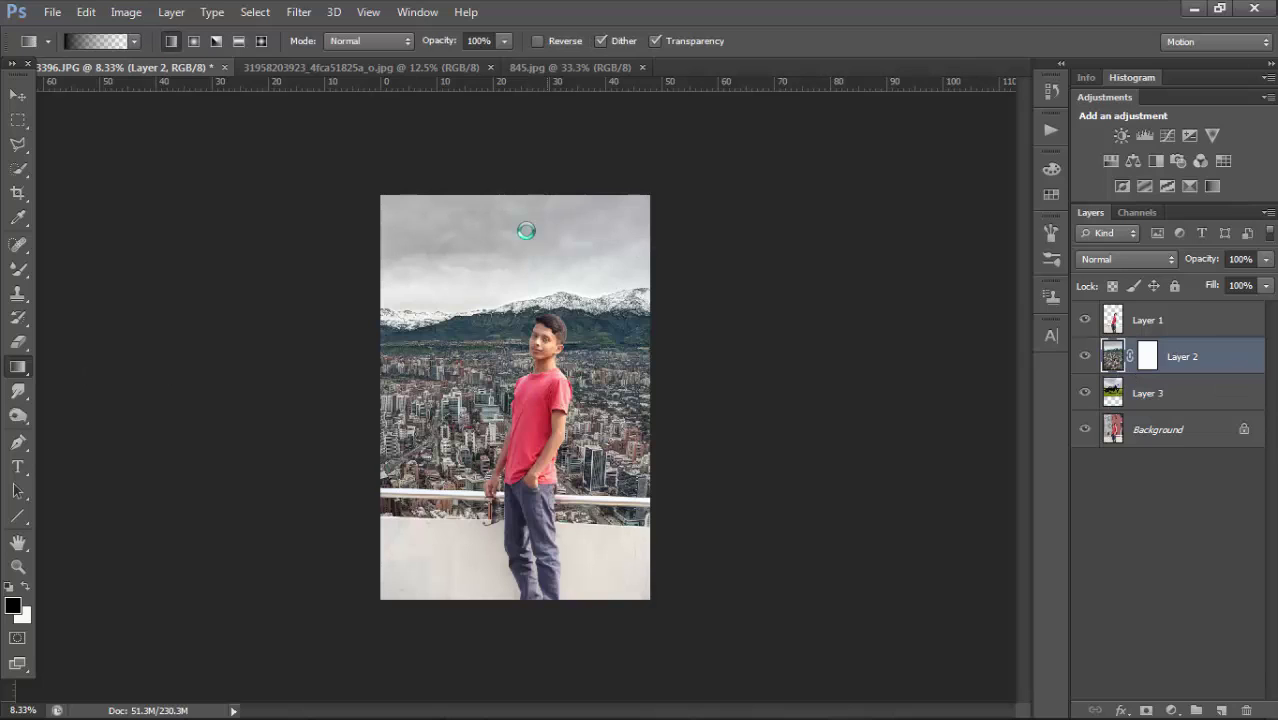
pyautogui.moveTo(560, 280); pyautogui.dragTo(560, 284)
pyautogui.moveTo(511, 216); pyautogui.dragTo(513, 207)
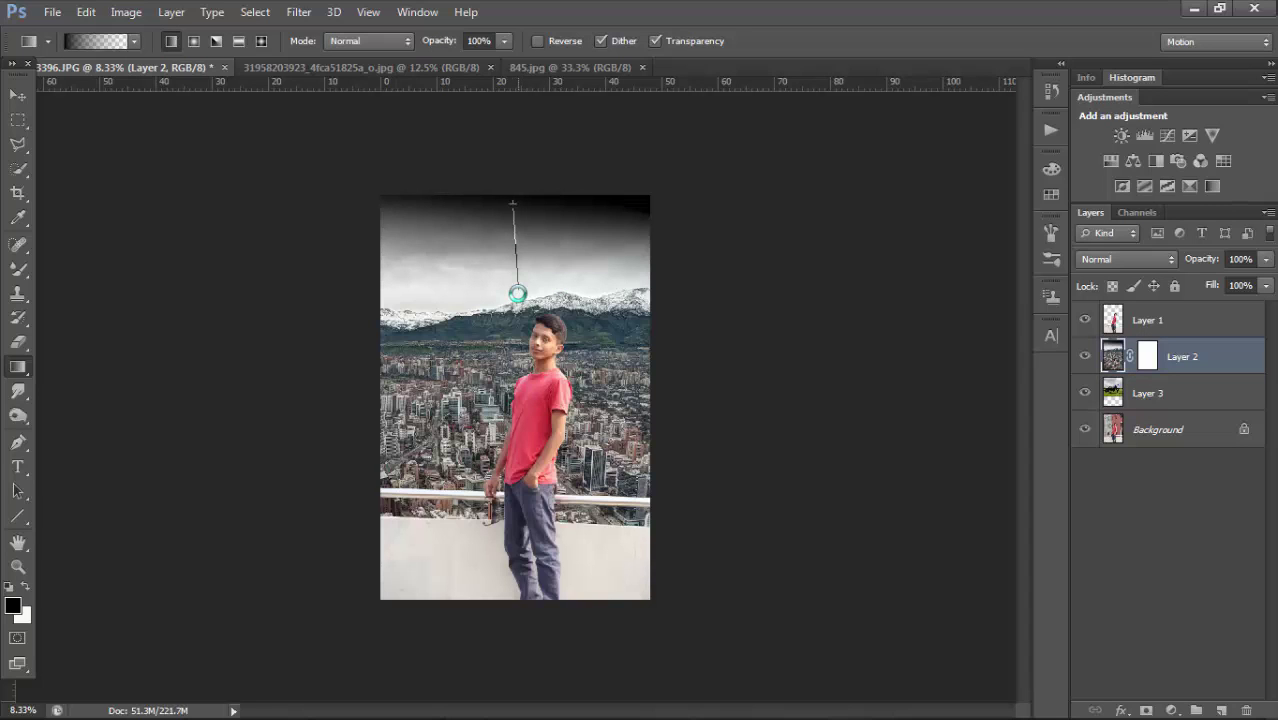
pyautogui.moveTo(516, 293); pyautogui.dragTo(516, 293)
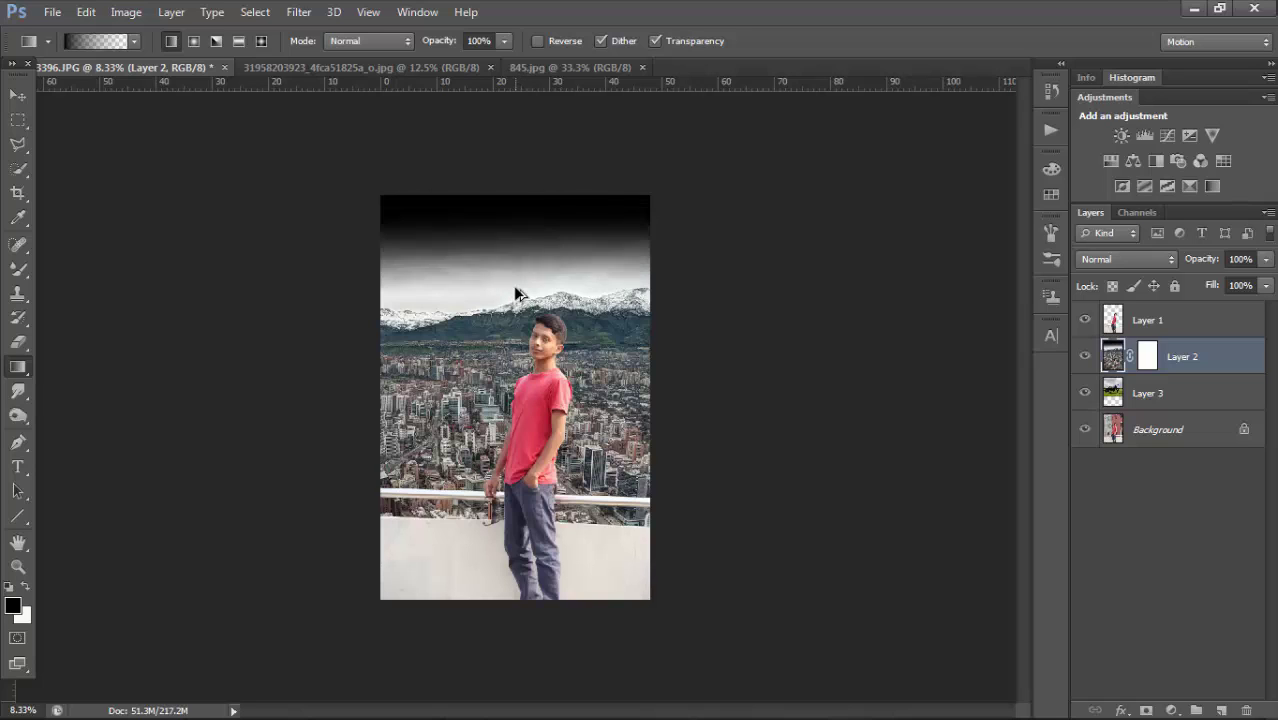
pyautogui.hotkey('ctrl', 'alt', 'z')
pyautogui.hotkey('ctrl', 'alt', 'z')
pyautogui.hotkey('ctrl', 'alt', 'z')
pyautogui.hotkey('alt', '[')
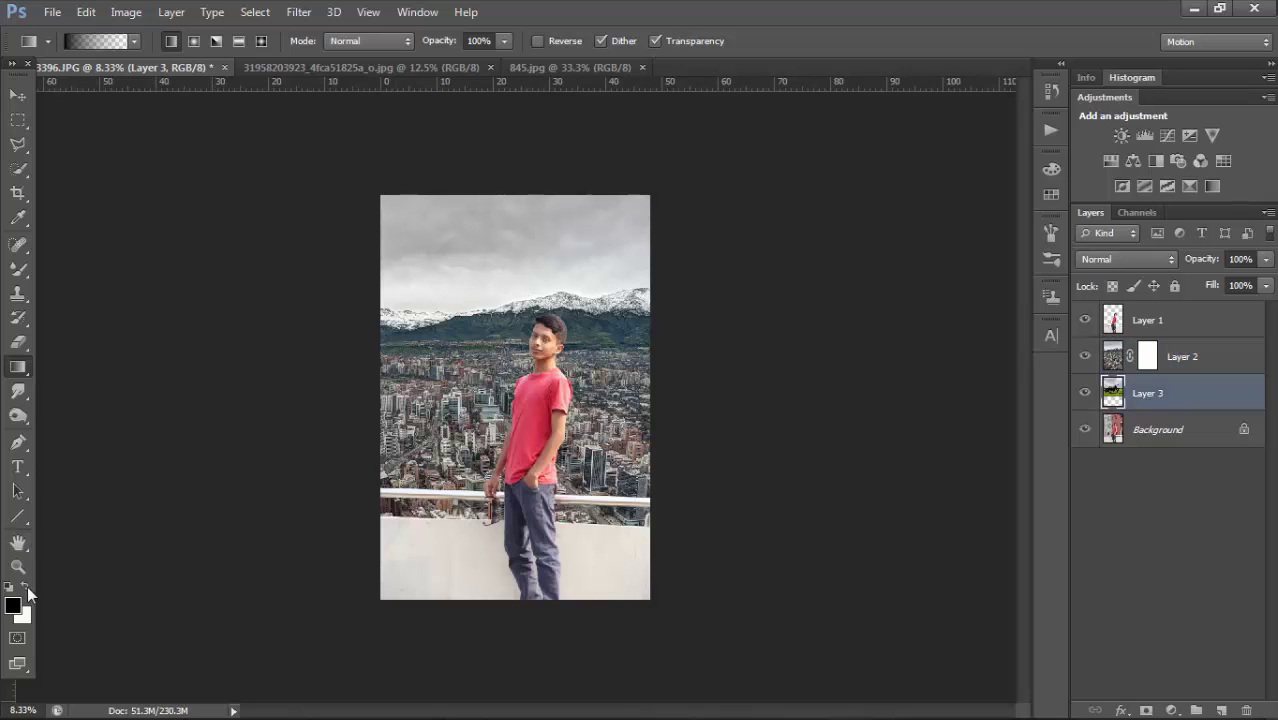
# - Set the foreground colour to white and fade Layer 2's top sky to white
pyautogui.click(25, 587)
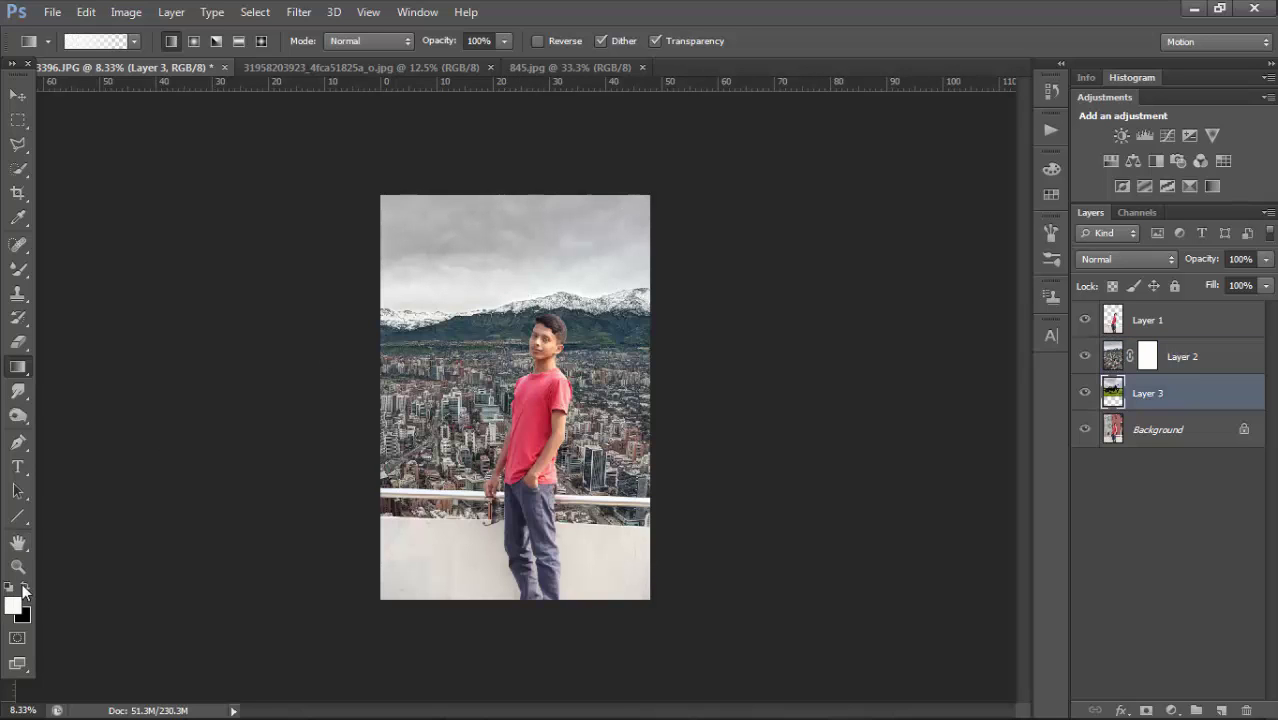
pyautogui.click(1220, 362)
pyautogui.moveTo(537, 274); pyautogui.dragTo(537, 274)
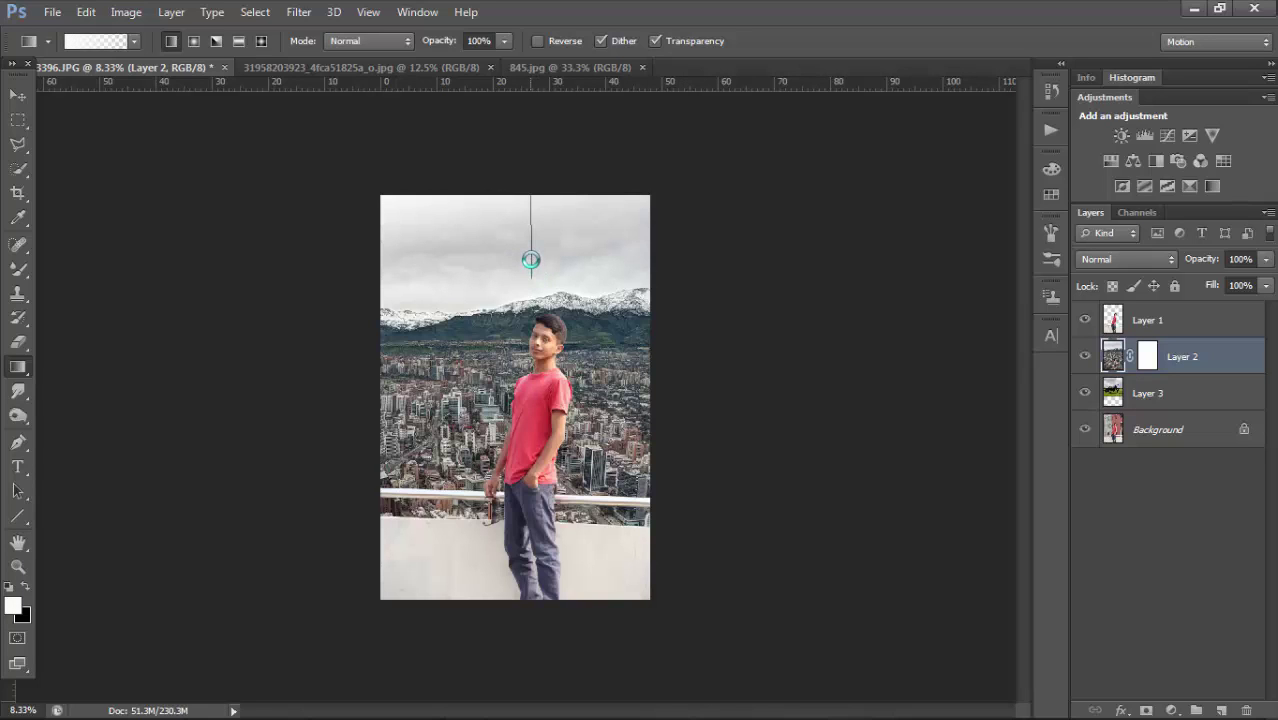
pyautogui.moveTo(532, 258); pyautogui.dragTo(536, 253)
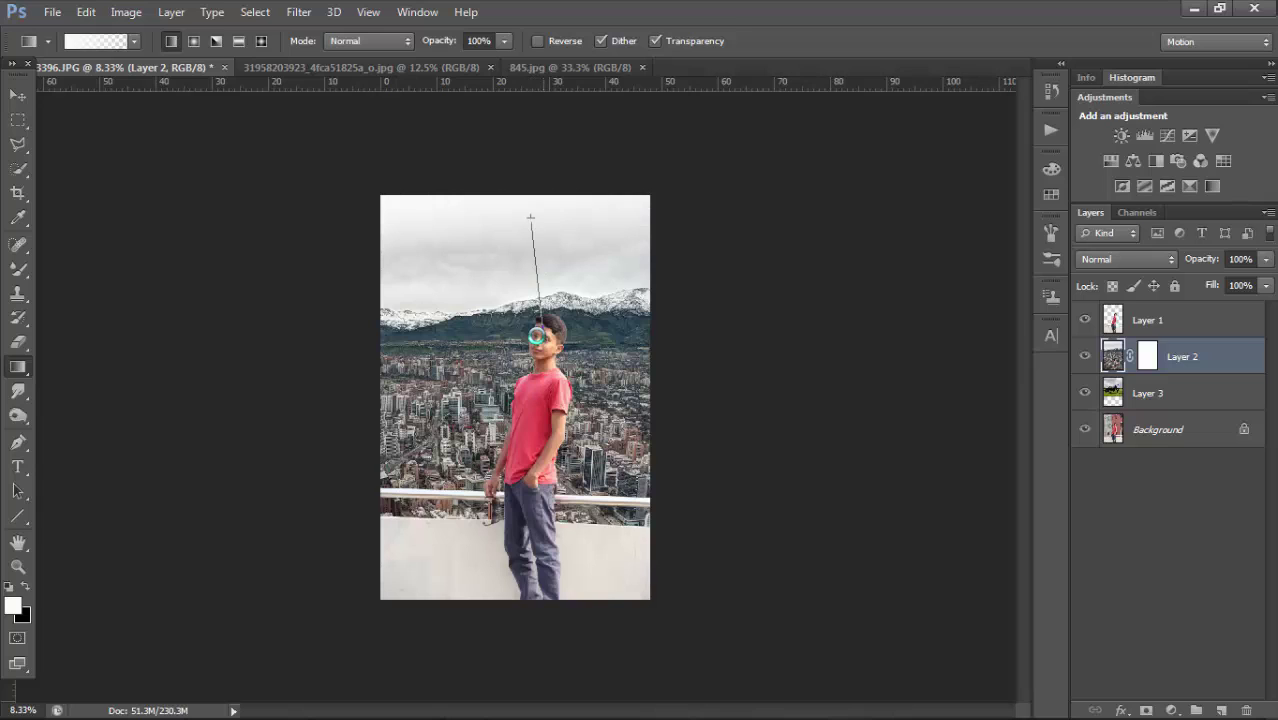
pyautogui.hotkey('ctrl', 'alt', 'z')
pyautogui.hotkey('ctrl', 'alt', 'z')
pyautogui.hotkey('ctrl', 'alt', 'z')
pyautogui.click(1111, 358)
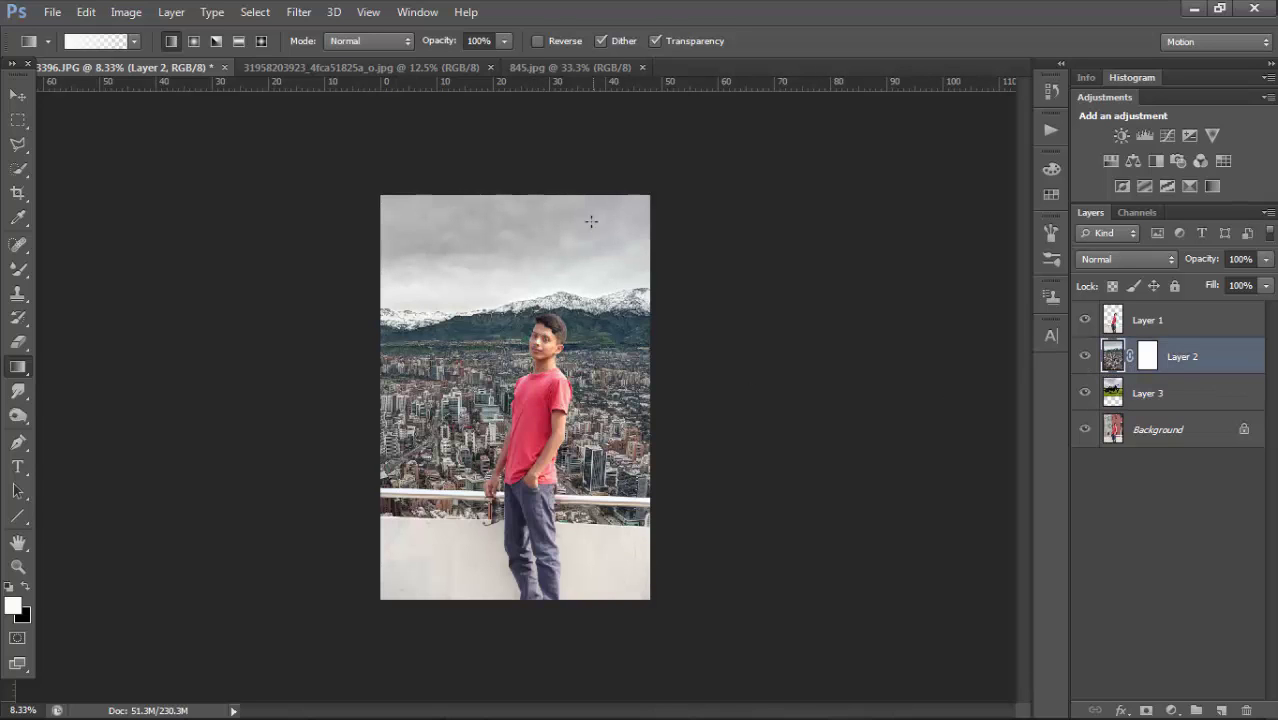
pyautogui.moveTo(562, 289); pyautogui.dragTo(548, 265)
# - Remove the airplane layer and return to the Move tool
pyautogui.click(545, 252)
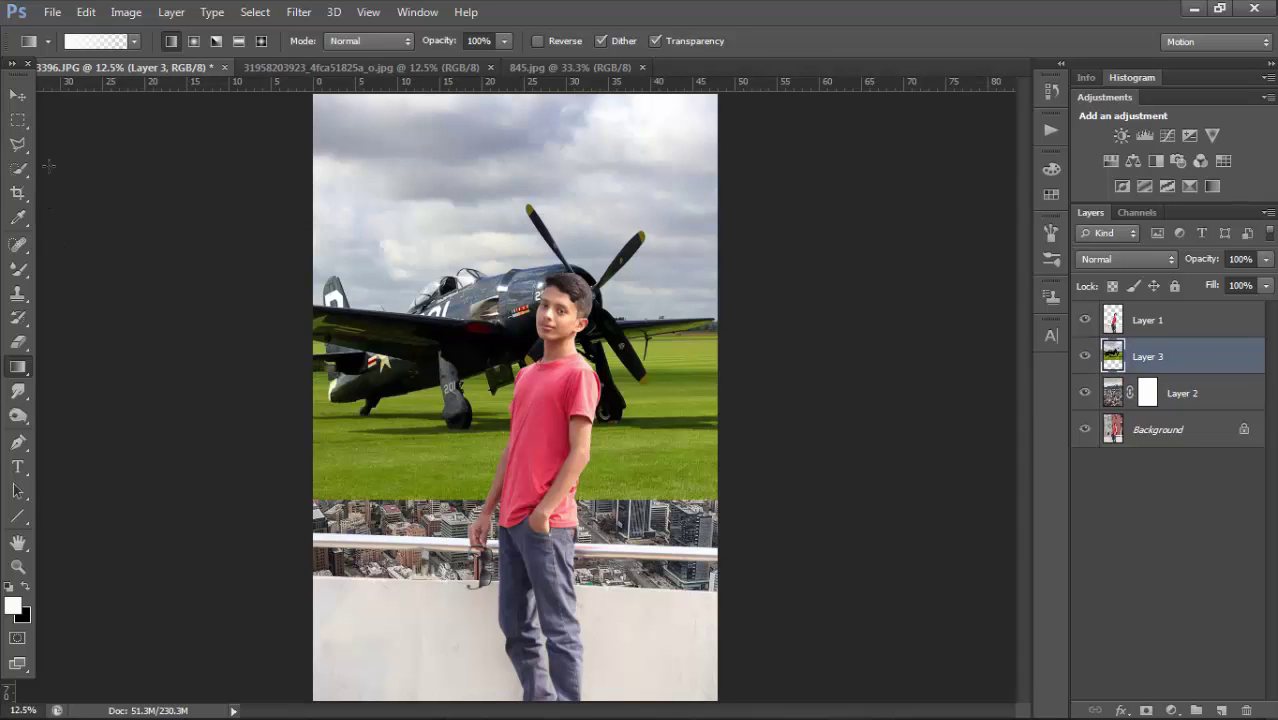
pyautogui.hotkey('ctrl', 'z')
pyautogui.press('v')
pyautogui.hotkey('ctrl', '-')
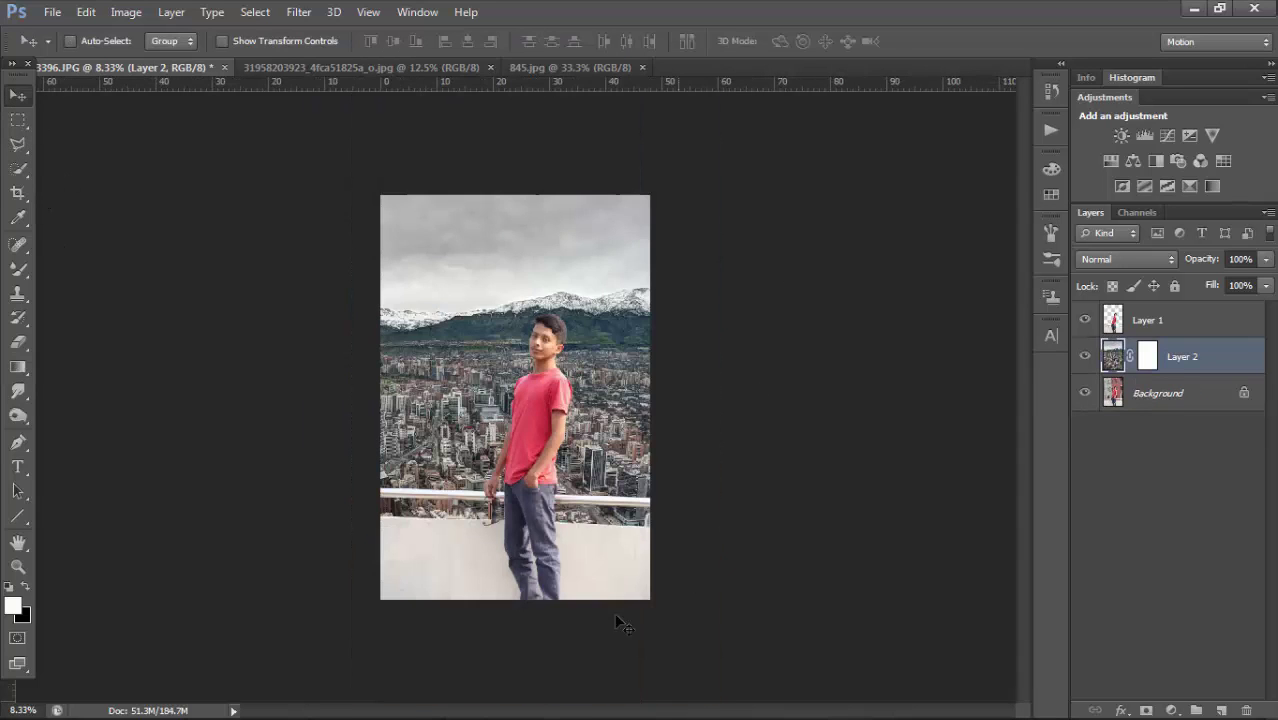
pyautogui.hotkey('ctrl', '+')
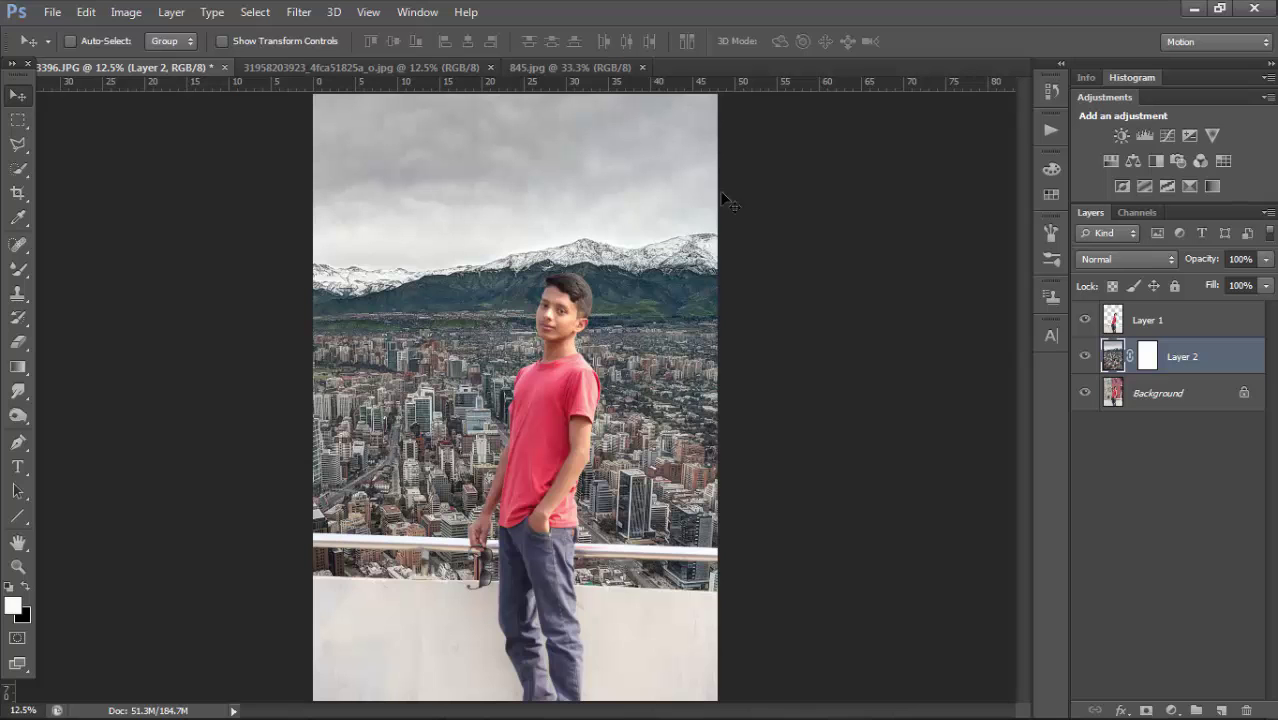
# - Apply Layer 2's layer mask permanently
pyautogui.rightClick(1148, 372)
pyautogui.click(1140, 433)
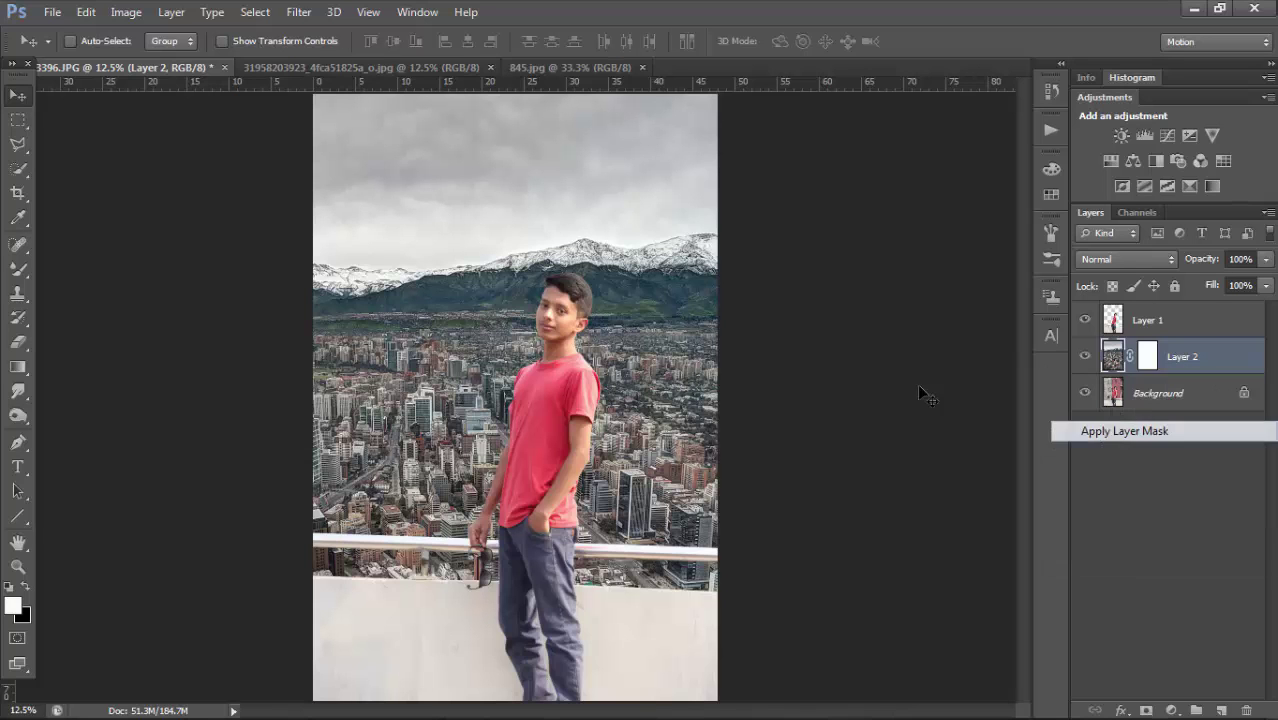
pyautogui.click(295, 12)
pyautogui.moveTo(330, 201)
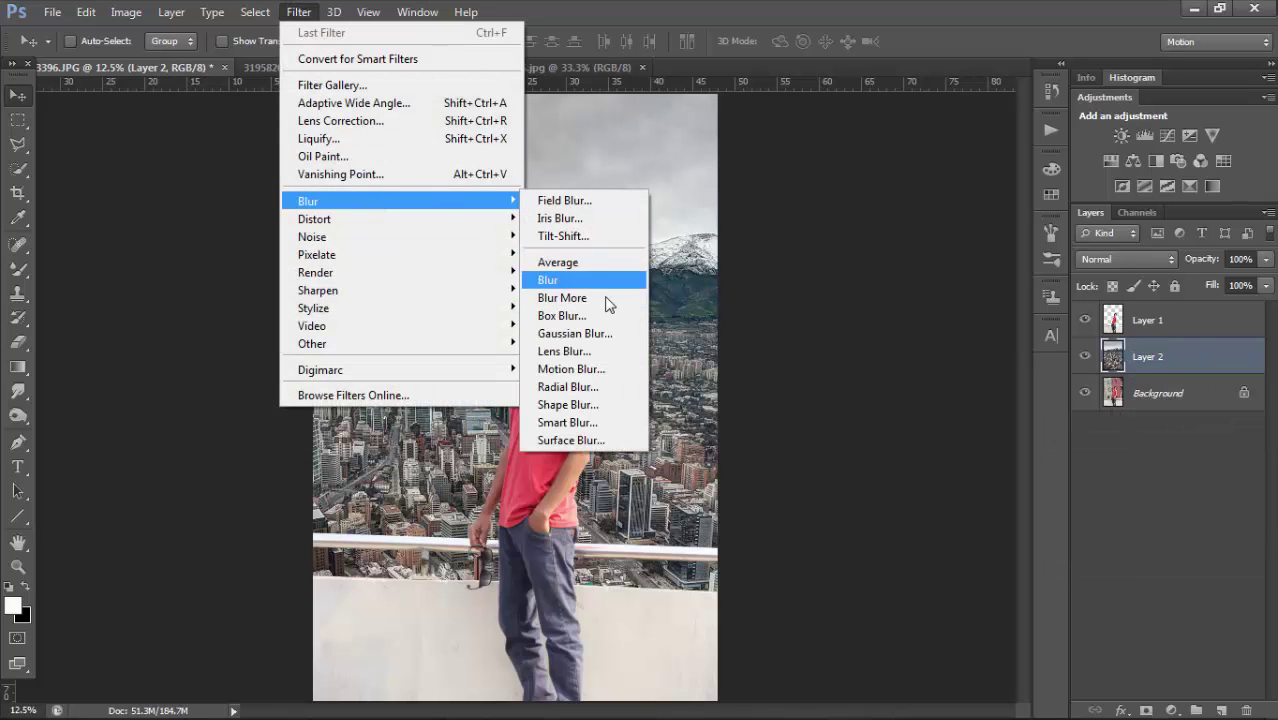
# - Start a Tilt-Shift blur and drag its focus and transition lines down toward the wall top
pyautogui.click(600, 236)
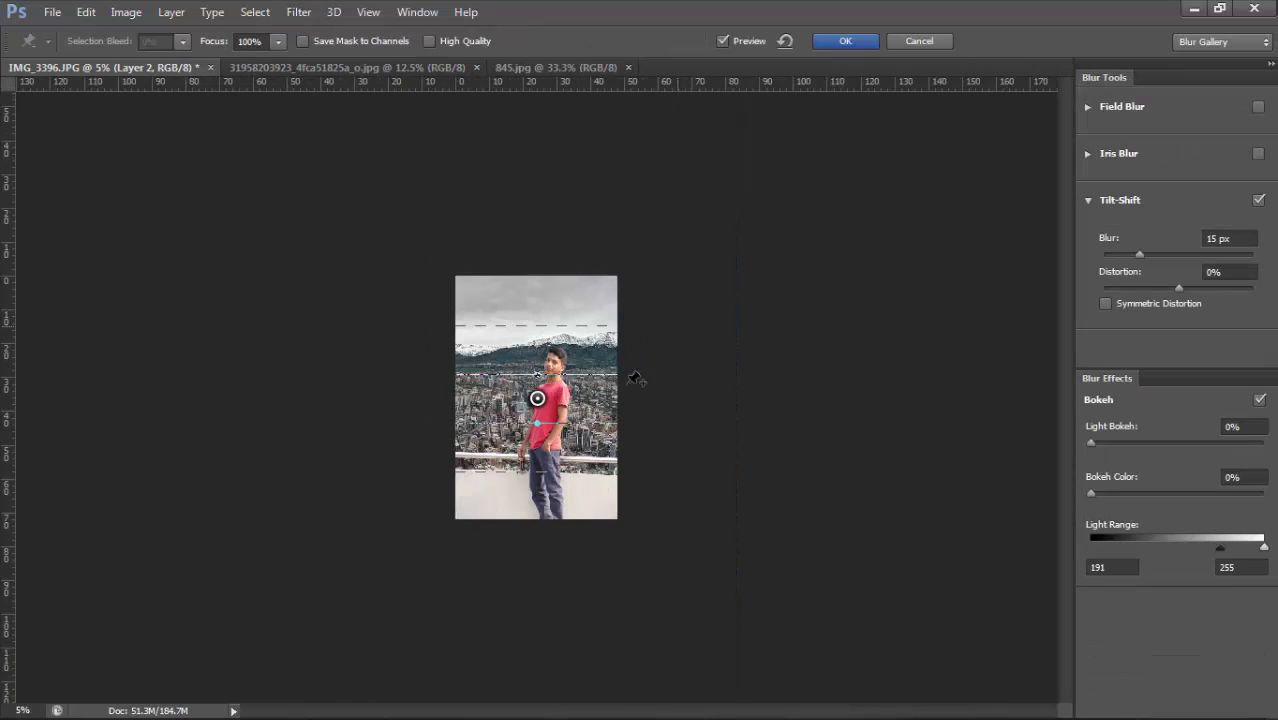
pyautogui.moveTo(578, 470); pyautogui.dragTo(578, 497)
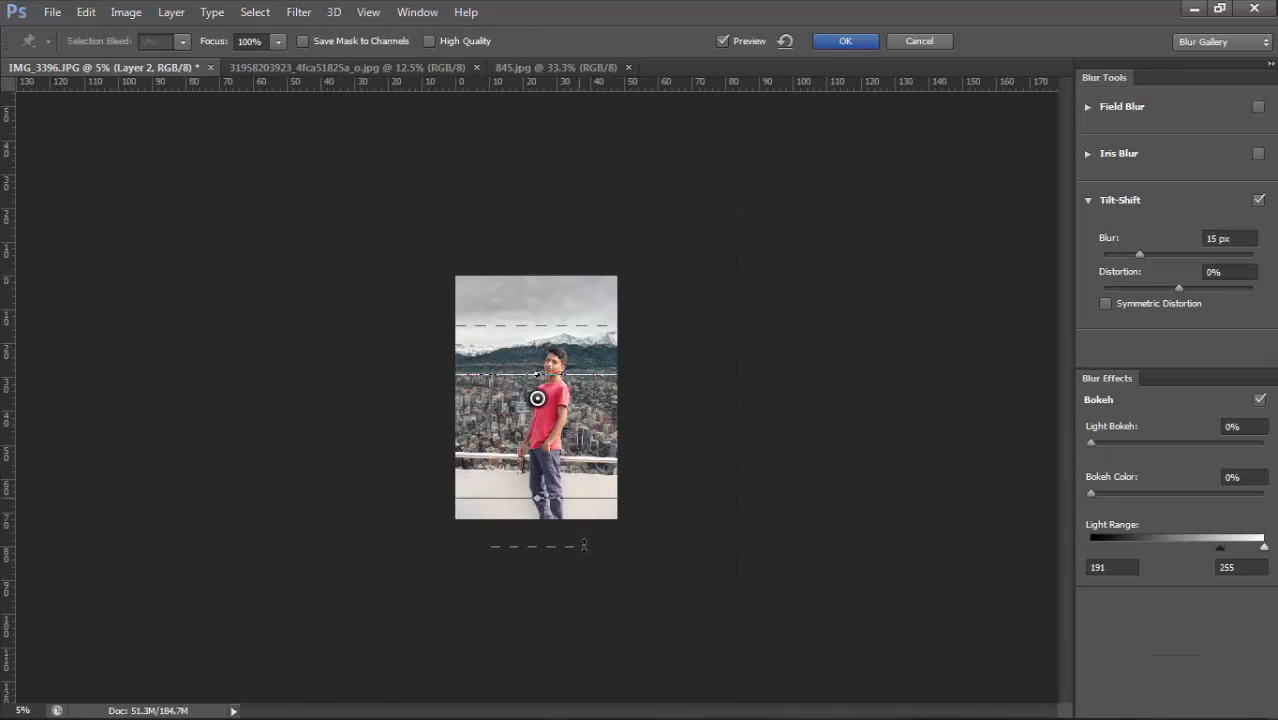
pyautogui.moveTo(584, 545); pyautogui.dragTo(584, 602)
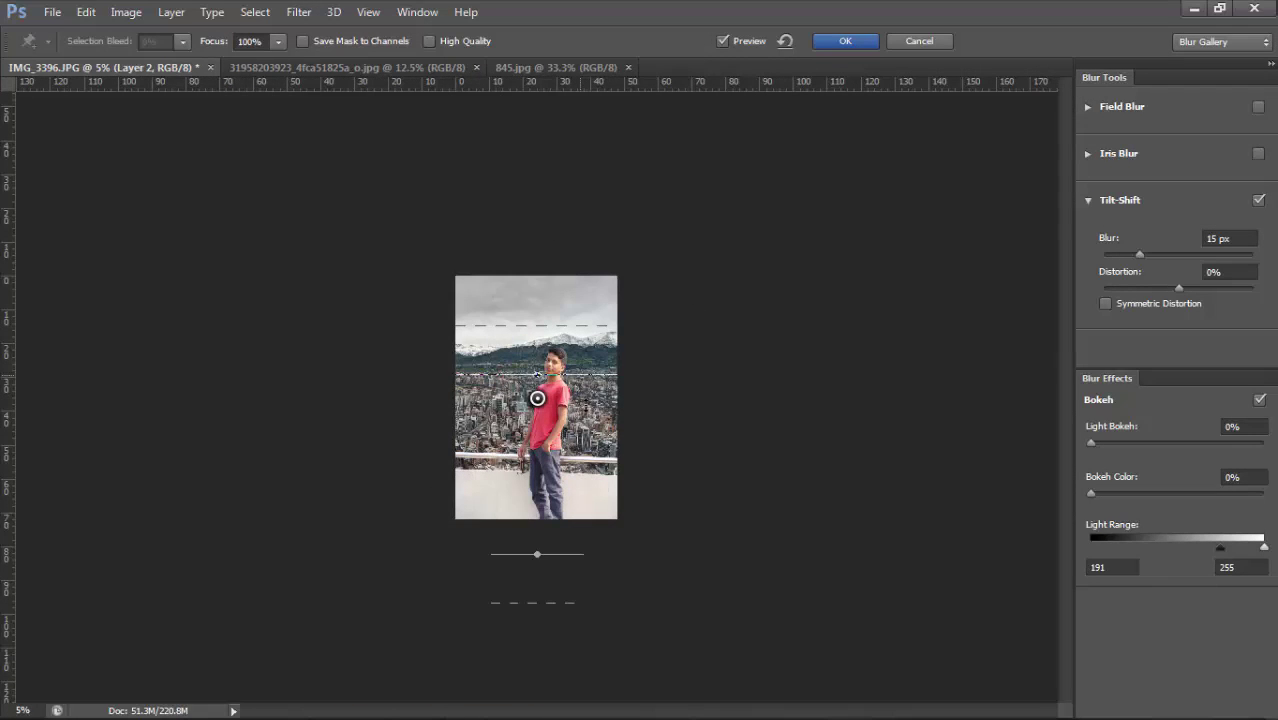
pyautogui.moveTo(537, 375); pyautogui.dragTo(540, 398)
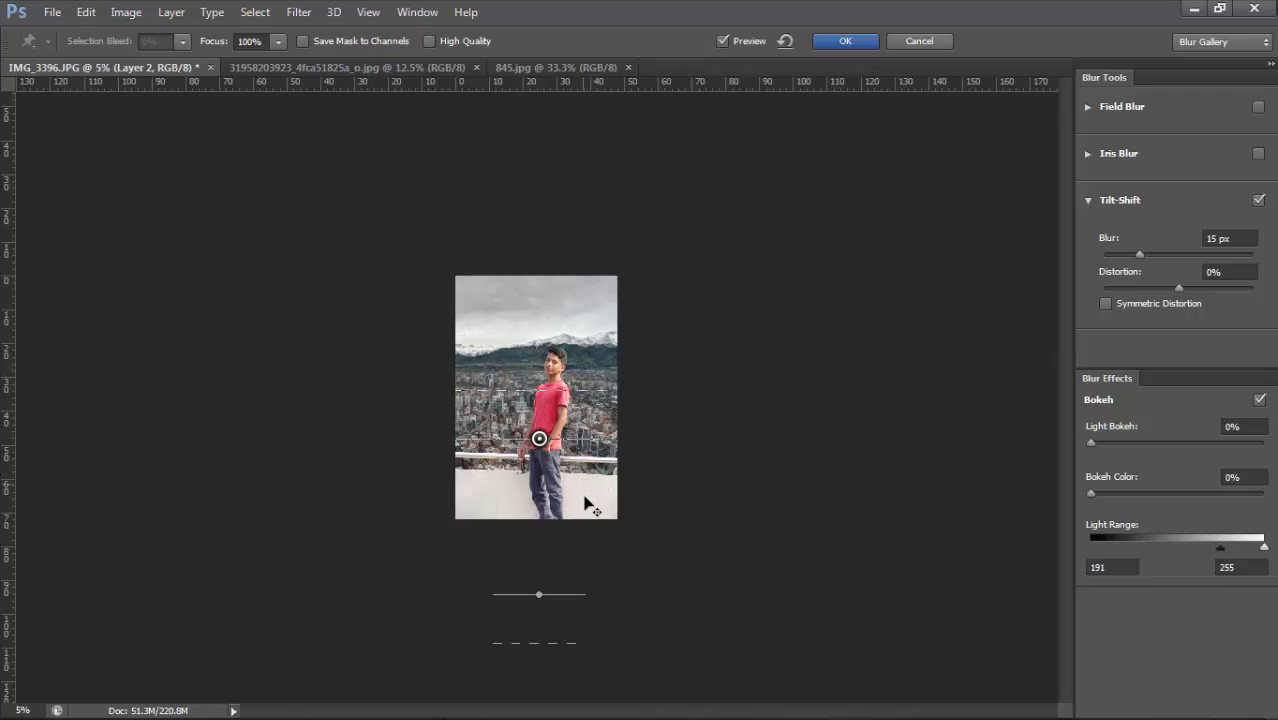
pyautogui.moveTo(582, 475); pyautogui.dragTo(585, 523)
pyautogui.hotkey('ctrl', '+')
pyautogui.hotkey('ctrl', '+')
pyautogui.hotkey('ctrl', '+')
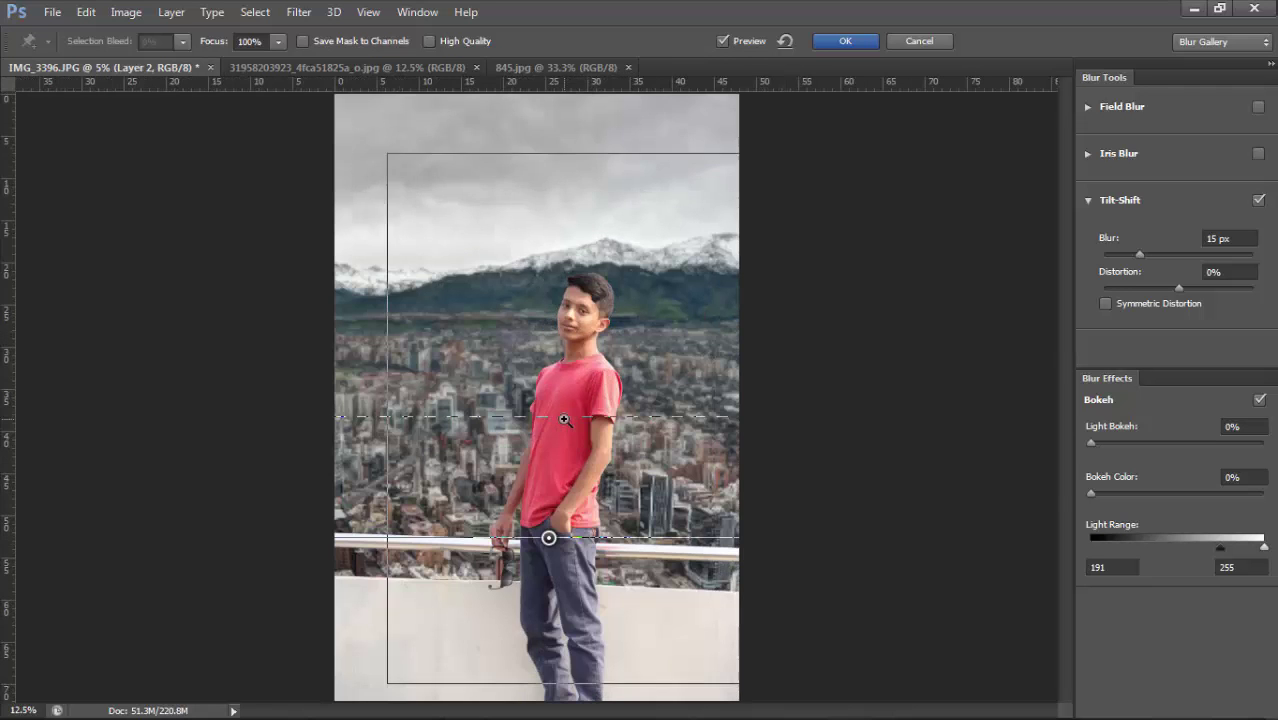
pyautogui.hotkey('ctrl', '+')
pyautogui.moveTo(824, 361); pyautogui.dragTo(839, 205)
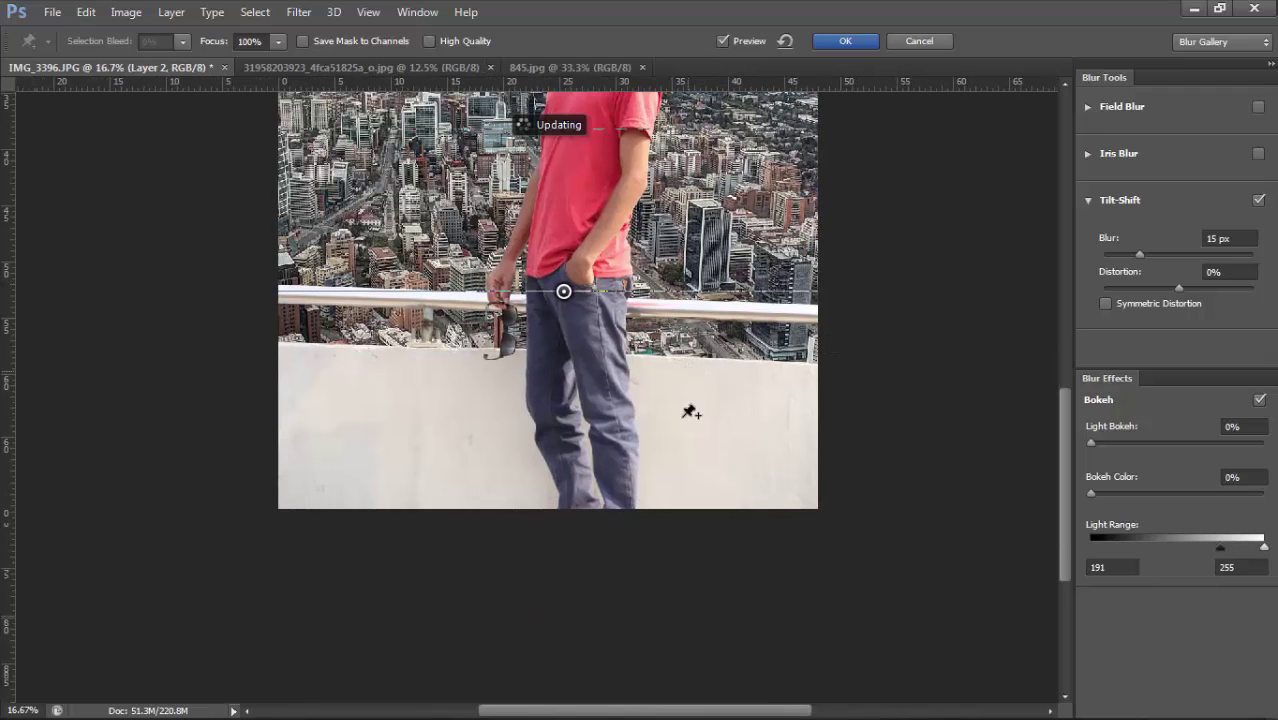
pyautogui.moveTo(688, 420); pyautogui.dragTo(686, 472)
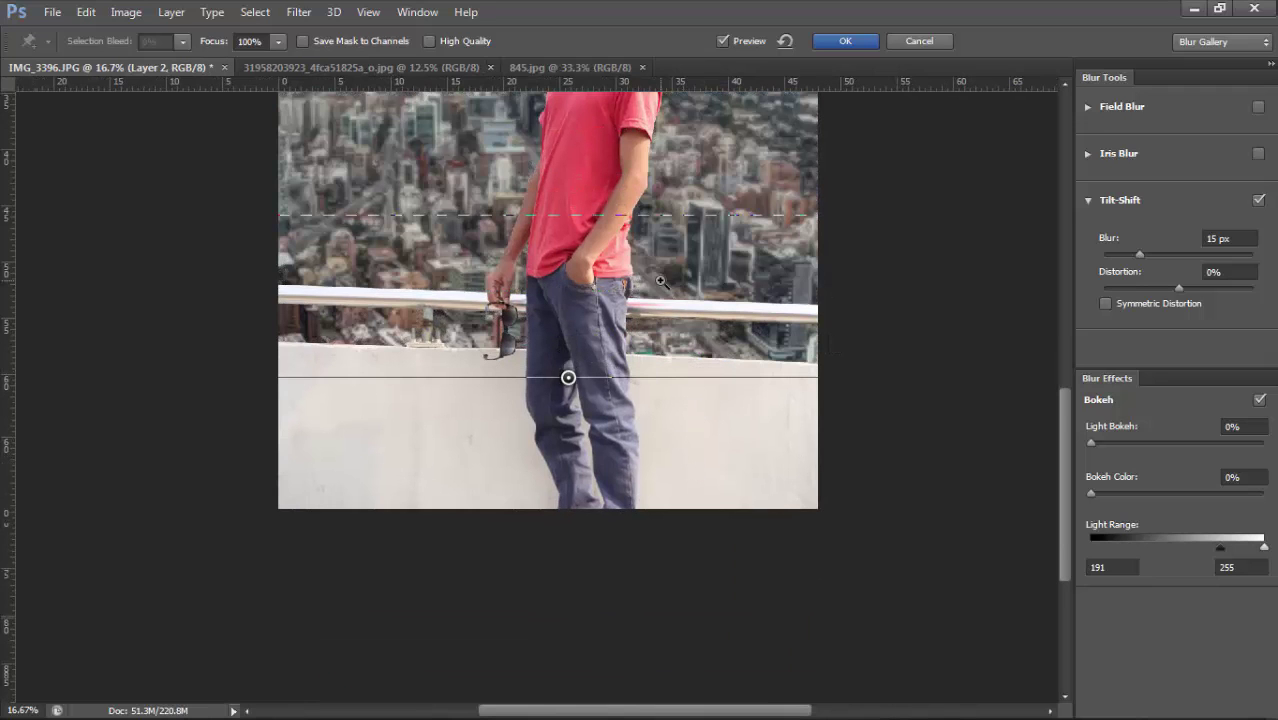
pyautogui.hotkey('ctrl', '+')
pyautogui.moveTo(566, 171)
pyautogui.mouseDown()
pyautogui.moveTo(649, 400)
pyautogui.moveTo(666, 243)
pyautogui.mouseUp()
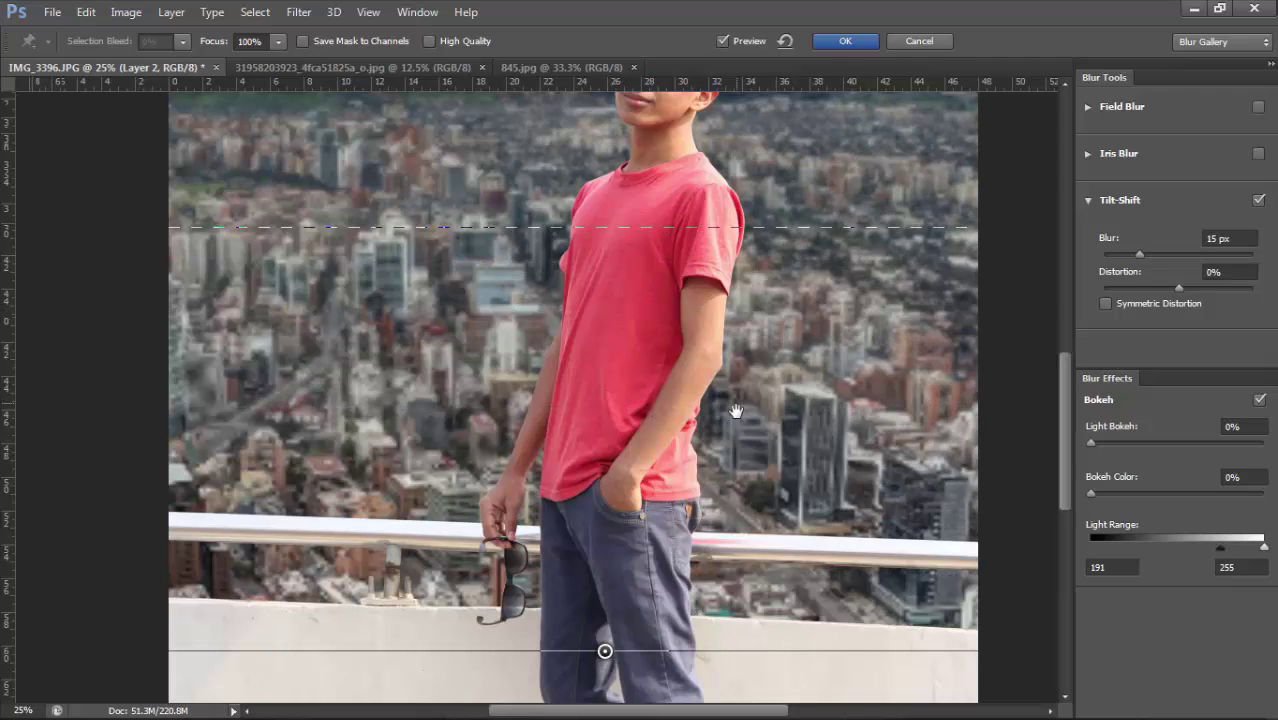
# - Move the tilt-shift focus centre below the photo's bottom and inspect the blurred city
pyautogui.scroll(-3, 773, 391)
pyautogui.scroll(-2, 776, 410)
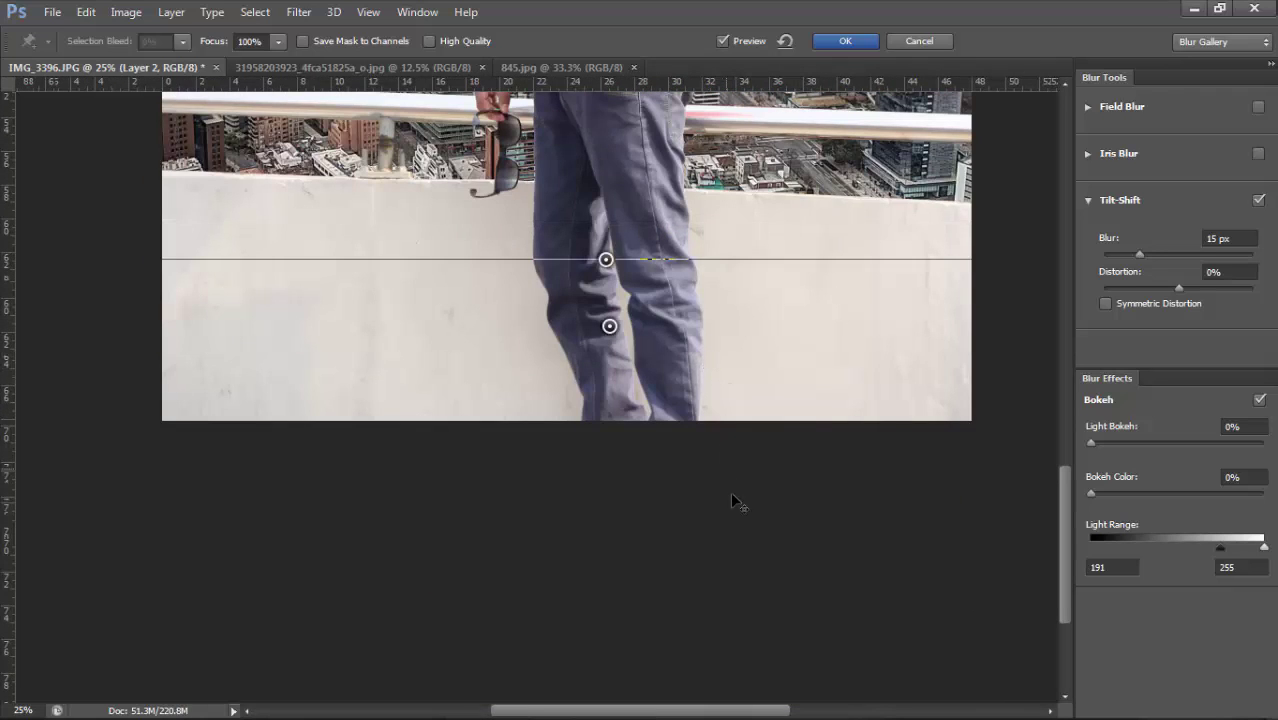
pyautogui.moveTo(733, 501)
pyautogui.mouseDown()
pyautogui.moveTo(744, 599)
pyautogui.moveTo(745, 275)
pyautogui.mouseUp()
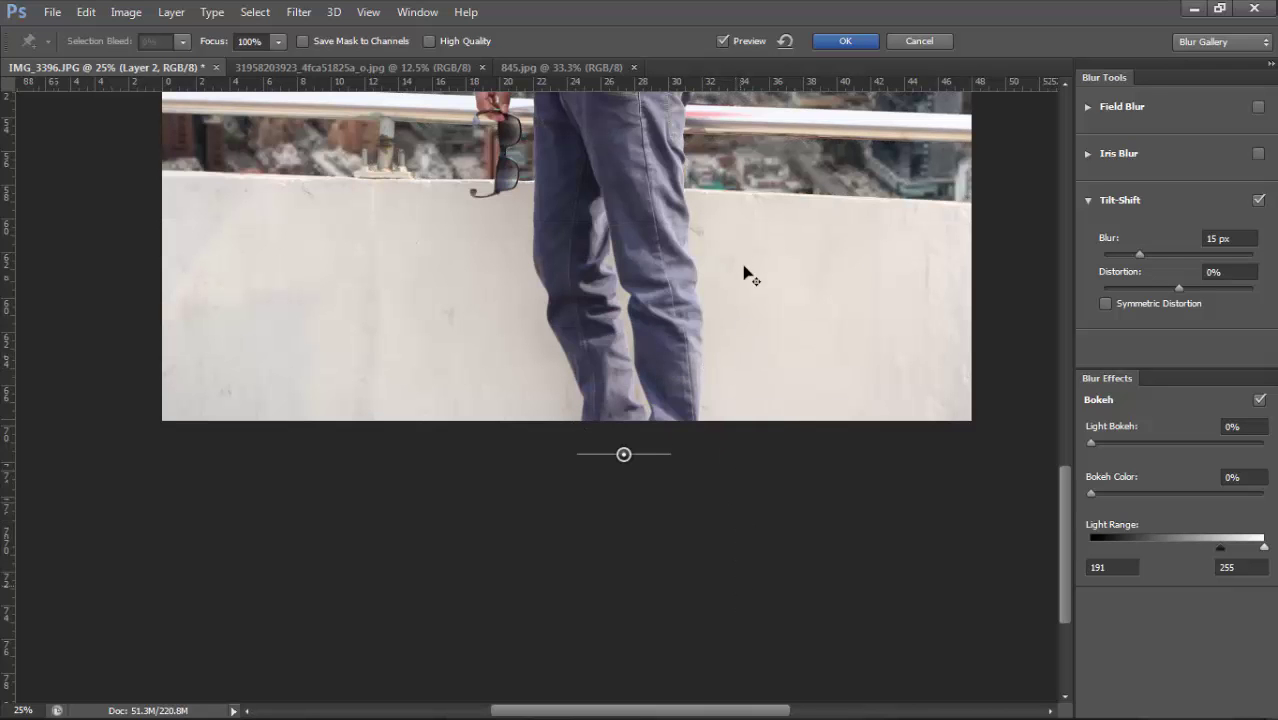
pyautogui.moveTo(720, 222); pyautogui.dragTo(743, 396)
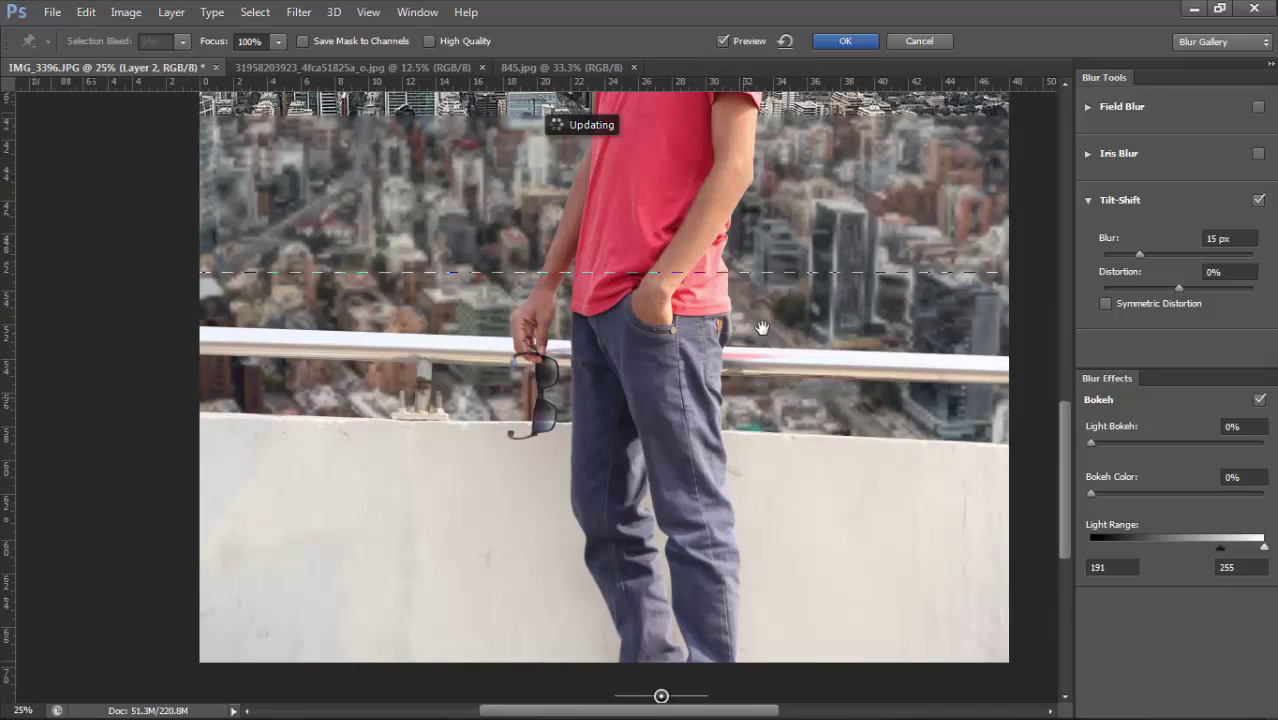
pyautogui.moveTo(761, 328); pyautogui.dragTo(822, 345)
pyautogui.hotkey('ctrl', '-')
pyautogui.hotkey('ctrl', '-')
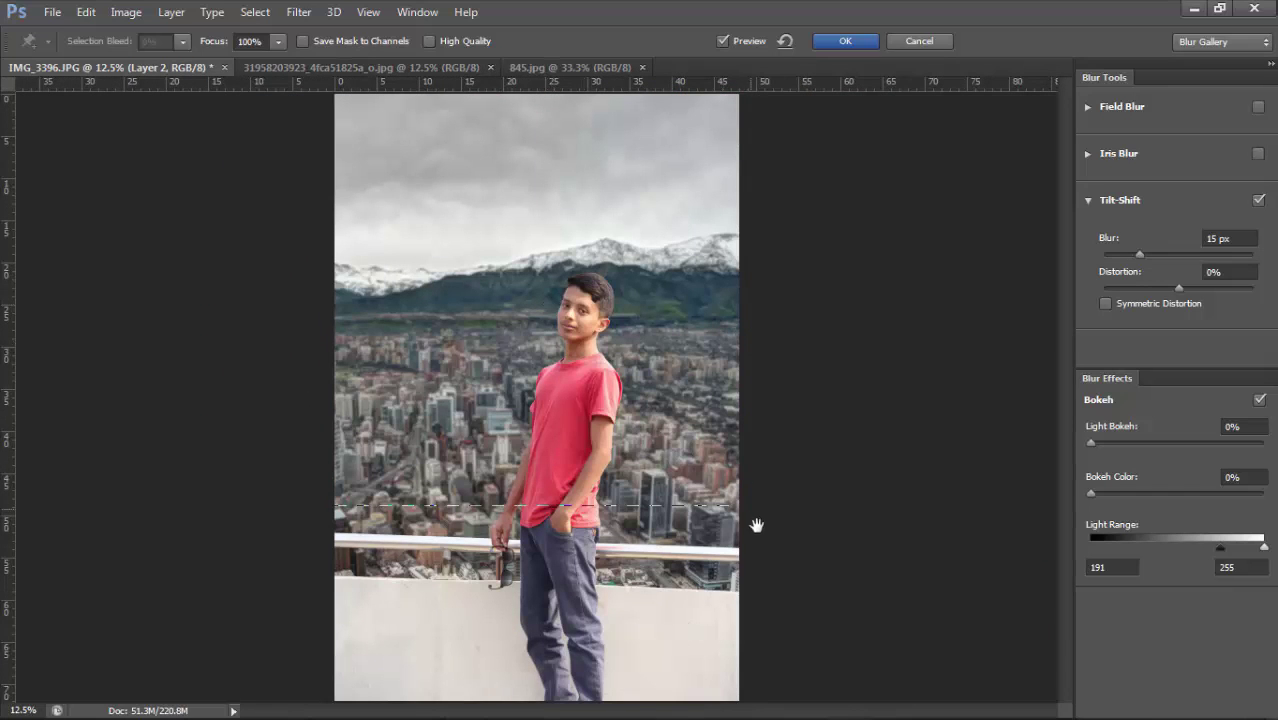
pyautogui.hotkey('ctrl', '+')
pyautogui.moveTo(685, 608); pyautogui.dragTo(799, 257)
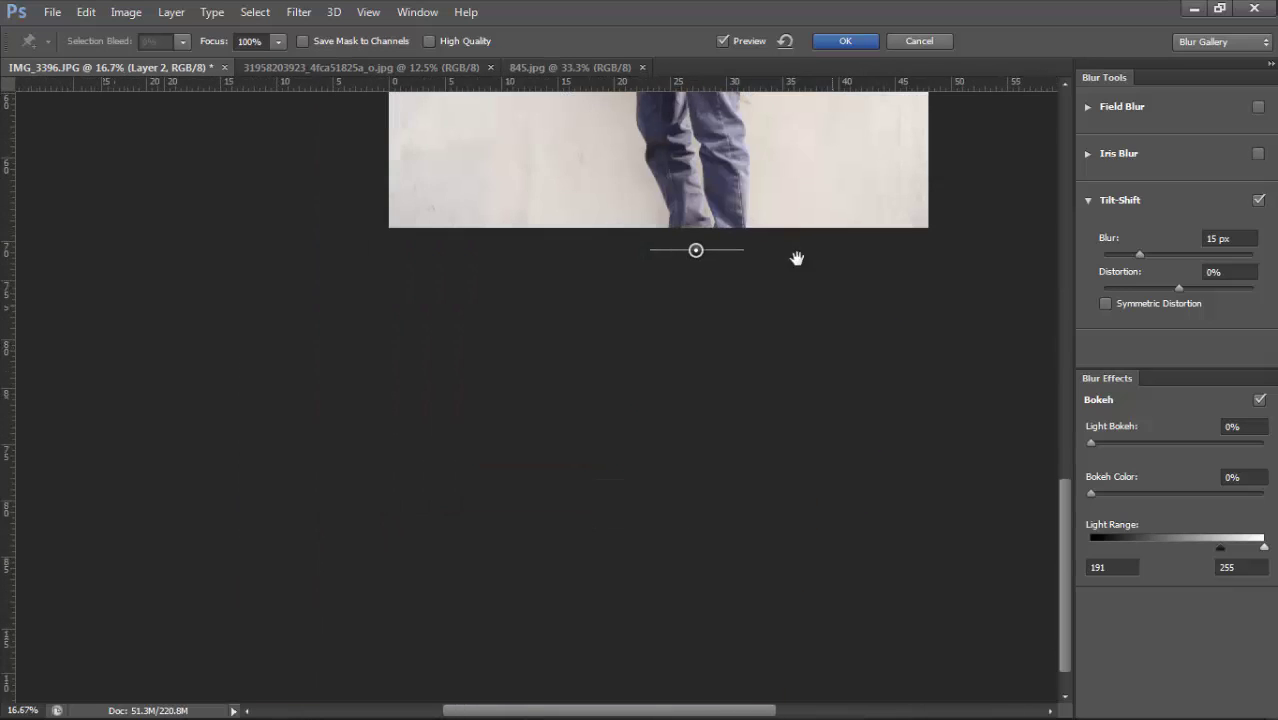
pyautogui.scroll(3, 763, 410)
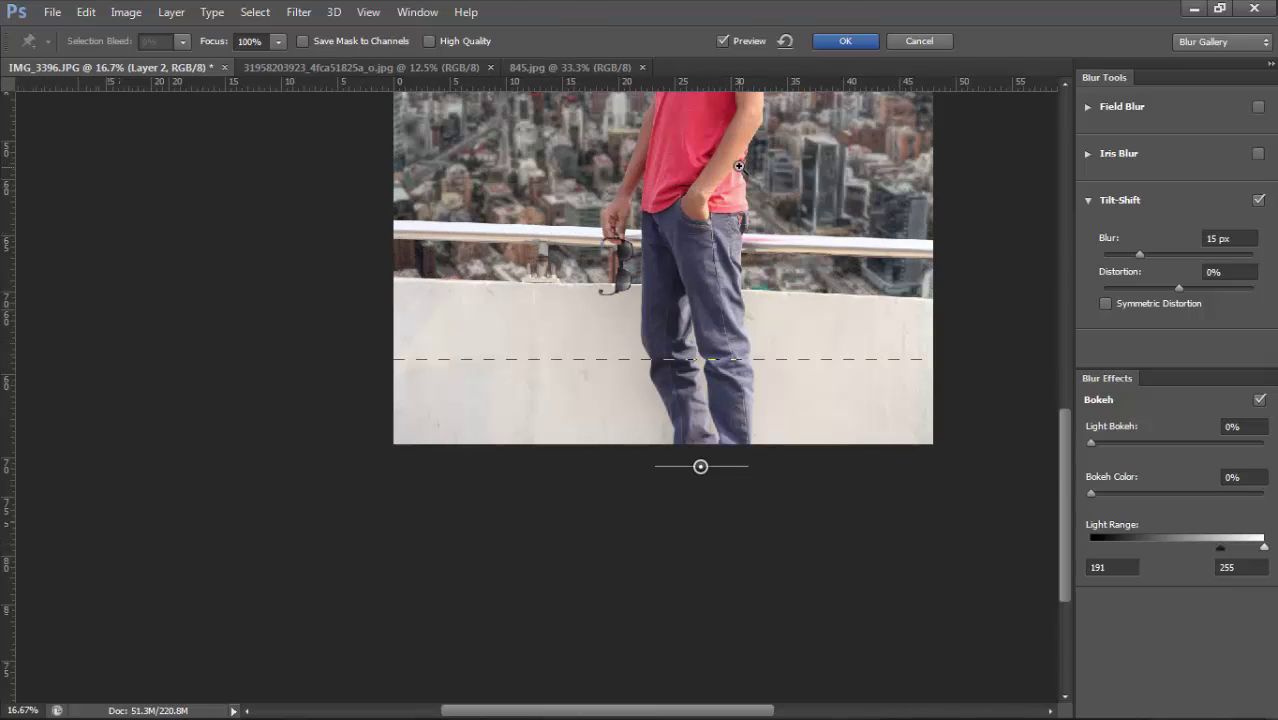
pyautogui.moveTo(743, 122); pyautogui.dragTo(776, 341)
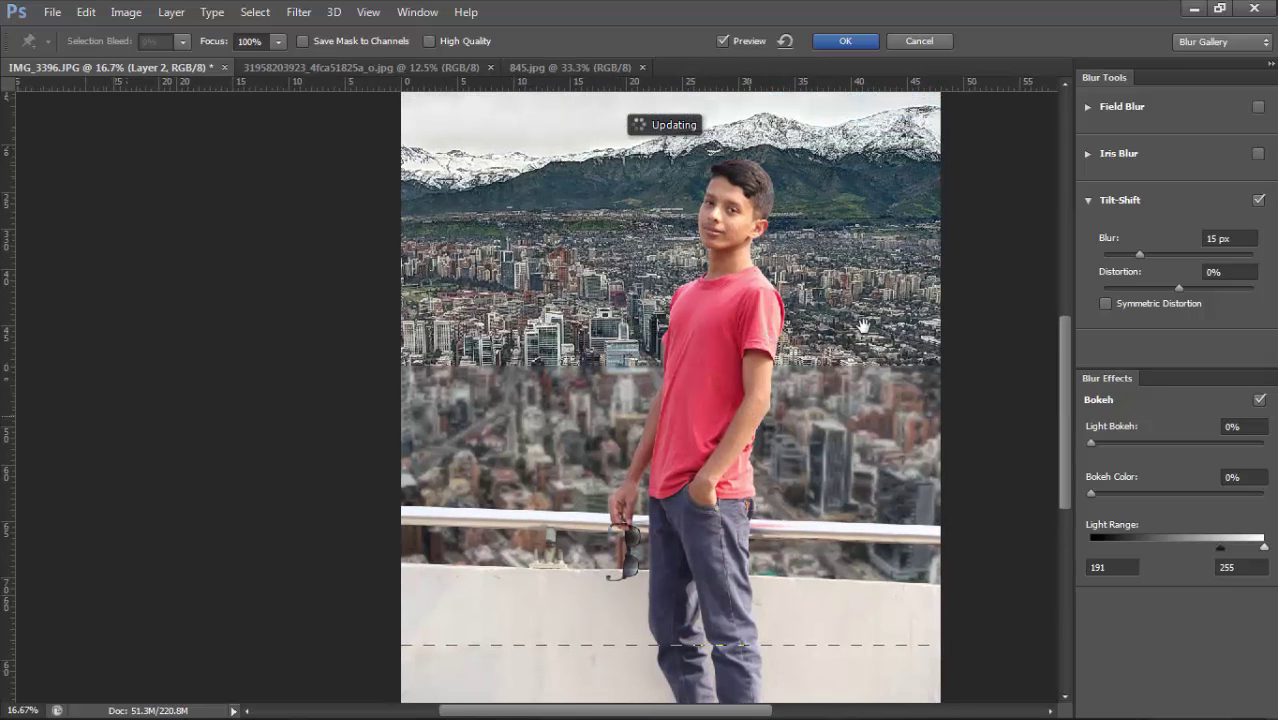
# - Set Tilt-Shift Blur to 20 px with Light Bokeh at 0% and apply it
pyautogui.click(1145, 255)
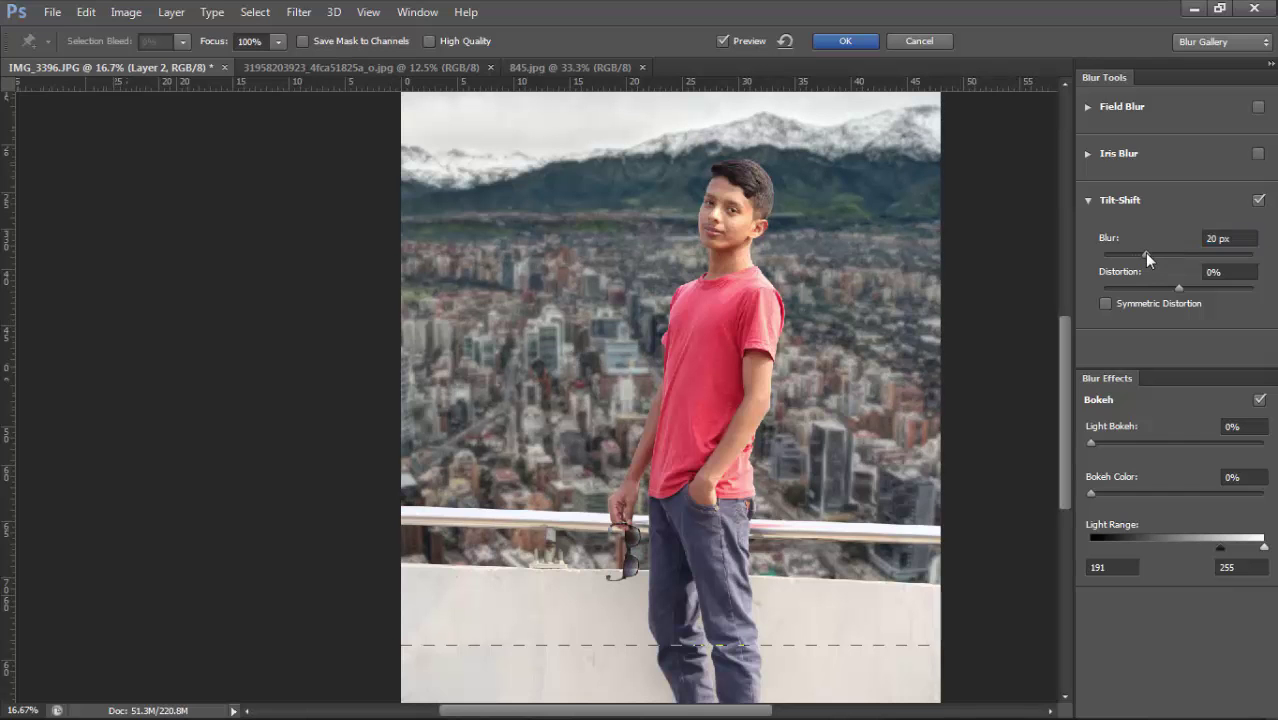
pyautogui.moveTo(1143, 256); pyautogui.dragTo(1146, 257)
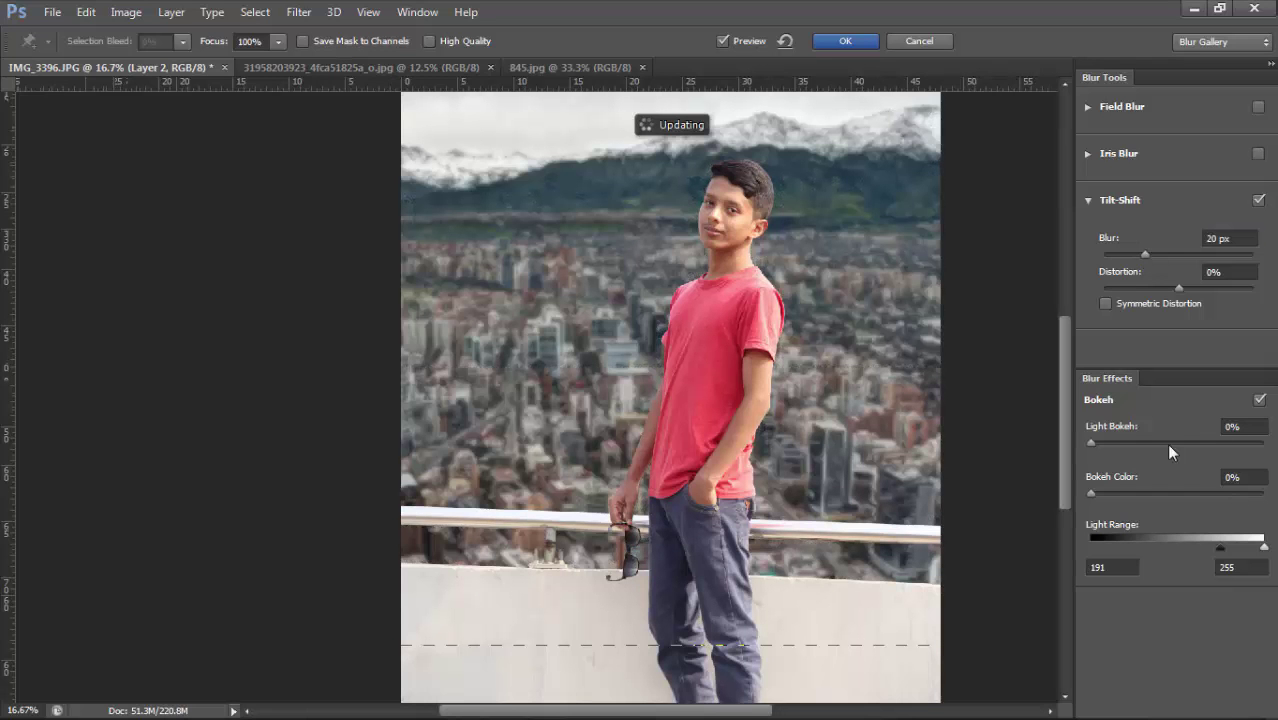
pyautogui.click(1165, 444)
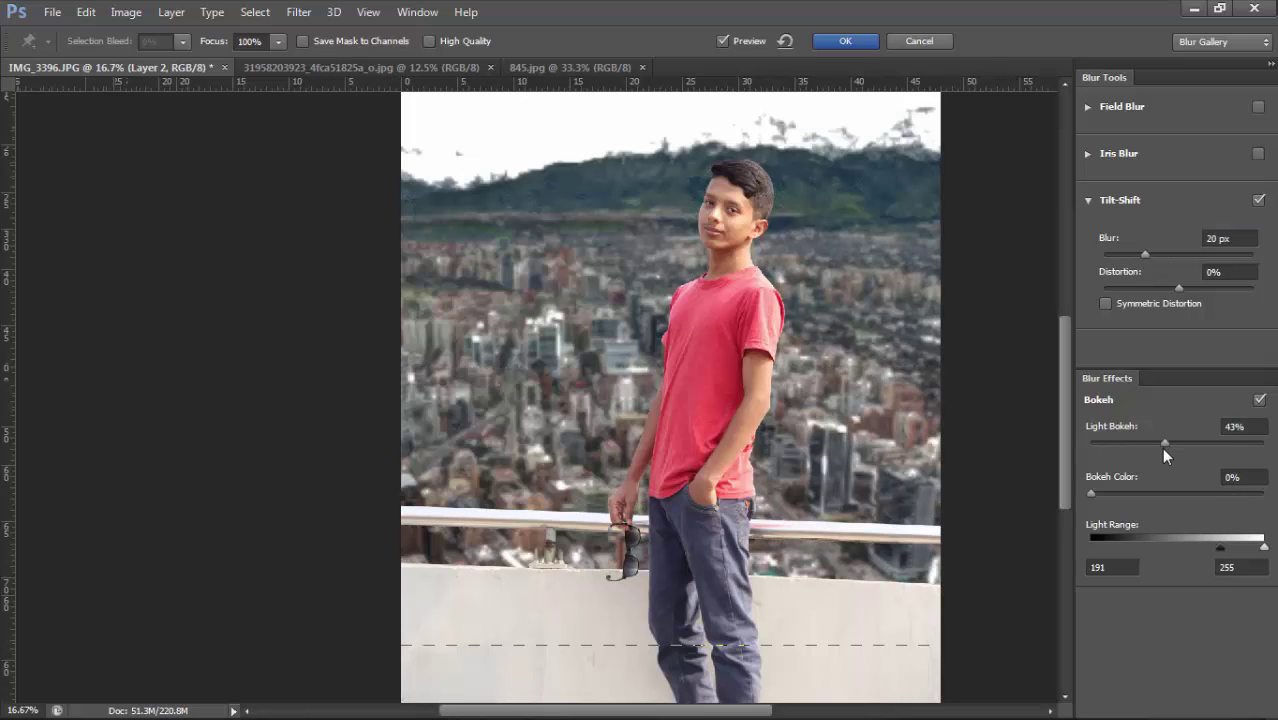
pyautogui.moveTo(1162, 446); pyautogui.dragTo(1131, 445)
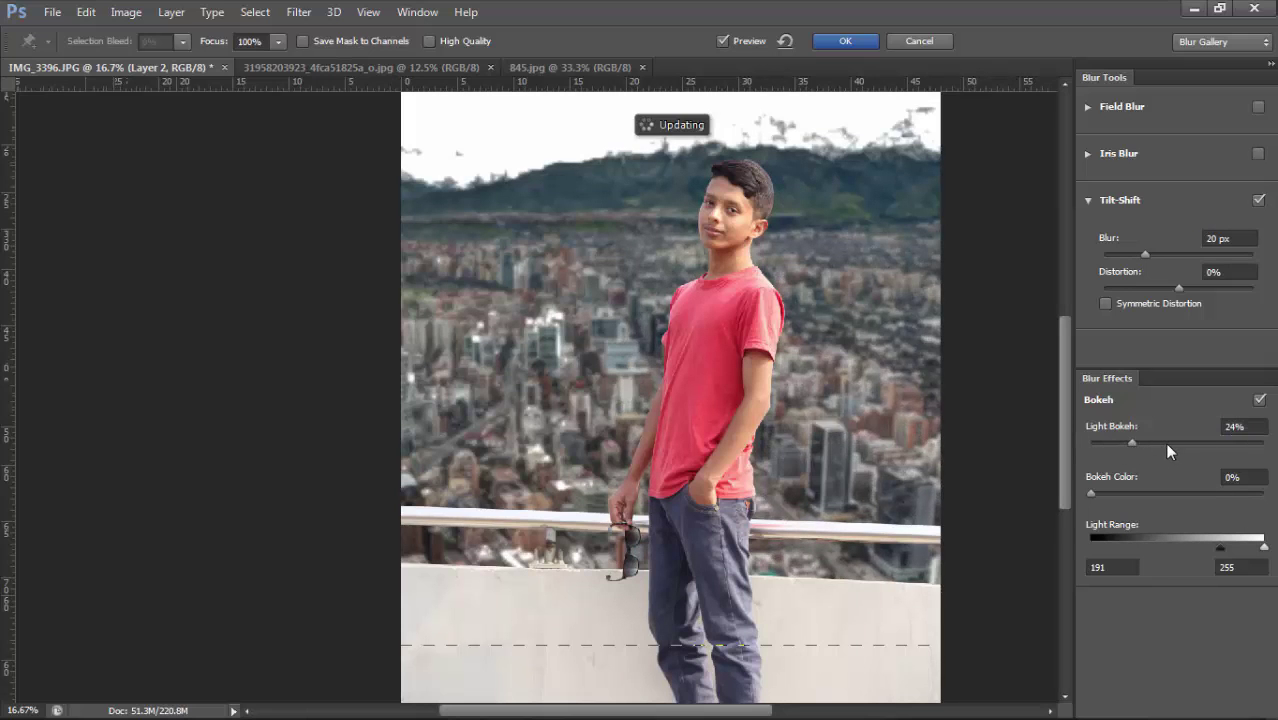
pyautogui.moveTo(1131, 443); pyautogui.dragTo(1076, 452)
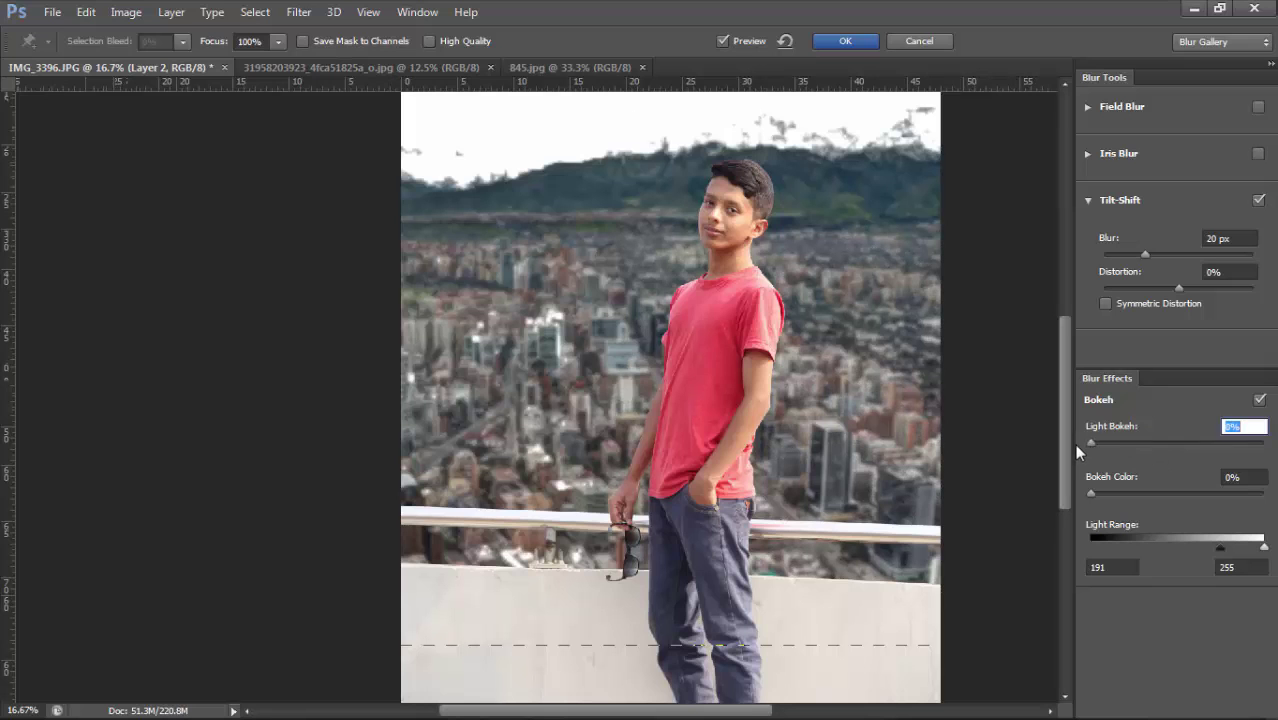
pyautogui.click(843, 41)
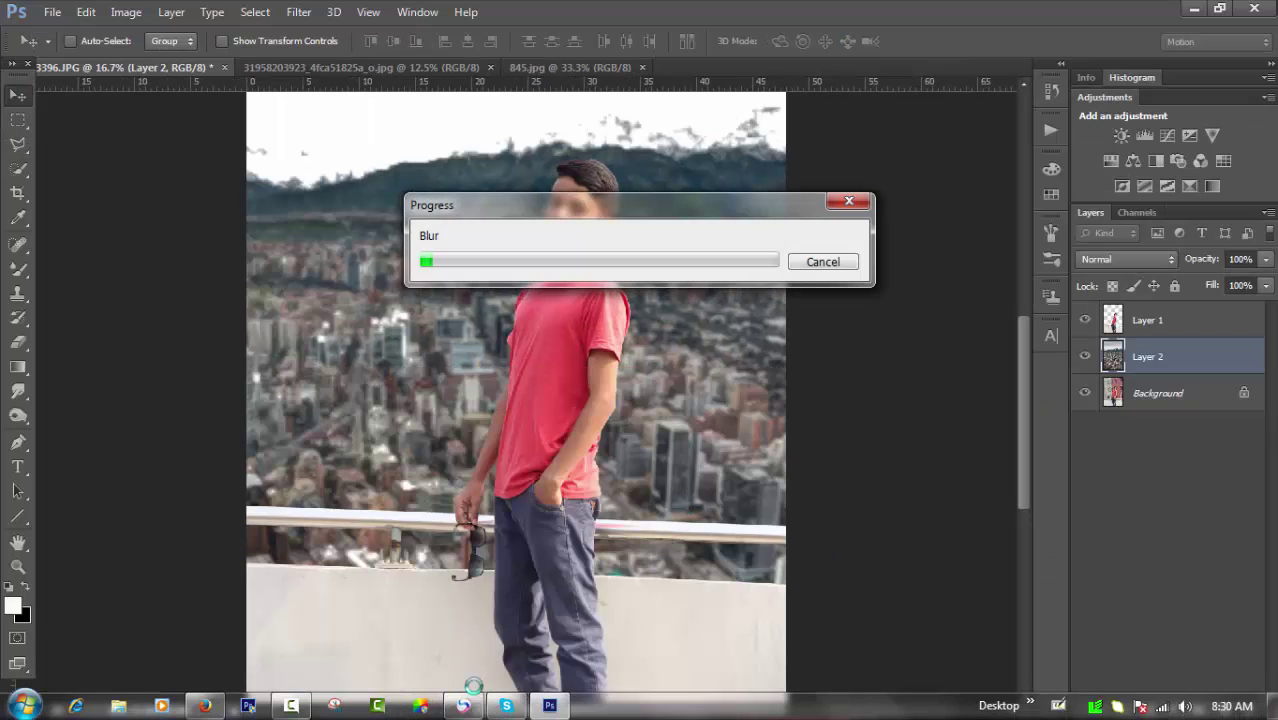
# - Raise the city layer's saturation to +40 in Hue/Saturation (Ctrl+U)
pyautogui.click(1096, 706)
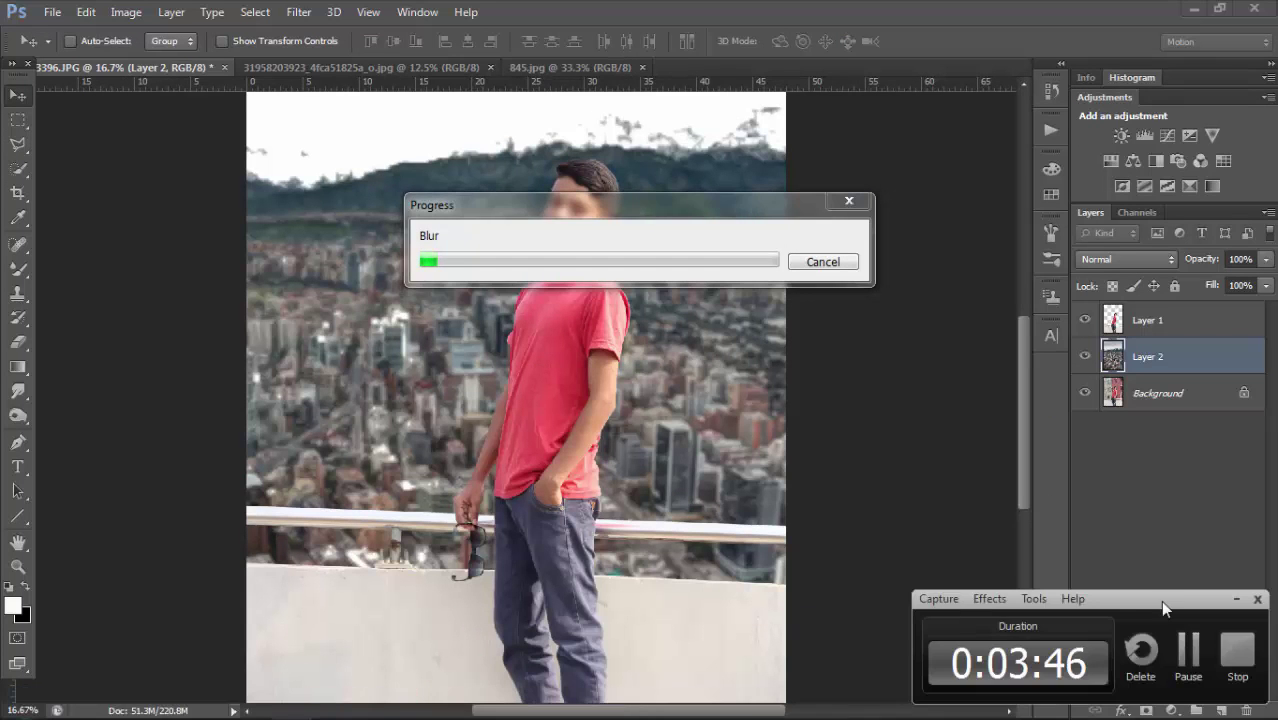
pyautogui.hotkey('ctrl', '-')
pyautogui.hotkey('ctrl', '-')
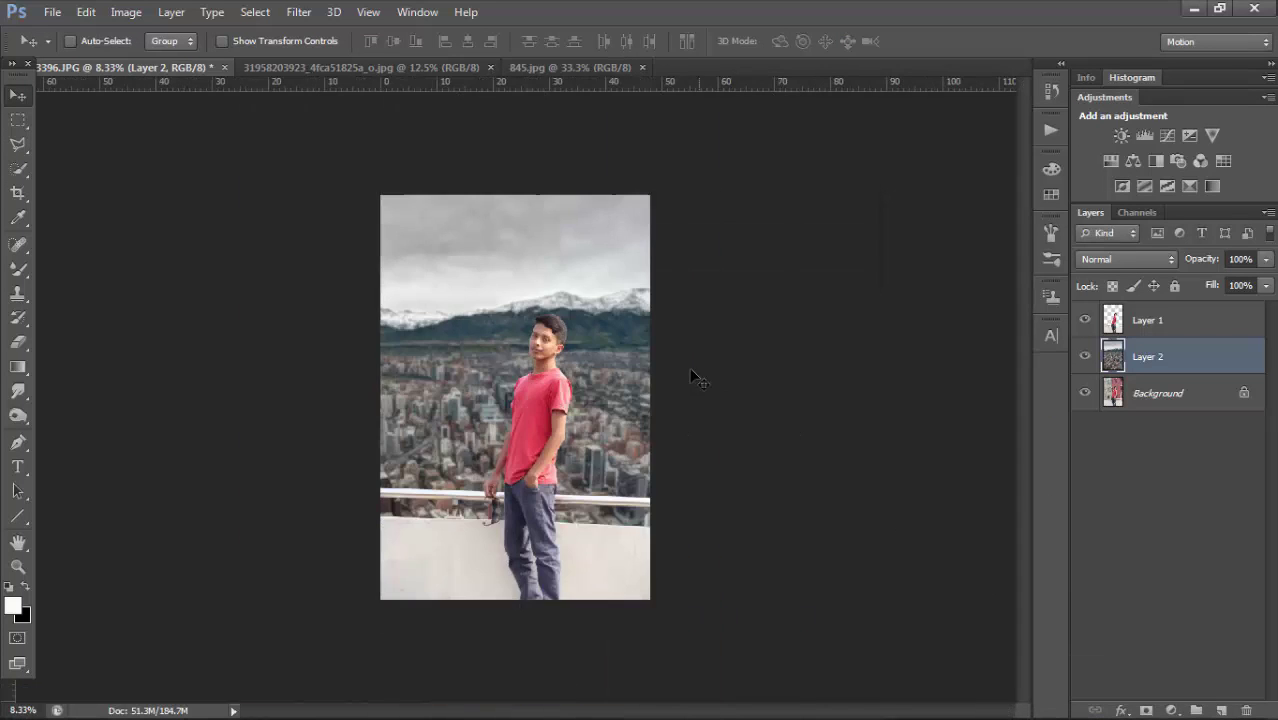
pyautogui.hotkey('ctrl', '+')
pyautogui.hotkey('ctrl', '+')
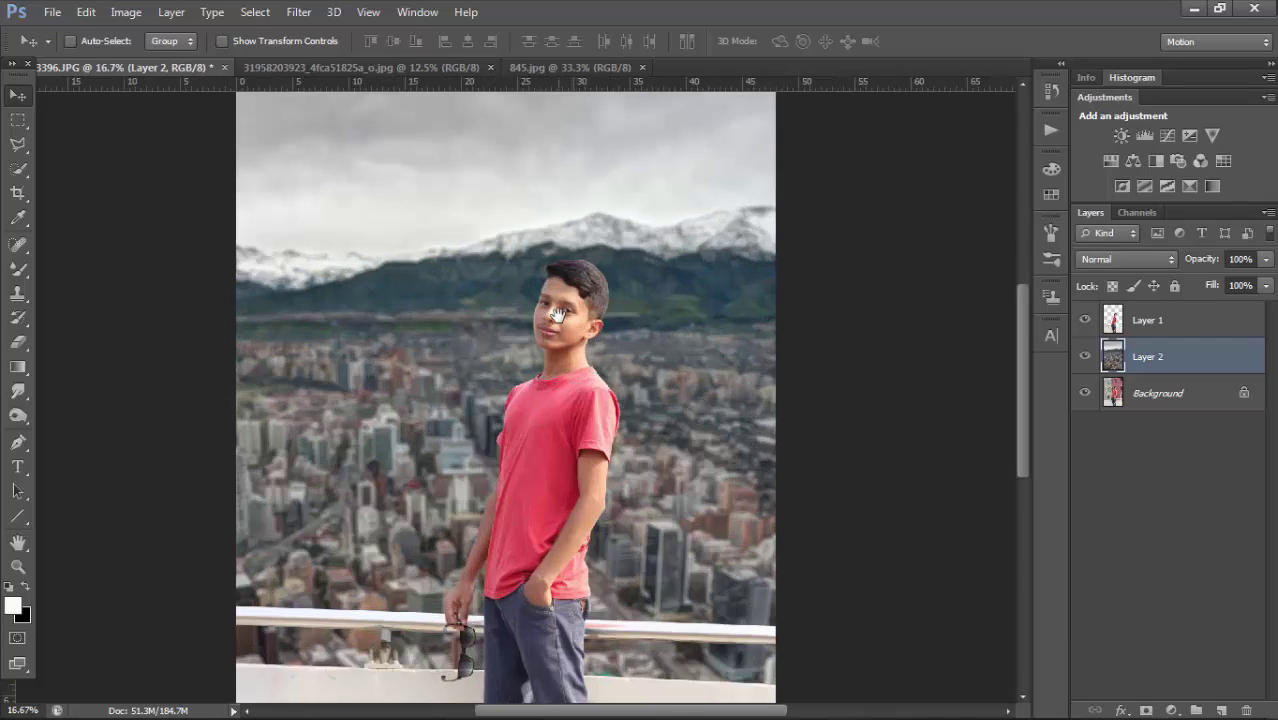
pyautogui.moveTo(533, 476)
pyautogui.mouseDown()
pyautogui.moveTo(617, 503)
pyautogui.moveTo(643, 424)
pyautogui.mouseUp()
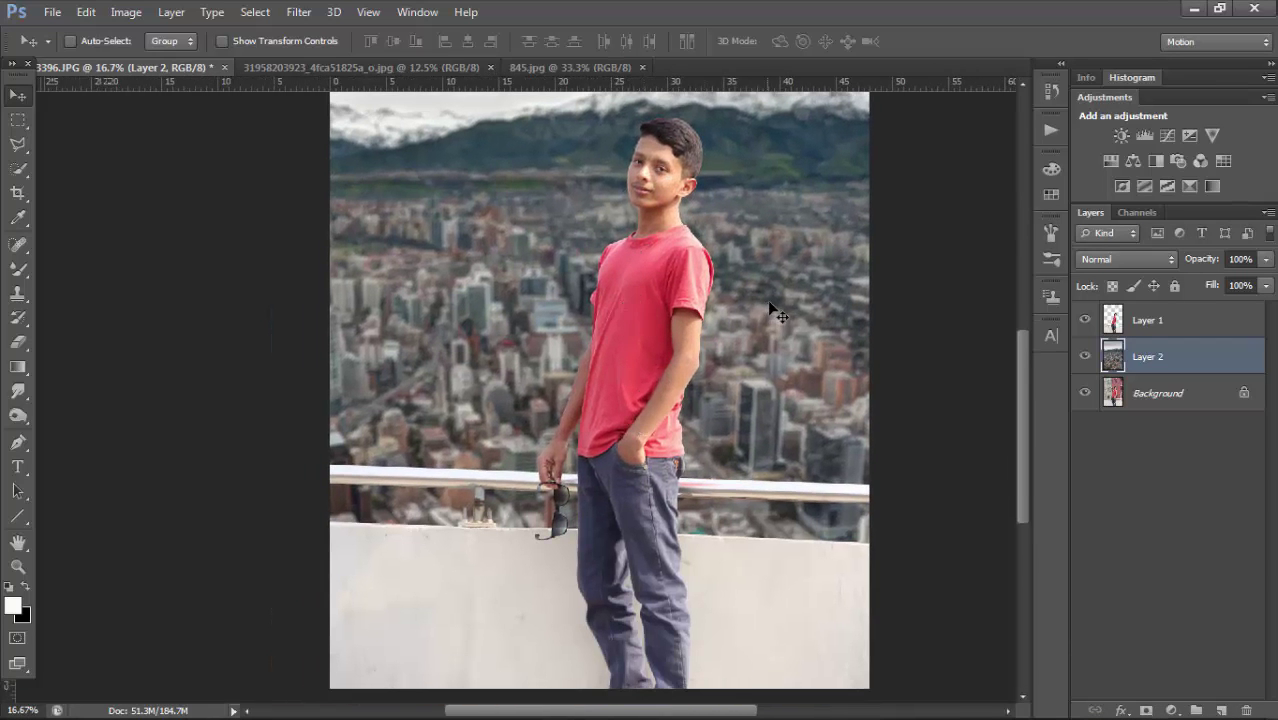
pyautogui.hotkey('ctrl', '-')
pyautogui.hotkey('ctrl', 'u')
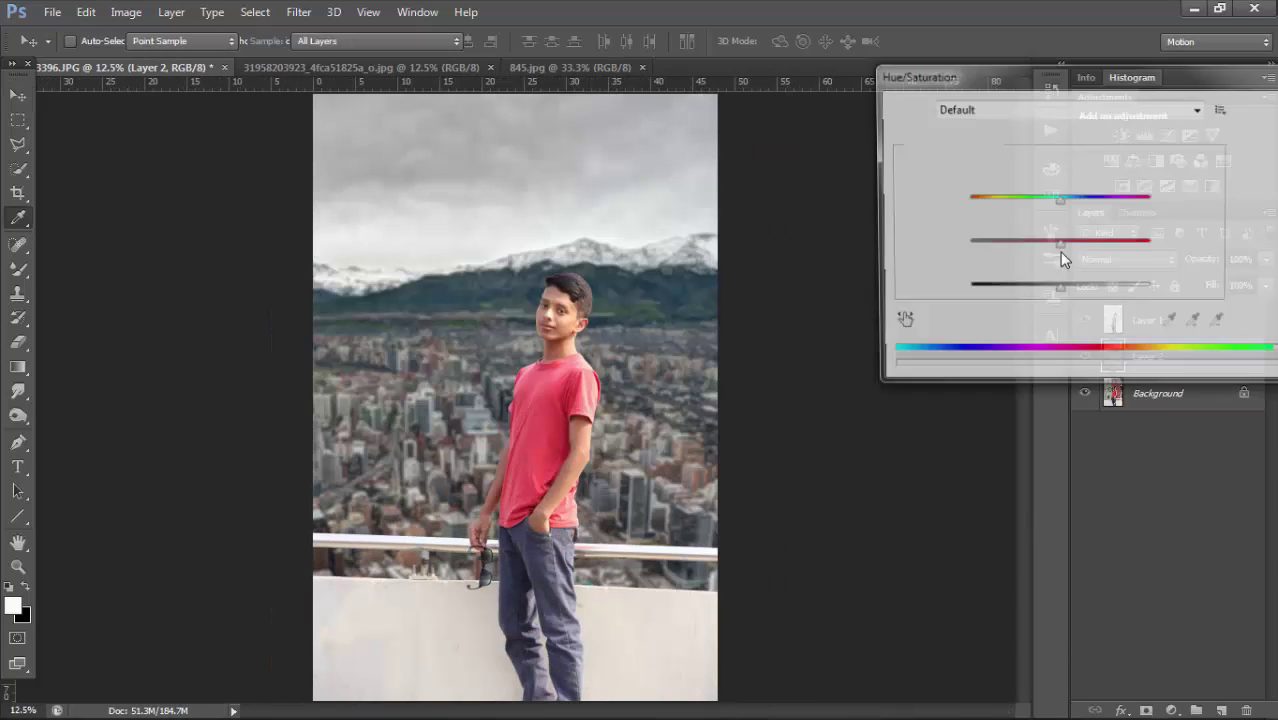
pyautogui.moveTo(1059, 246); pyautogui.dragTo(1097, 263)
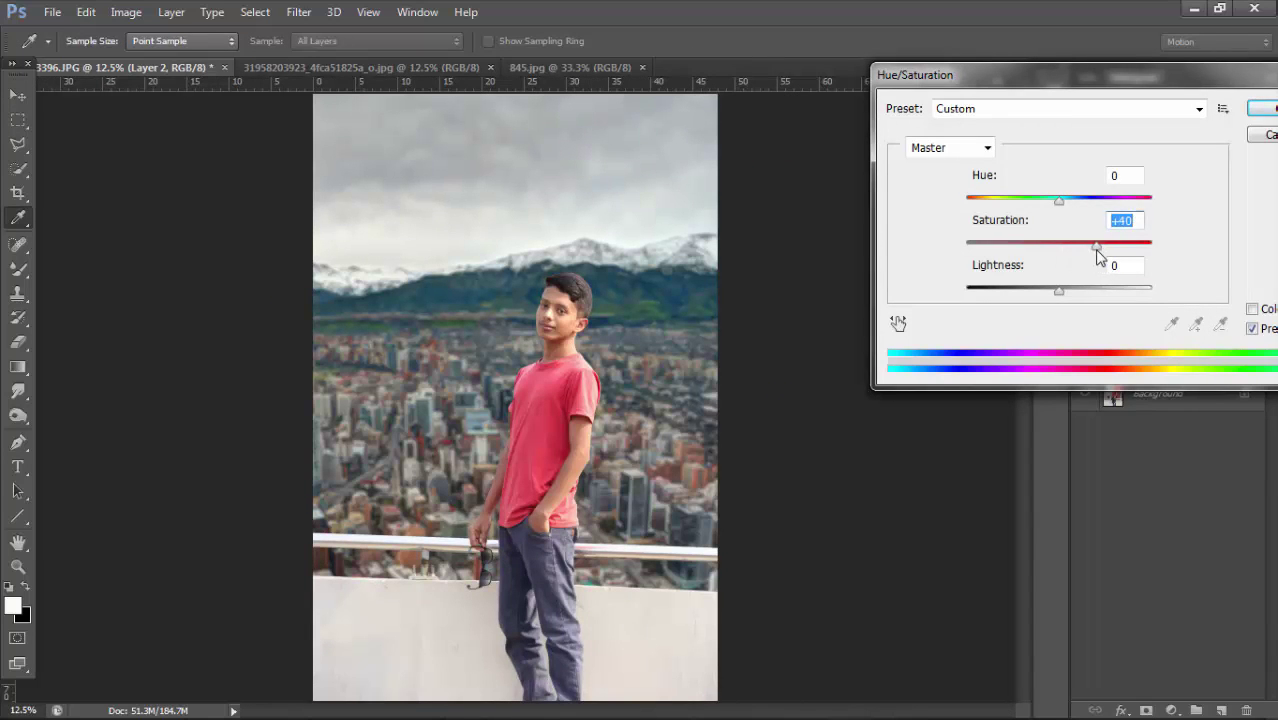
pyautogui.click(1272, 111)
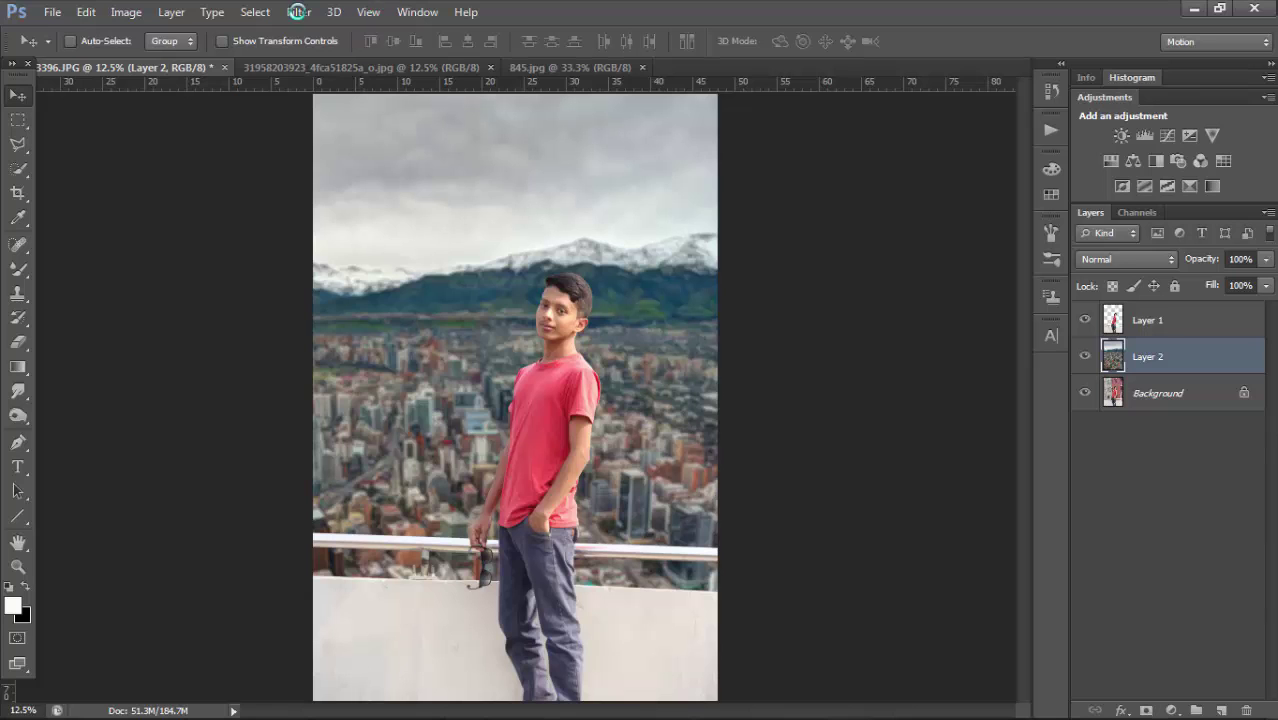
pyautogui.click(298, 11)
pyautogui.moveTo(334, 12)
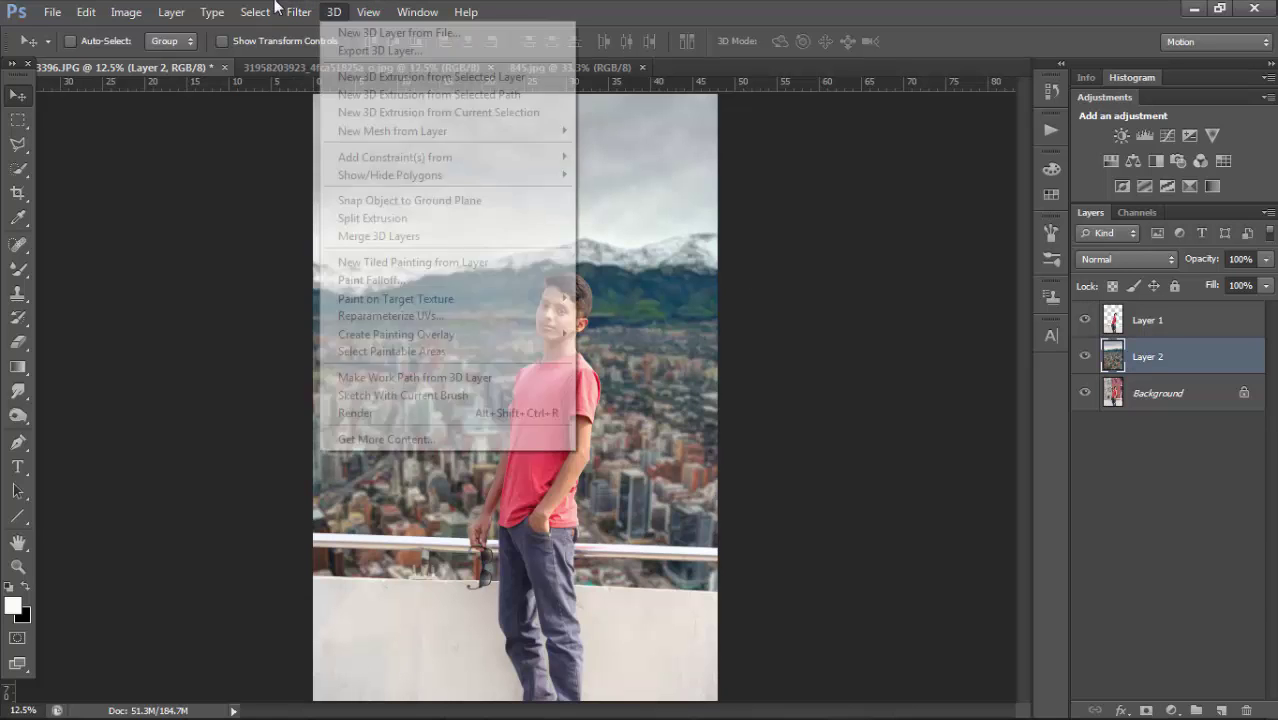
# - Run Reduce Noise: Strength 10, Preserve Details 0%, Reduce Color Noise 0%, Sharpen Details 100%
pyautogui.click(298, 11)
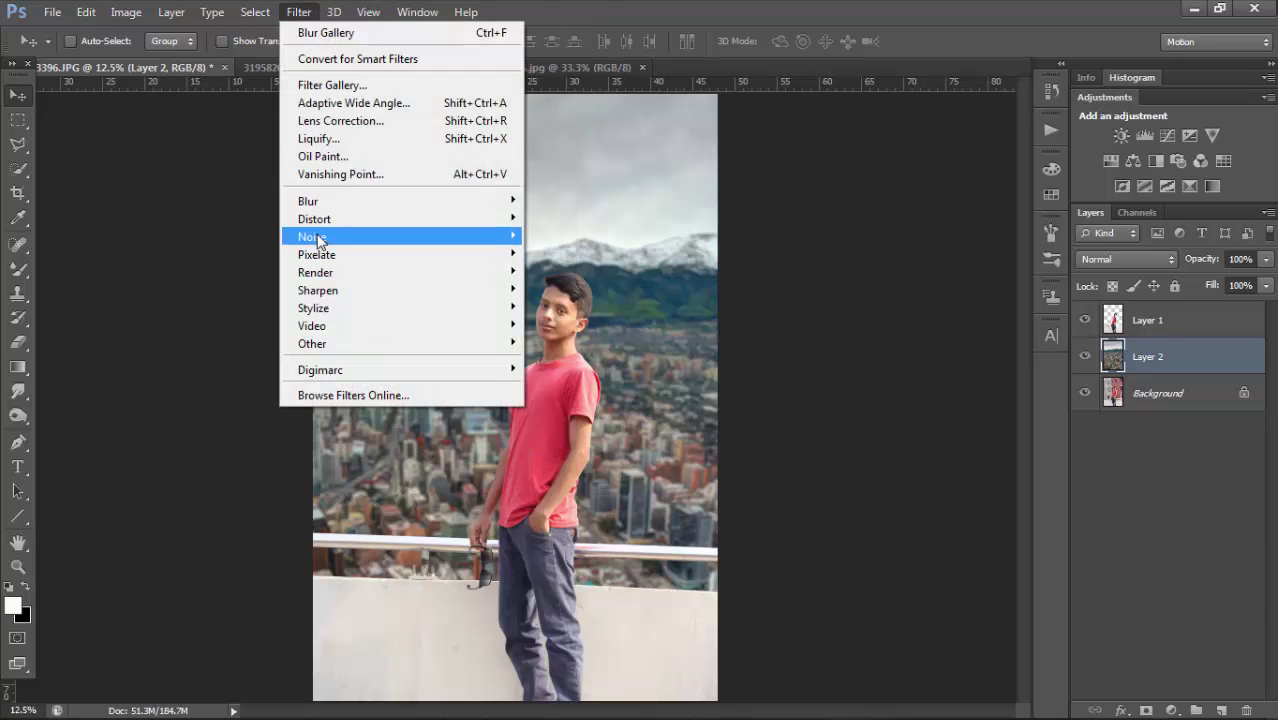
pyautogui.moveTo(312, 237)
pyautogui.click(583, 296)
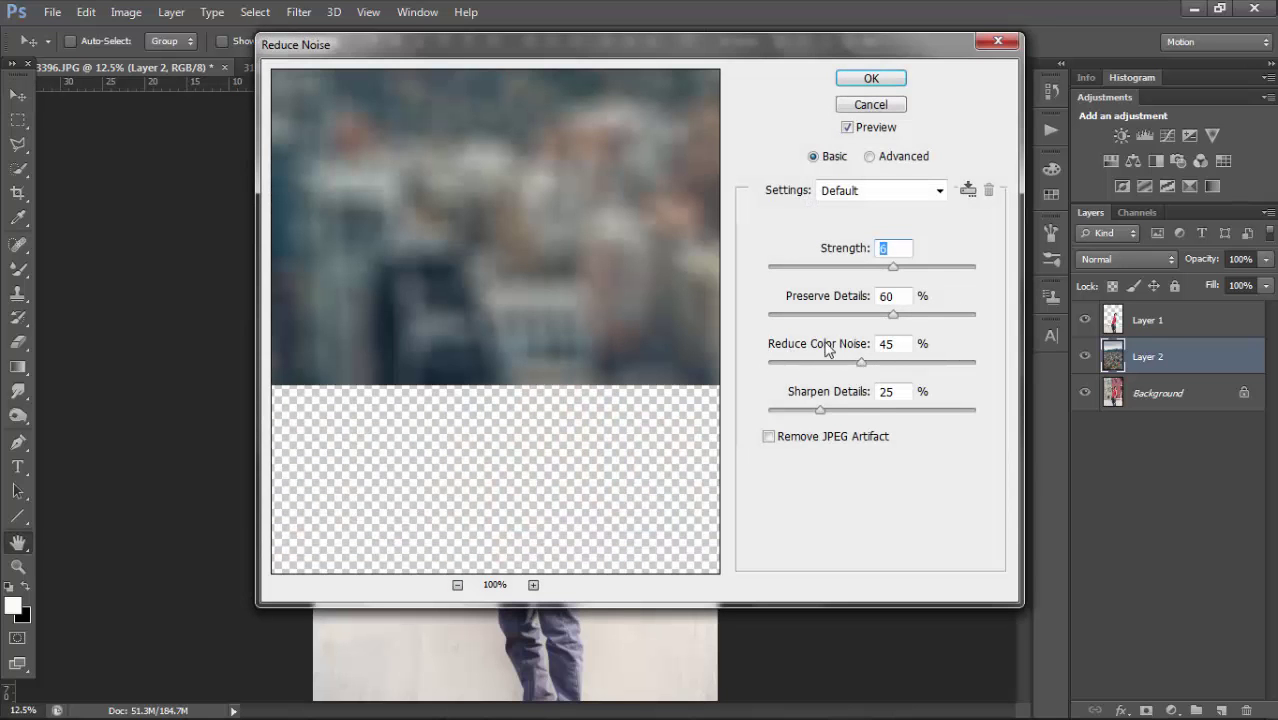
pyautogui.moveTo(620, 305); pyautogui.dragTo(542, 303)
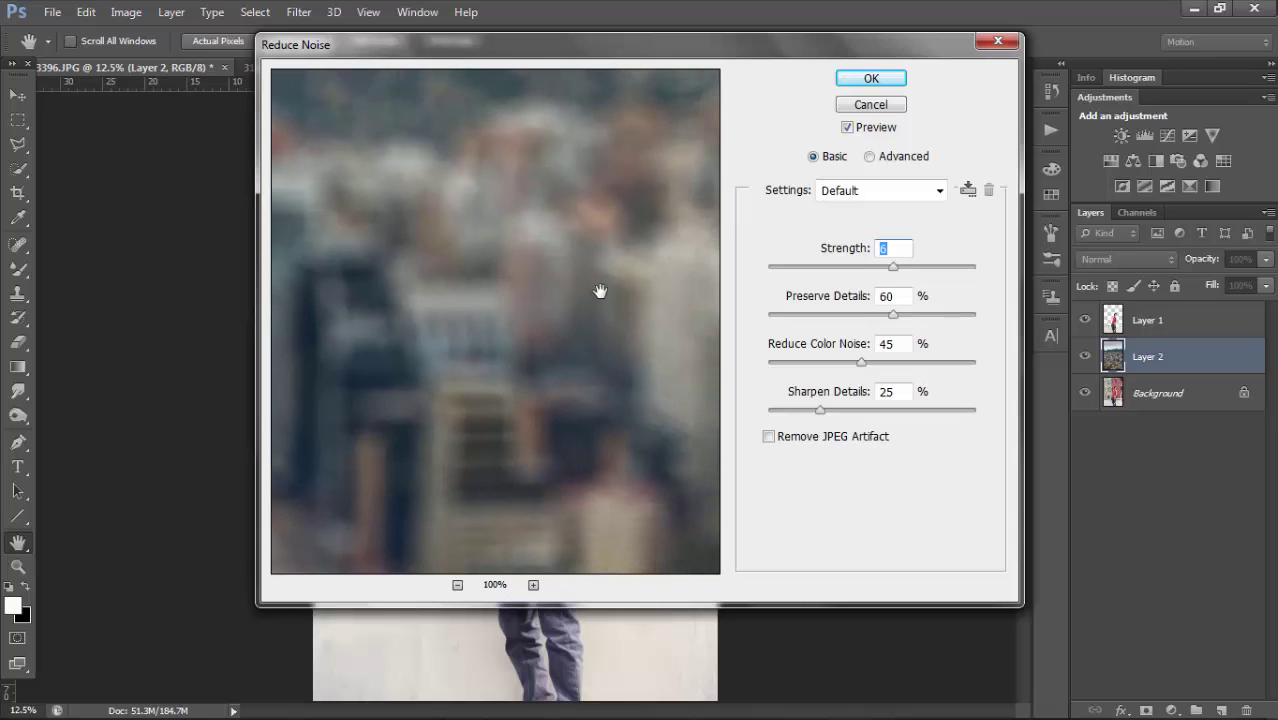
pyautogui.moveTo(780, 316); pyautogui.dragTo(766, 318)
pyautogui.moveTo(969, 267); pyautogui.dragTo(984, 267)
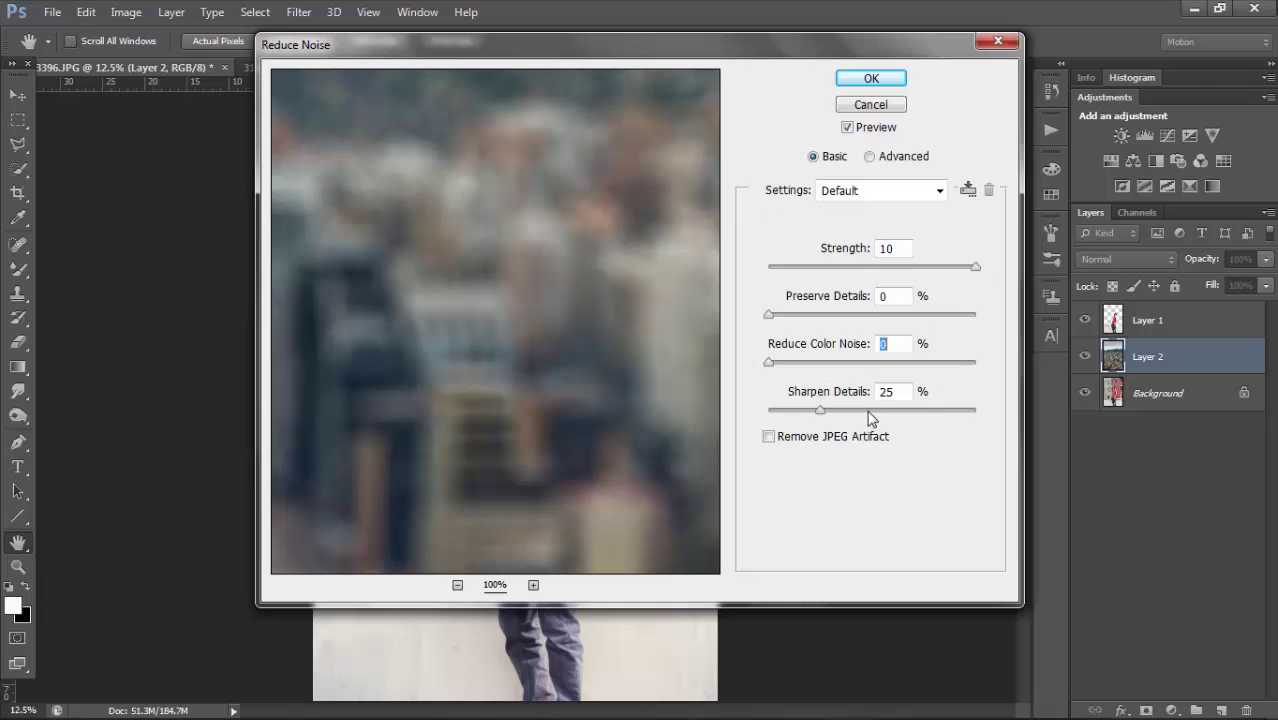
pyautogui.moveTo(869, 418); pyautogui.dragTo(928, 416)
pyautogui.moveTo(588, 221)
pyautogui.mouseDown()
pyautogui.moveTo(593, 314)
pyautogui.moveTo(581, 272)
pyautogui.mouseUp()
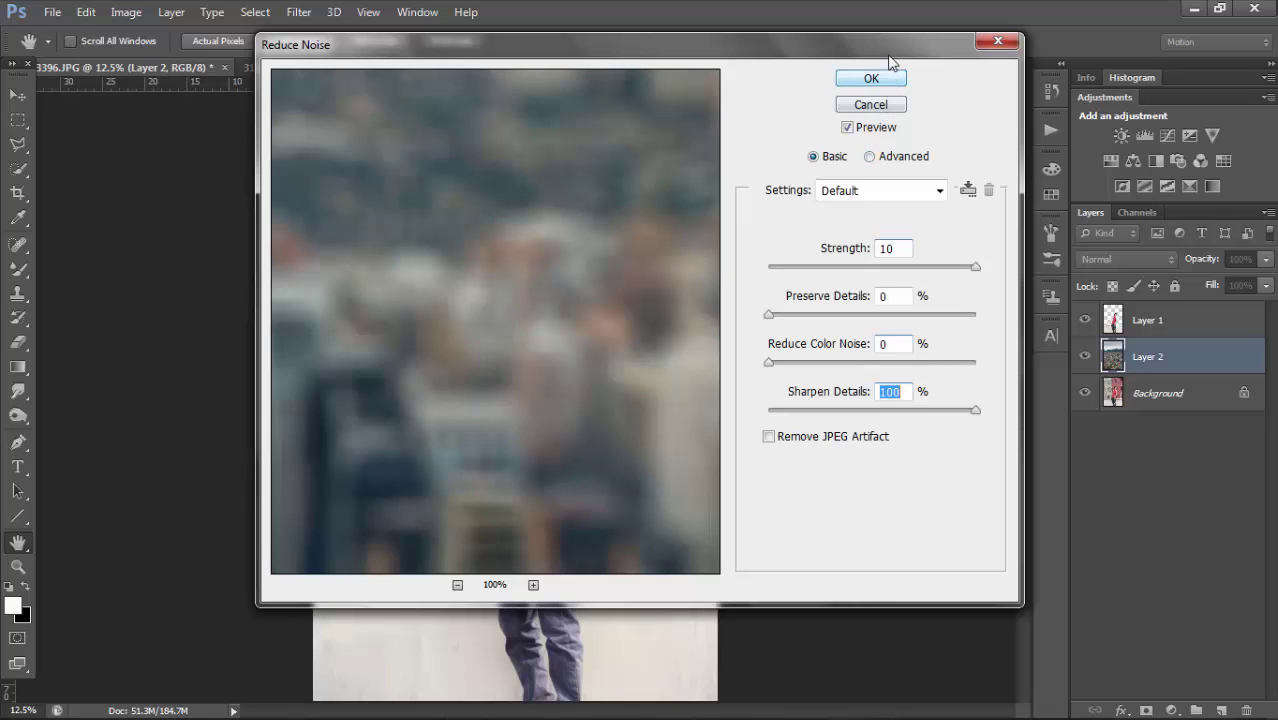
pyautogui.moveTo(889, 62); pyautogui.dragTo(903, 357)
pyautogui.moveTo(725, 367)
pyautogui.mouseDown()
pyautogui.moveTo(677, 304)
pyautogui.moveTo(655, 242)
pyautogui.mouseUp()
pyautogui.click(814, 257)
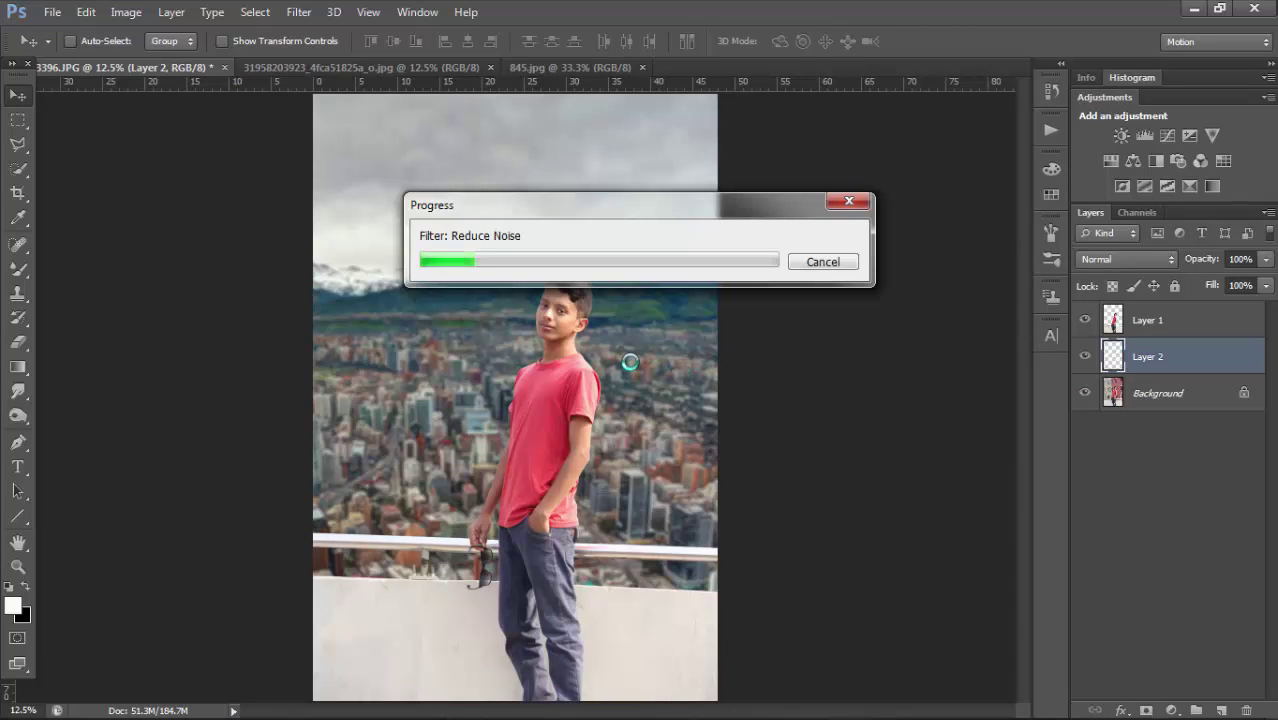
pyautogui.moveTo(633, 210)
pyautogui.mouseDown()
pyautogui.moveTo(793, 205)
pyautogui.moveTo(802, 125)
pyautogui.moveTo(789, 124)
pyautogui.mouseUp()
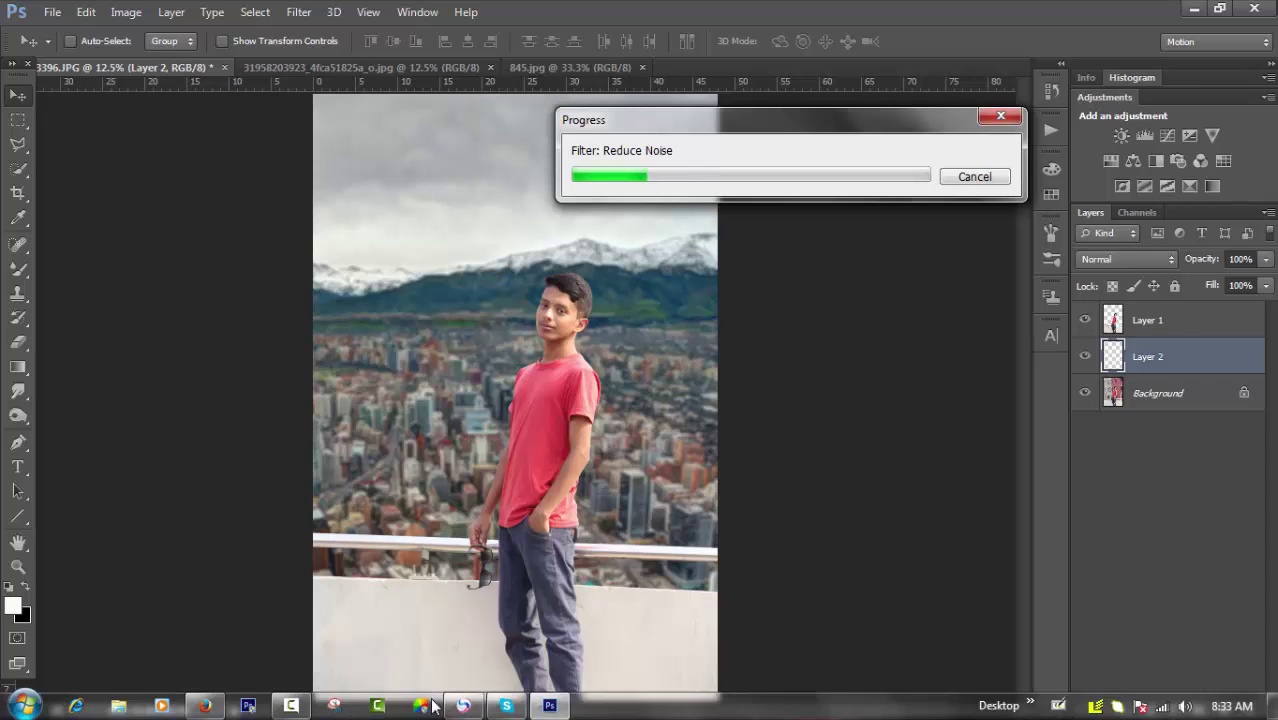
# - Make Layer 1 active and bring up the Image Size dialog (3456 × 5184 px, 72 ppi)
pyautogui.click(549, 706)
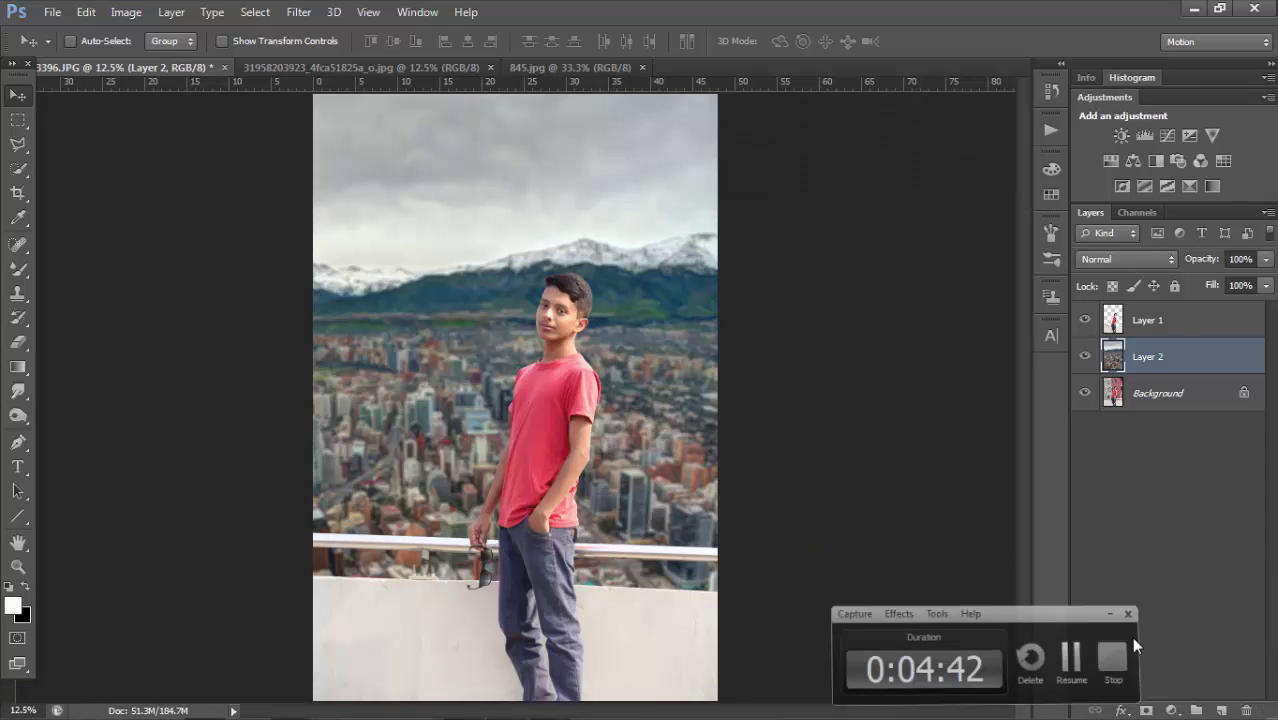
pyautogui.hotkey('ctrl', '-')
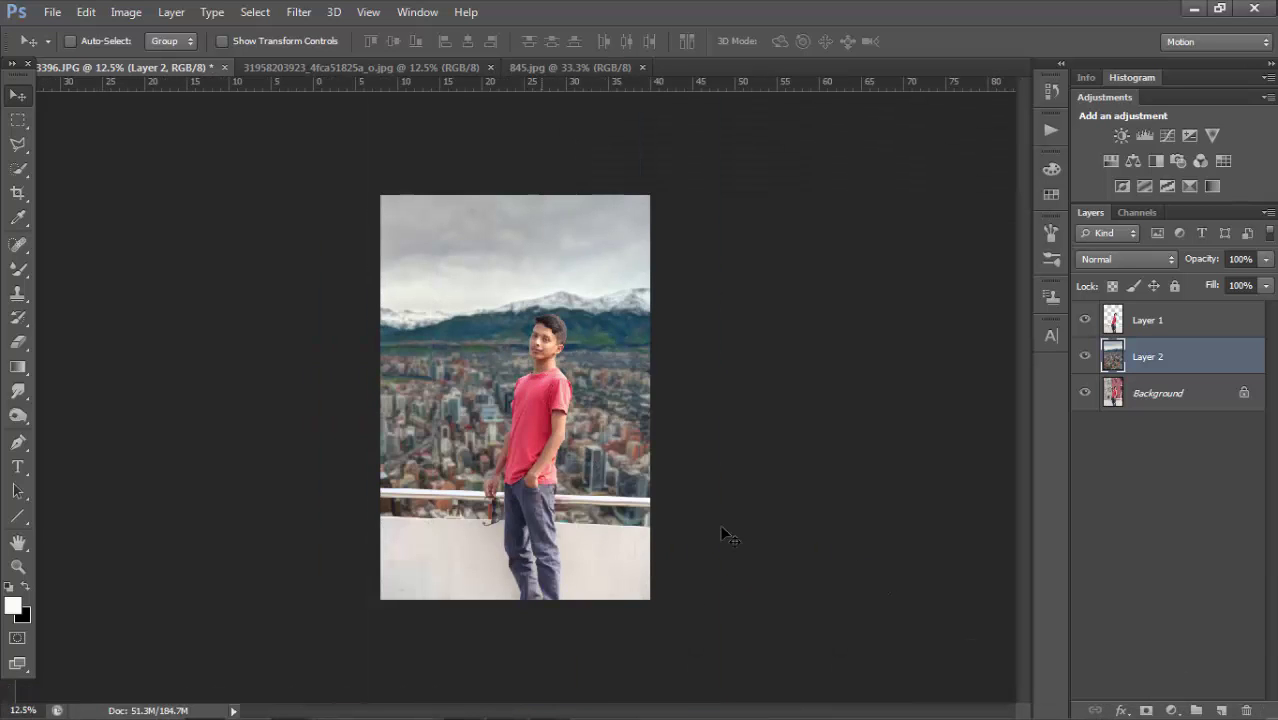
pyautogui.hotkey('ctrl', '+')
pyautogui.hotkey('ctrl', '+')
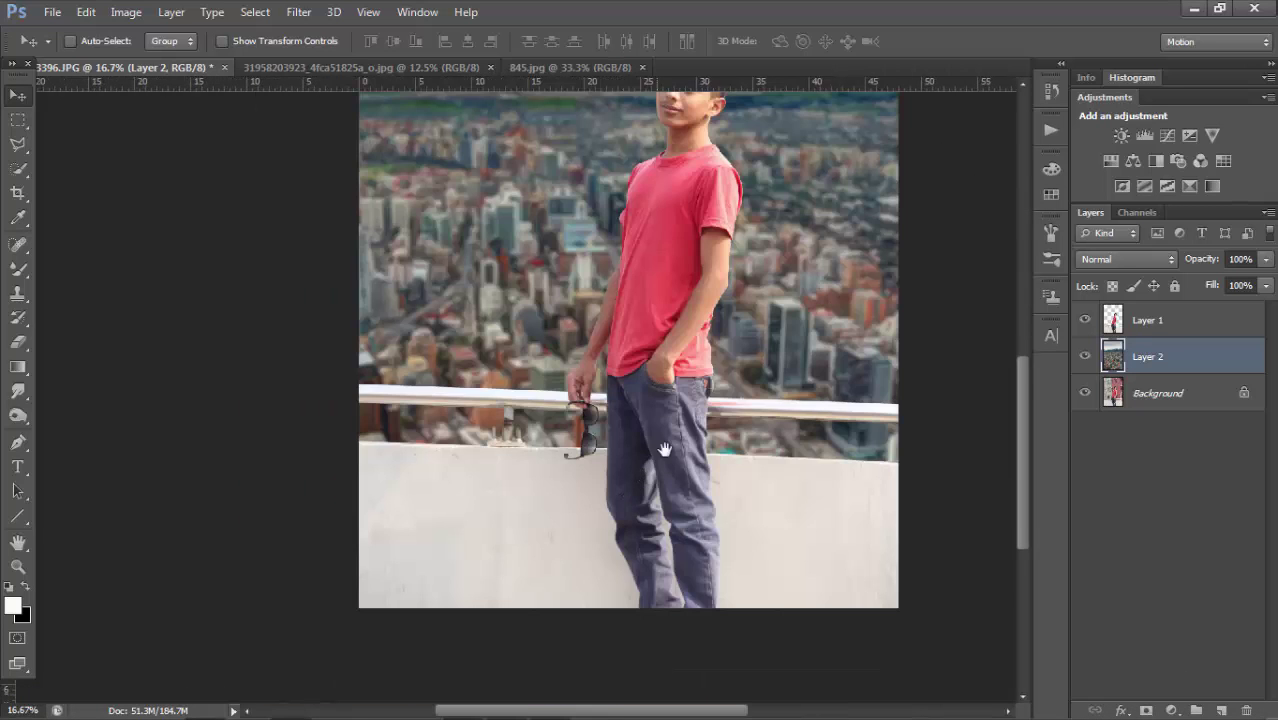
pyautogui.hotkey('ctrl', '+')
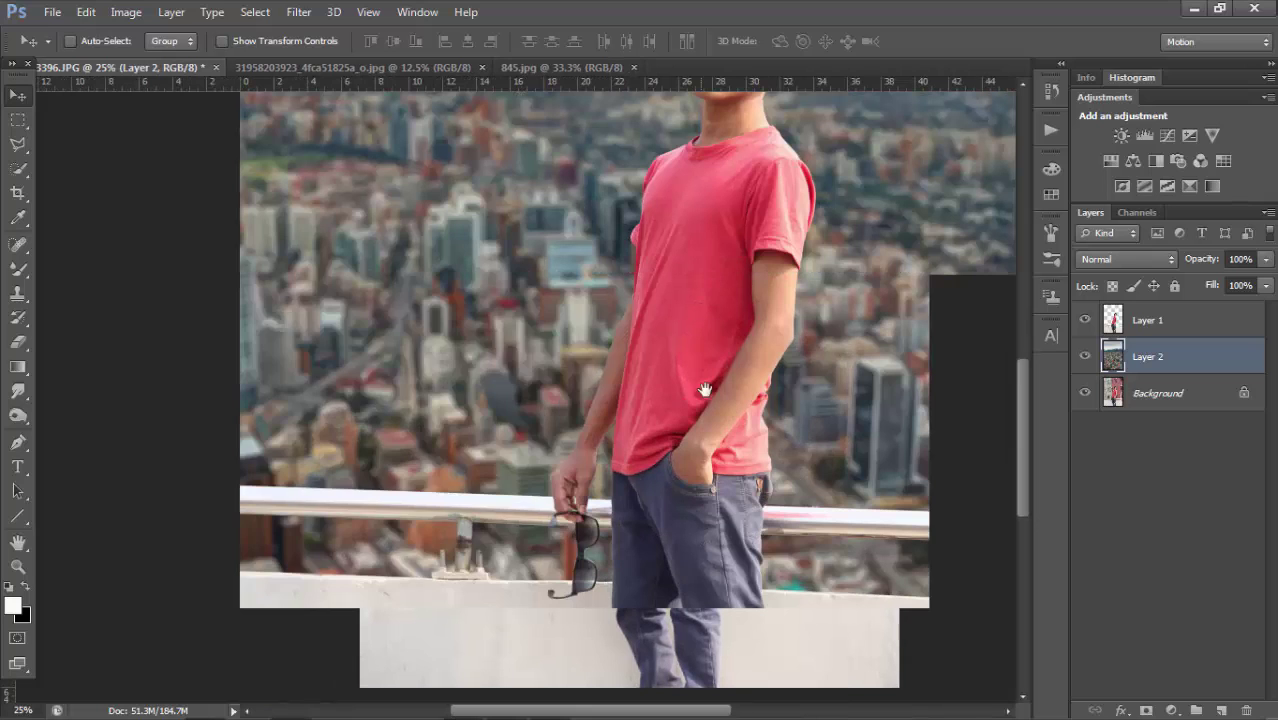
pyautogui.scroll(5, 760, 245)
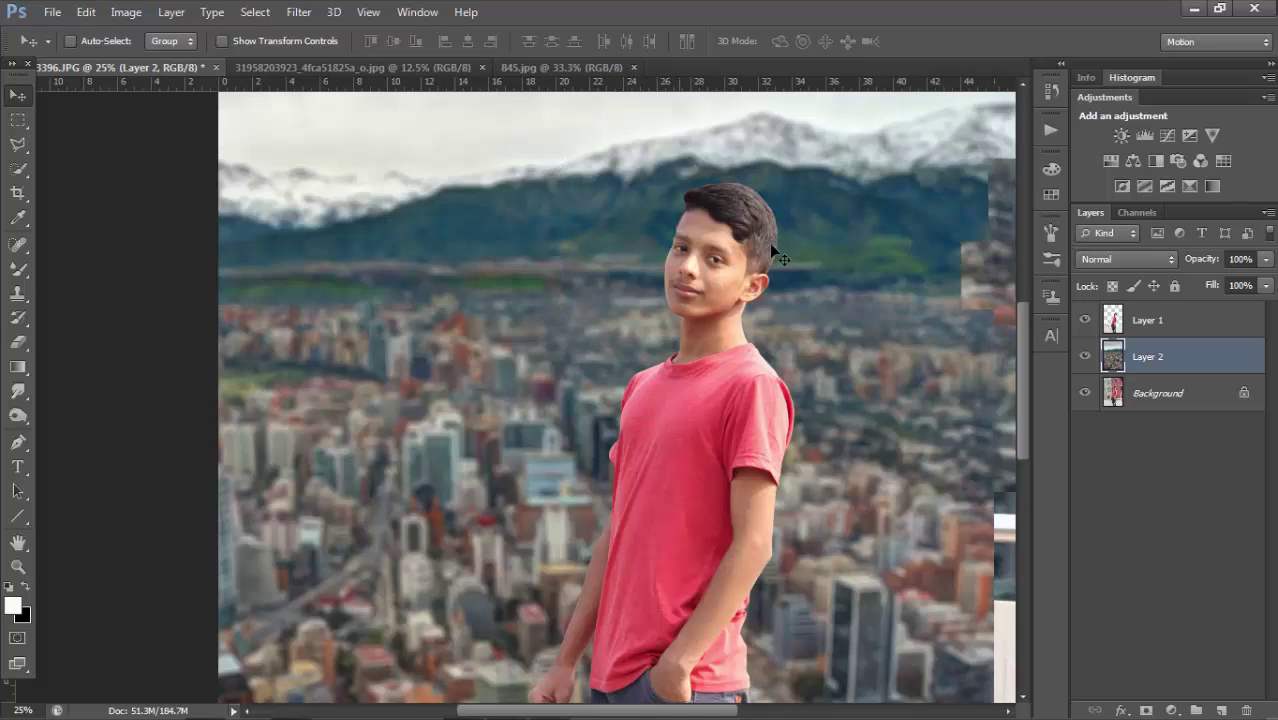
pyautogui.hotkey('alt', ']')
pyautogui.hotkey('ctrl', '0')
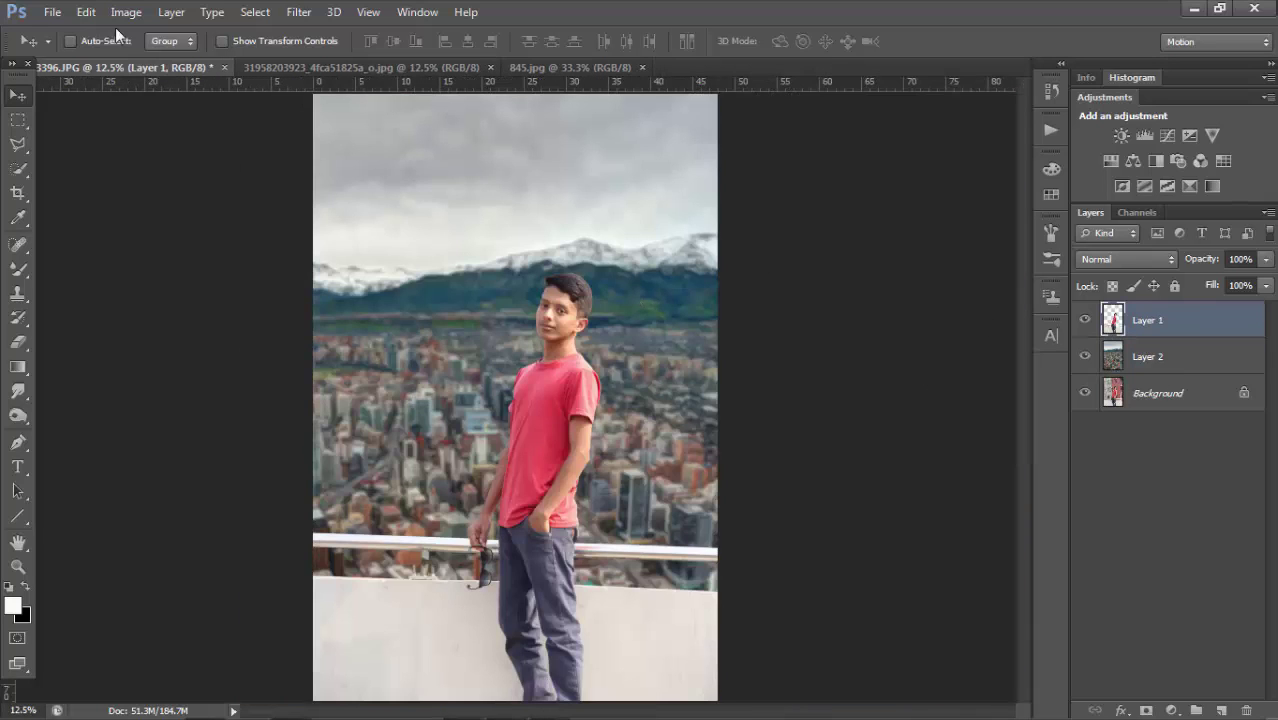
pyautogui.click(125, 12)
pyautogui.click(150, 147)
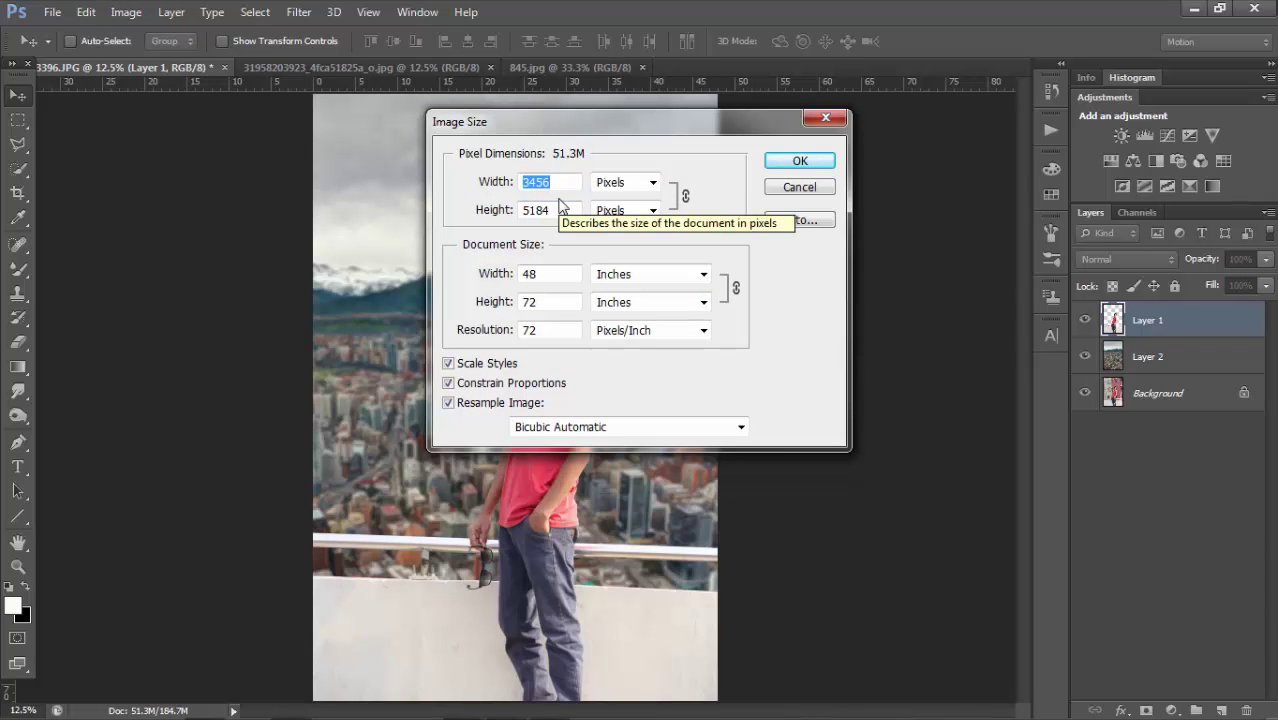
# - Resize the image to 2456 × 3684 pixels and fit the whole canvas in view
pyautogui.press('BackSpace')
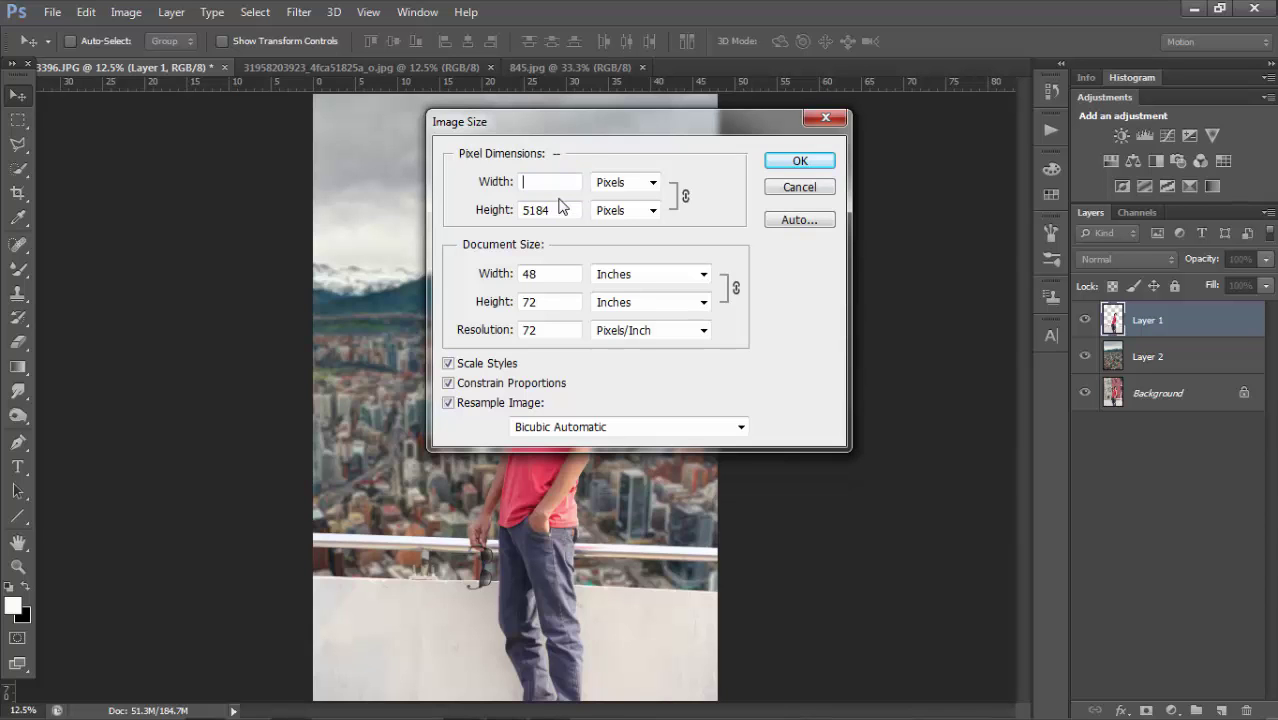
pyautogui.write('24')
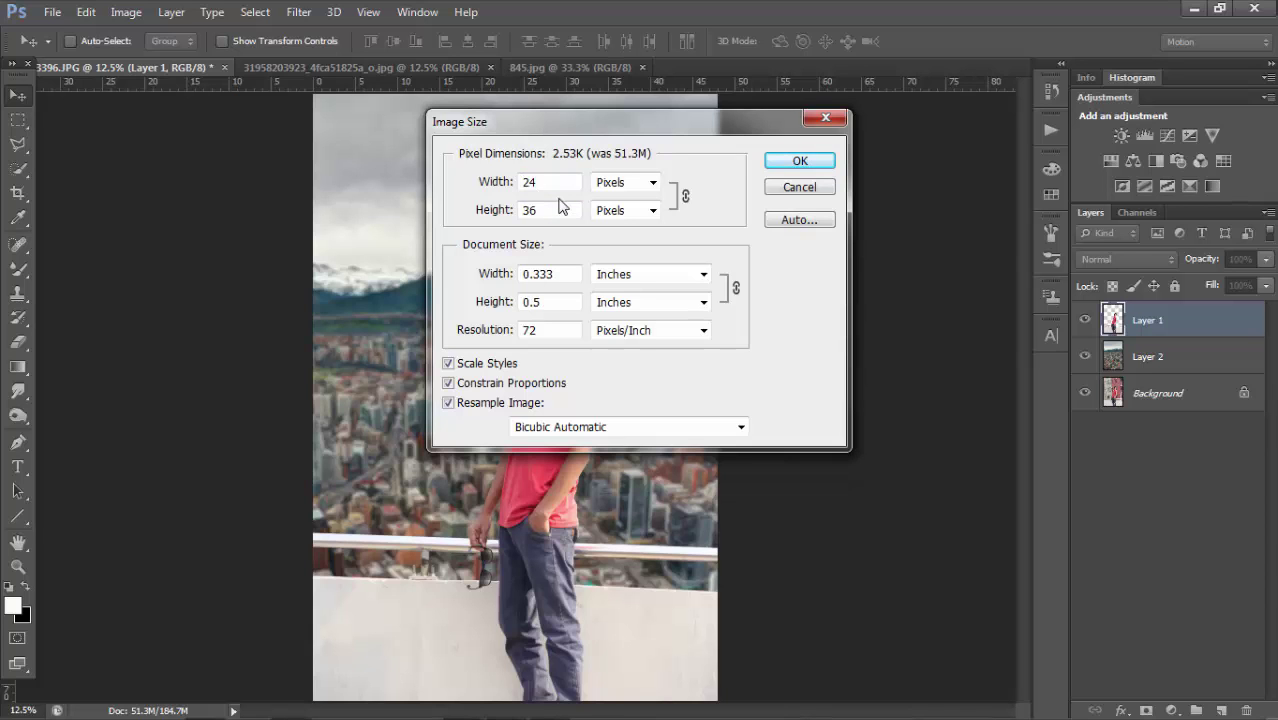
pyautogui.write('56')
pyautogui.press('Return')
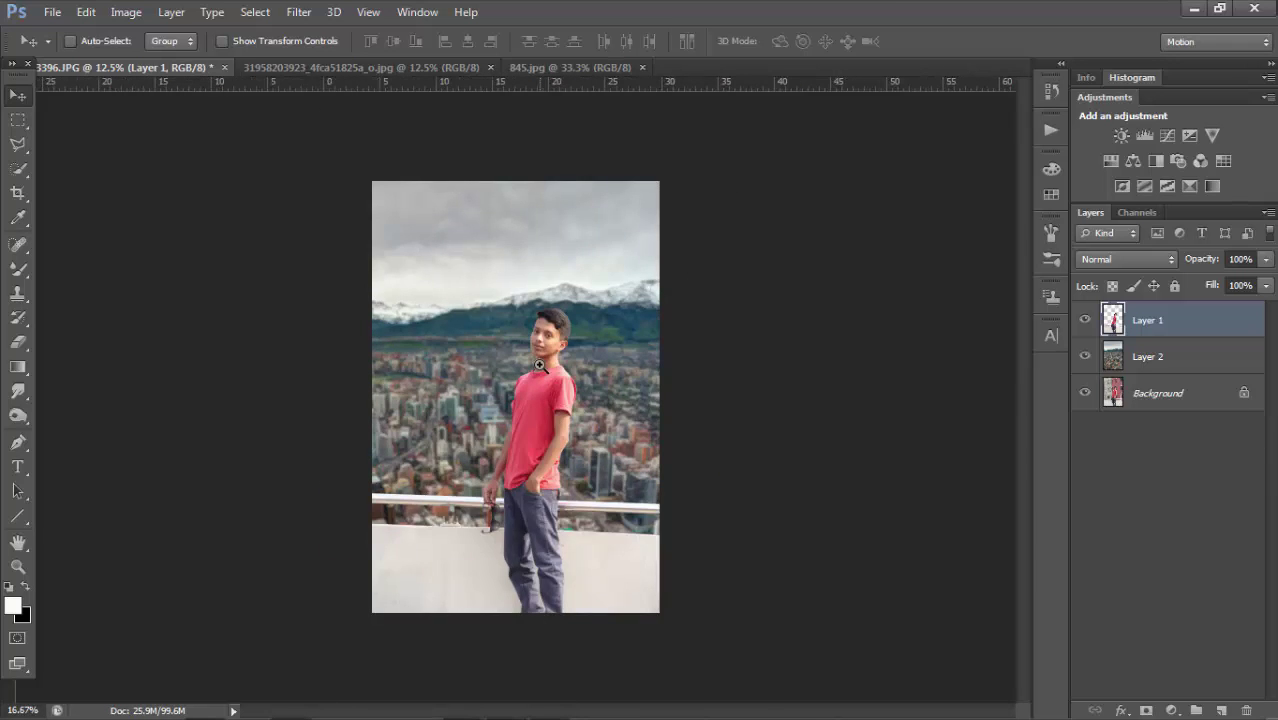
pyautogui.hotkey('ctrl', '0')
pyautogui.scroll(1, 520, 533)
pyautogui.scroll(1, 600, 480)
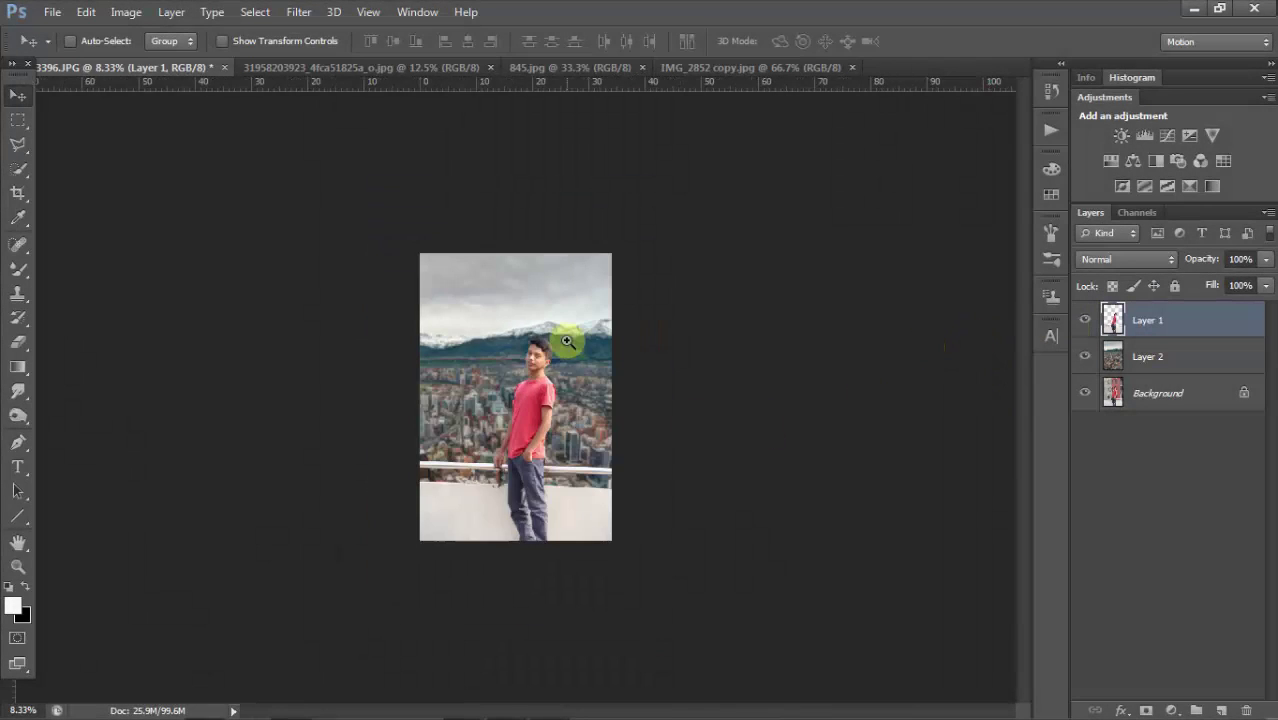
pyautogui.scroll(2, 566, 339)
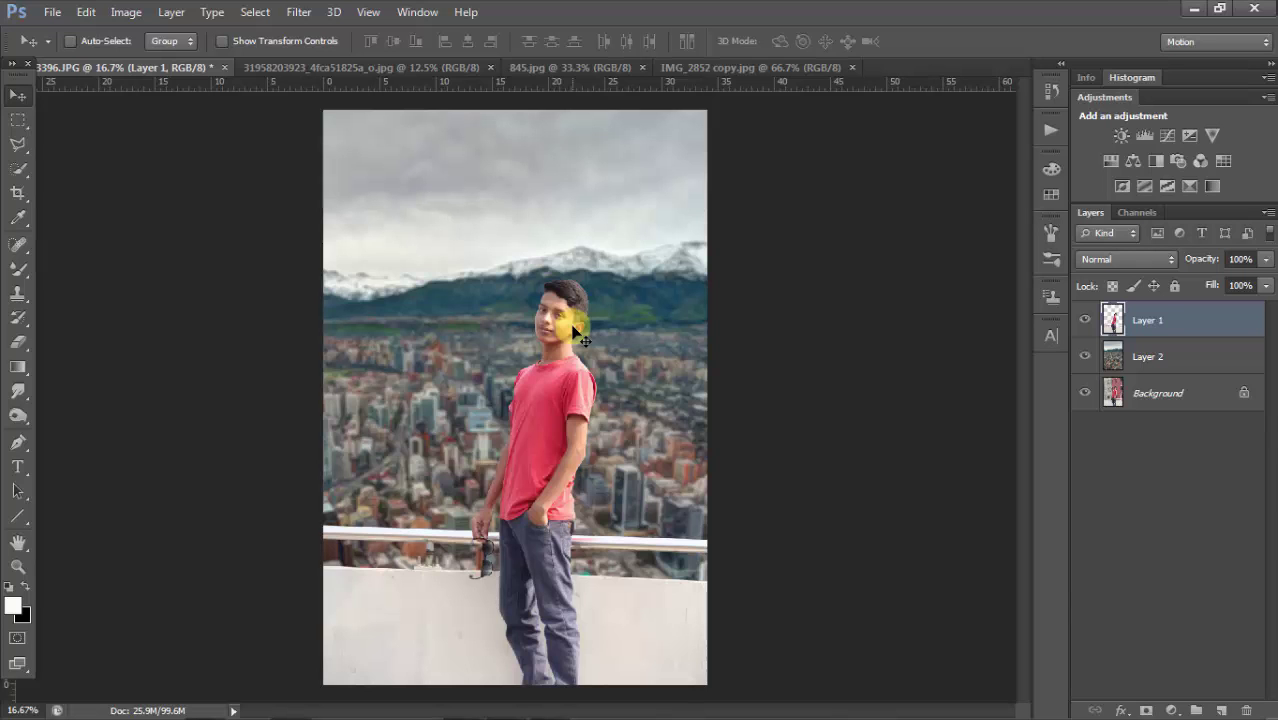
pyautogui.scroll(2, 374, 143)
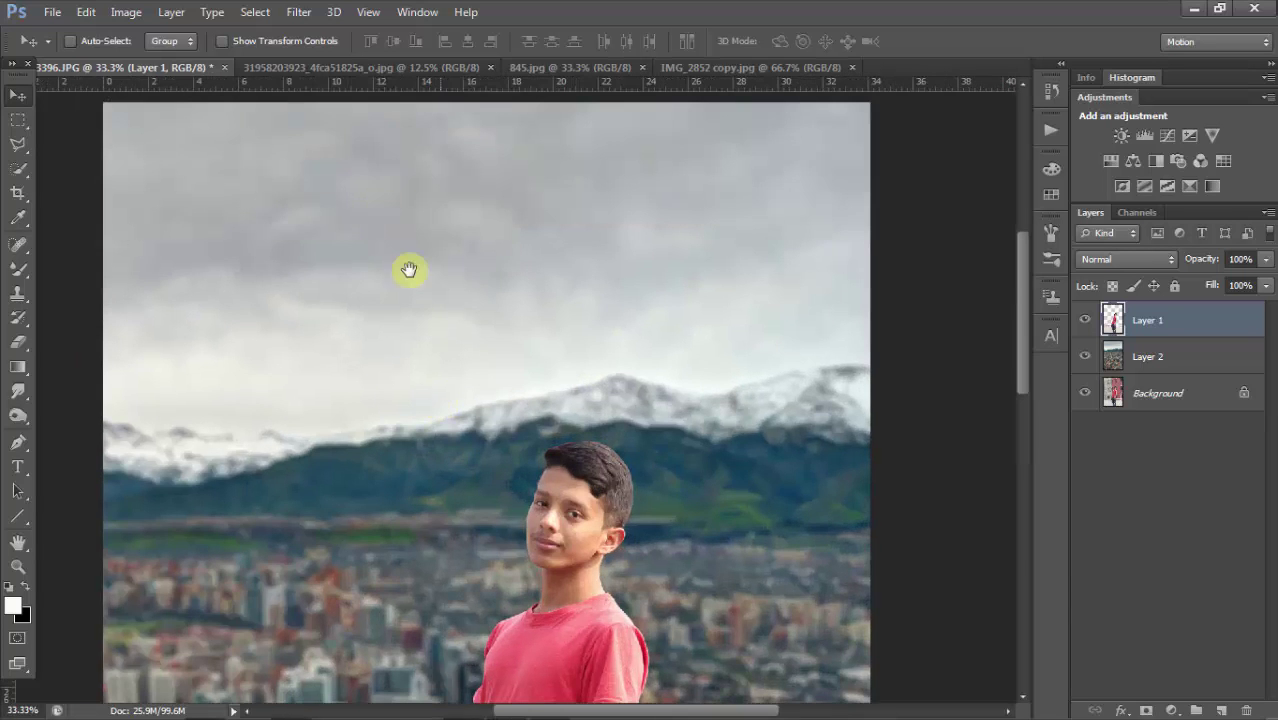
# - Apply Reduce Noise to Layer 1: Strength 10, Preserve Details 0%, Color Noise 25%, Sharpen 67%
pyautogui.click(300, 14)
pyautogui.moveTo(312, 237)
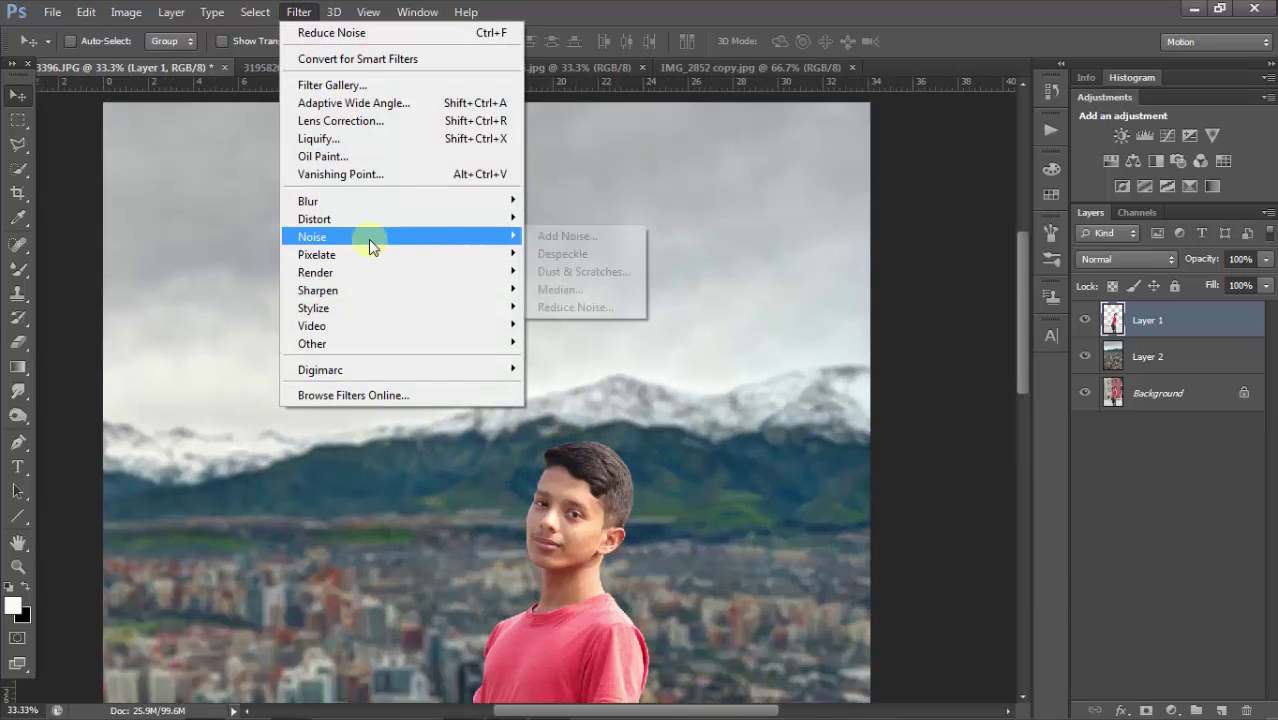
pyautogui.click(580, 313)
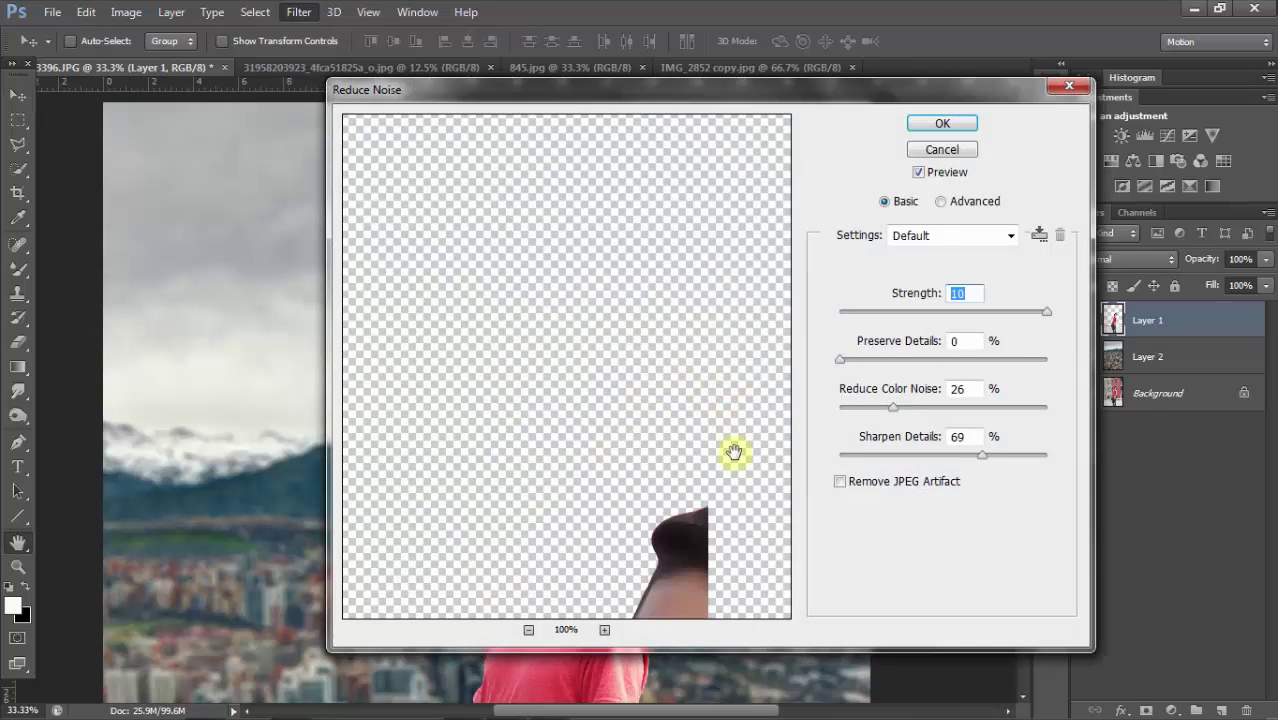
pyautogui.moveTo(688, 525); pyautogui.dragTo(693, 211)
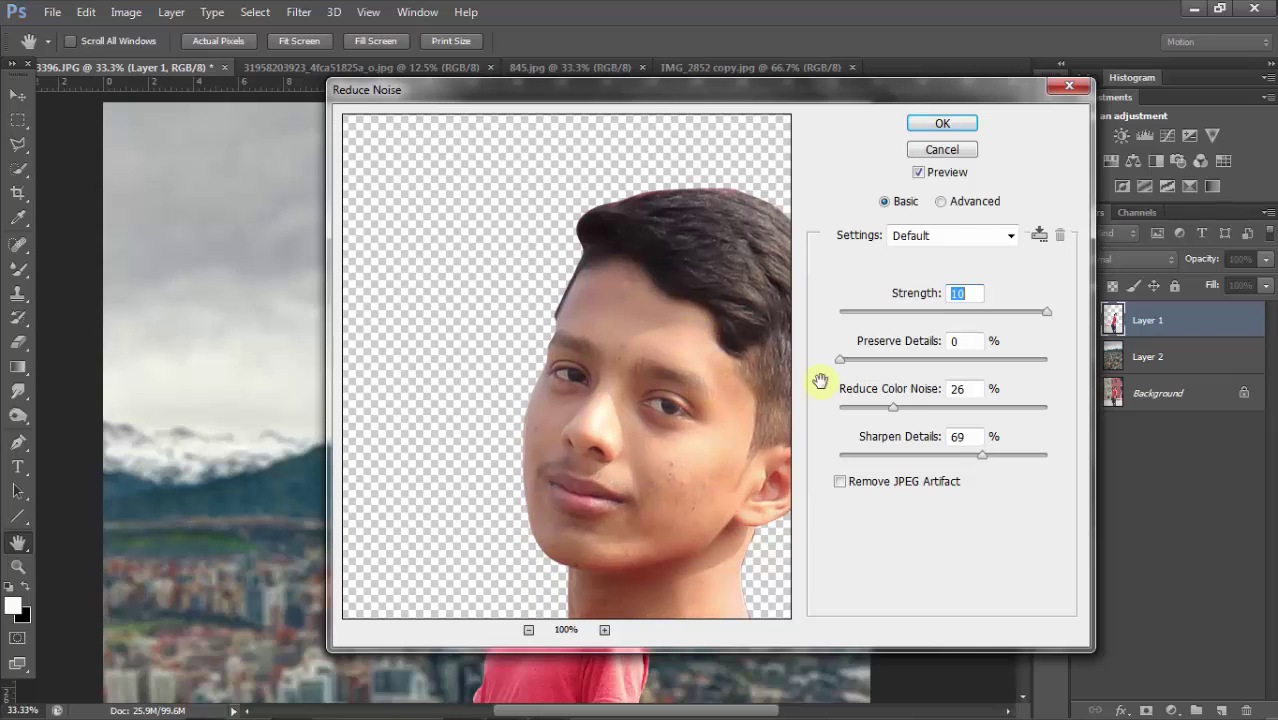
pyautogui.moveTo(978, 455); pyautogui.dragTo(974, 455)
pyautogui.moveTo(880, 409)
pyautogui.mouseDown()
pyautogui.moveTo(866, 409)
pyautogui.moveTo(932, 409)
pyautogui.mouseUp()
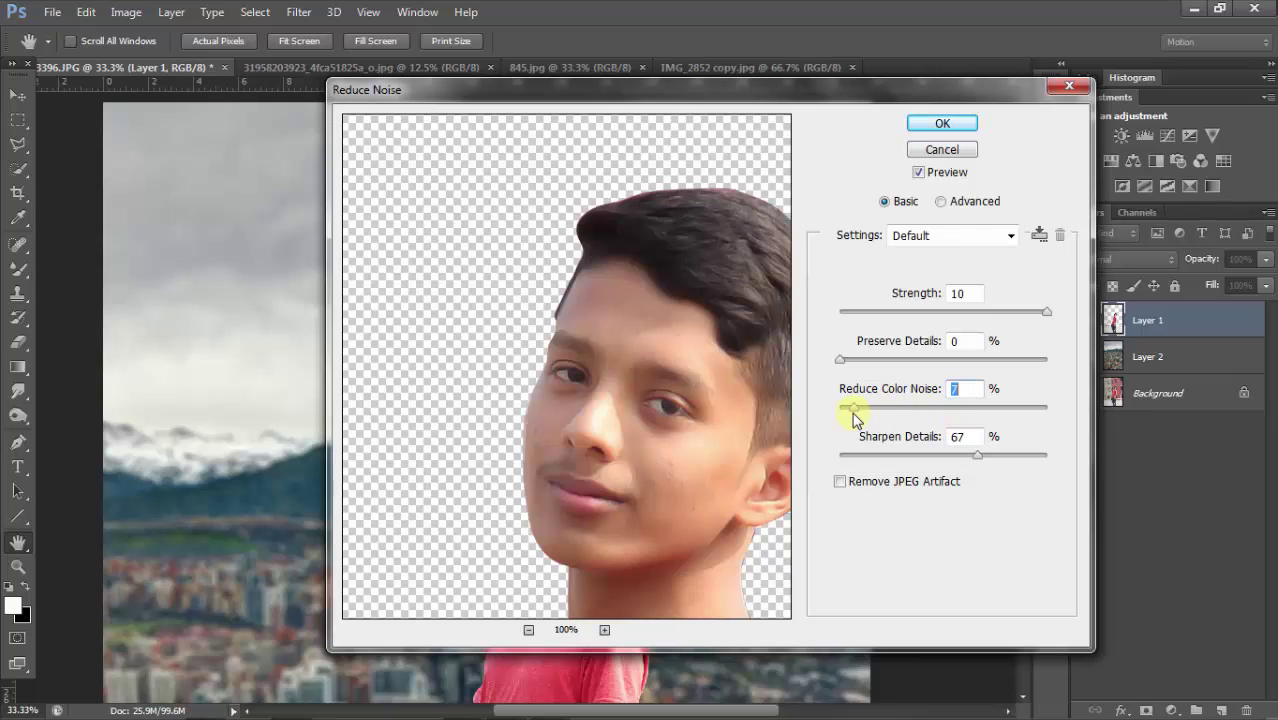
pyautogui.moveTo(876, 416); pyautogui.dragTo(893, 417)
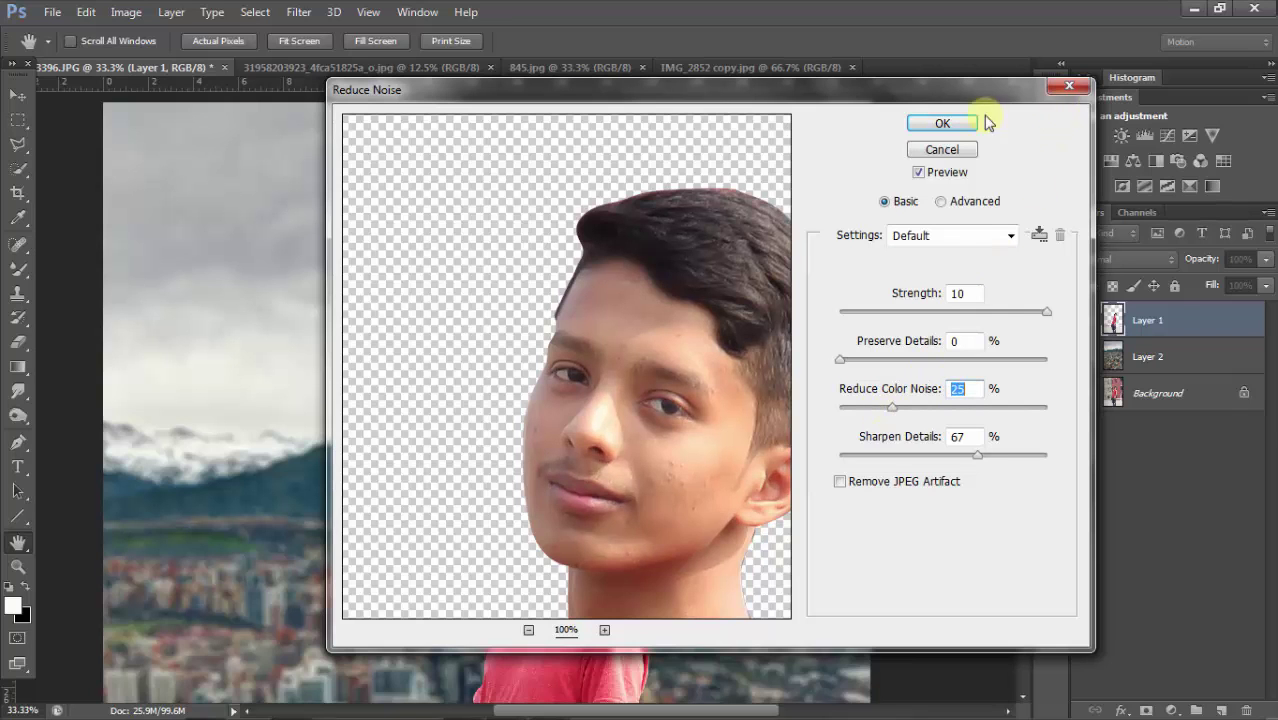
pyautogui.click(942, 124)
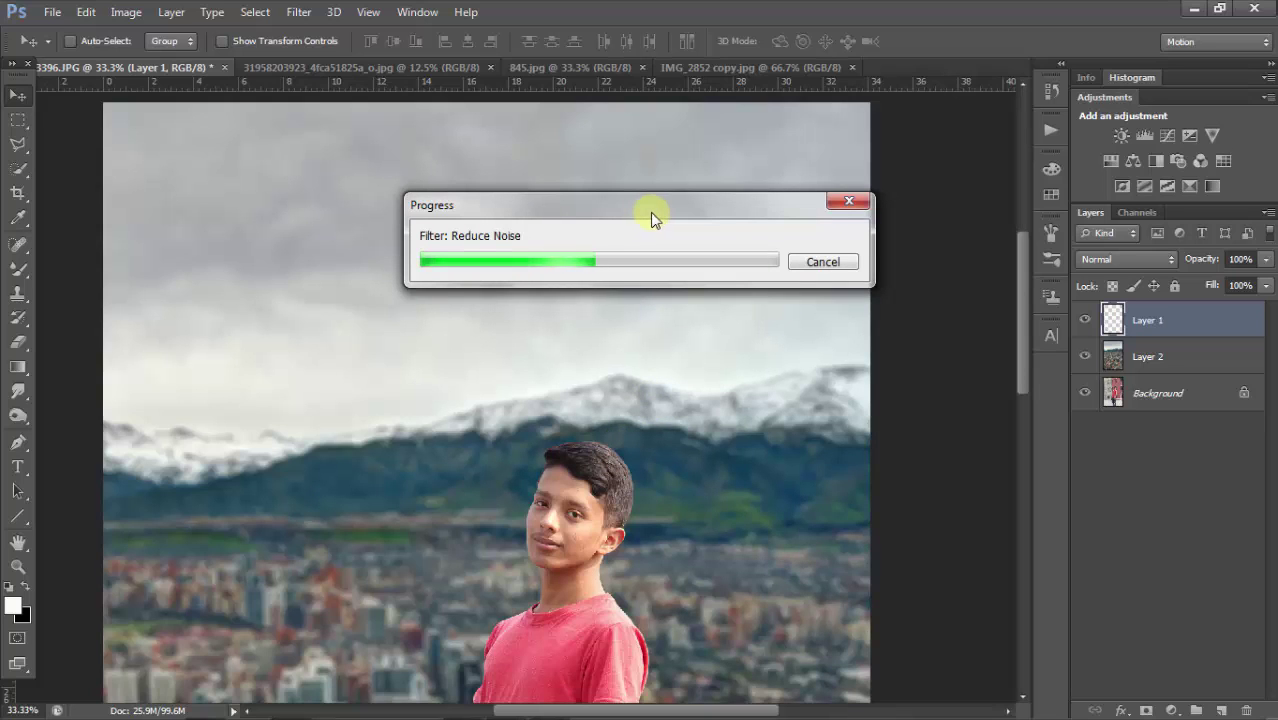
pyautogui.moveTo(650, 213)
pyautogui.mouseDown()
pyautogui.moveTo(702, 218)
pyautogui.moveTo(652, 198)
pyautogui.mouseUp()
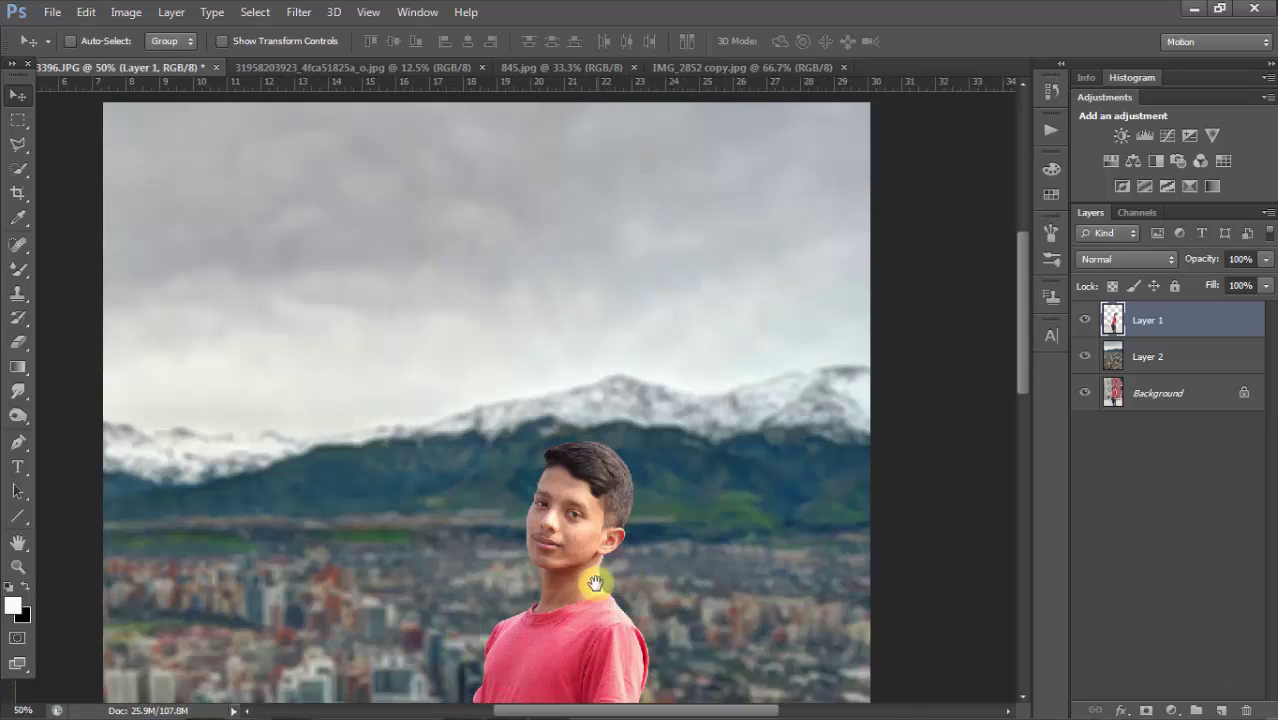
# - Open Selective Color on the boy's layer and add black to the Blacks range
pyautogui.hotkey('ctrl', '+')
pyautogui.moveTo(674, 502); pyautogui.dragTo(713, 391)
pyautogui.click(126, 12)
pyautogui.moveTo(154, 60)
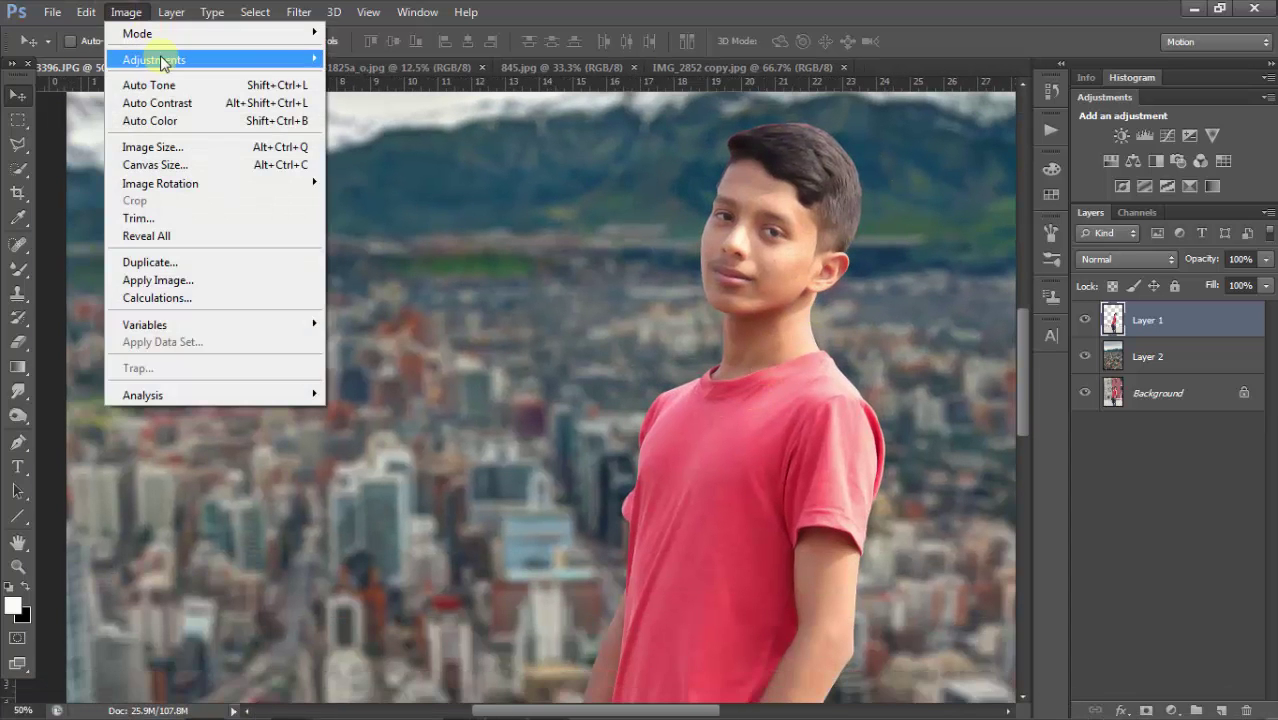
pyautogui.click(380, 343)
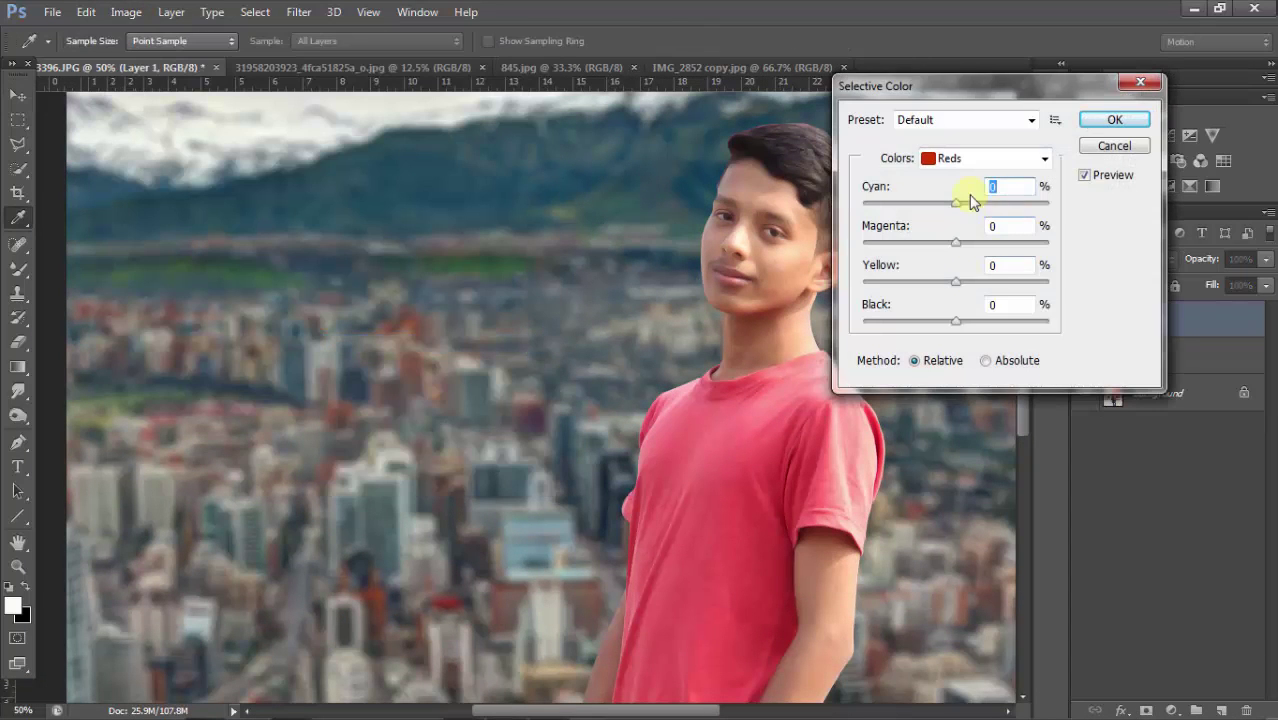
pyautogui.click(950, 160)
pyautogui.click(965, 321)
pyautogui.moveTo(956, 321); pyautogui.dragTo(974, 322)
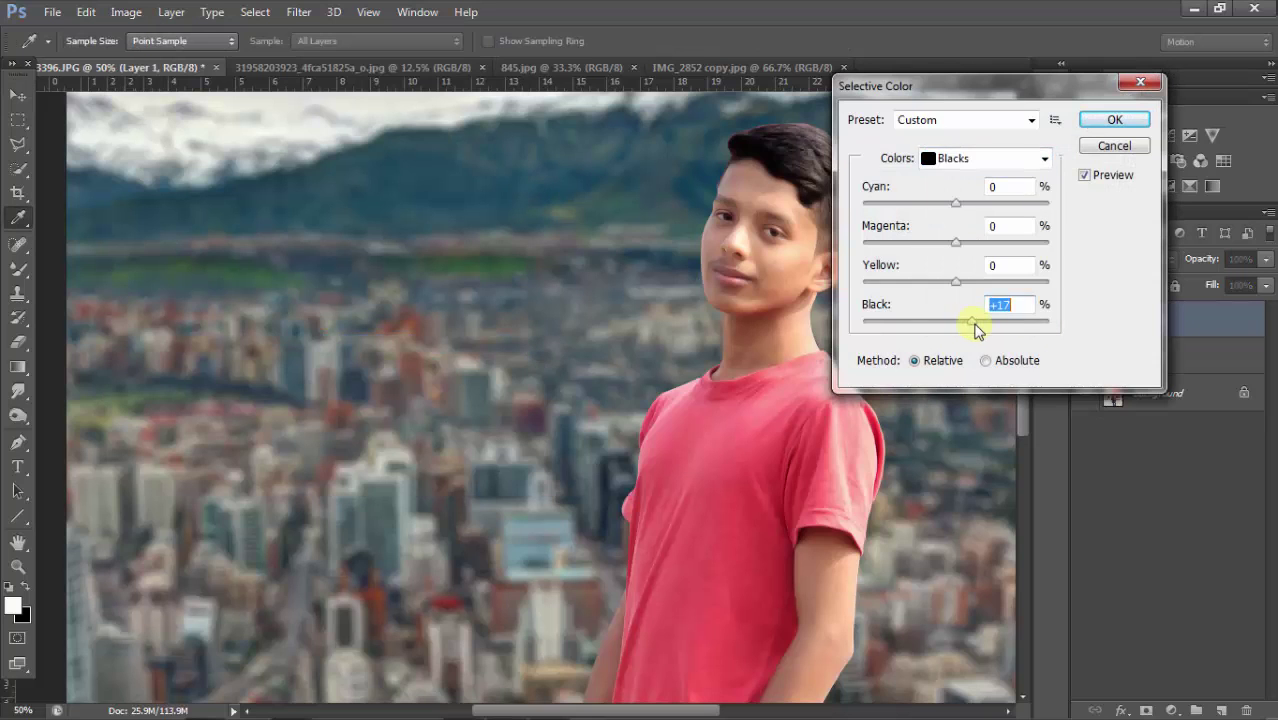
# - Add a little black to Neutrals and reduce black in Yellows to −28%
pyautogui.click(985, 158)
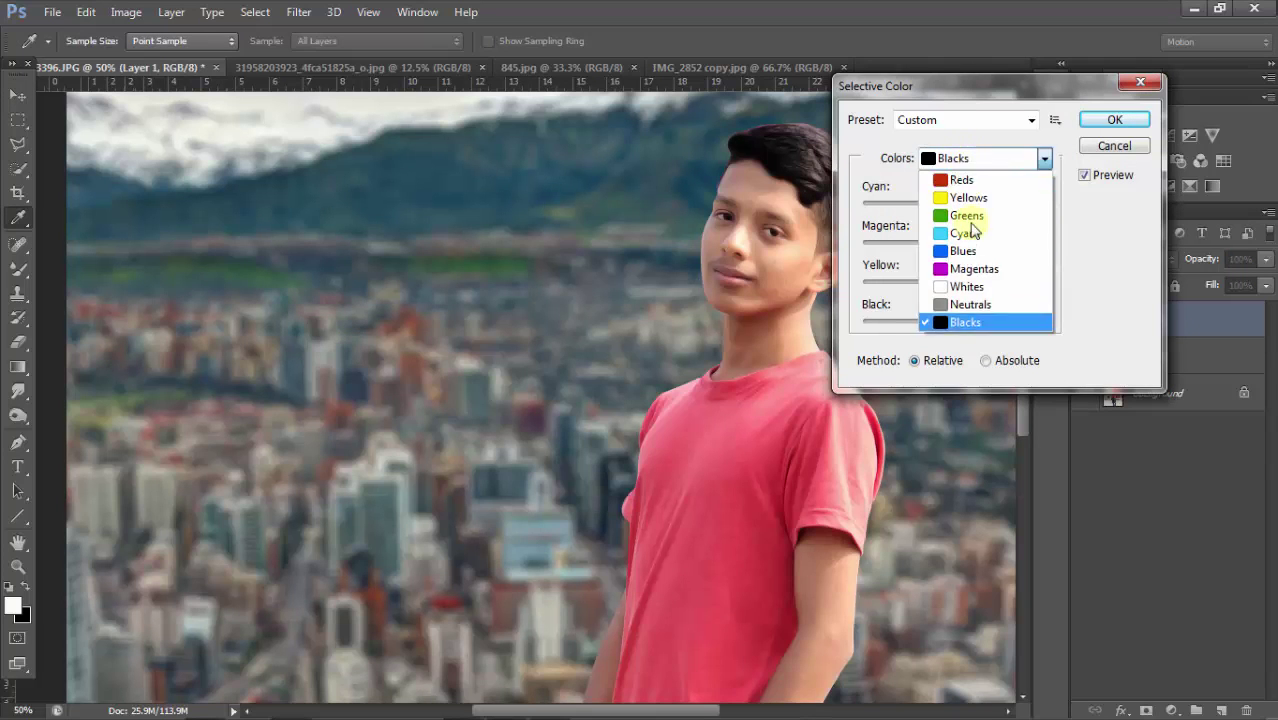
pyautogui.click(965, 318)
pyautogui.click(960, 322)
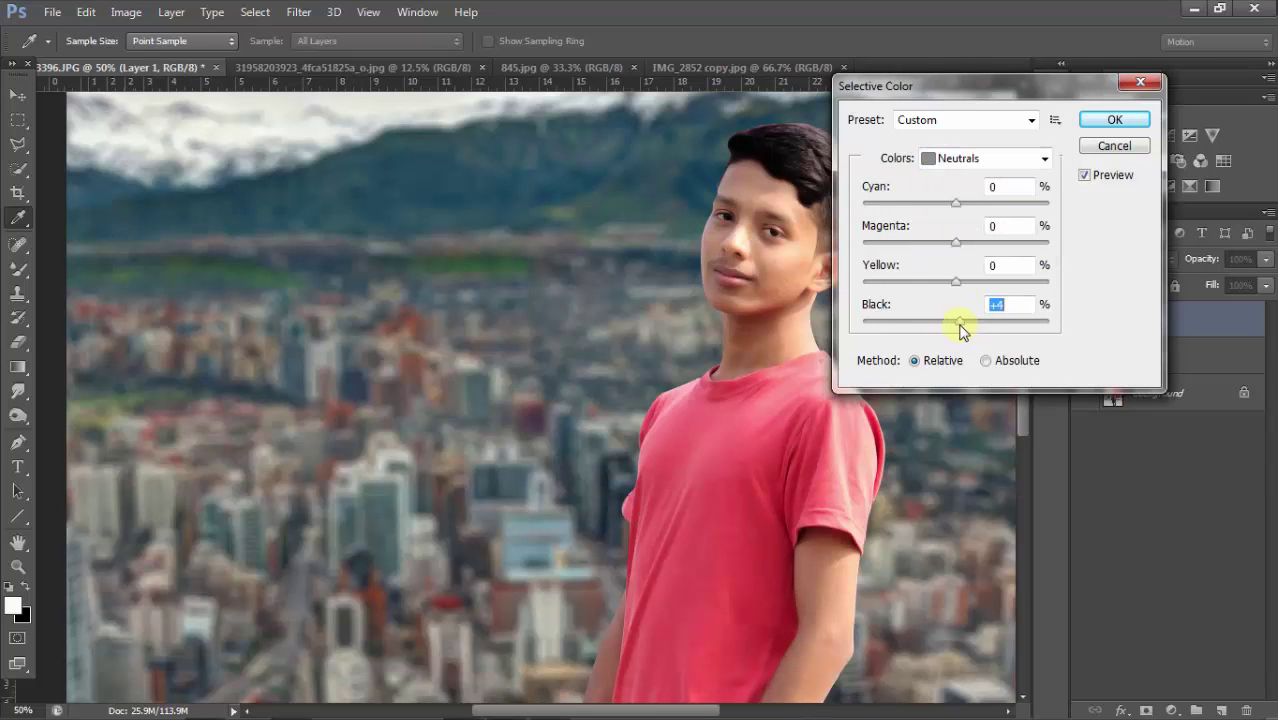
pyautogui.click(985, 158)
pyautogui.click(965, 191)
pyautogui.moveTo(957, 323); pyautogui.dragTo(931, 322)
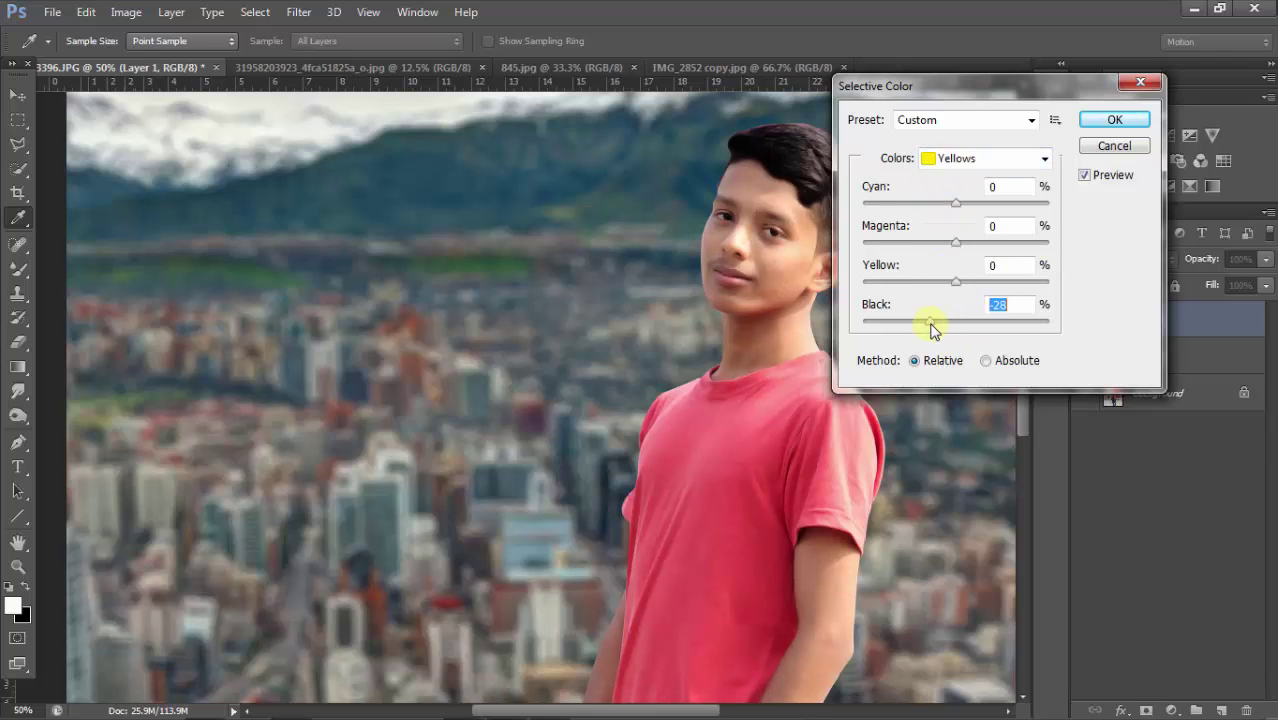
# - Set Reds to Cyan −2% and Black +4%, and apply the Selective Color correction
pyautogui.click(952, 158)
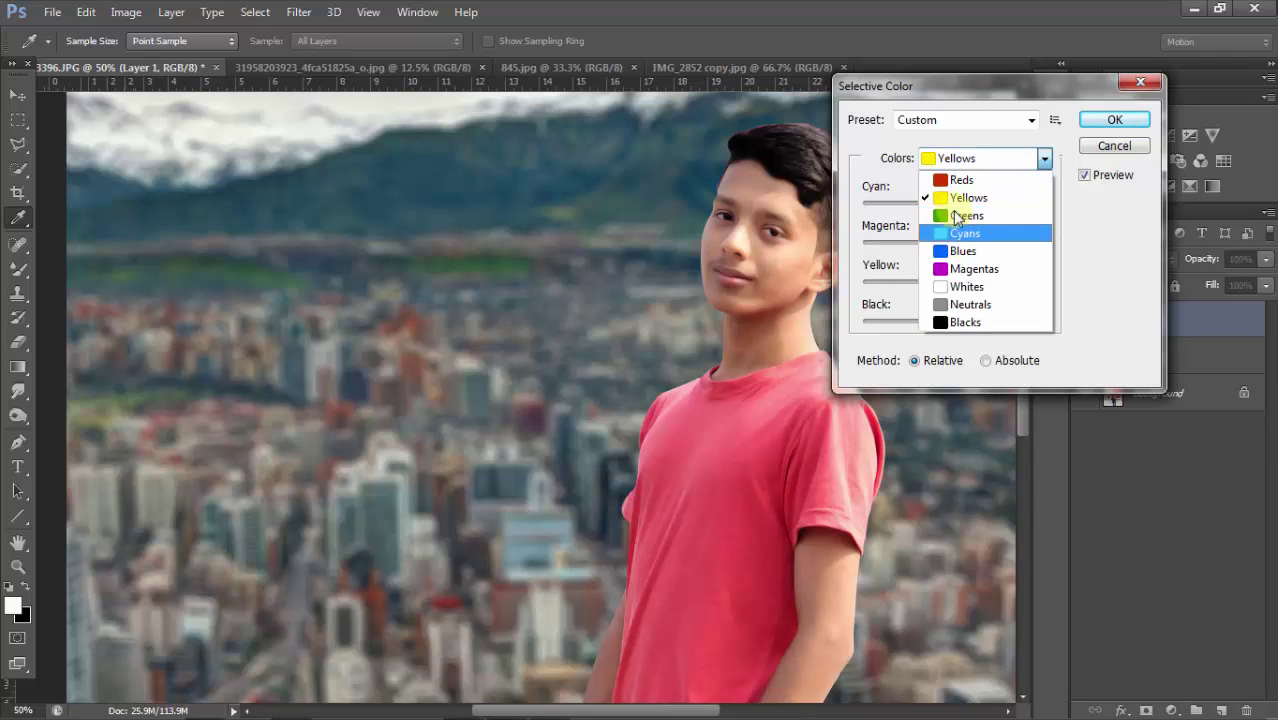
pyautogui.click(961, 180)
pyautogui.moveTo(955, 322)
pyautogui.mouseDown()
pyautogui.moveTo(988, 330)
pyautogui.moveTo(968, 328)
pyautogui.mouseUp()
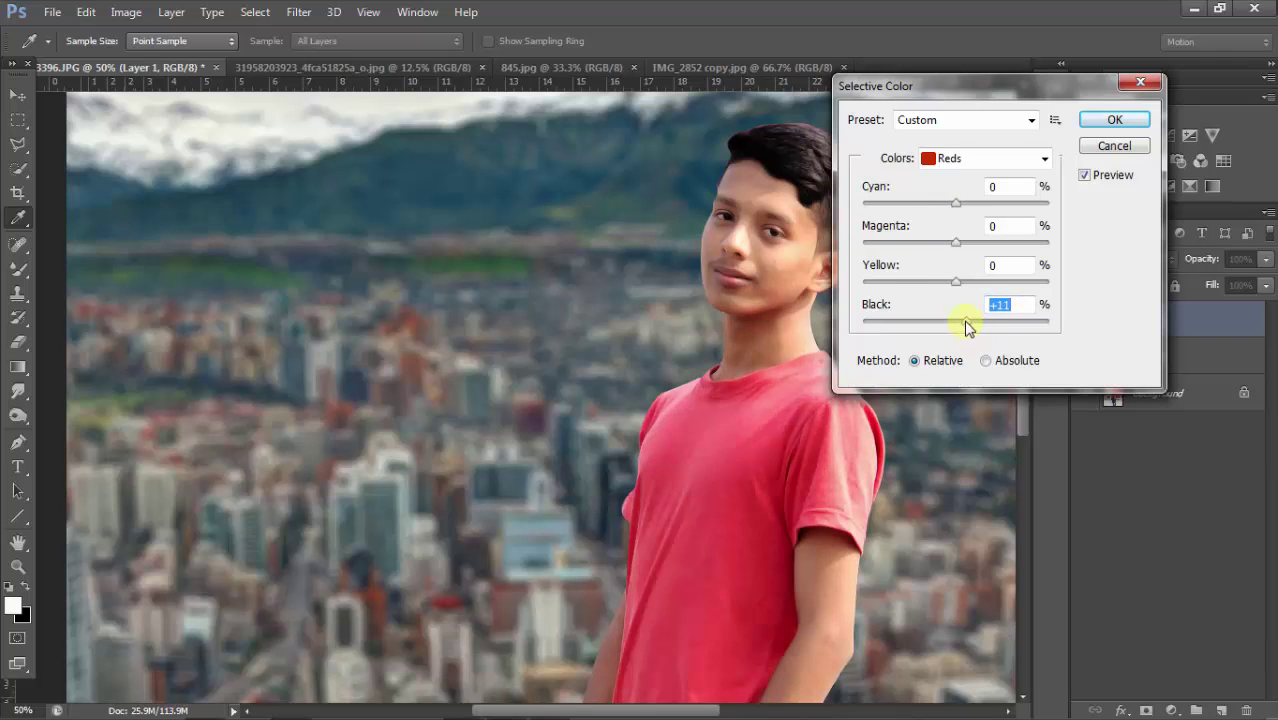
pyautogui.moveTo(956, 203)
pyautogui.mouseDown()
pyautogui.moveTo(992, 203)
pyautogui.moveTo(953, 203)
pyautogui.mouseUp()
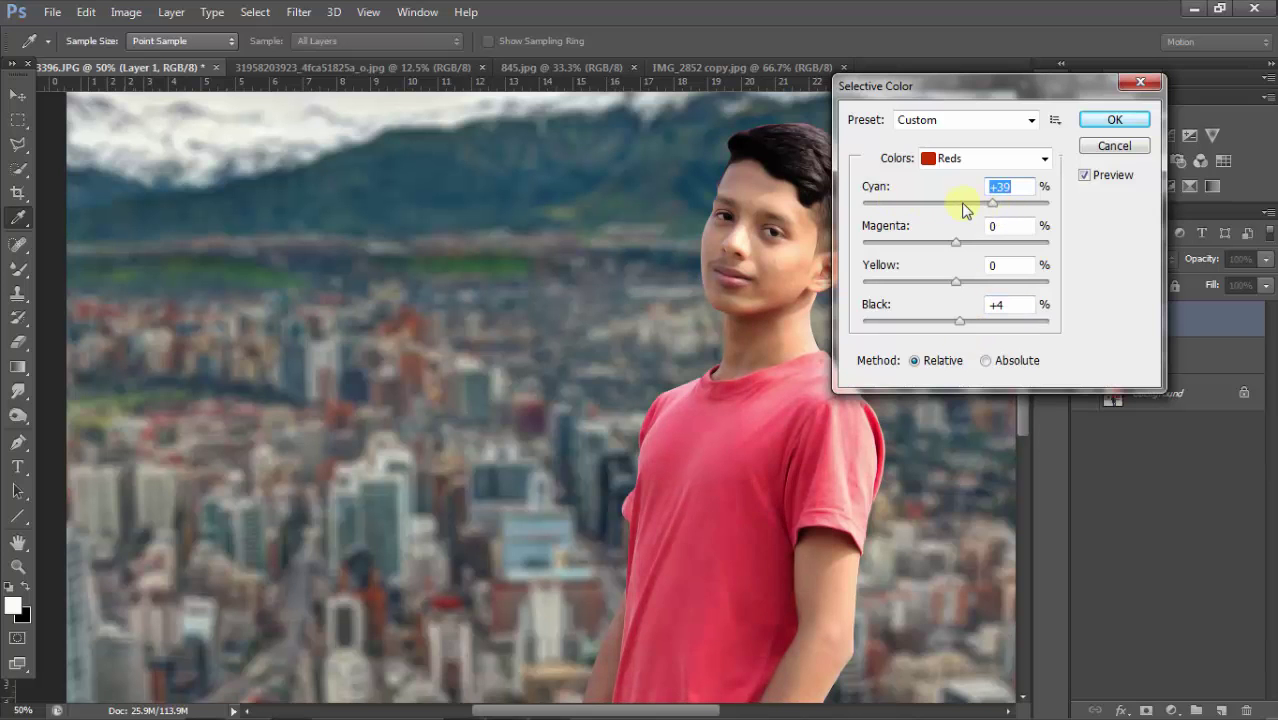
pyautogui.click(1114, 119)
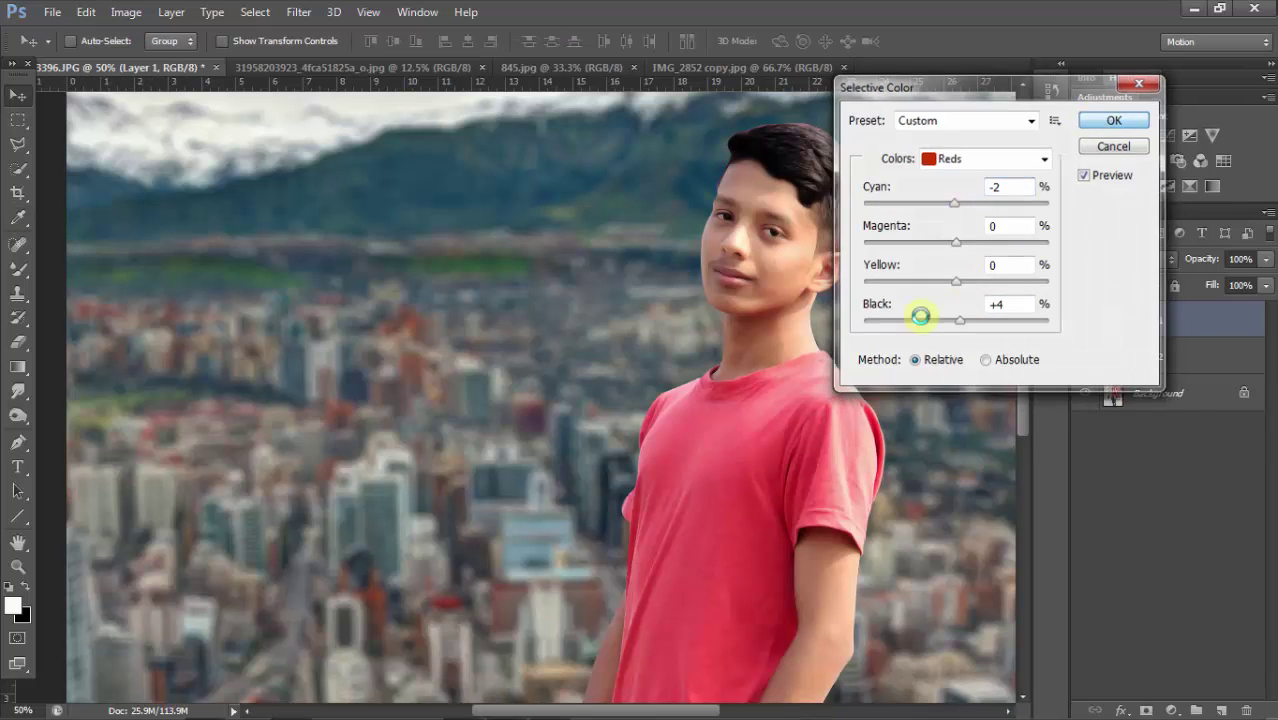
pyautogui.hotkey('ctrl', '-')
pyautogui.hotkey('ctrl', '-')
pyautogui.hotkey('ctrl', '-')
pyautogui.hotkey('ctrl', '-')
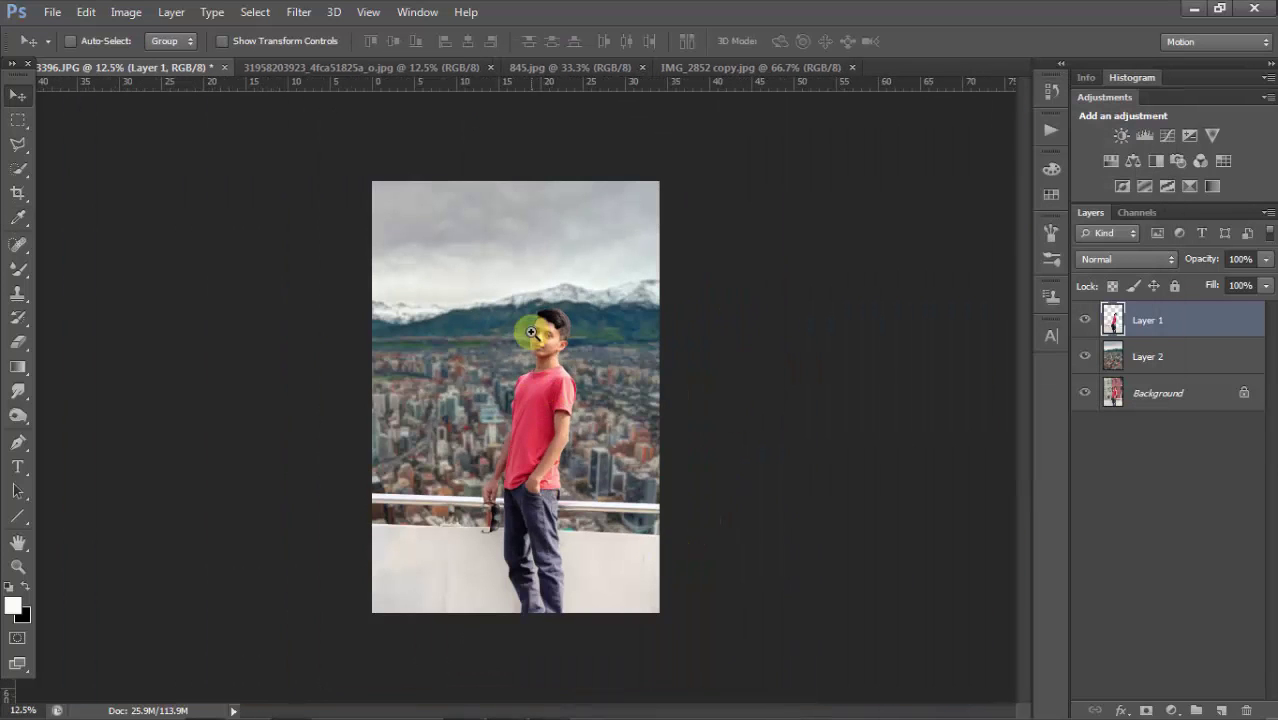
# - Zoom into the boy's head and smudge the top of the hair at 34% strength
pyautogui.hotkey('ctrl', '+')
pyautogui.moveTo(565, 240)
pyautogui.mouseDown()
pyautogui.moveTo(623, 243)
pyautogui.moveTo(228, 408)
pyautogui.mouseUp()
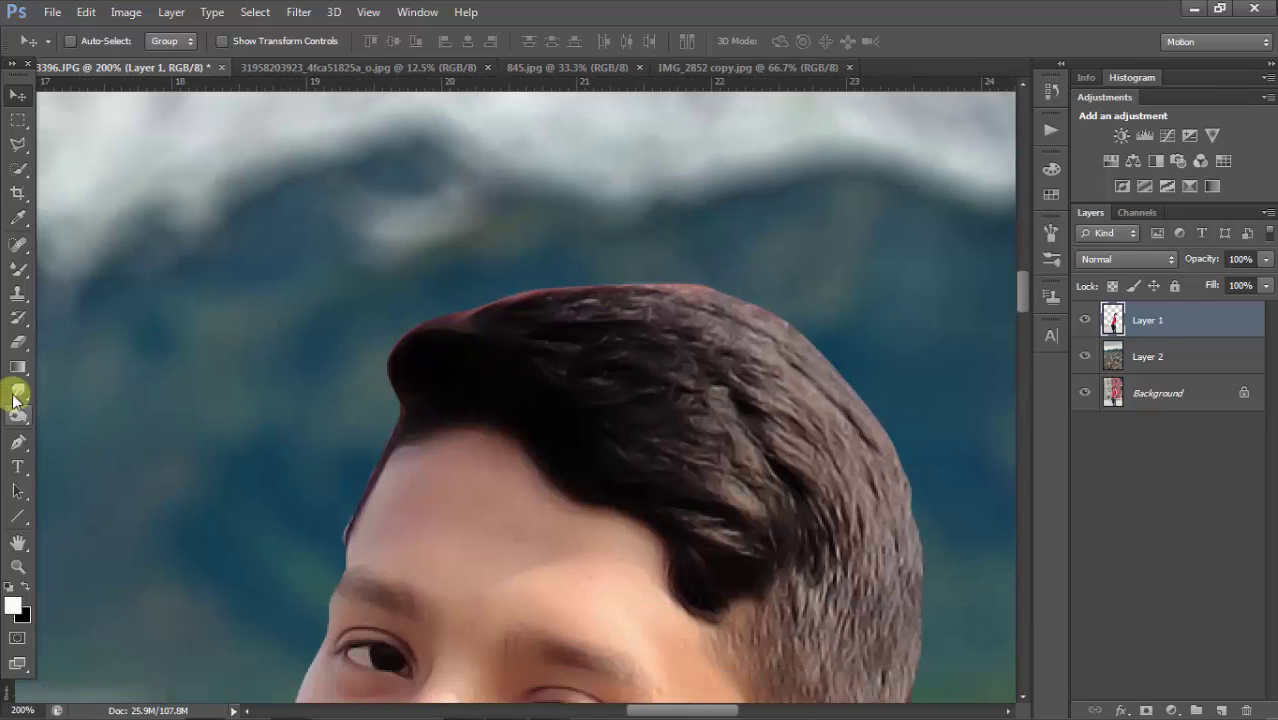
pyautogui.click(17, 392)
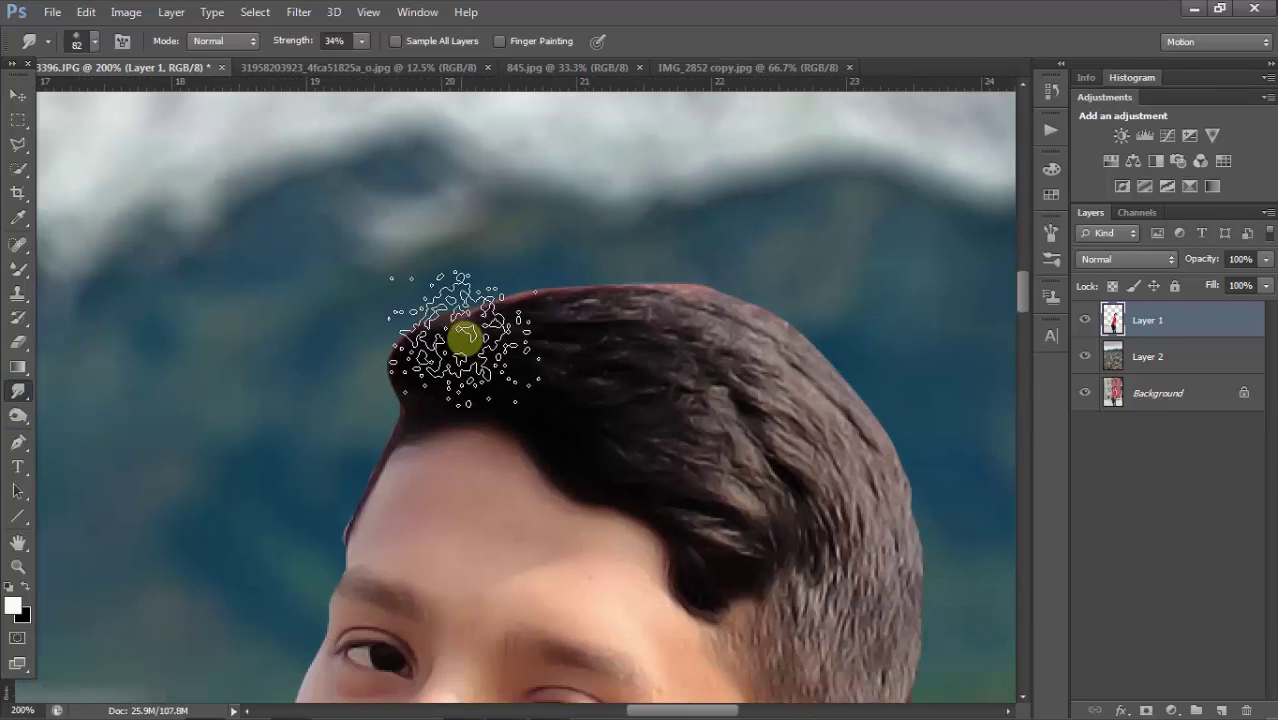
pyautogui.moveTo(601, 285)
pyautogui.mouseDown()
pyautogui.moveTo(985, 427)
pyautogui.moveTo(733, 305)
pyautogui.mouseUp()
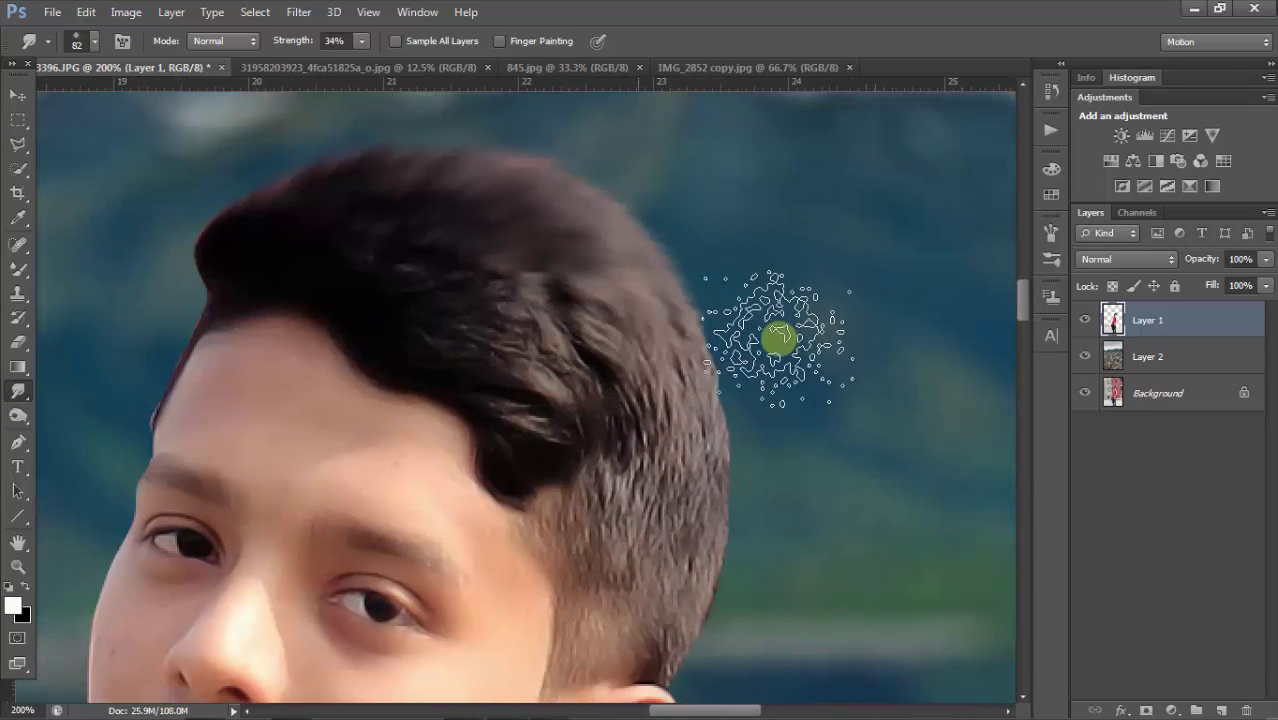
# - Smudge the upper-right hair edge so it blends into the background
pyautogui.moveTo(725, 362); pyautogui.dragTo(779, 375)
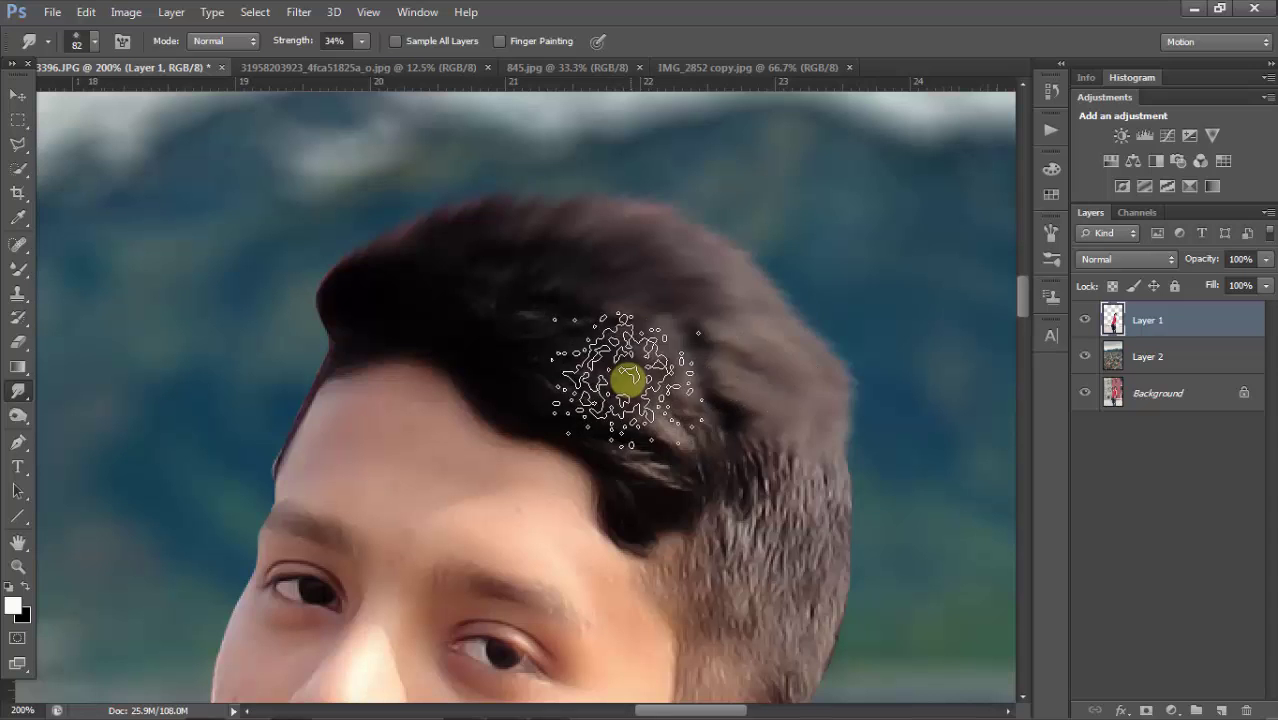
pyautogui.hscroll(-3, 750, 242)
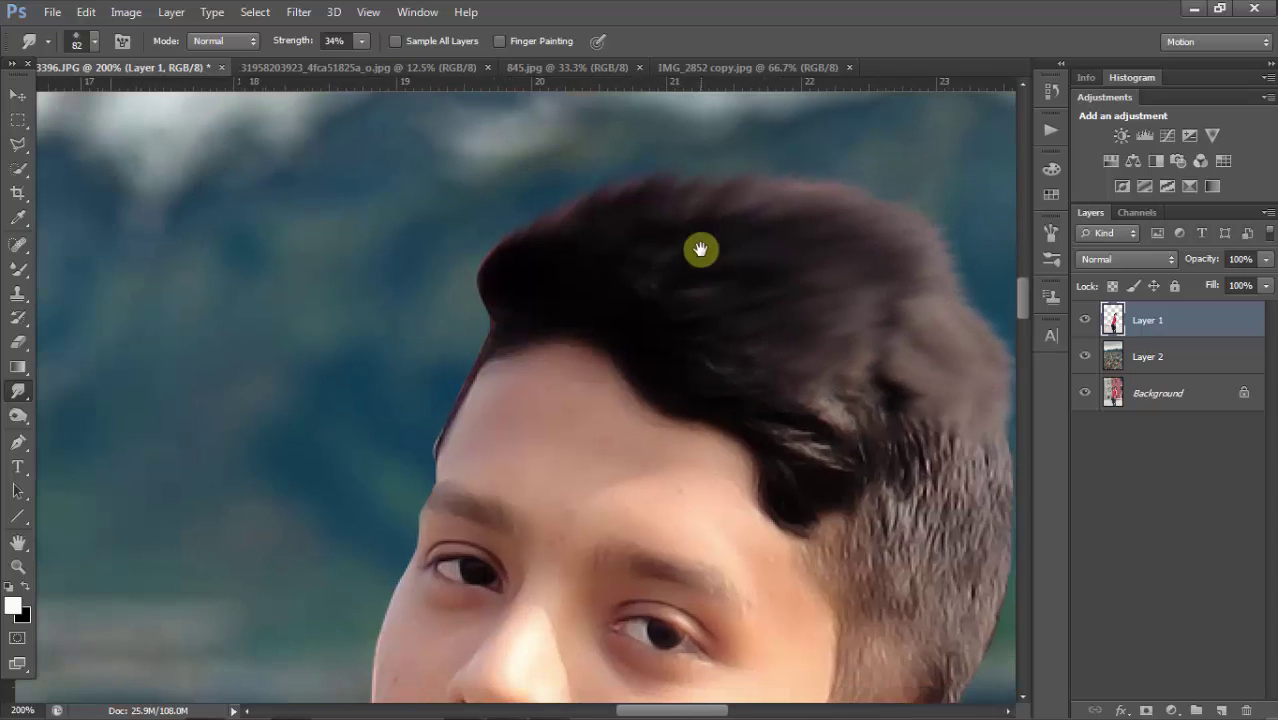
pyautogui.scroll(2, 660, 290)
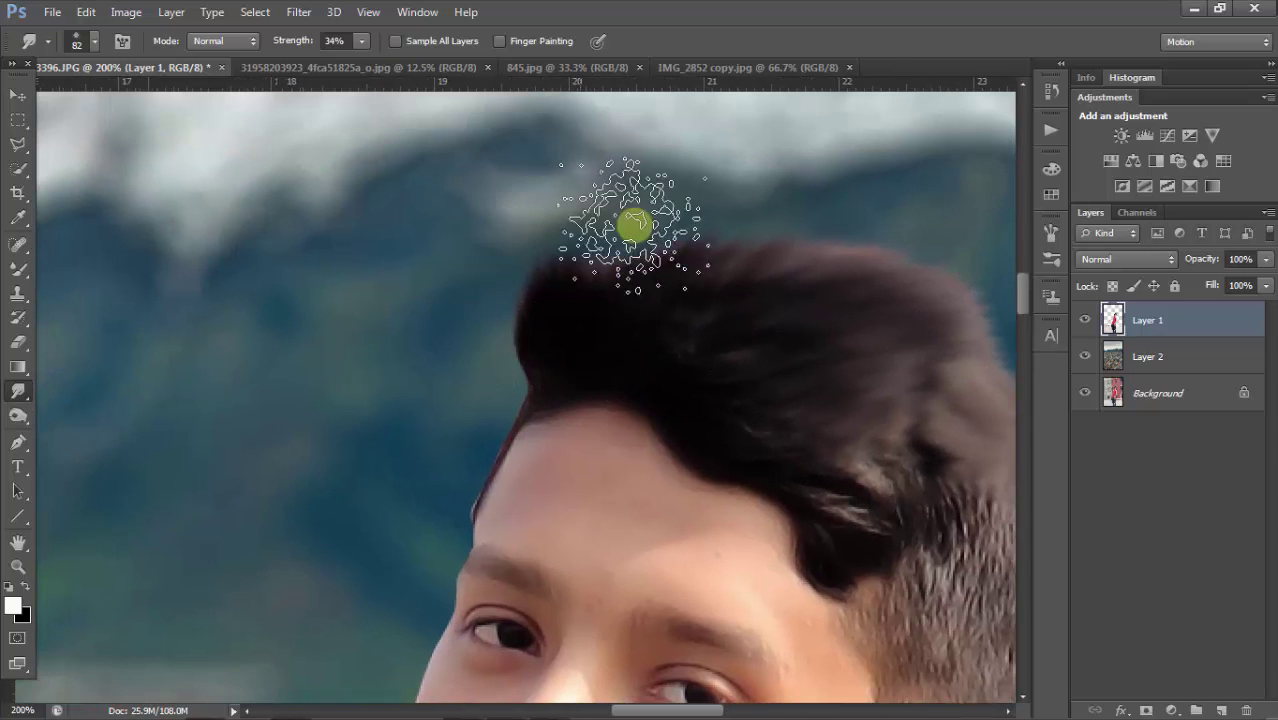
pyautogui.moveTo(786, 268); pyautogui.dragTo(670, 219)
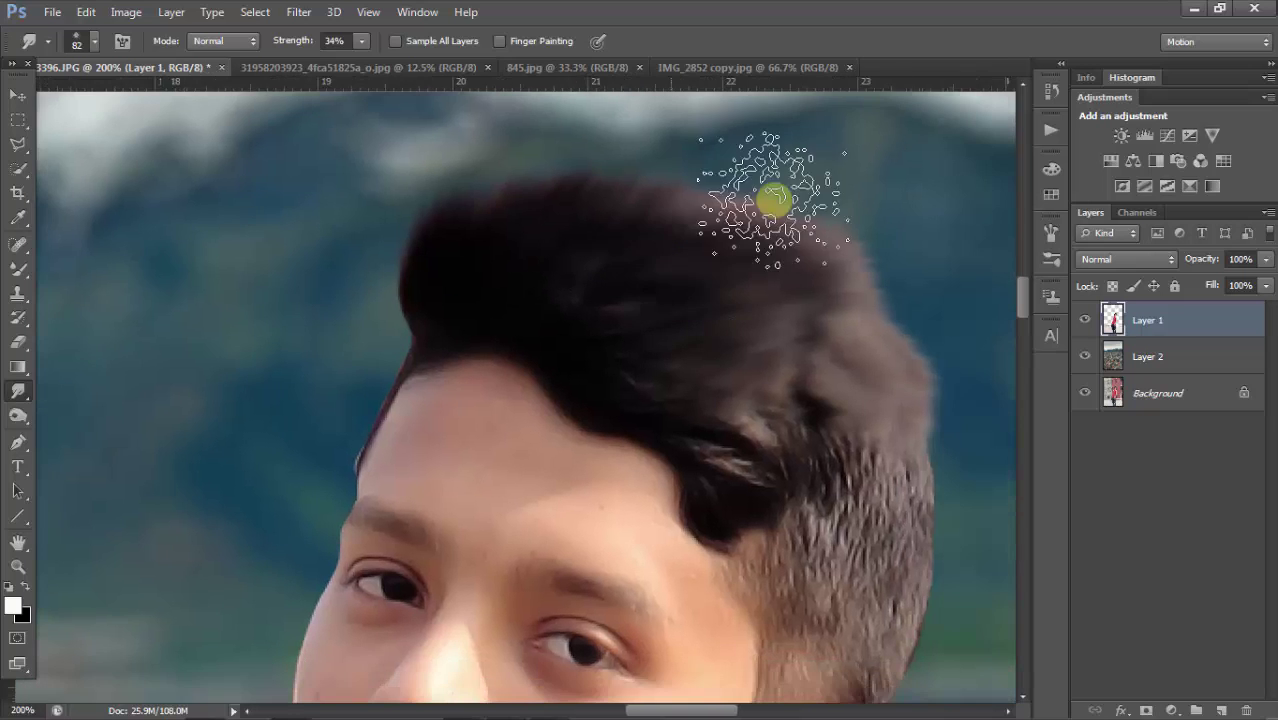
pyautogui.moveTo(772, 200); pyautogui.dragTo(714, 177)
pyautogui.moveTo(676, 243); pyautogui.dragTo(582, 229)
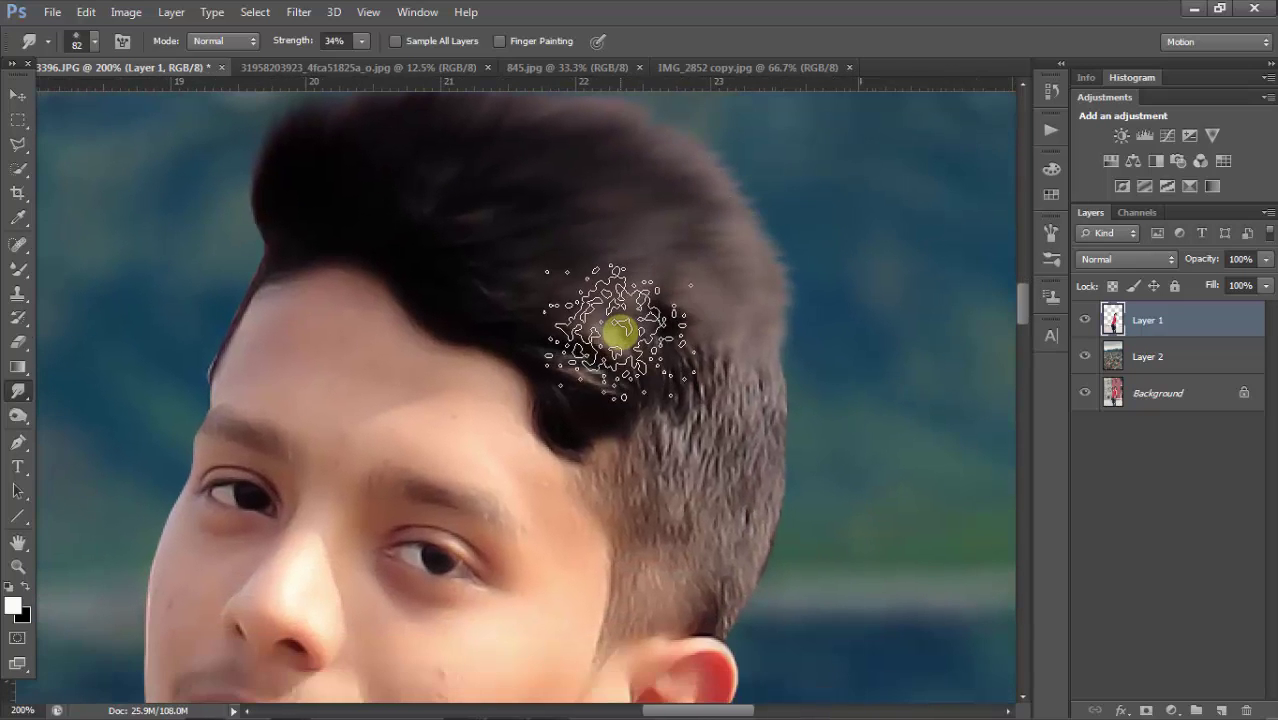
pyautogui.moveTo(605, 334)
pyautogui.mouseDown()
pyautogui.moveTo(728, 322)
pyautogui.moveTo(713, 262)
pyautogui.moveTo(779, 328)
pyautogui.mouseUp()
pyautogui.moveTo(665, 271); pyautogui.dragTo(699, 311)
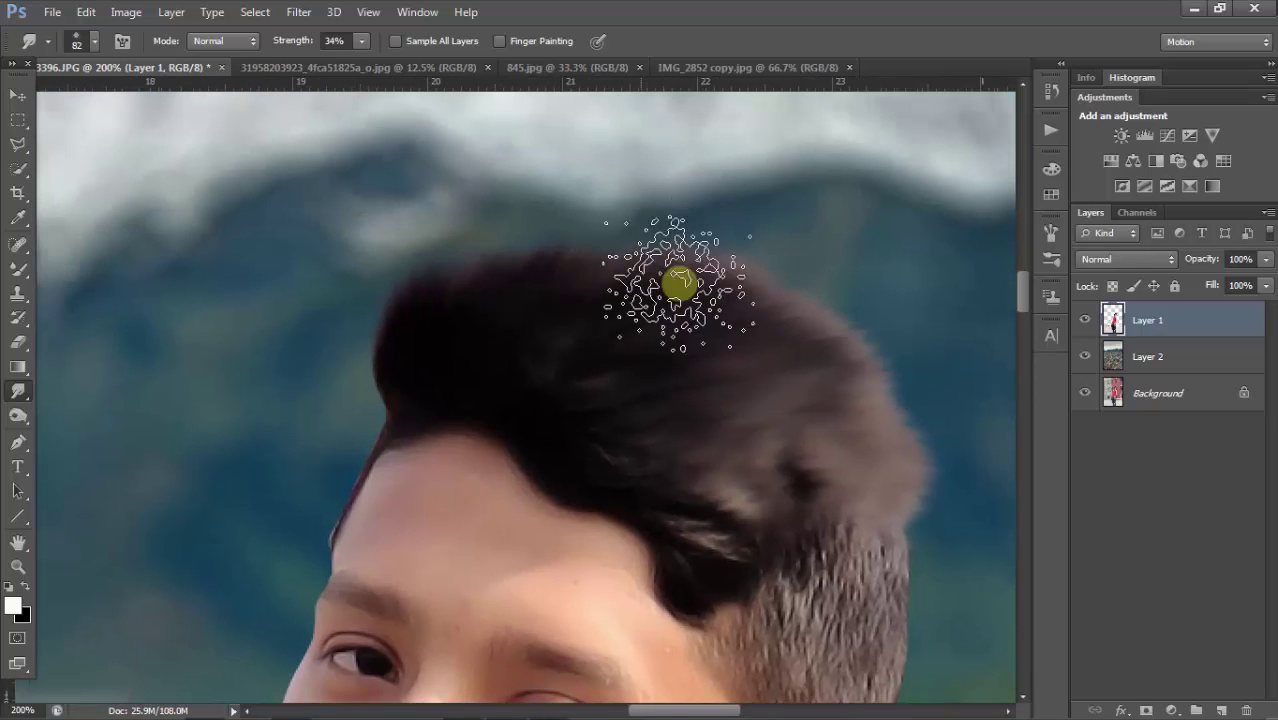
pyautogui.hotkey('ctrl', '-')
pyautogui.hotkey('ctrl', '-')
pyautogui.hotkey('ctrl', '-')
# - Crop to a tighter portrait by lowering the top edge and trimming the left side
pyautogui.hotkey('ctrl', '-')
pyautogui.hotkey('ctrl', '-')
pyautogui.hotkey('ctrl', '-')
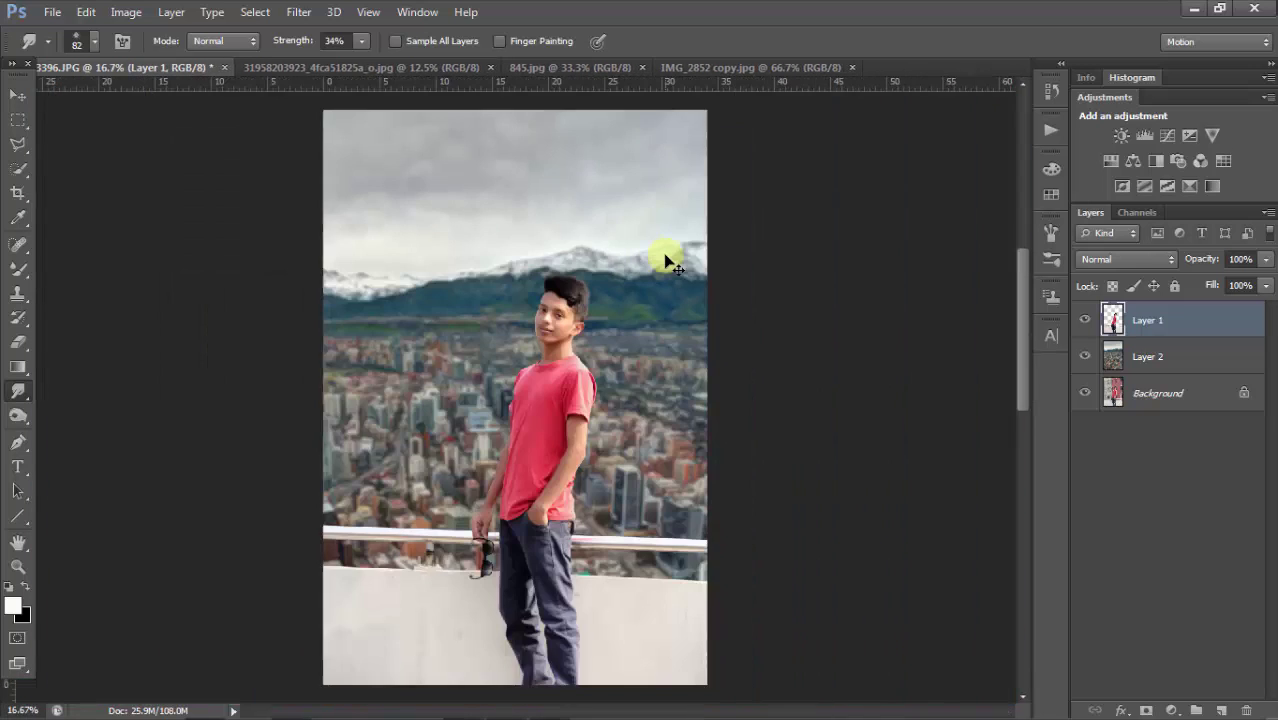
pyautogui.hotkey('ctrl', '-')
pyautogui.hotkey('ctrl', '+')
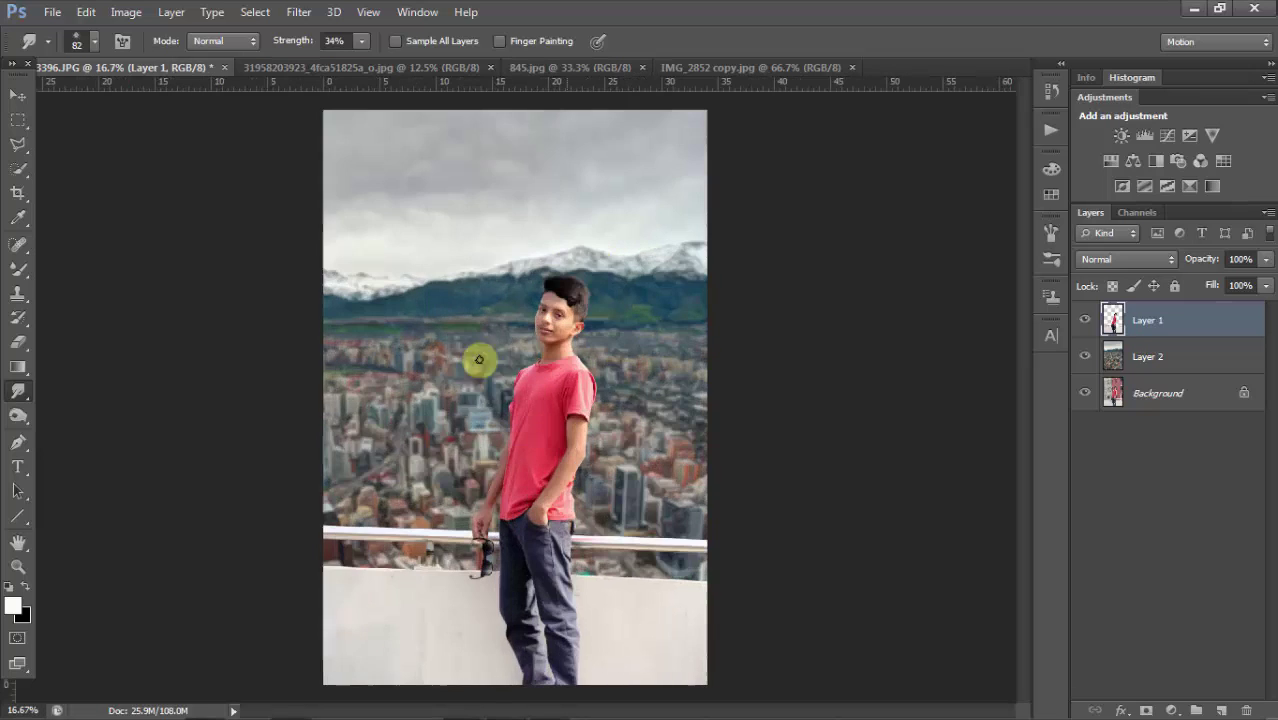
pyautogui.click(18, 196)
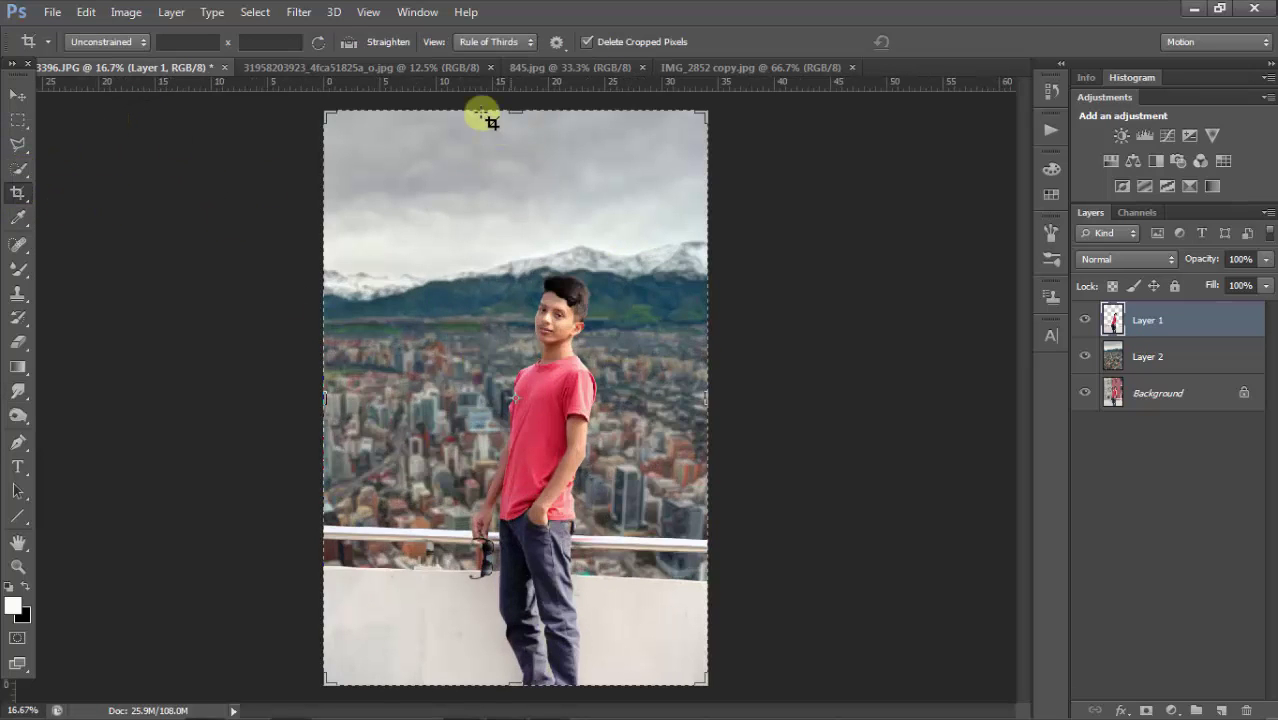
pyautogui.moveTo(512, 112); pyautogui.dragTo(528, 155)
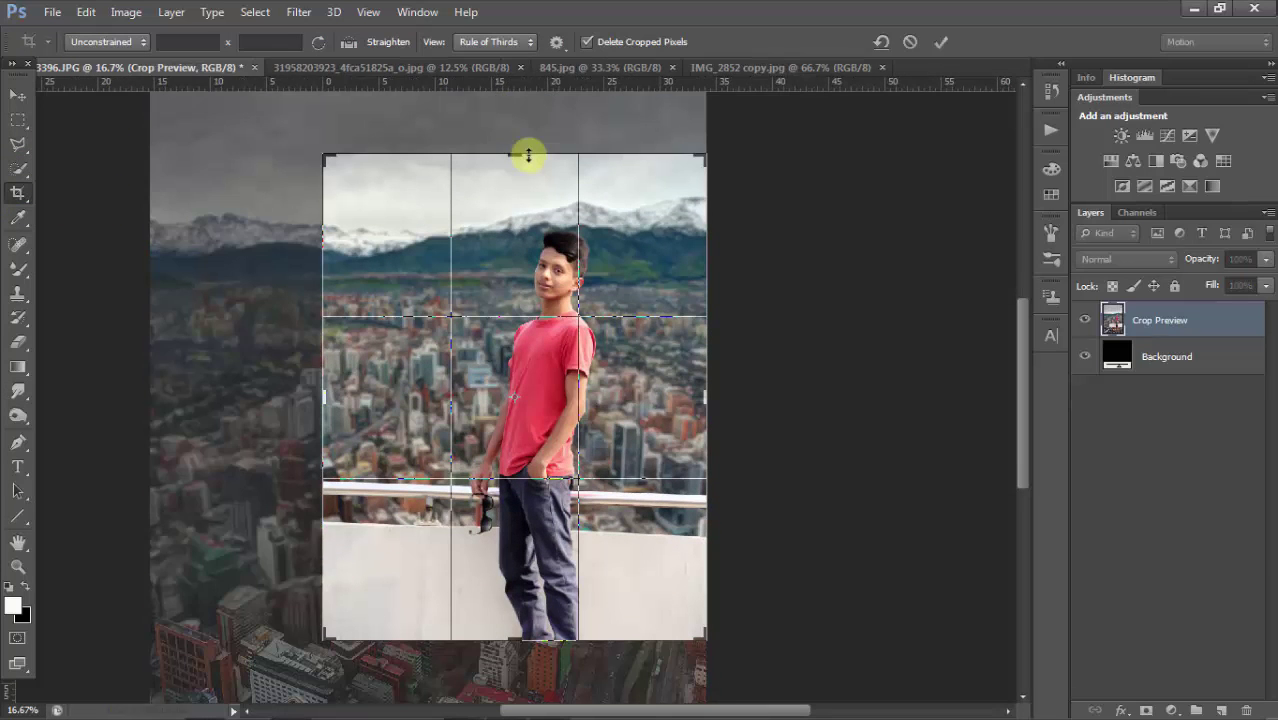
pyautogui.moveTo(322, 396)
pyautogui.mouseDown()
pyautogui.moveTo(342, 394)
pyautogui.moveTo(322, 385)
pyautogui.mouseUp()
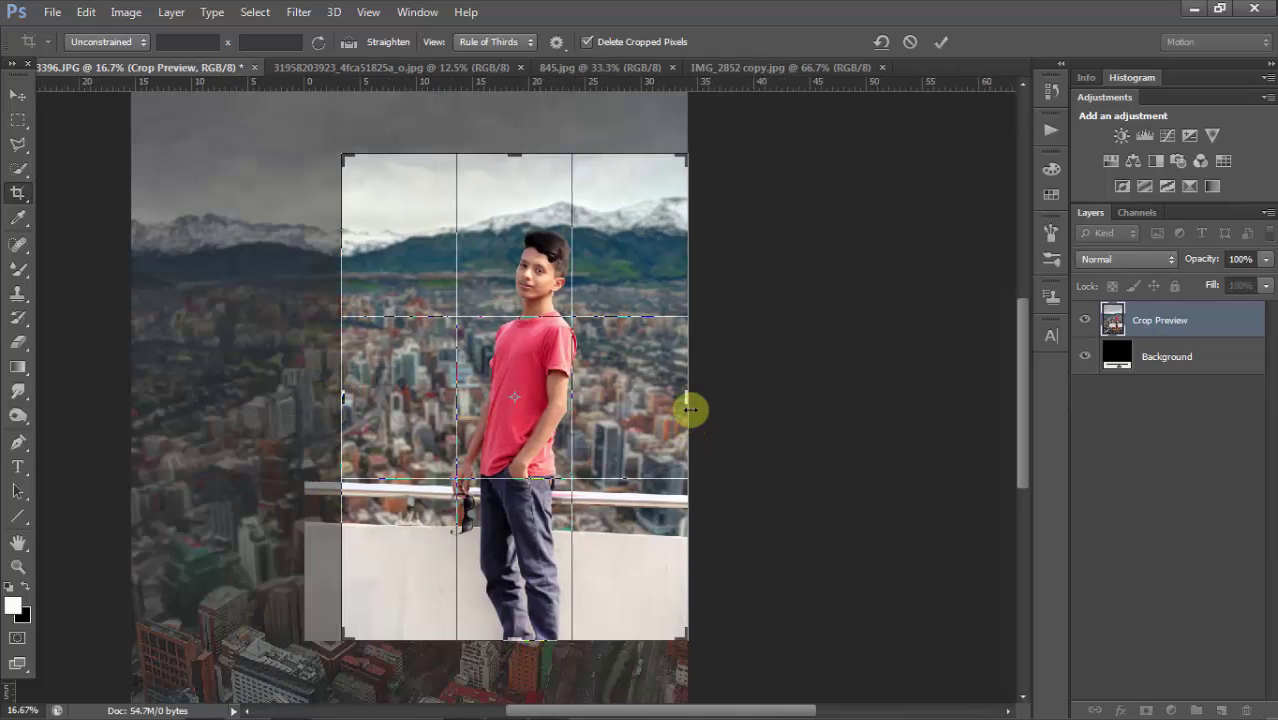
pyautogui.press('Return')
pyautogui.click(18, 94)
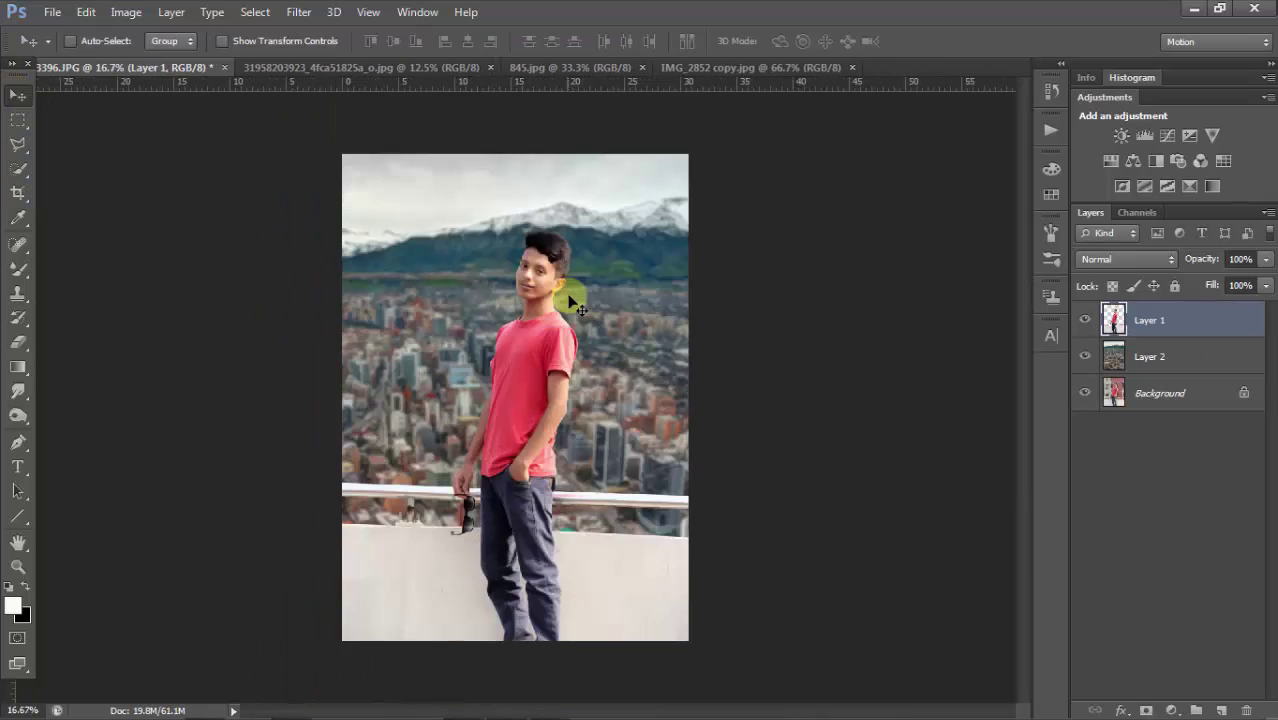
# - Select background Layer 2 and raise its saturation in Hue/Saturation
pyautogui.hotkey('ctrl', '-')
pyautogui.click(492, 320)
pyautogui.click(1150, 356)
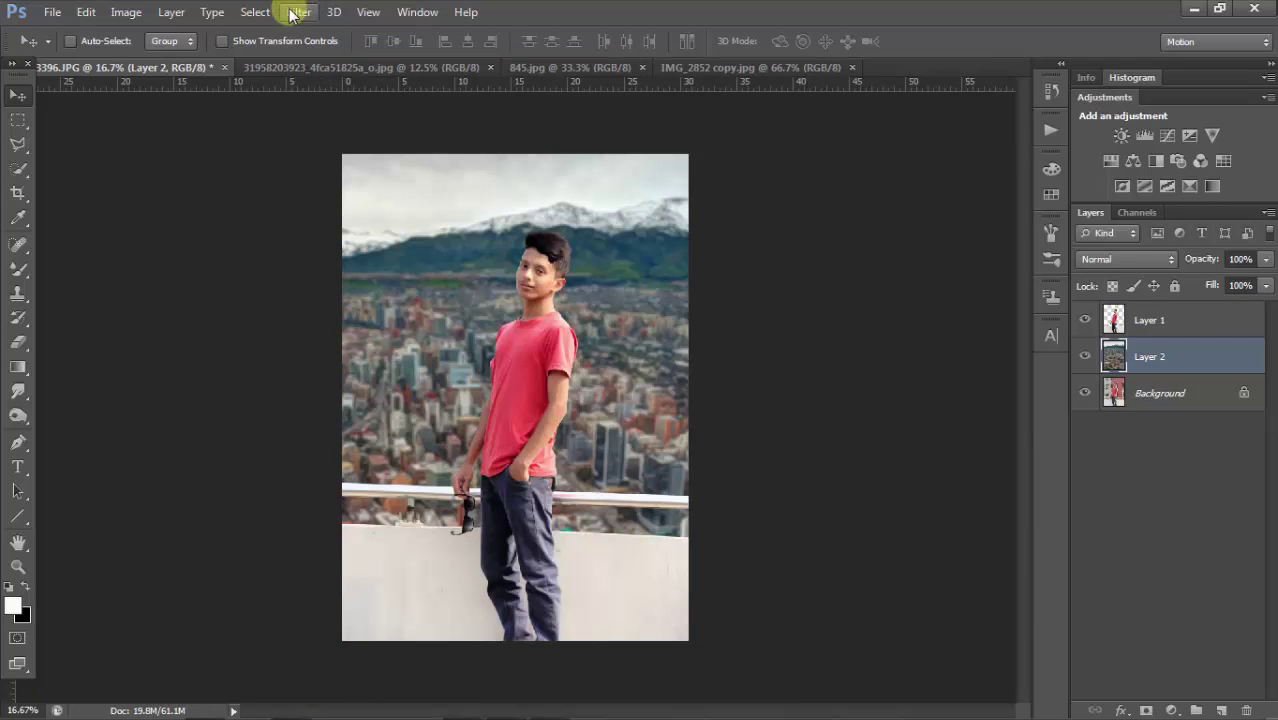
pyautogui.hotkey('ctrl', 'u')
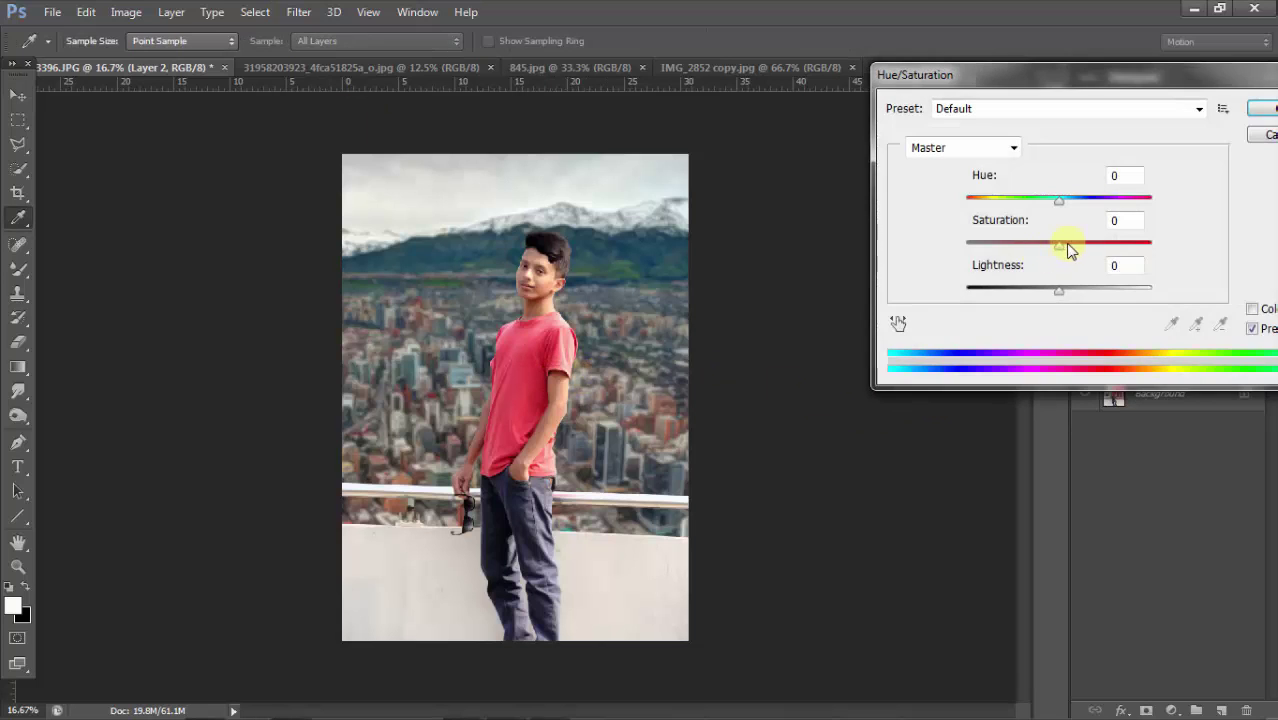
pyautogui.moveTo(1060, 243); pyautogui.dragTo(1113, 258)
pyautogui.click(1262, 110)
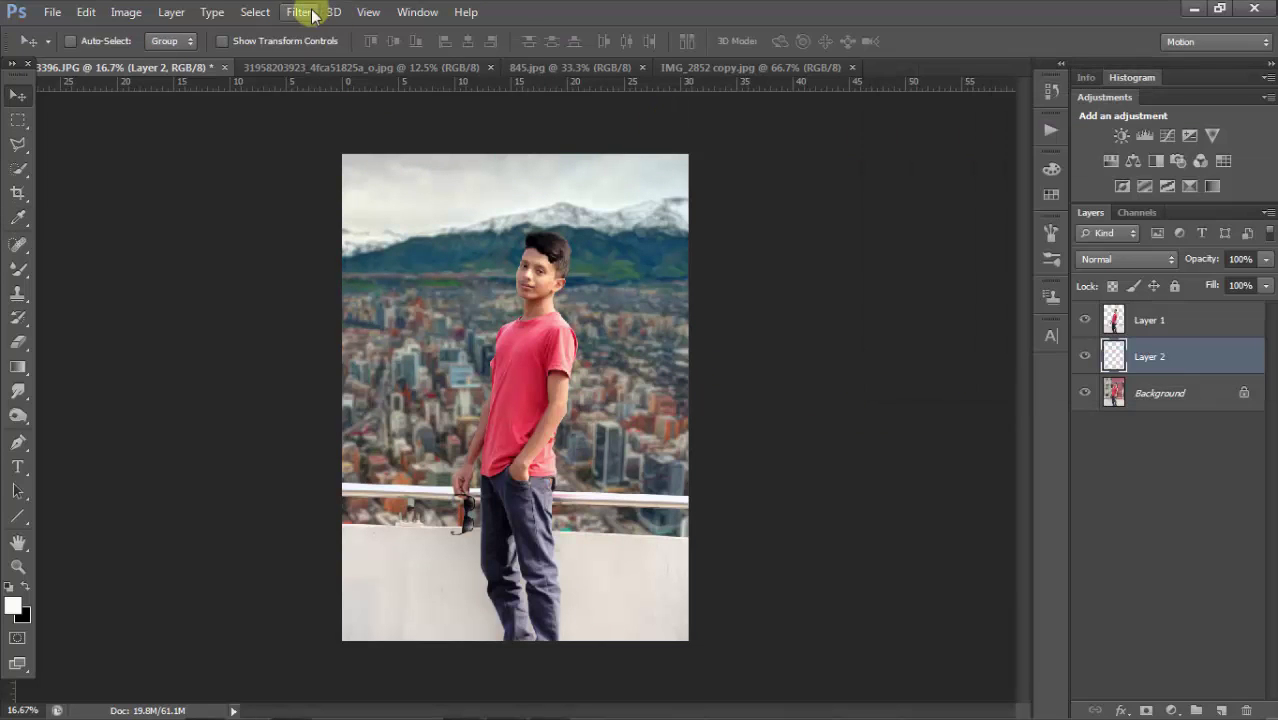
# - Apply a Gaussian Blur of about 7 px radius to the city background
pyautogui.click(299, 12)
pyautogui.click(585, 331)
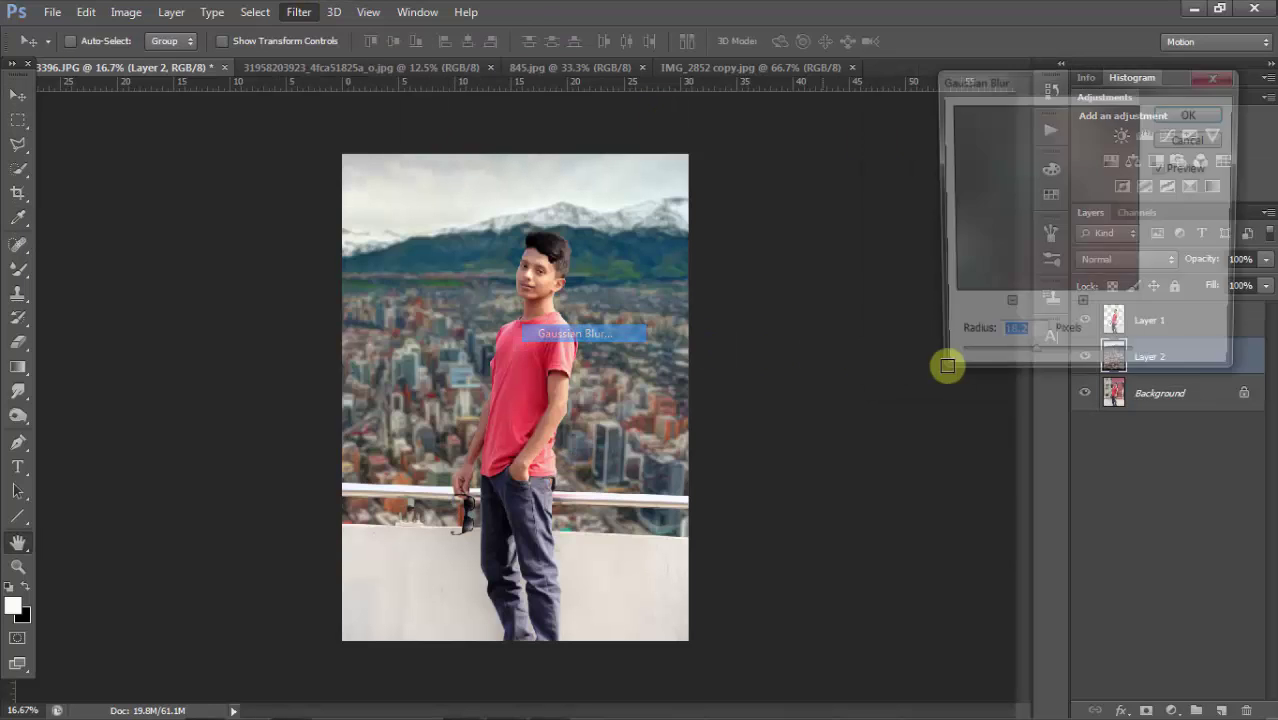
pyautogui.moveTo(941, 362); pyautogui.dragTo(1001, 362)
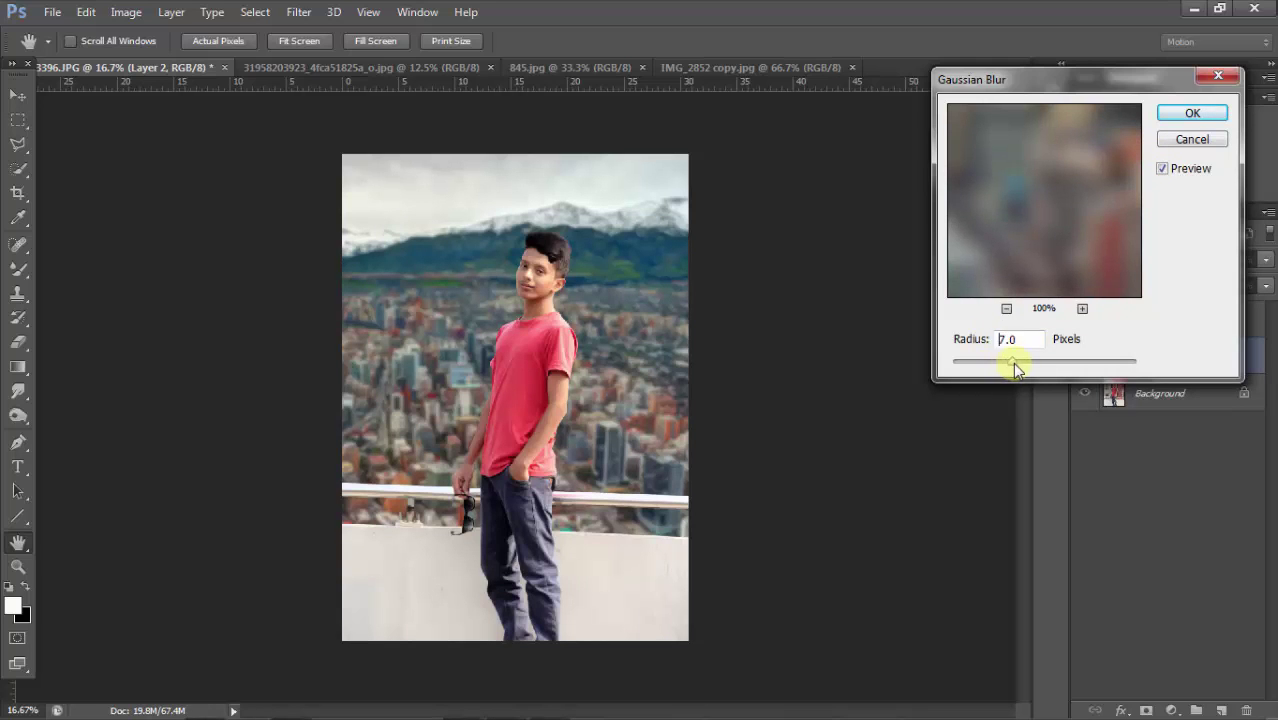
pyautogui.click(1190, 113)
pyautogui.press('v')
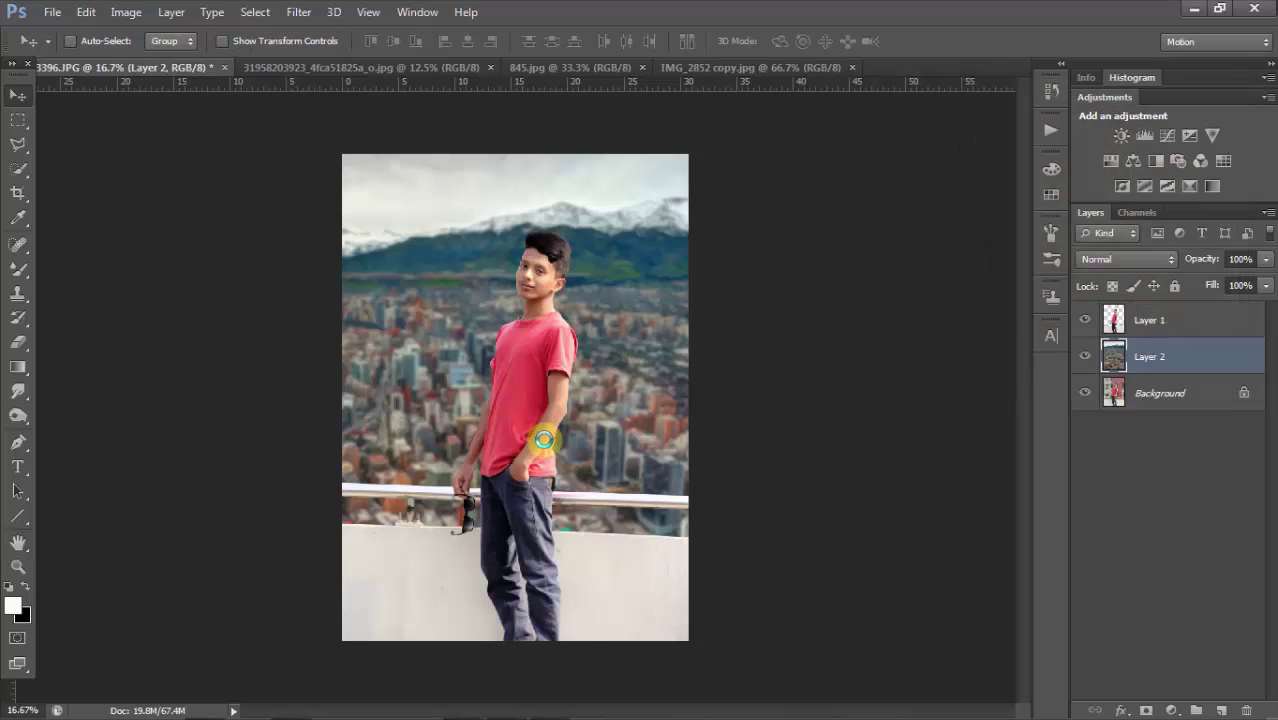
pyautogui.hotkey('ctrl', '-')
pyautogui.hotkey('ctrl', '+')
pyautogui.hotkey('ctrl', '+')
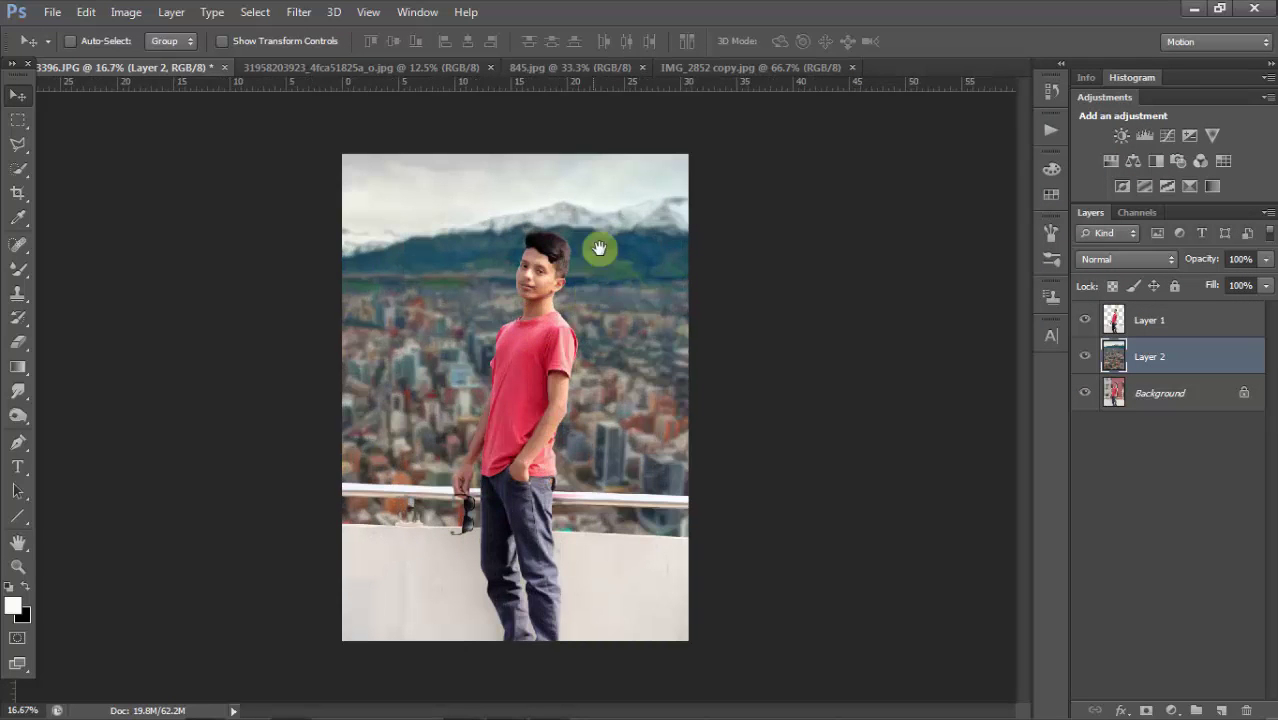
# - Try enlarging the boy's Layer 1 to about 110% with Free Transform, then undo it
pyautogui.click(1138, 322)
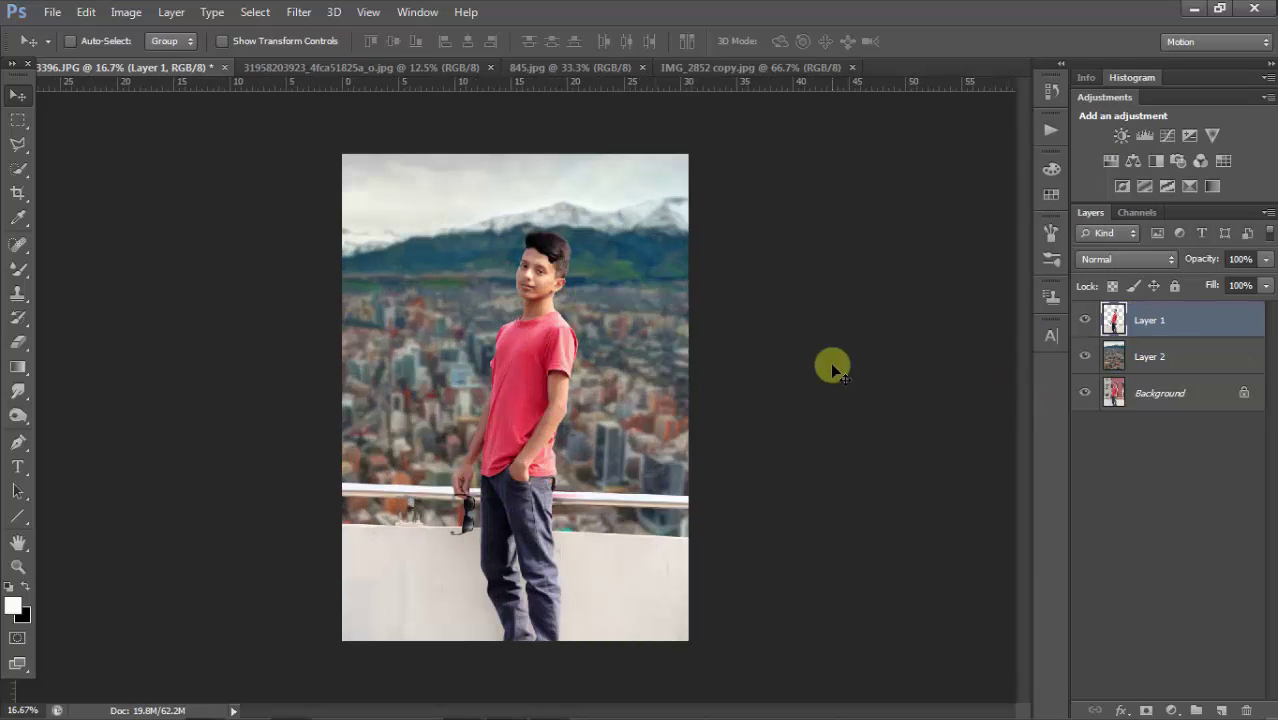
pyautogui.hotkey('ctrl', 't')
pyautogui.moveTo(695, 229); pyautogui.dragTo(713, 183)
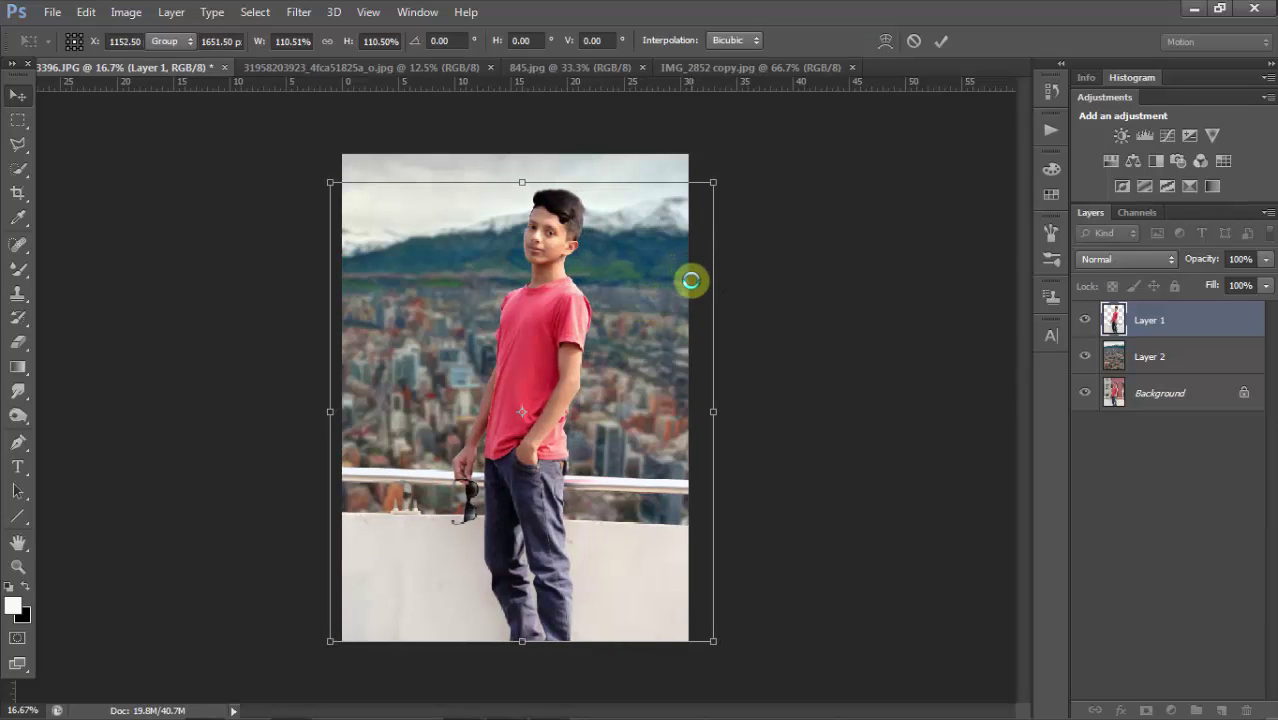
pyautogui.press('Return')
pyautogui.hotkey('ctrl', 'z')
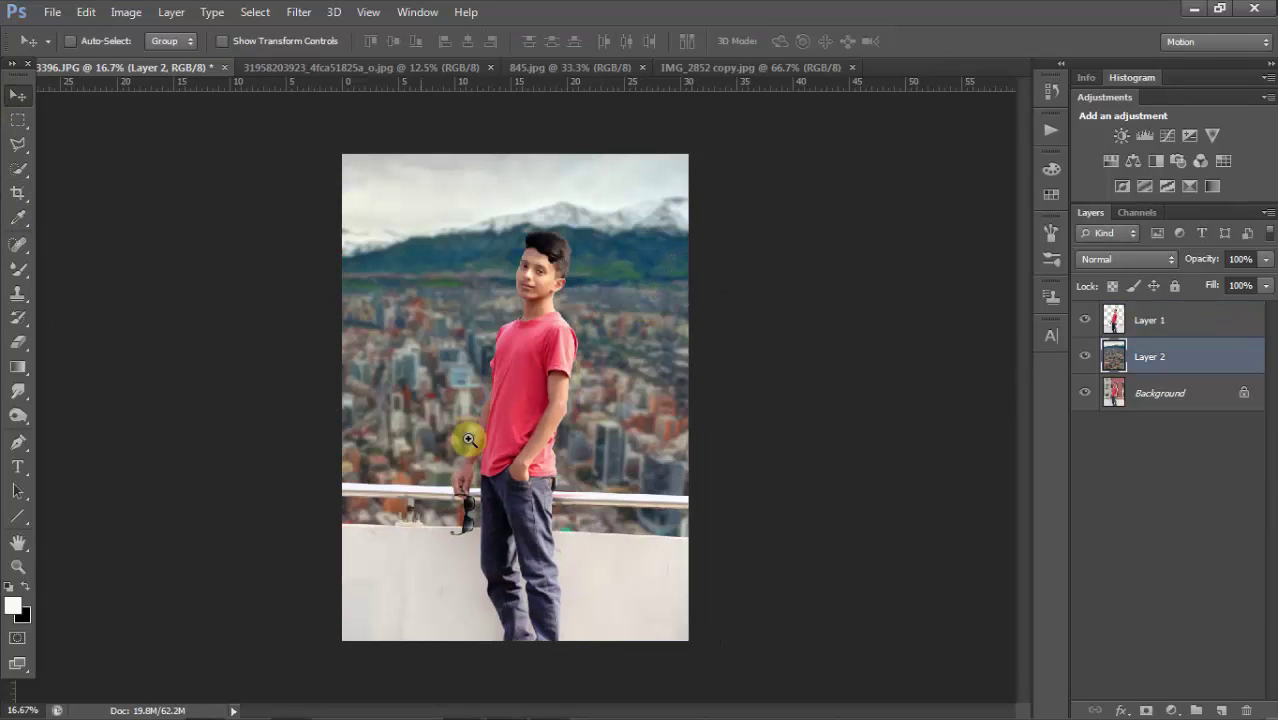
pyautogui.click(469, 439)
pyautogui.keyDown('alt'); pyautogui.click(473, 428); pyautogui.keyUp('alt')
pyautogui.keyDown('alt'); pyautogui.click(473, 428); pyautogui.keyUp('alt')
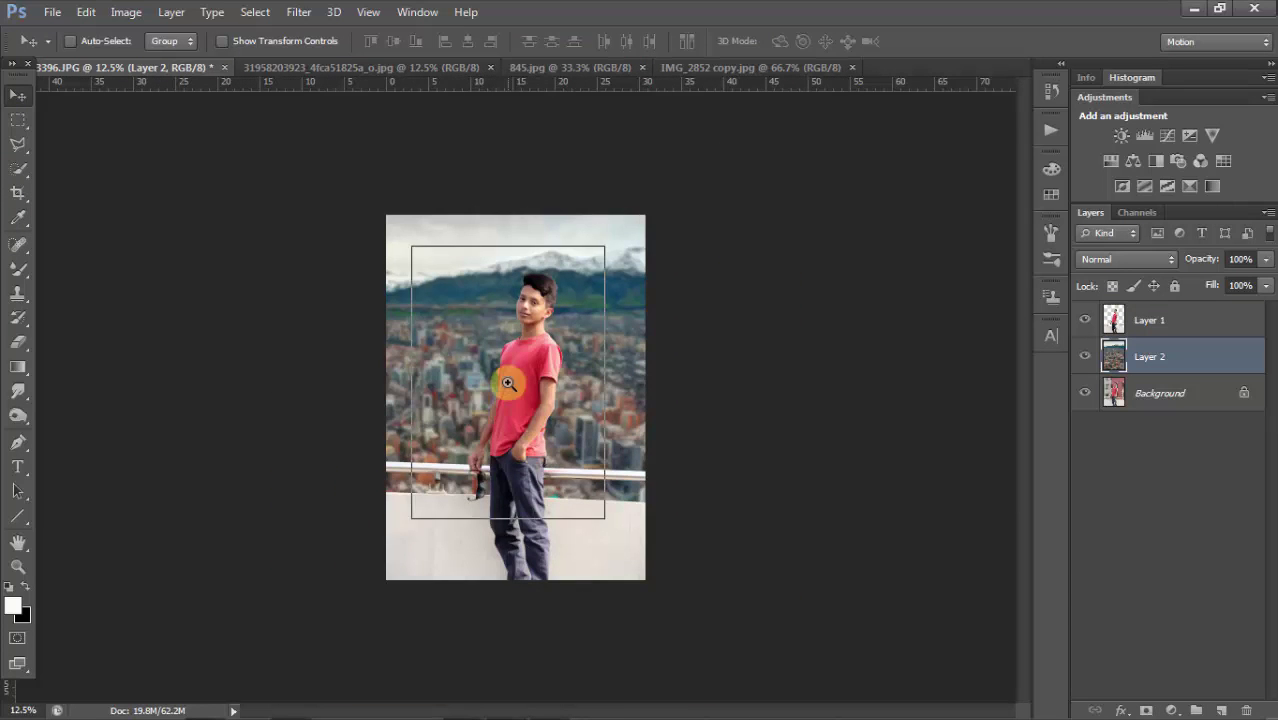
pyautogui.click(471, 508)
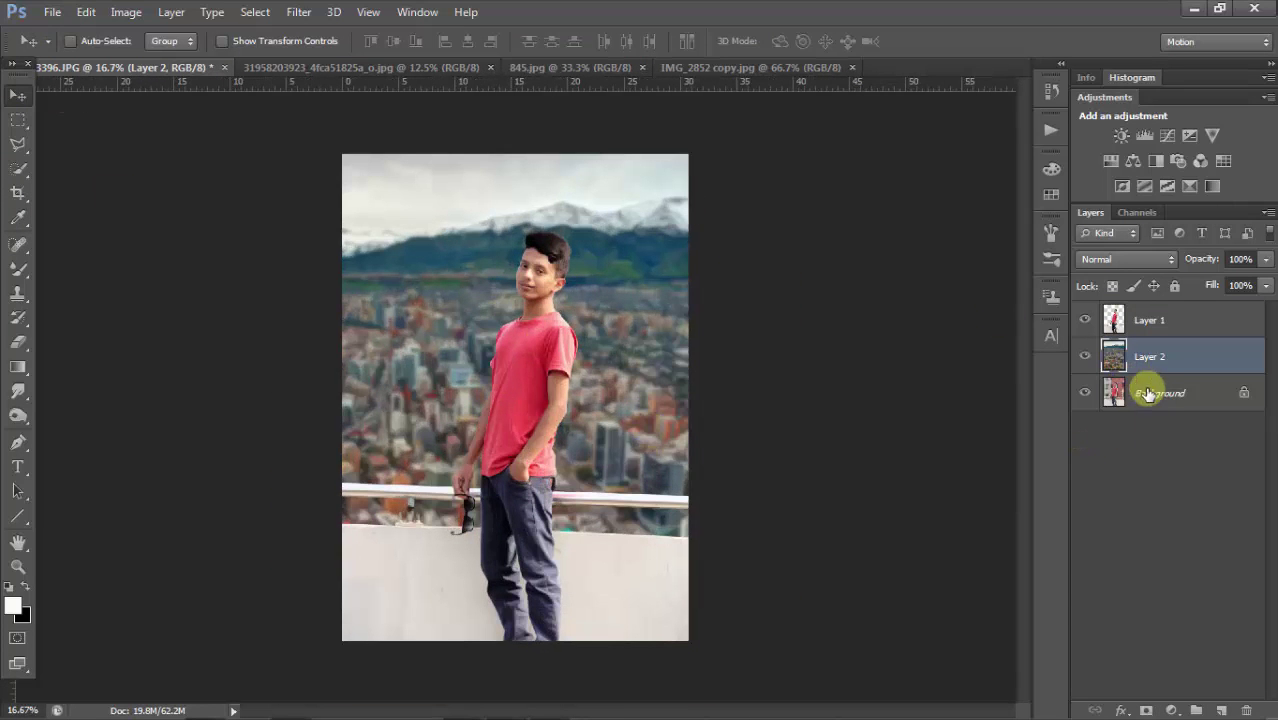
# - Toggle the background and boy layers' visibility to compare, then show the fill/adjustment layer list
pyautogui.click(1085, 357)
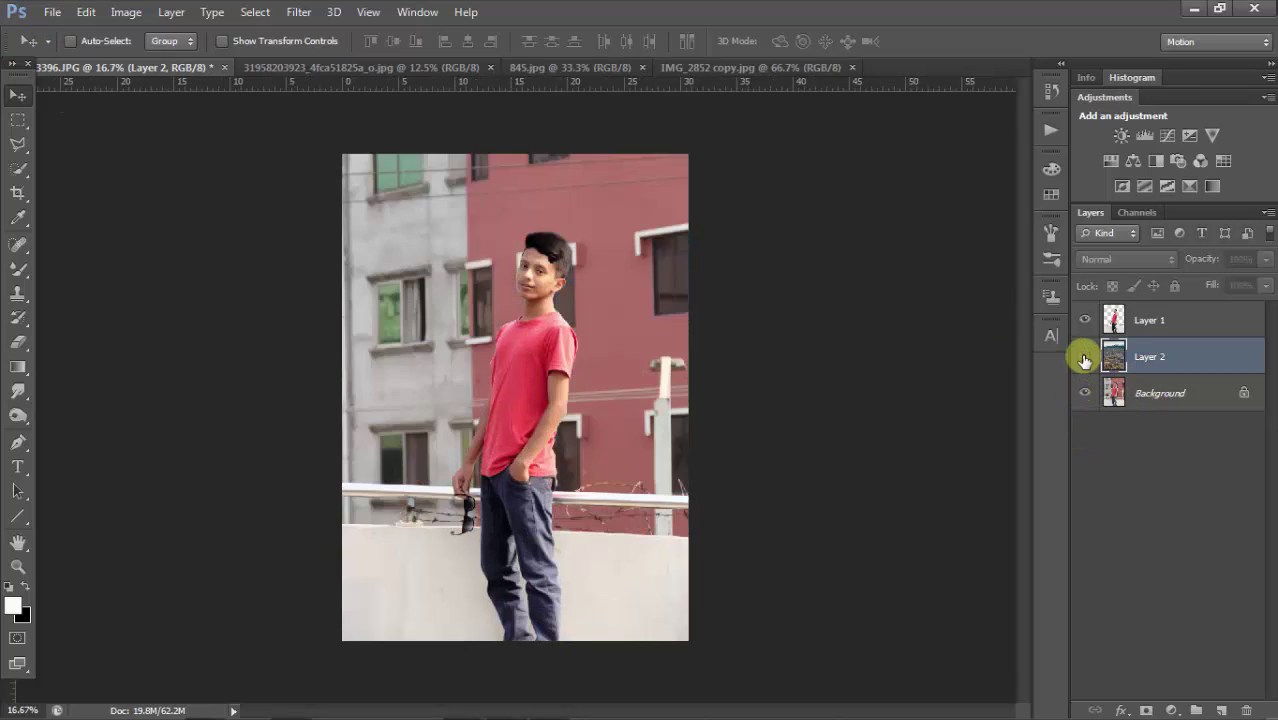
pyautogui.click(1085, 357)
pyautogui.click(1085, 357)
pyautogui.click(1085, 357)
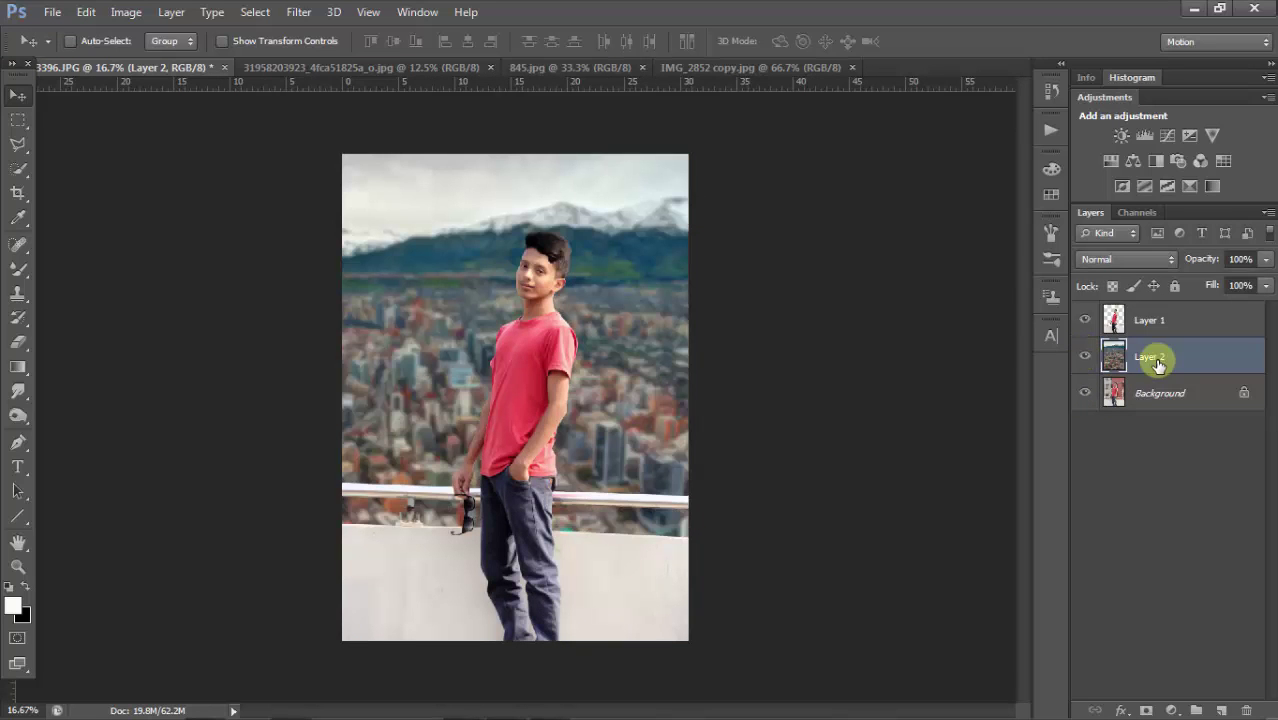
pyautogui.click(1085, 320)
pyautogui.click(1085, 320)
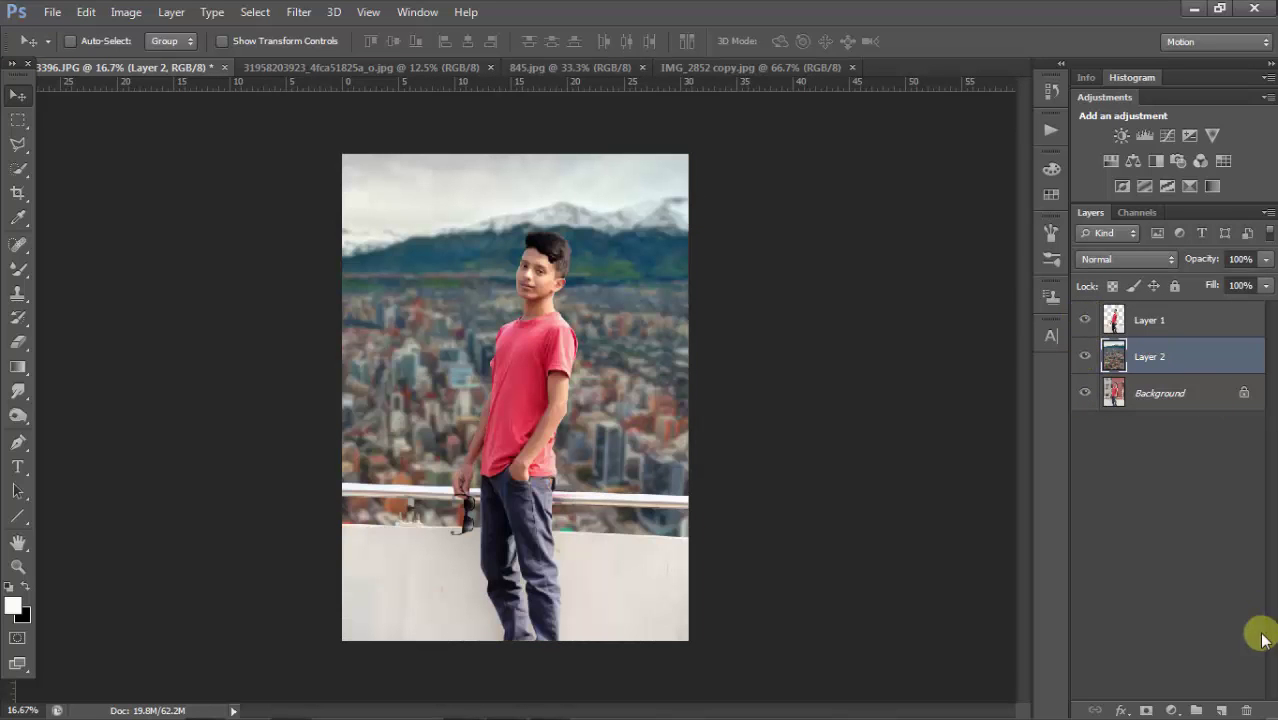
pyautogui.click(1174, 710)
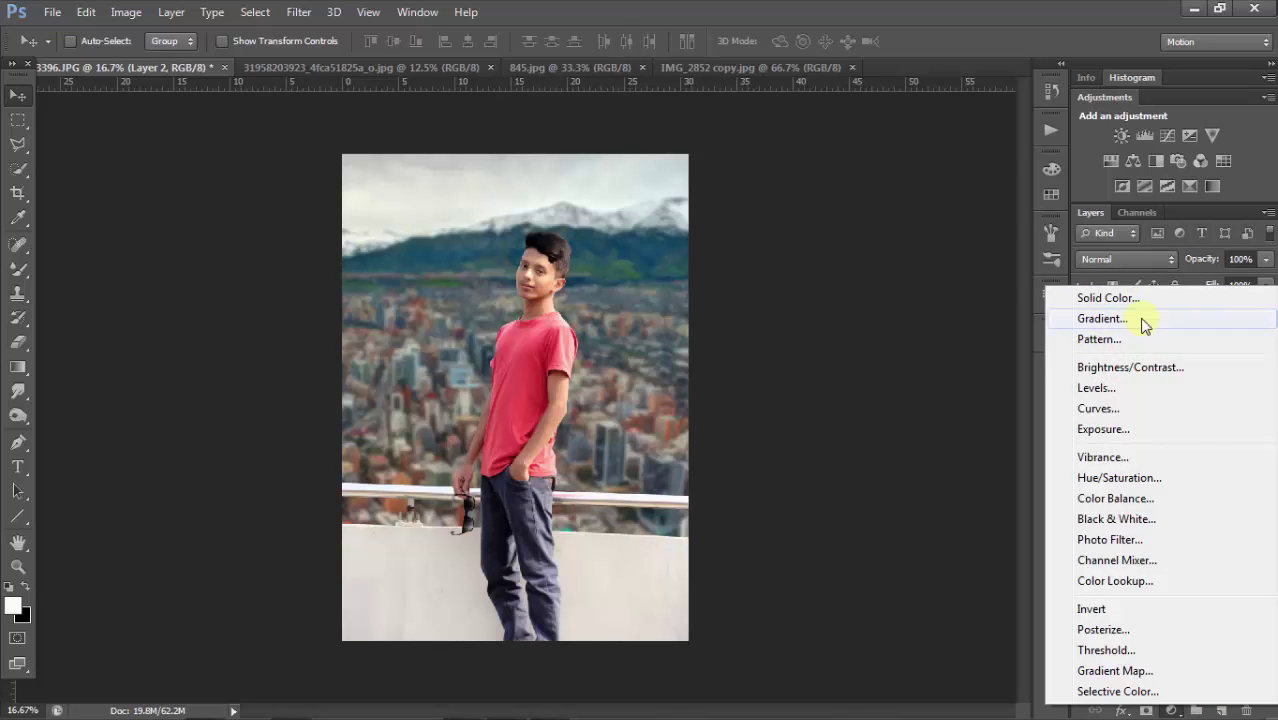
# - Start a Gradient Fill layer, then cancel it without changes
pyautogui.click(1143, 320)
pyautogui.click(914, 207)
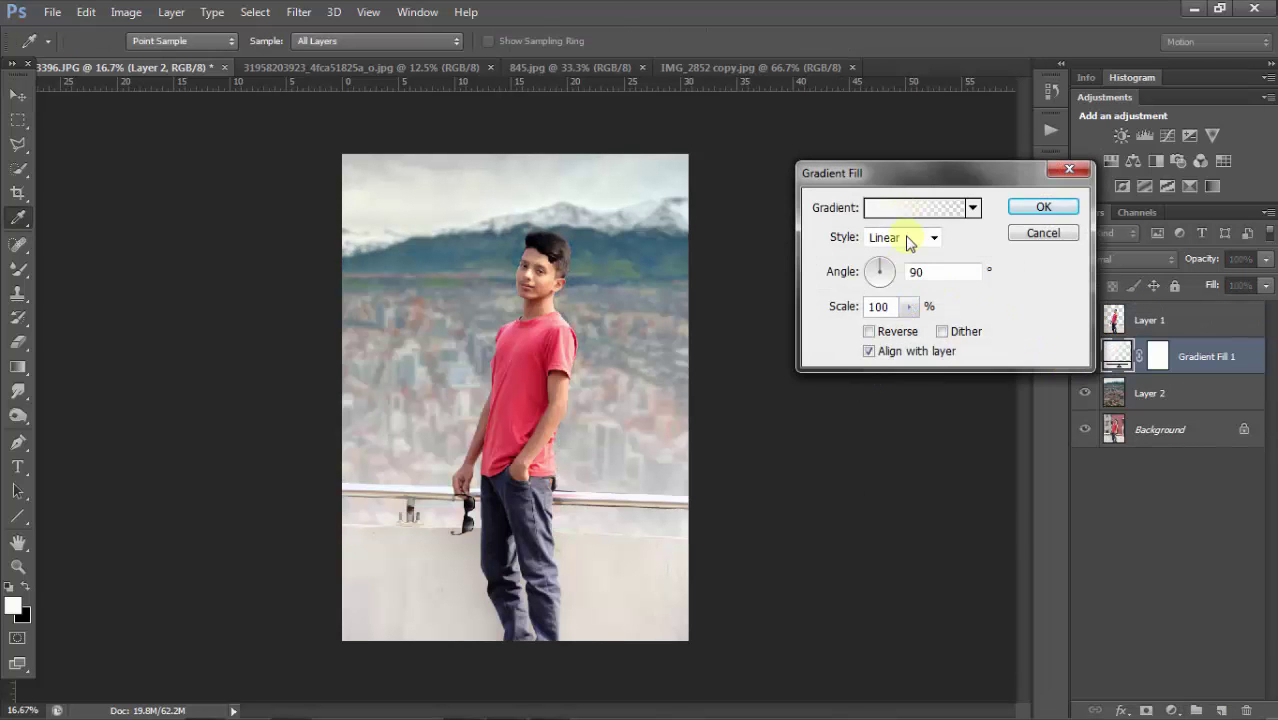
pyautogui.click(1210, 147)
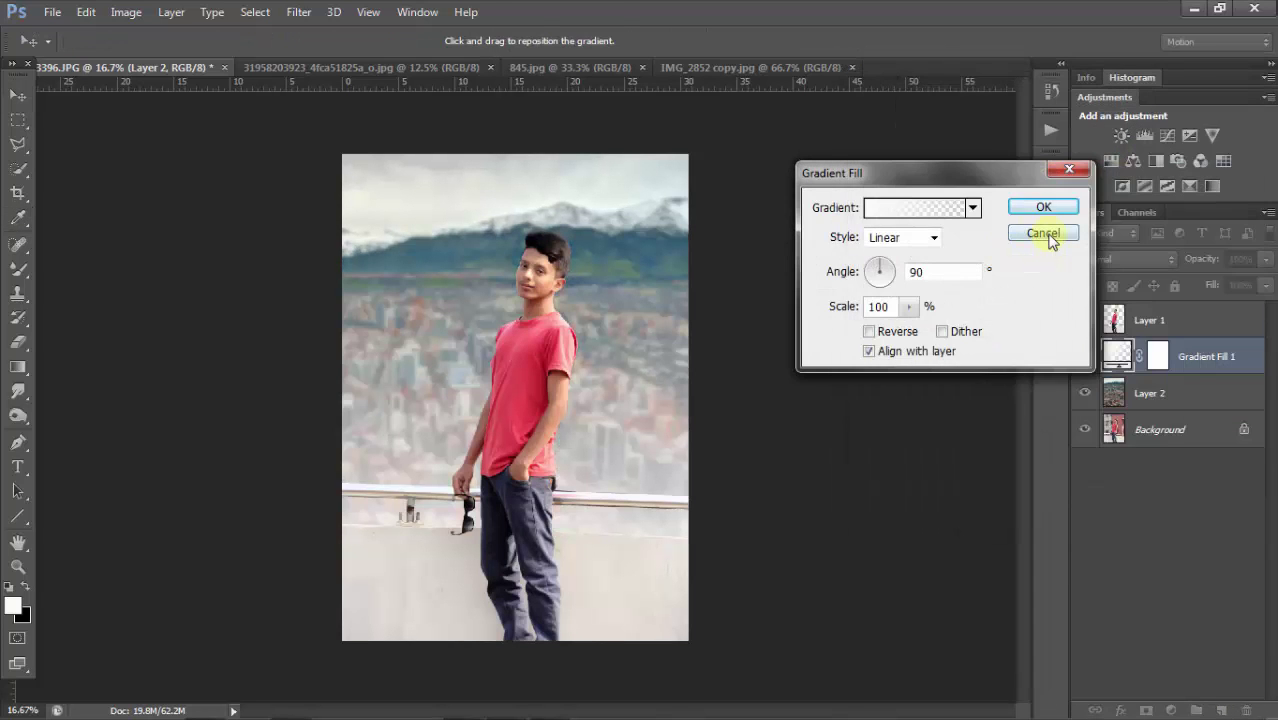
pyautogui.click(1045, 233)
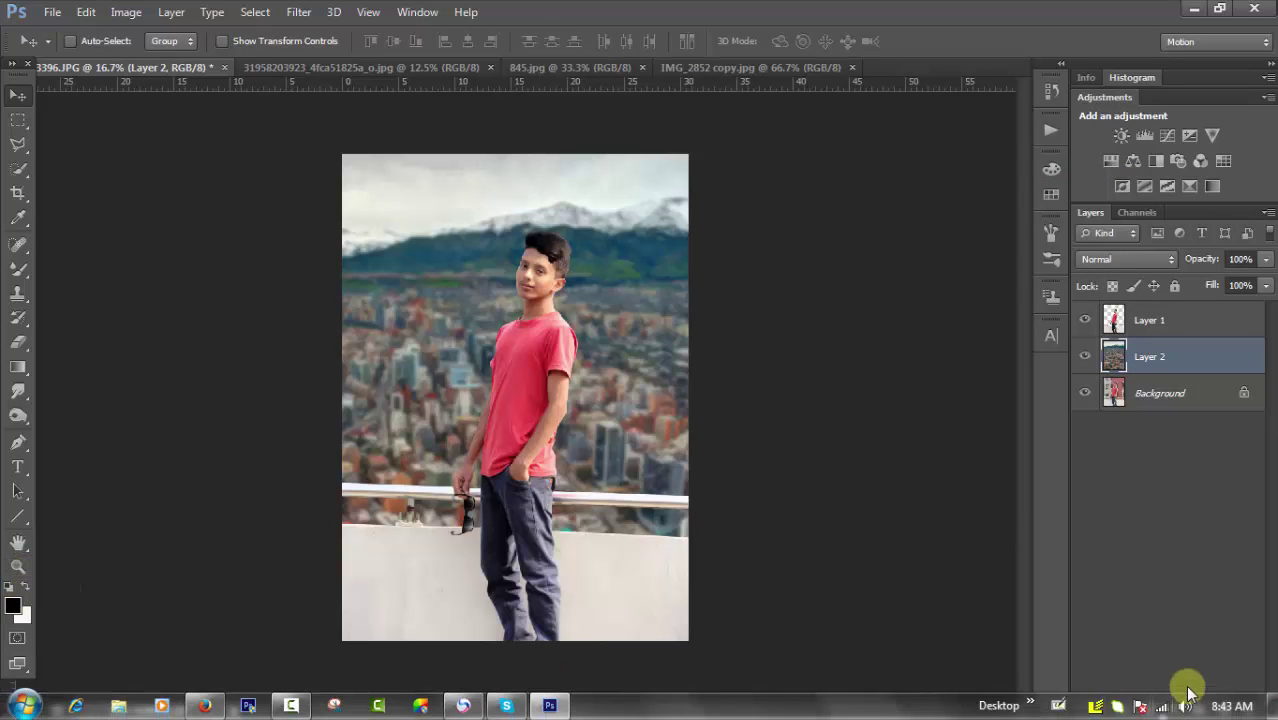
# - Add a Gradient Fill layer repositioned over the photo
pyautogui.click(1171, 710)
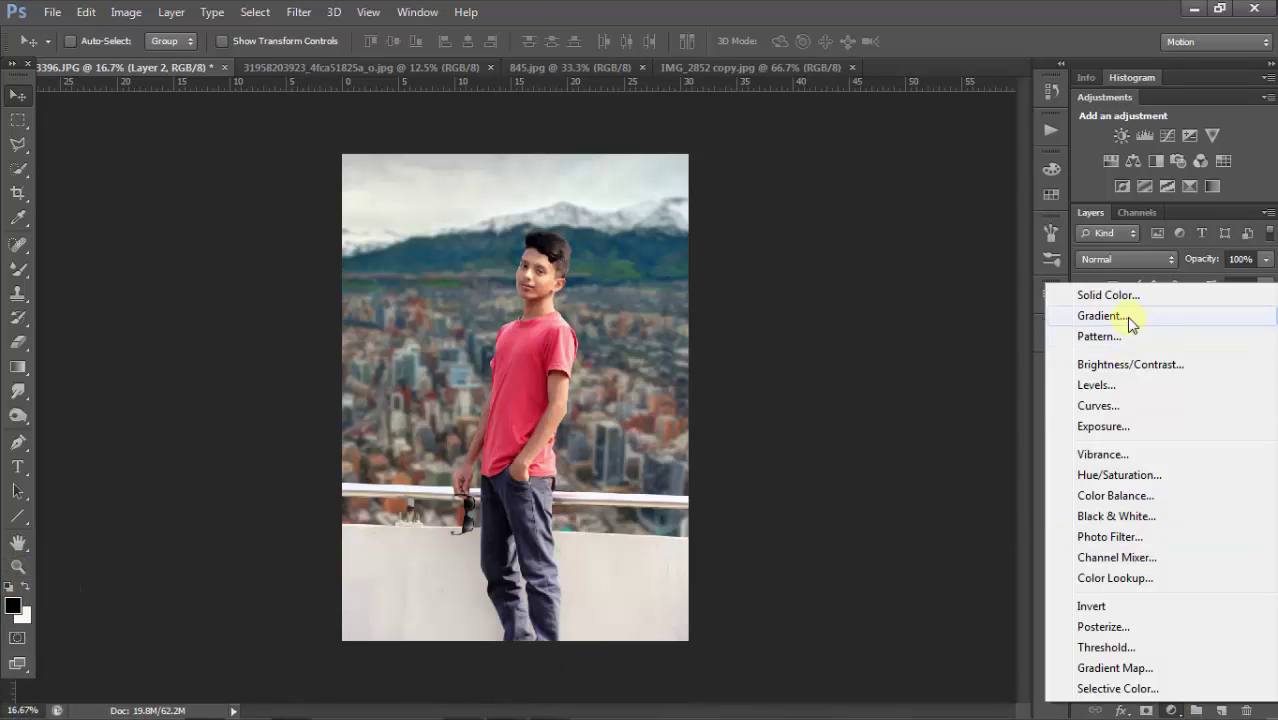
pyautogui.click(1099, 315)
pyautogui.moveTo(608, 306)
pyautogui.mouseDown()
pyautogui.moveTo(622, 600)
pyautogui.moveTo(630, 466)
pyautogui.mouseUp()
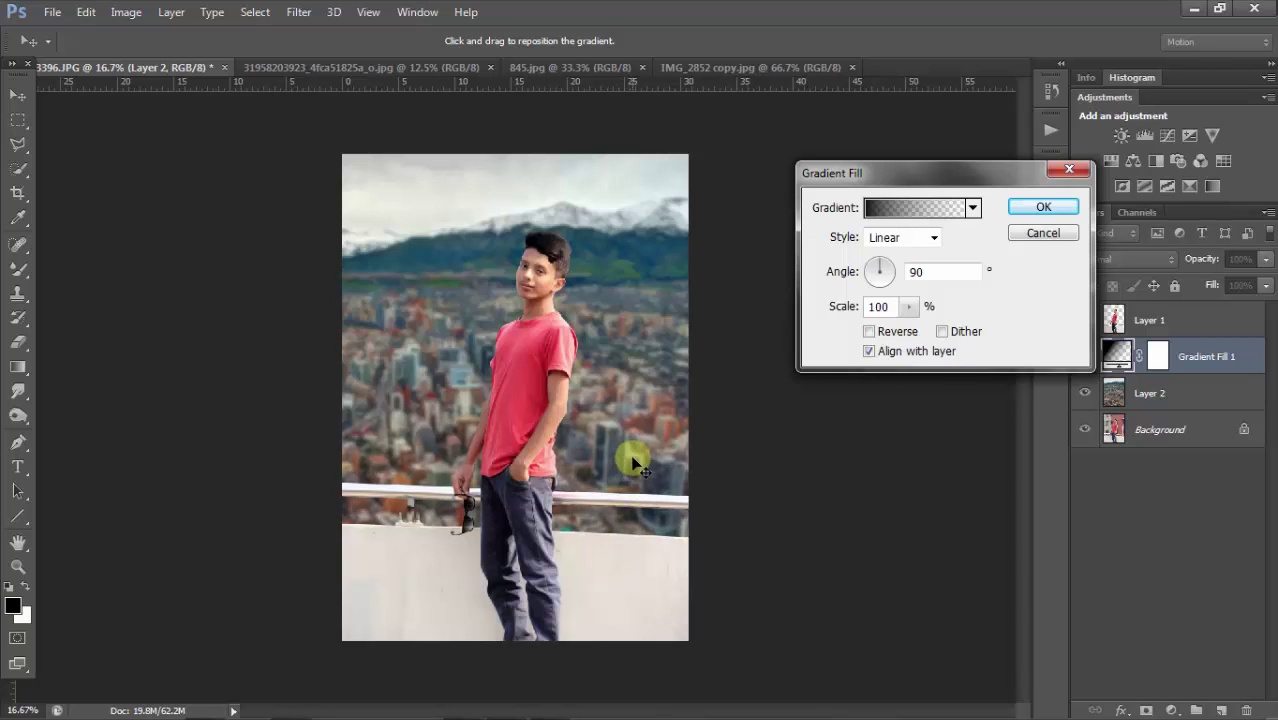
pyautogui.click(1079, 207)
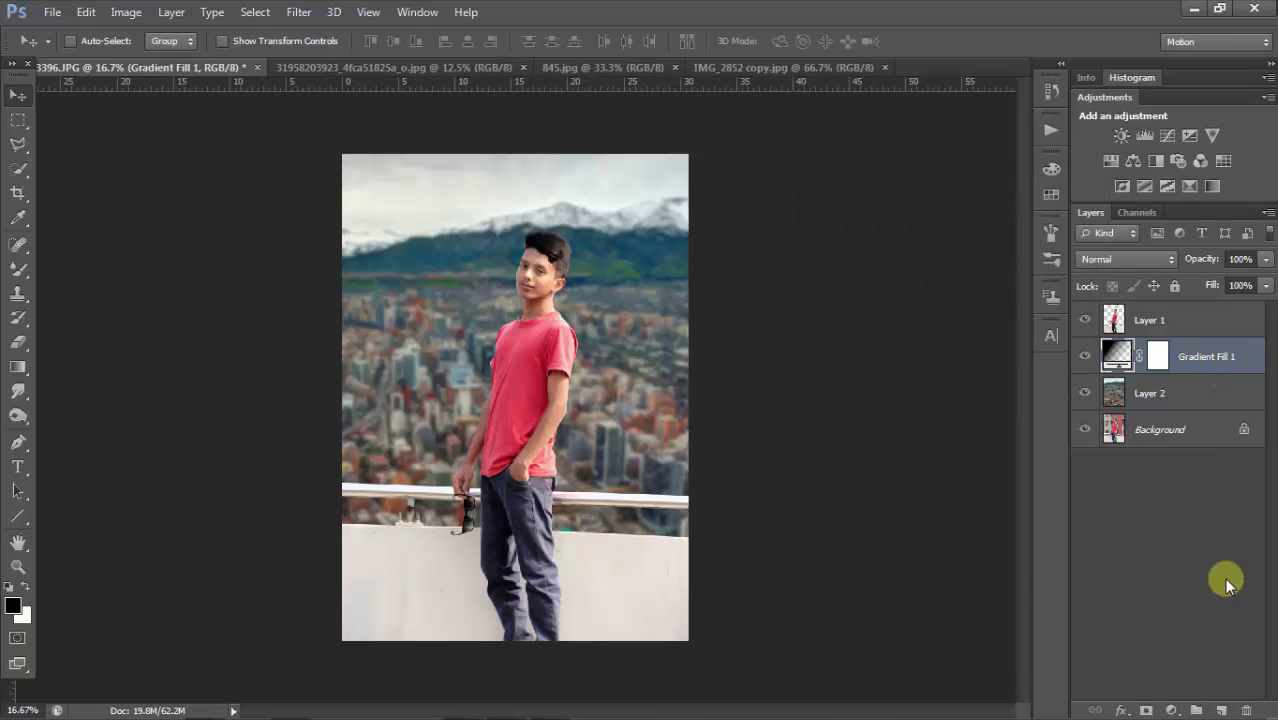
# - Above Layer 1, add a second Gradient Fill shifted over the photo's lower part
pyautogui.click(1150, 320)
pyautogui.click(1171, 710)
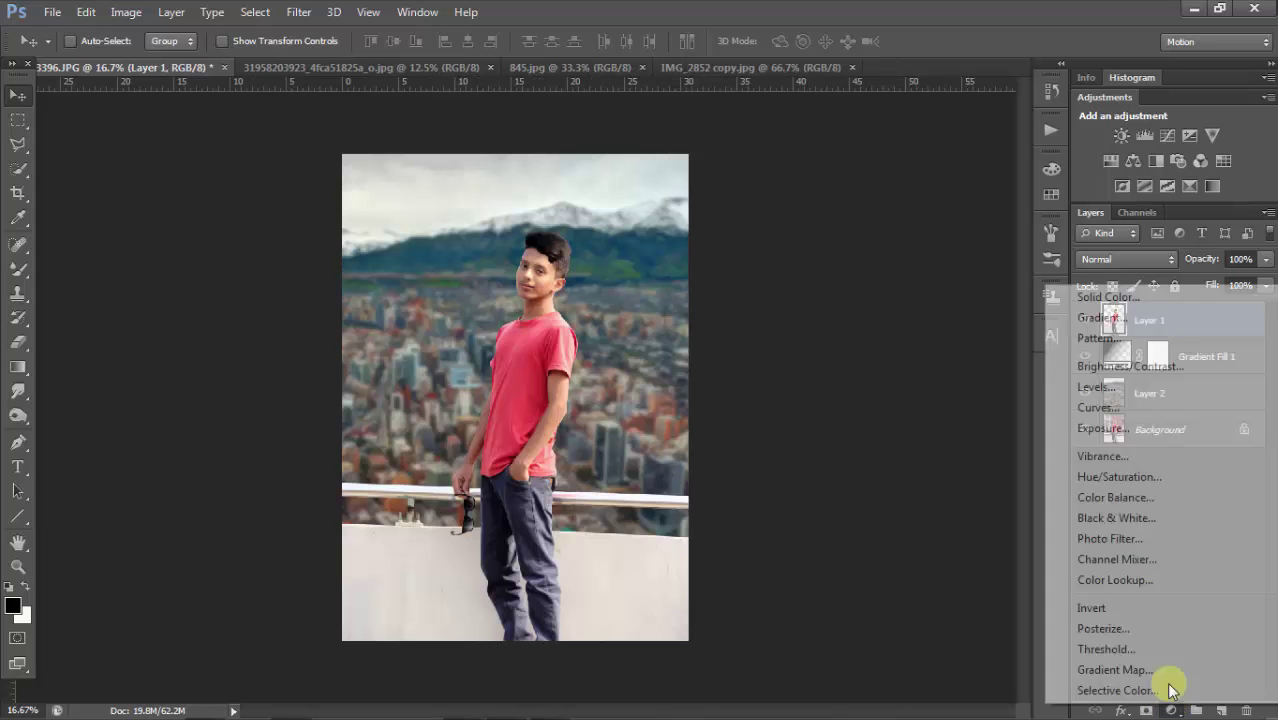
pyautogui.click(1099, 316)
pyautogui.moveTo(662, 371)
pyautogui.mouseDown()
pyautogui.moveTo(650, 708)
pyautogui.moveTo(647, 494)
pyautogui.mouseUp()
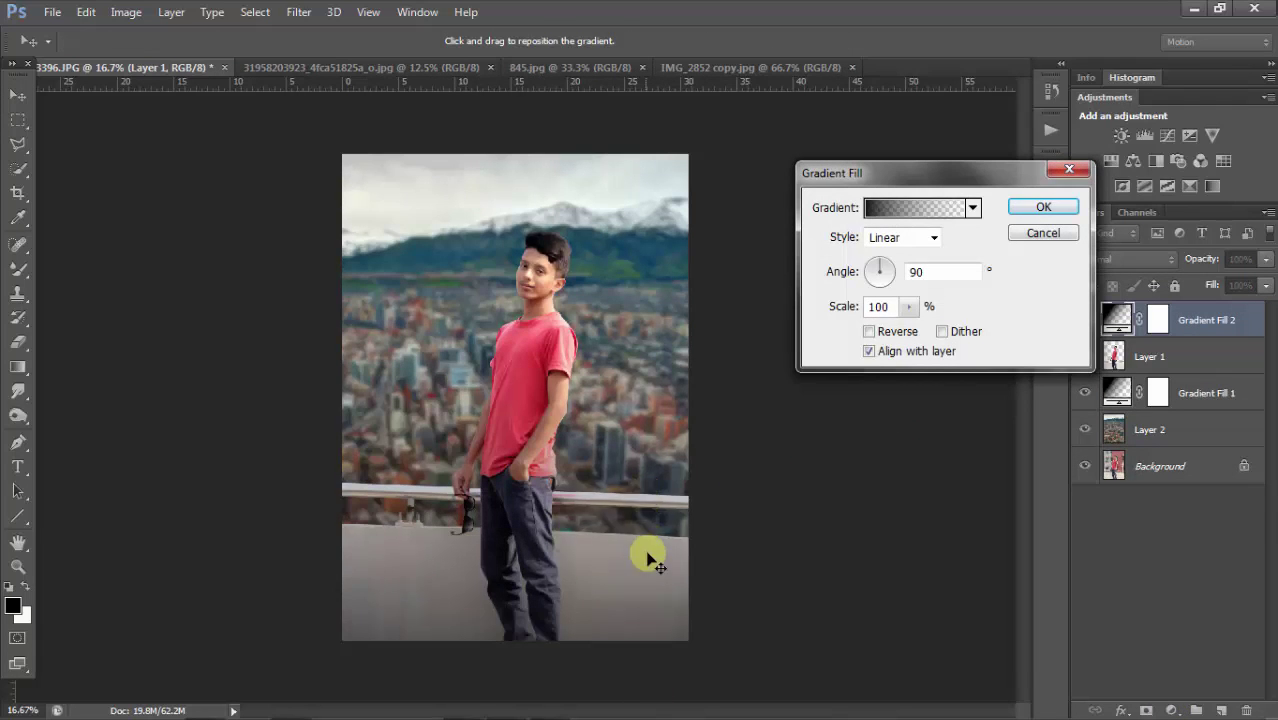
pyautogui.moveTo(648, 552)
pyautogui.mouseDown()
pyautogui.moveTo(653, 634)
pyautogui.moveTo(650, 592)
pyautogui.moveTo(650, 613)
pyautogui.mouseUp()
pyautogui.click(1037, 207)
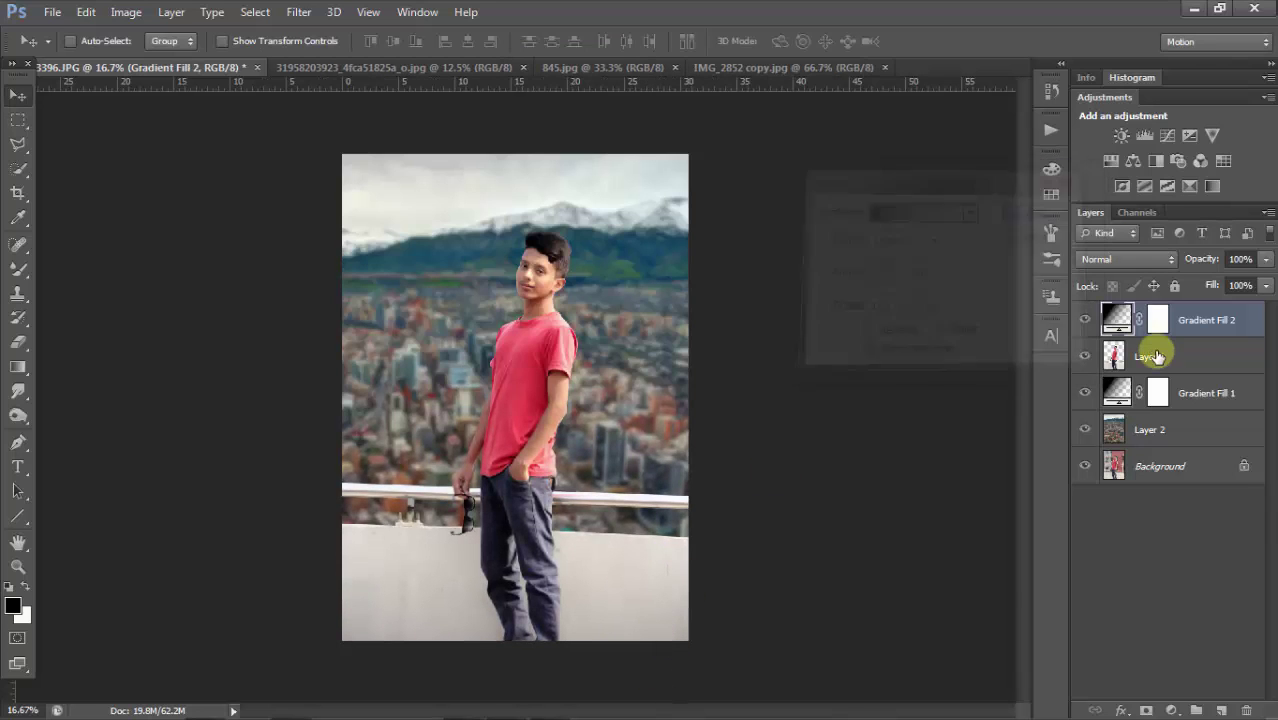
# - Duplicate the second gradient fill and re-angle the copy to about 49.57°
pyautogui.hotkey('ctrl', 'j')
pyautogui.doubleClick(1128, 326)
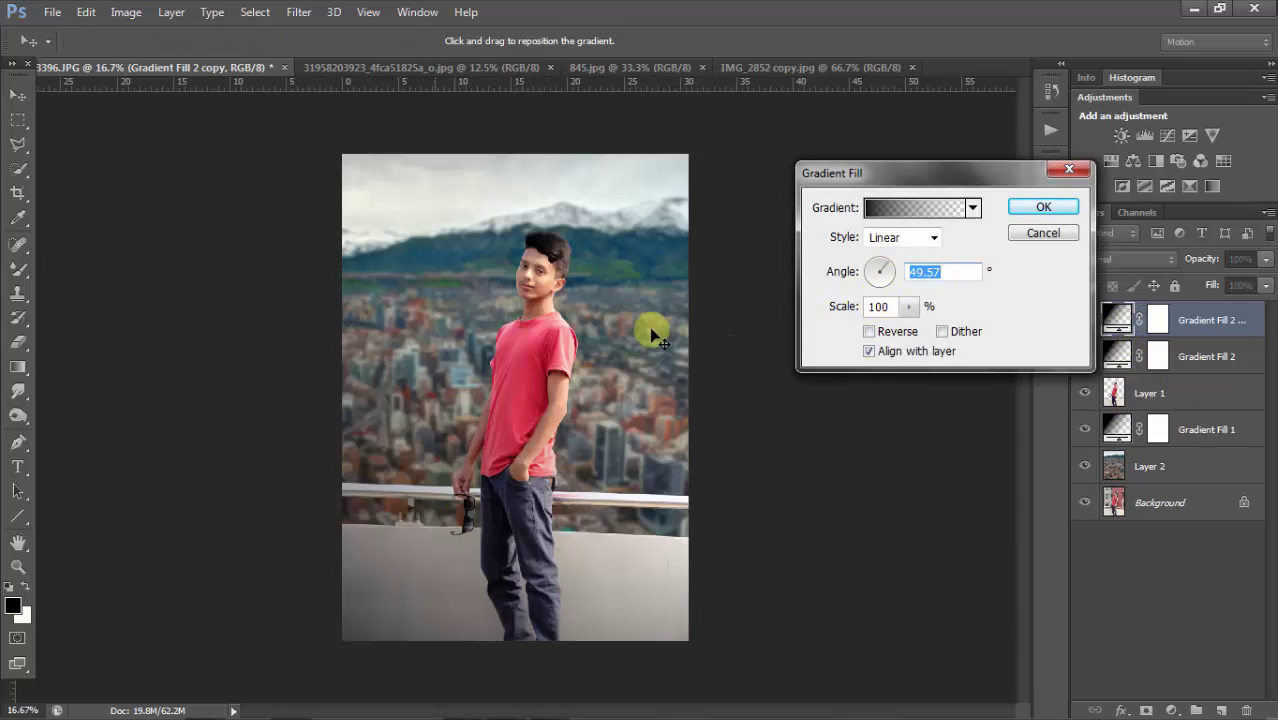
pyautogui.moveTo(650, 333)
pyautogui.mouseDown()
pyautogui.moveTo(471, 528)
pyautogui.moveTo(536, 535)
pyautogui.mouseUp()
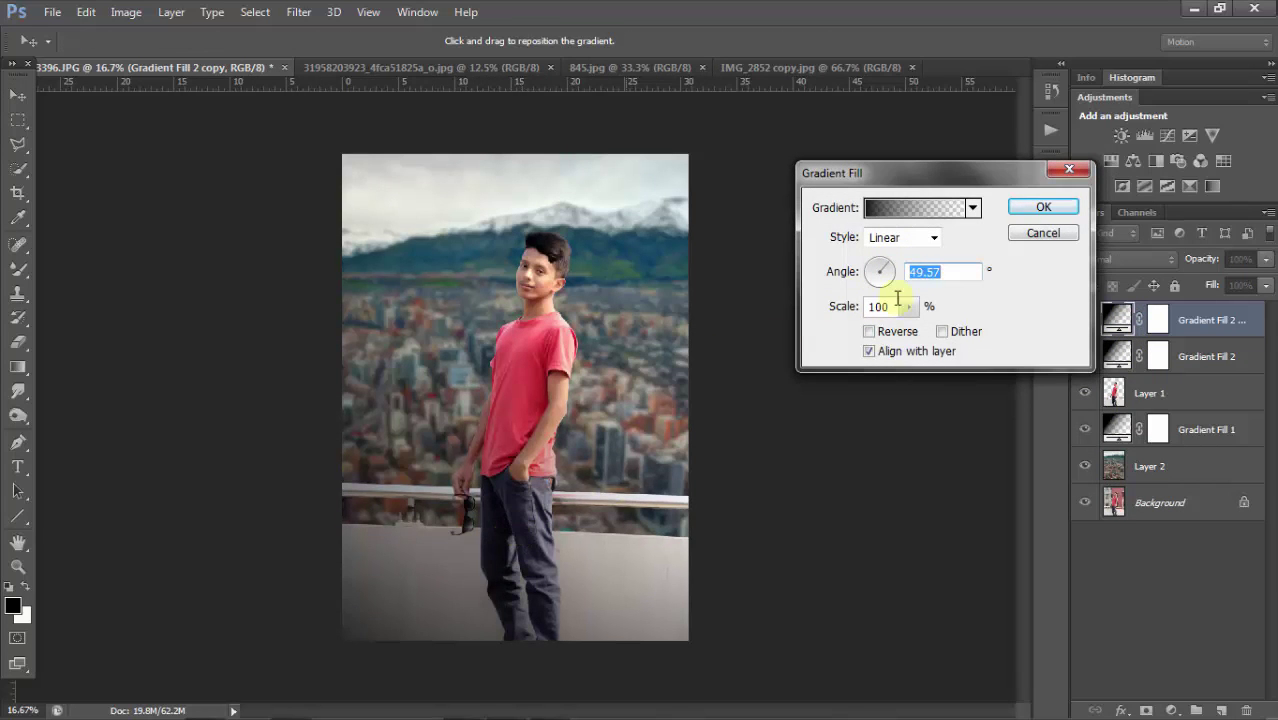
pyautogui.click(1038, 209)
pyautogui.hotkey('ctrl', '-')
pyautogui.hotkey('ctrl', '-')
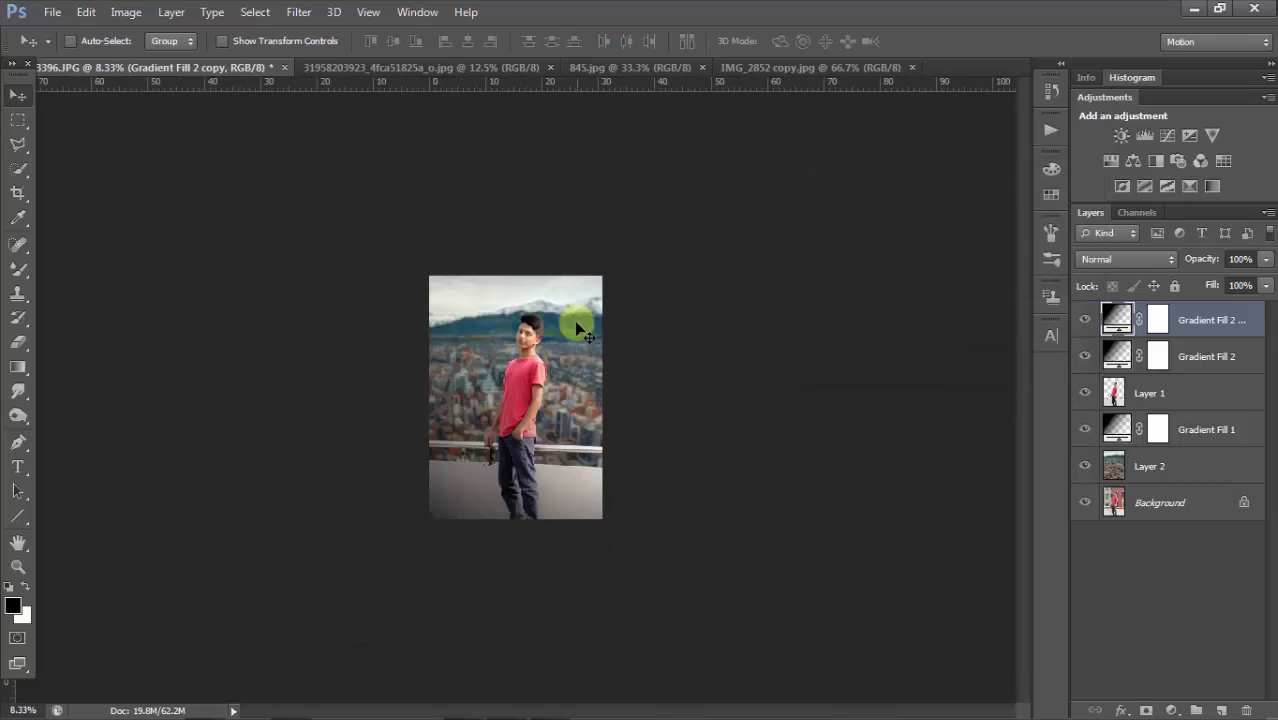
pyautogui.click(528, 291)
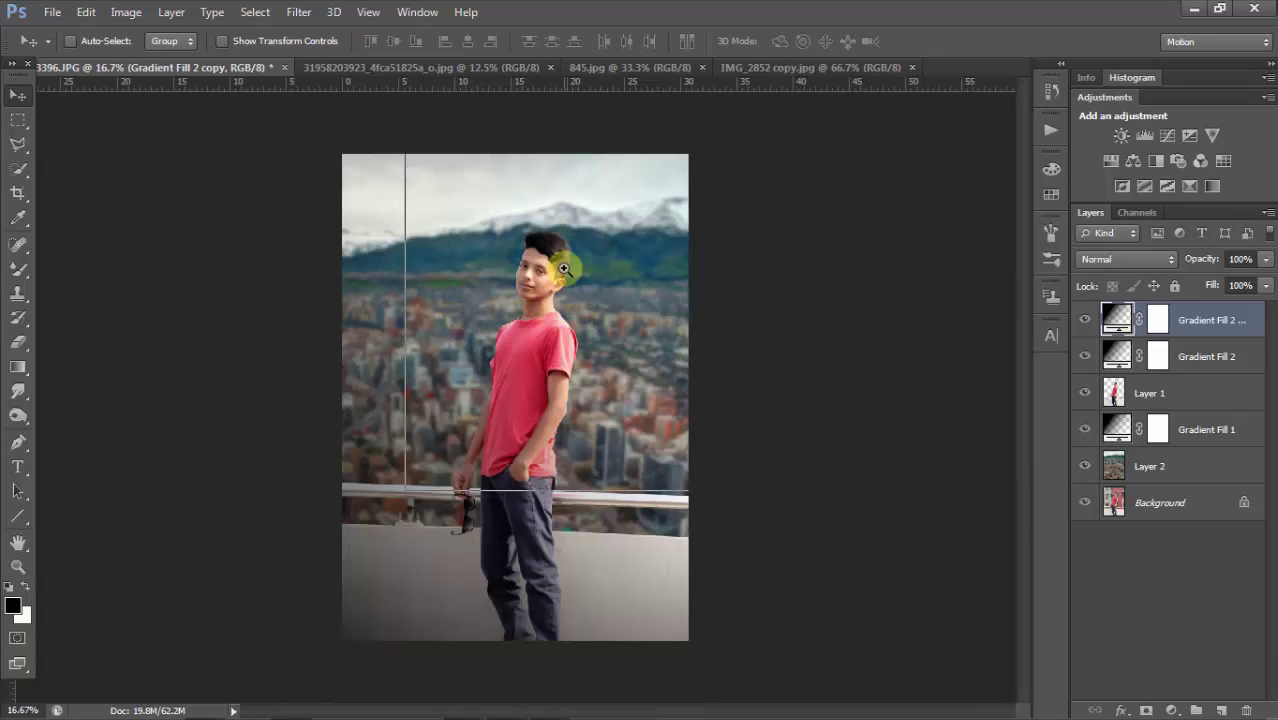
pyautogui.moveTo(564, 268)
pyautogui.mouseDown()
pyautogui.moveTo(528, 302)
pyautogui.moveTo(542, 349)
pyautogui.moveTo(596, 345)
pyautogui.mouseUp()
pyautogui.hotkey('ctrl', '+')
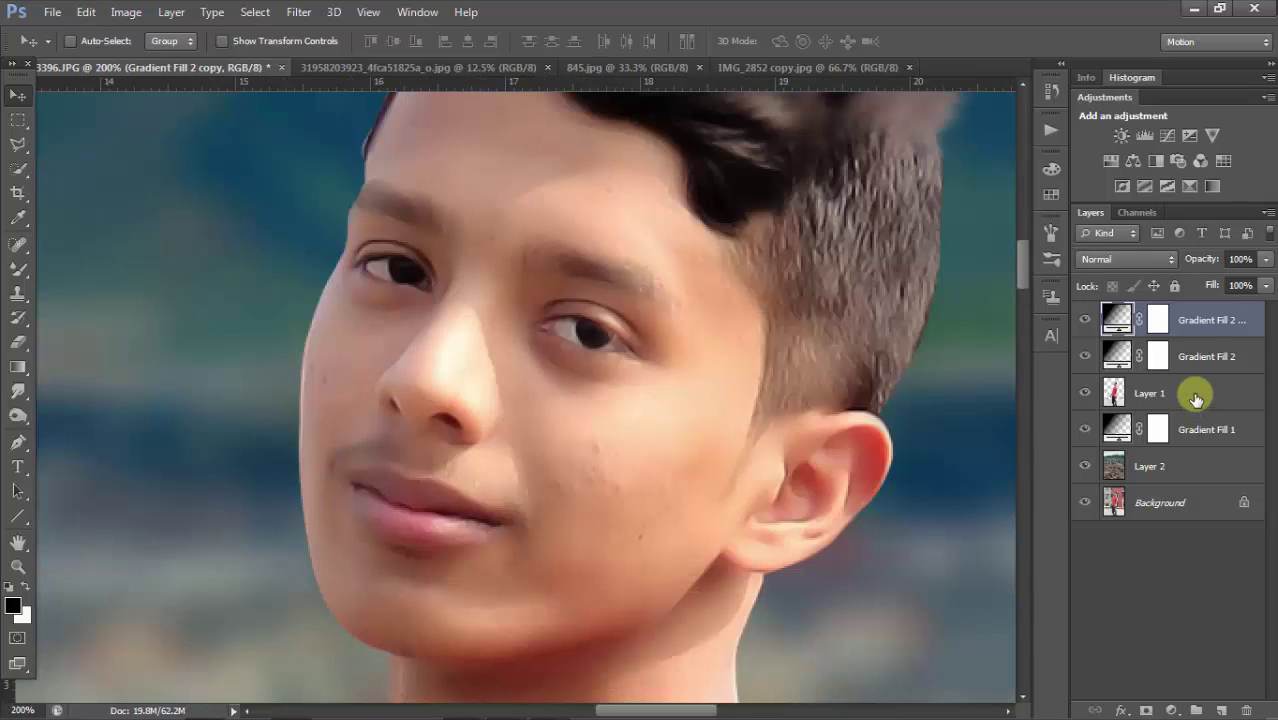
pyautogui.click(1196, 398)
pyautogui.click(21, 276)
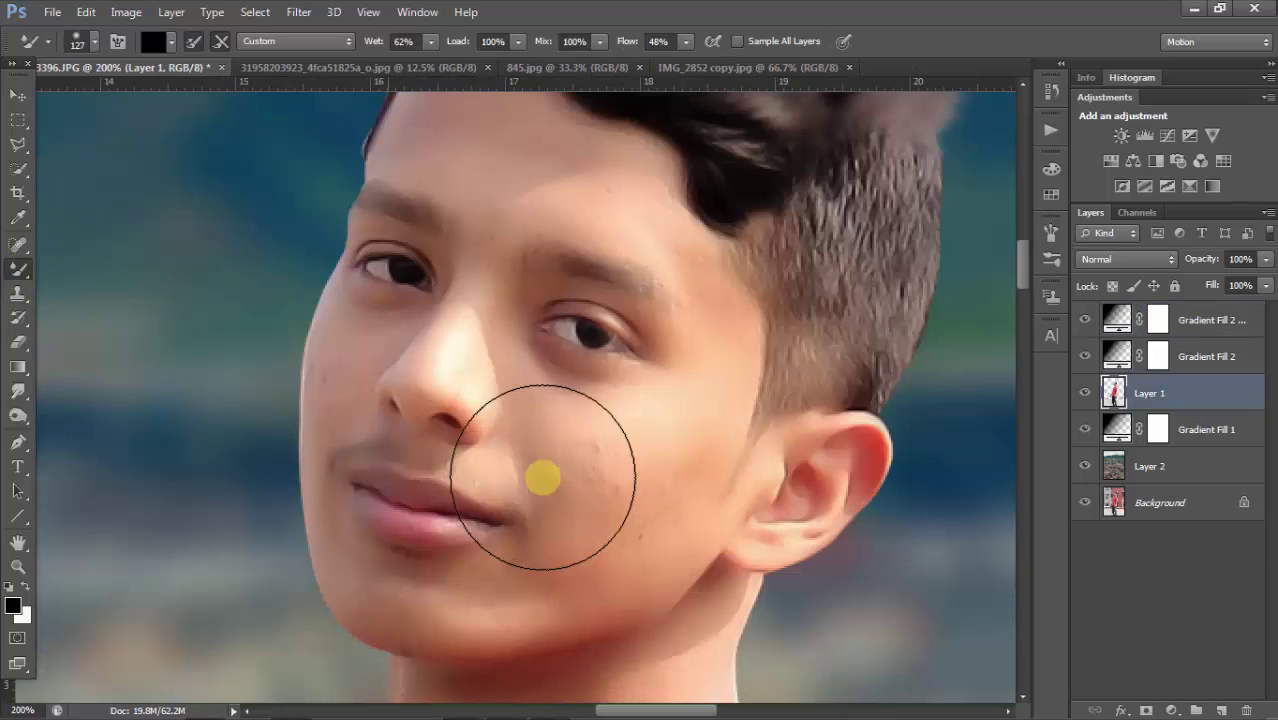
pyautogui.rightClick(634, 442)
pyautogui.click(601, 462)
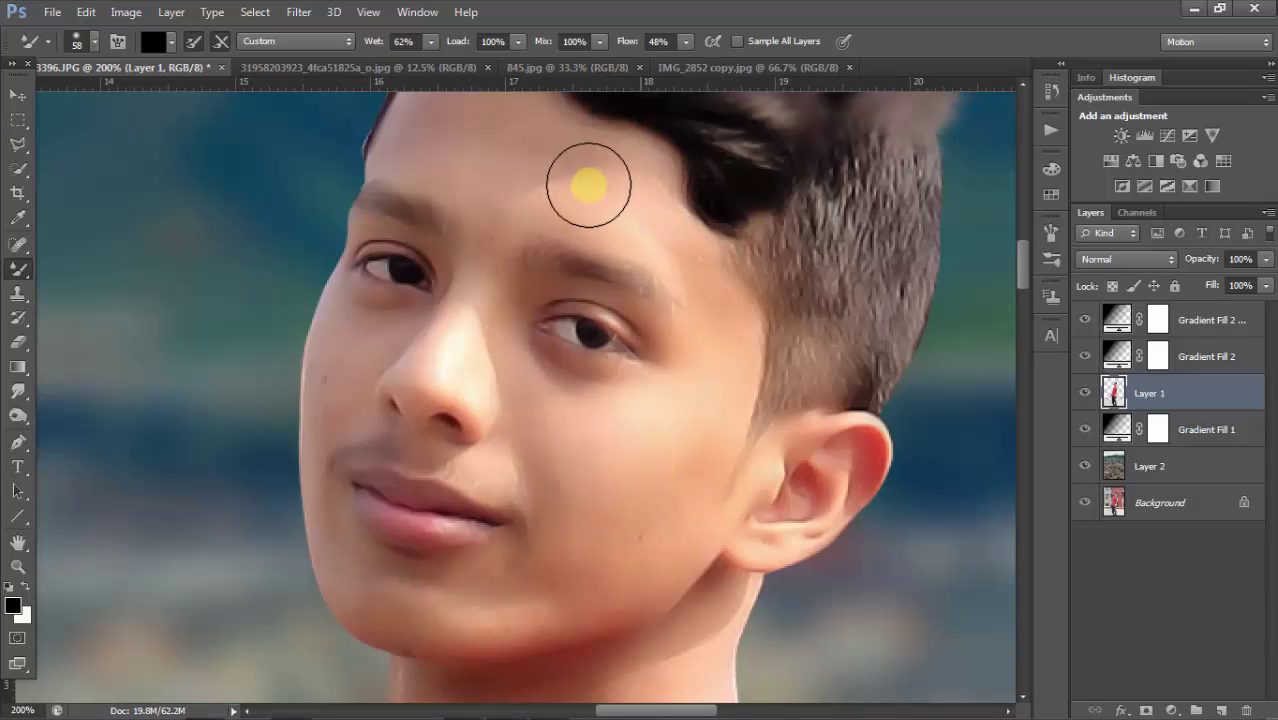
pyautogui.moveTo(471, 343); pyautogui.dragTo(542, 500)
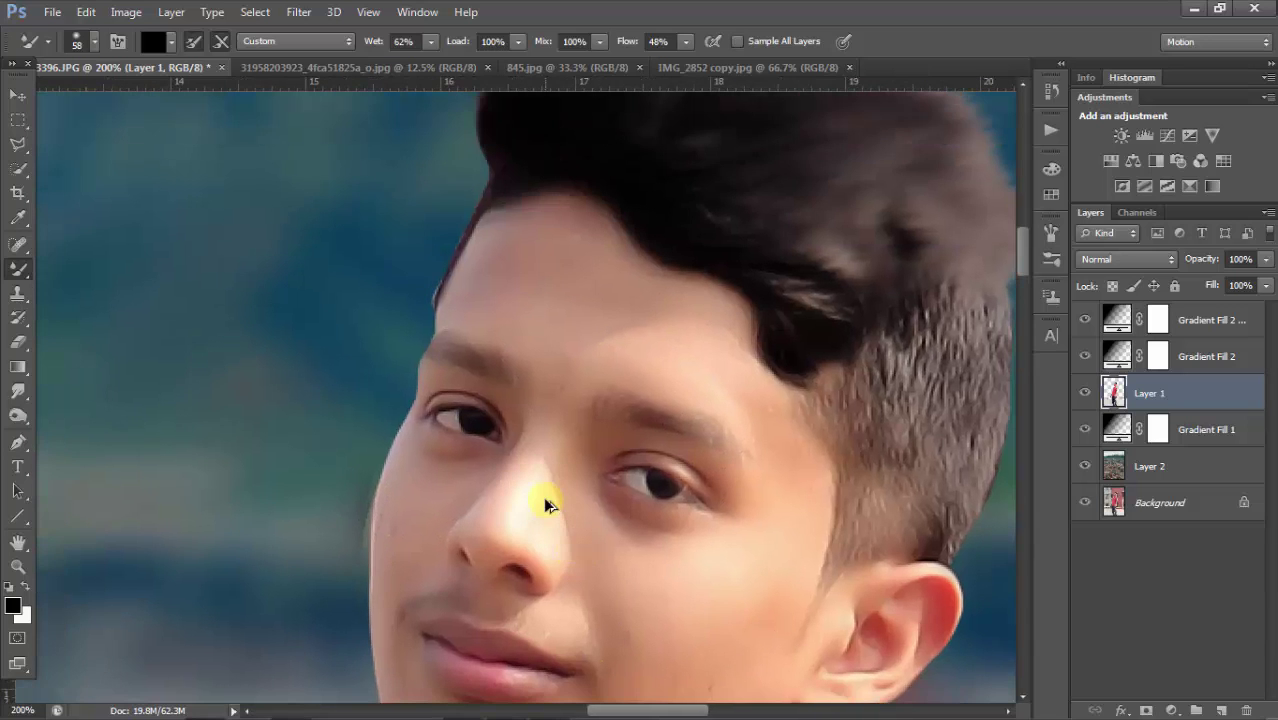
pyautogui.hotkey('ctrl', '-')
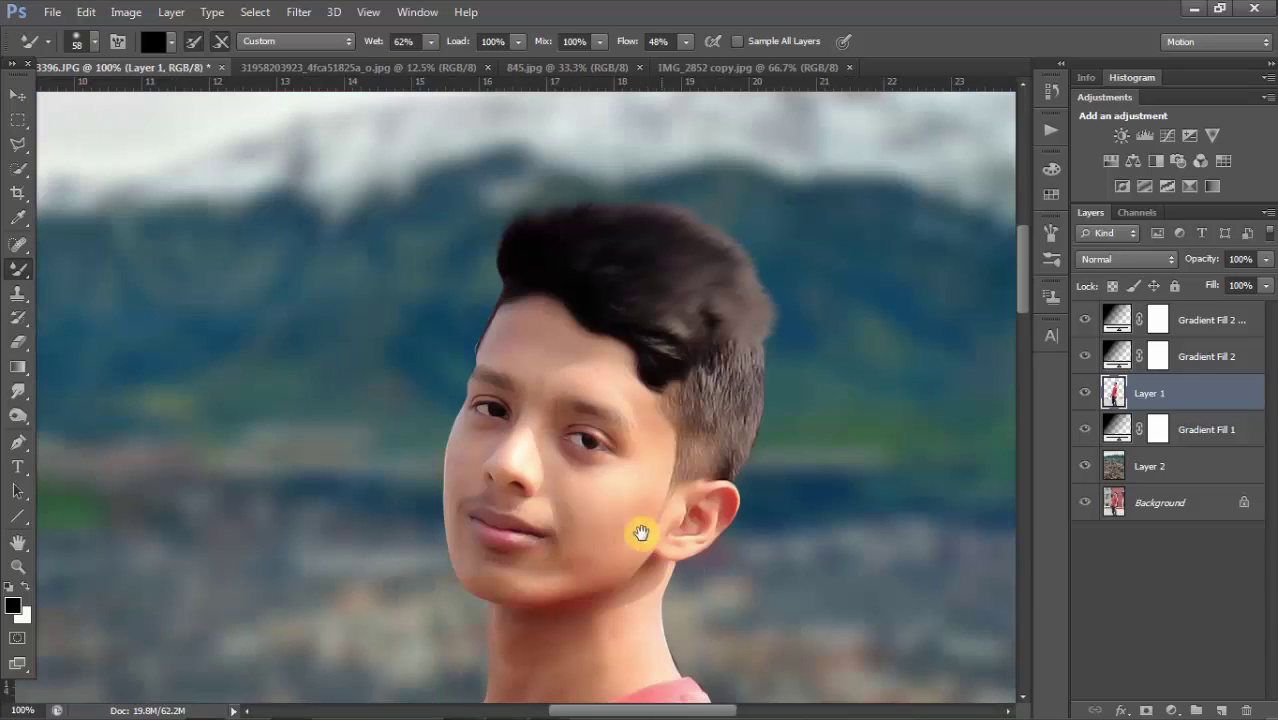
pyautogui.moveTo(642, 531); pyautogui.dragTo(608, 491)
pyautogui.moveTo(580, 617); pyautogui.dragTo(588, 522)
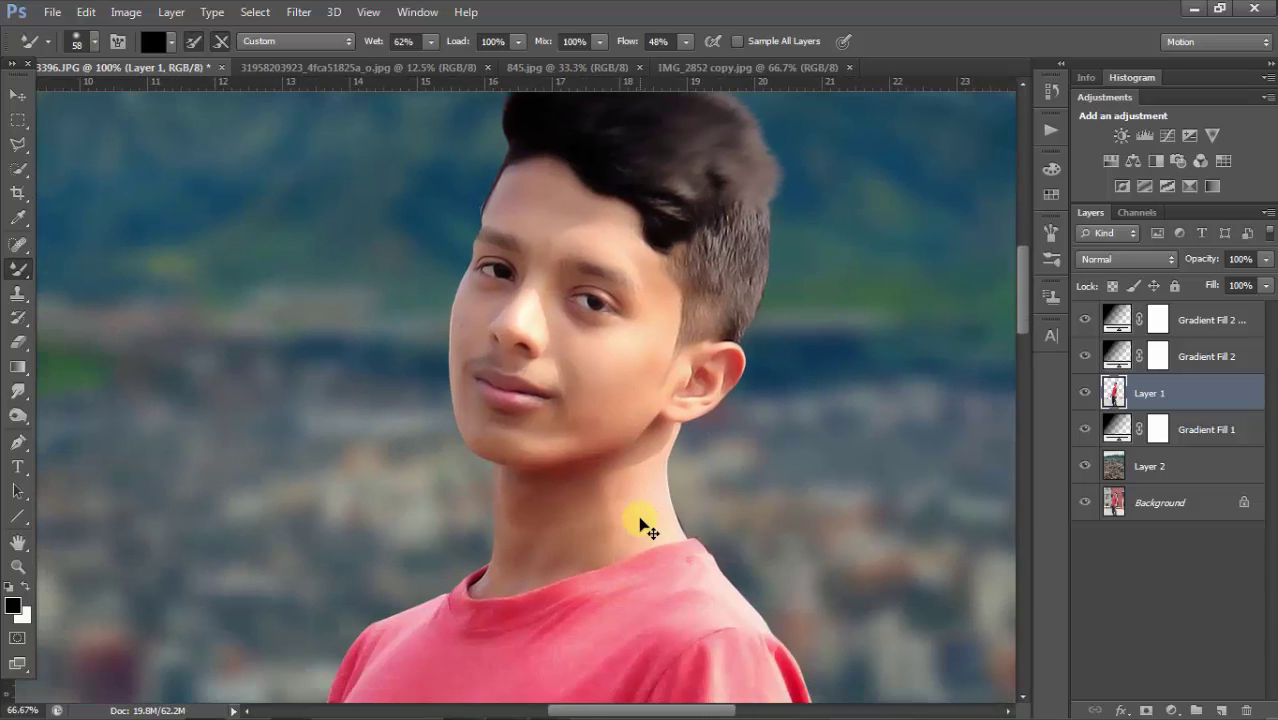
pyautogui.hotkey('ctrl', '-')
pyautogui.hotkey('ctrl', '-')
pyautogui.hotkey('ctrl', '-')
pyautogui.hotkey('ctrl', '-')
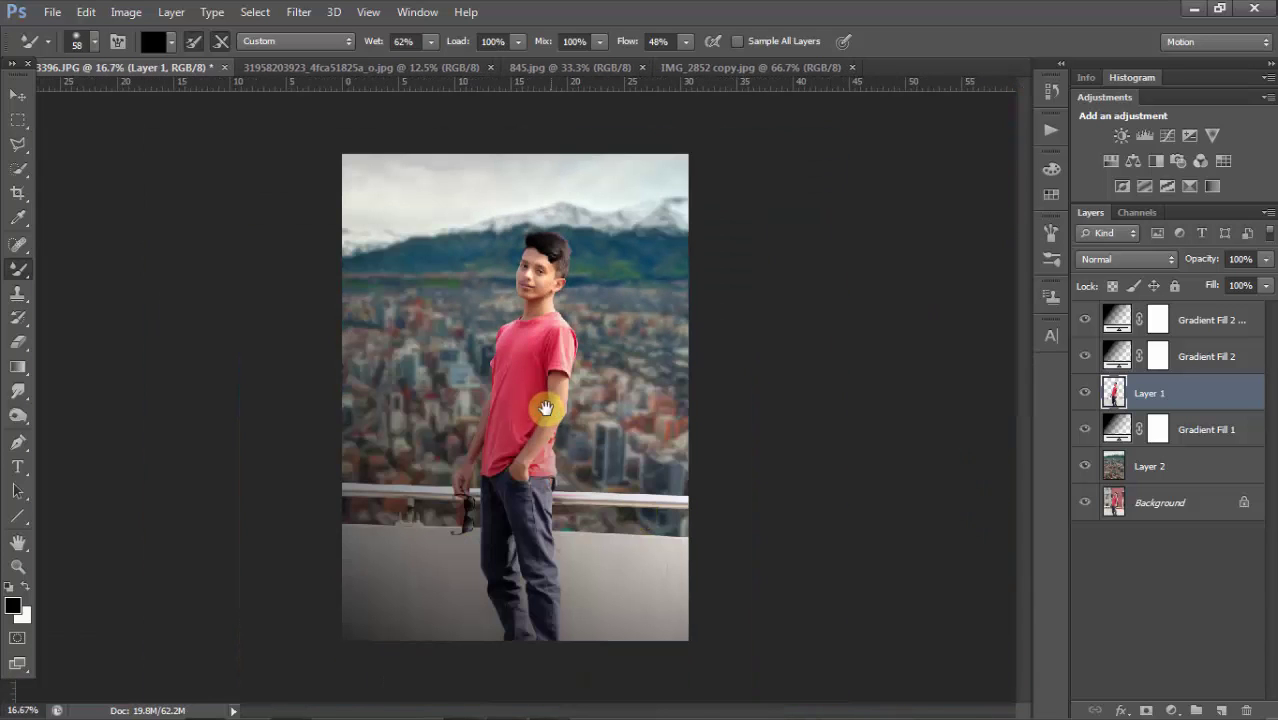
pyautogui.click(17, 96)
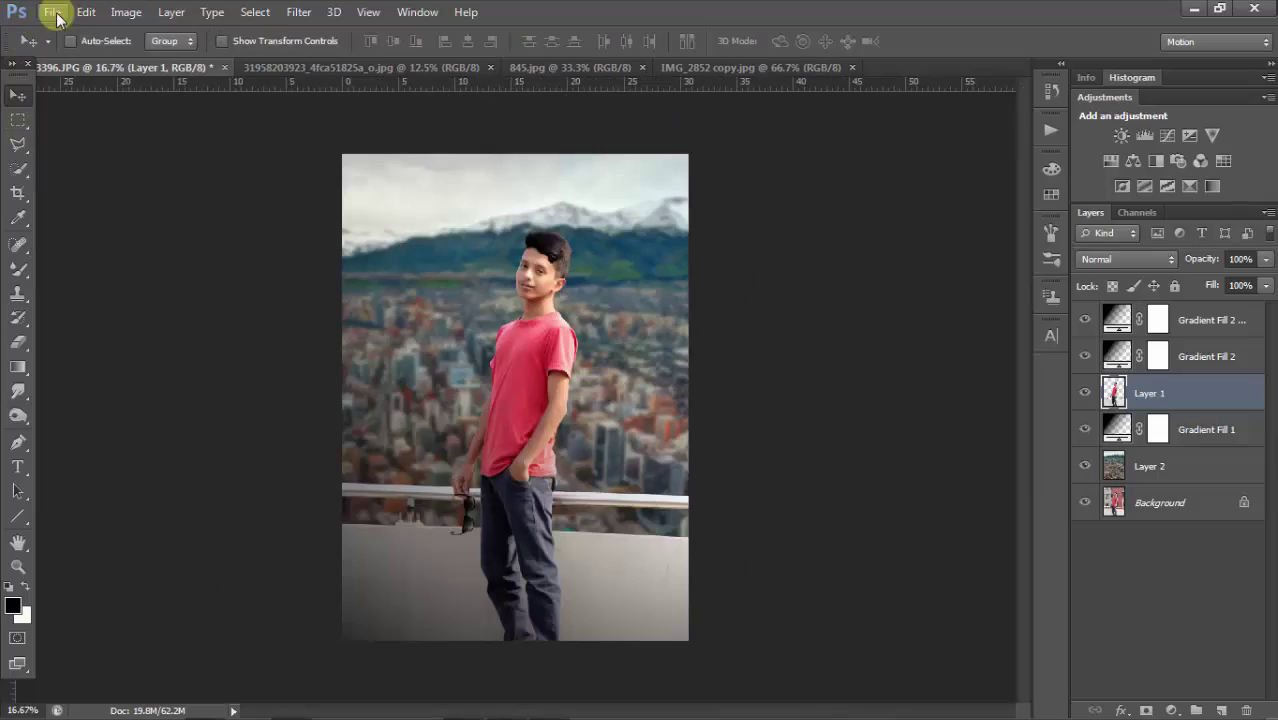
# - Open the Diwali2010 firework JPG from the stick folder on Local Disk (E:)
pyautogui.click(55, 14)
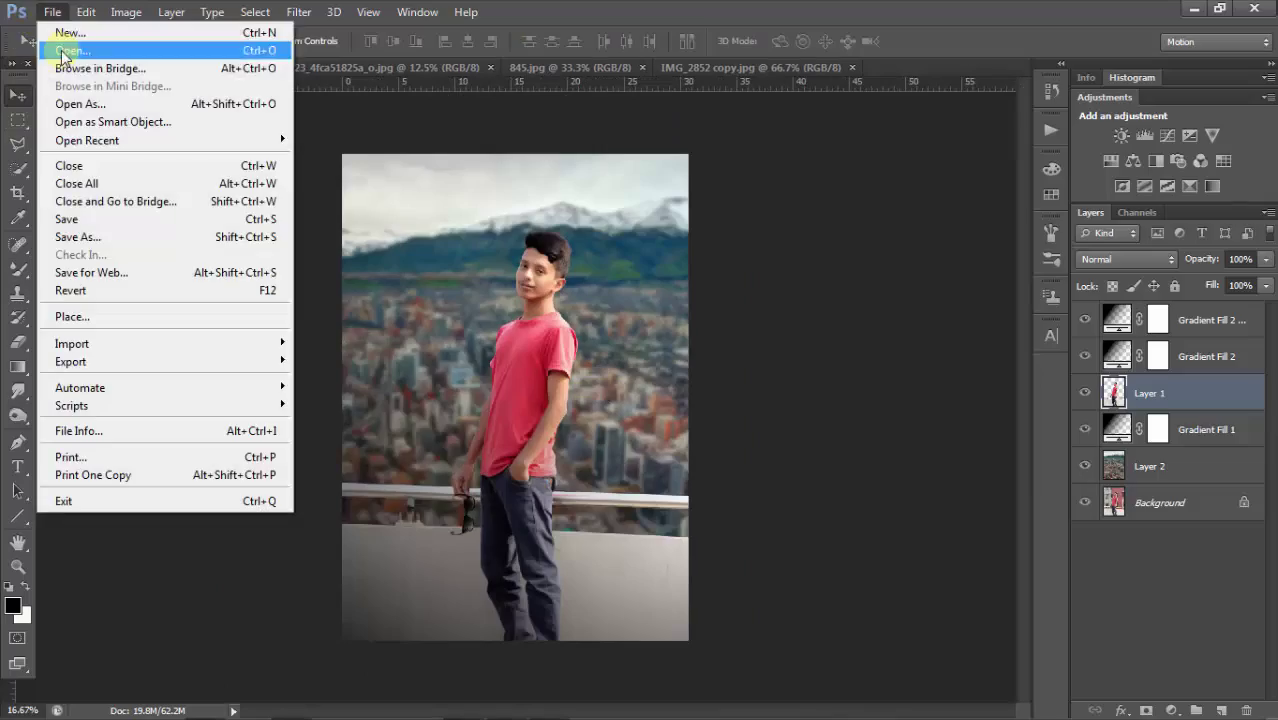
pyautogui.click(48, 46)
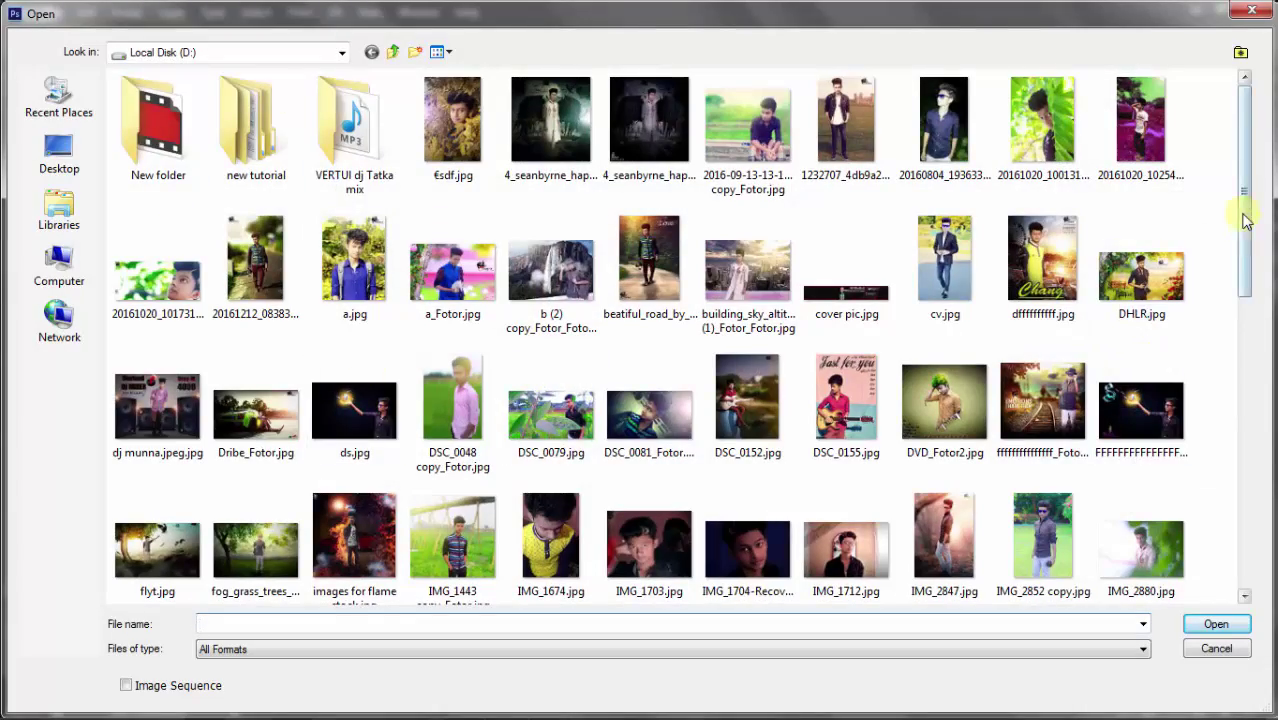
pyautogui.moveTo(1244, 206); pyautogui.dragTo(1270, 518)
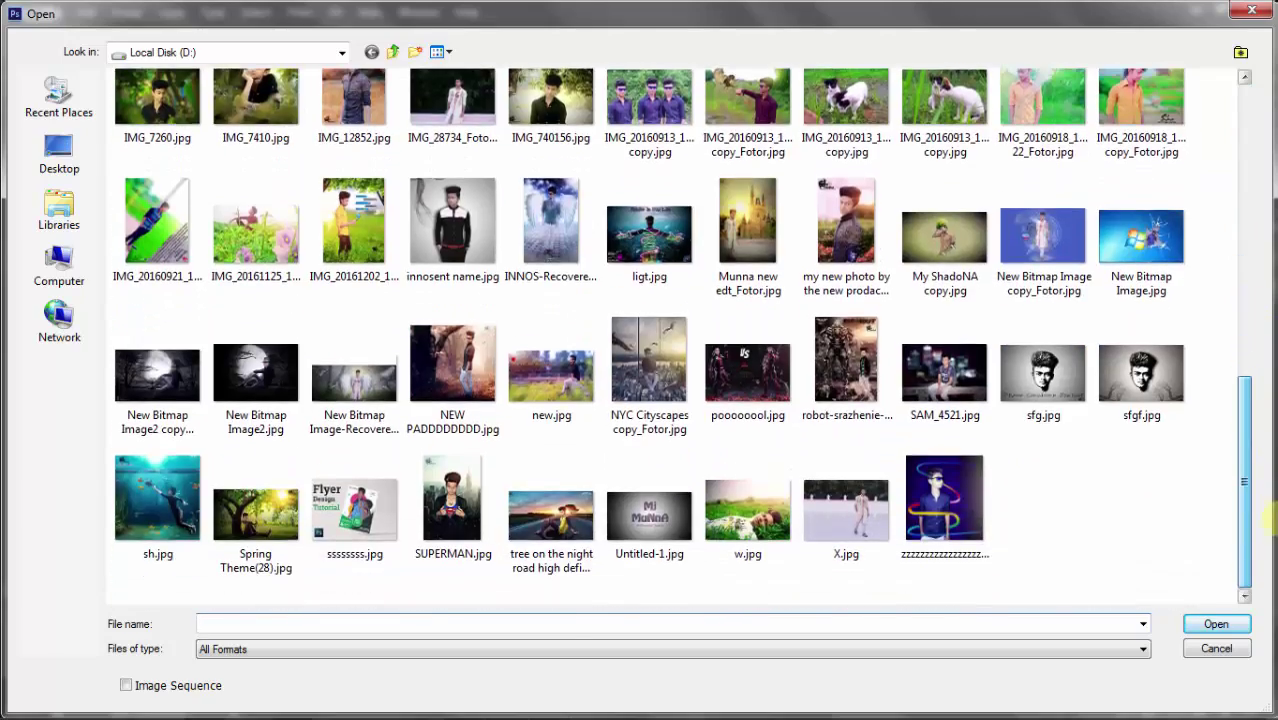
pyautogui.moveTo(1270, 455); pyautogui.dragTo(1236, 262)
pyautogui.press('BackSpace')
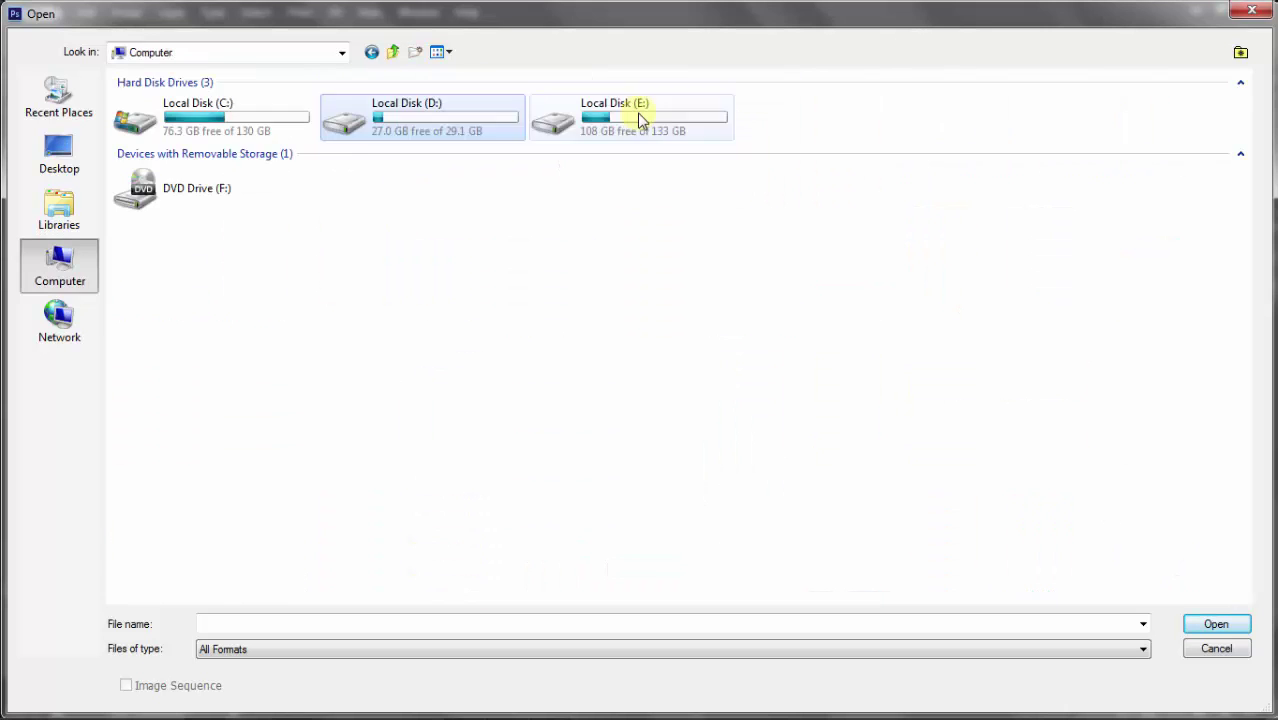
pyautogui.doubleClick(620, 115)
pyautogui.doubleClick(158, 262)
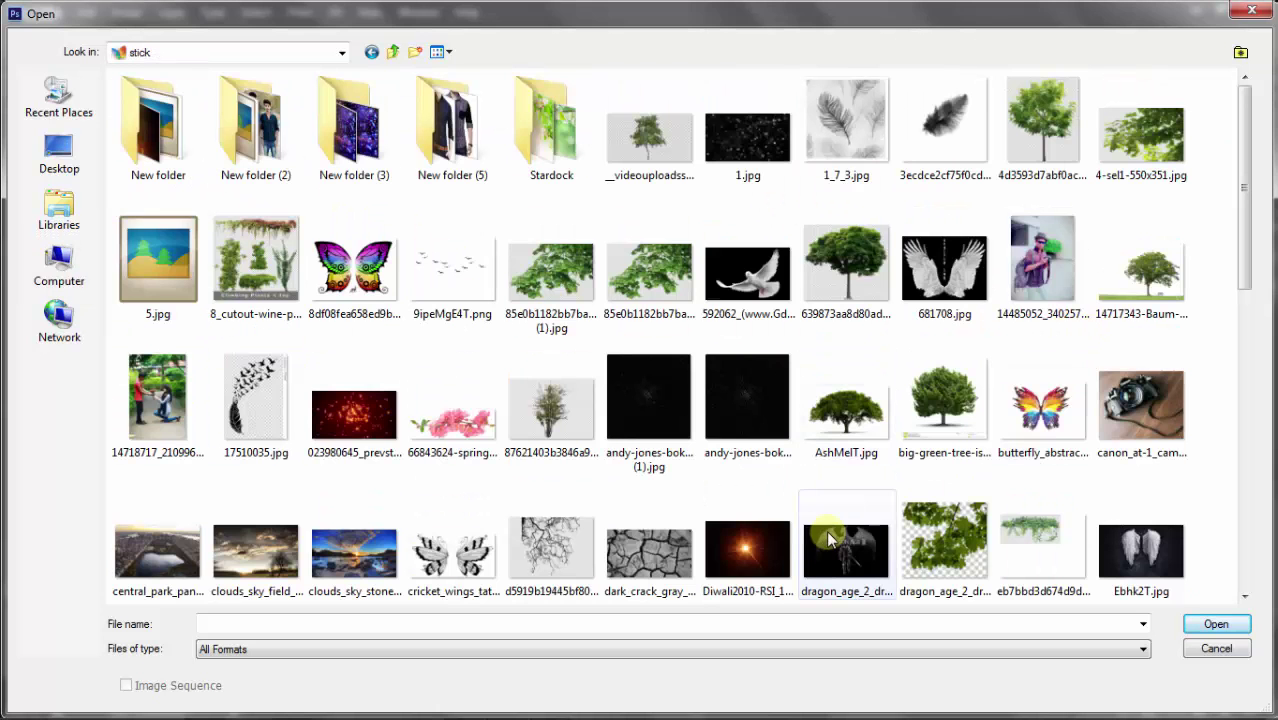
pyautogui.click(748, 550)
pyautogui.doubleClick(765, 553)
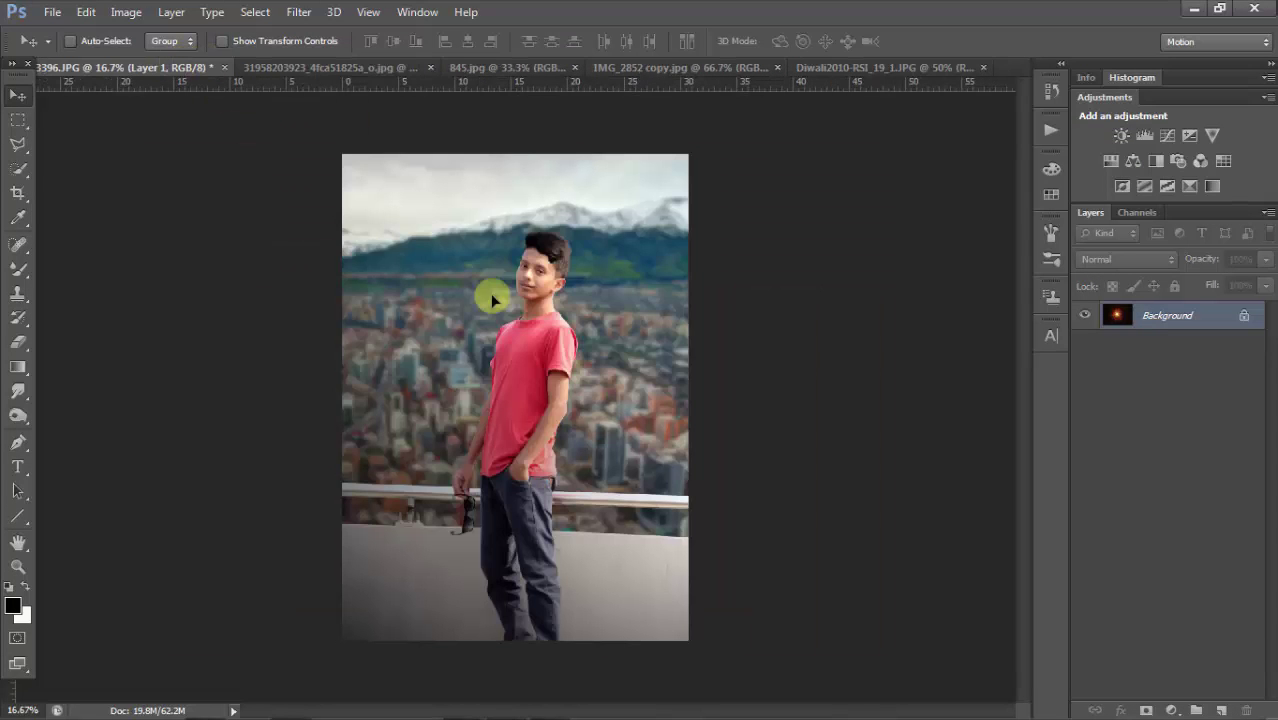
# - Place the firework as Layer 3, scale it top-right, and blend it in Screen mode
pyautogui.moveTo(177, 66)
pyautogui.mouseDown()
pyautogui.moveTo(490, 293)
pyautogui.moveTo(579, 329)
pyautogui.mouseUp()
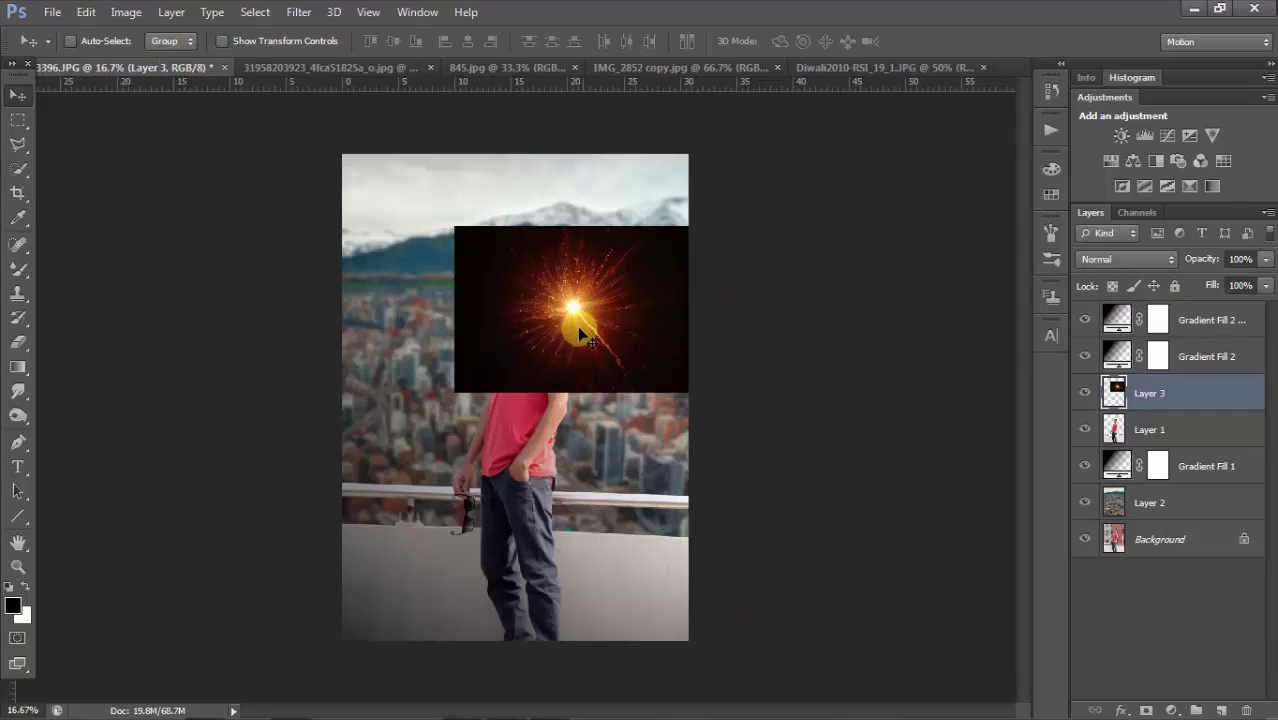
pyautogui.hotkey('ctrl', 't')
pyautogui.moveTo(445, 408)
pyautogui.mouseDown()
pyautogui.moveTo(379, 536)
pyautogui.moveTo(692, 200)
pyautogui.mouseUp()
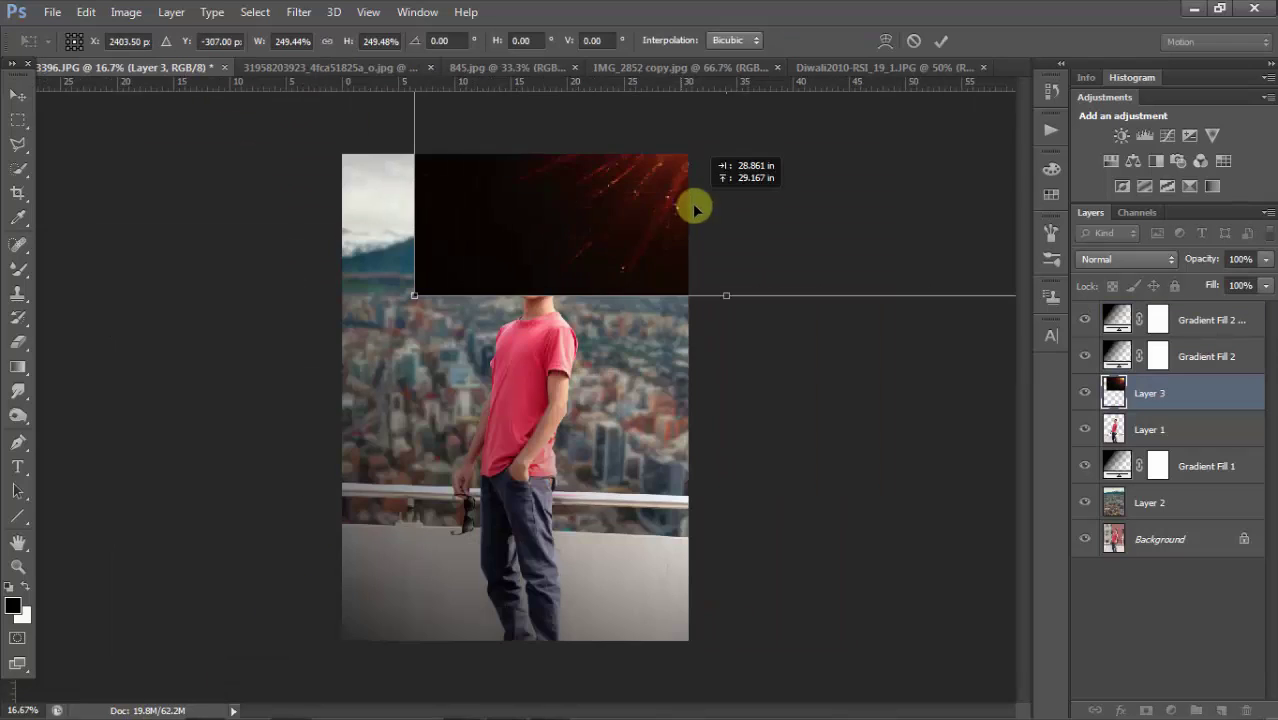
pyautogui.press('Return')
pyautogui.click(1120, 260)
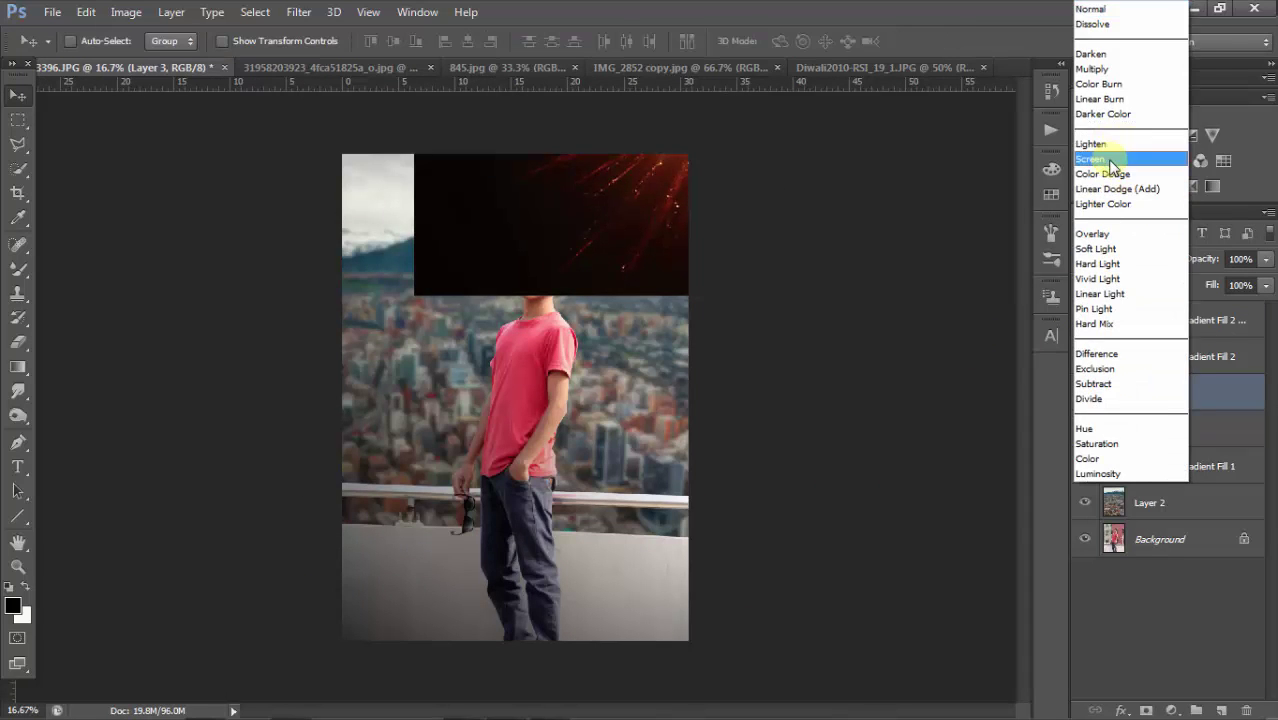
pyautogui.click(1100, 148)
pyautogui.moveTo(699, 251)
pyautogui.mouseDown()
pyautogui.moveTo(675, 422)
pyautogui.moveTo(735, 452)
pyautogui.mouseUp()
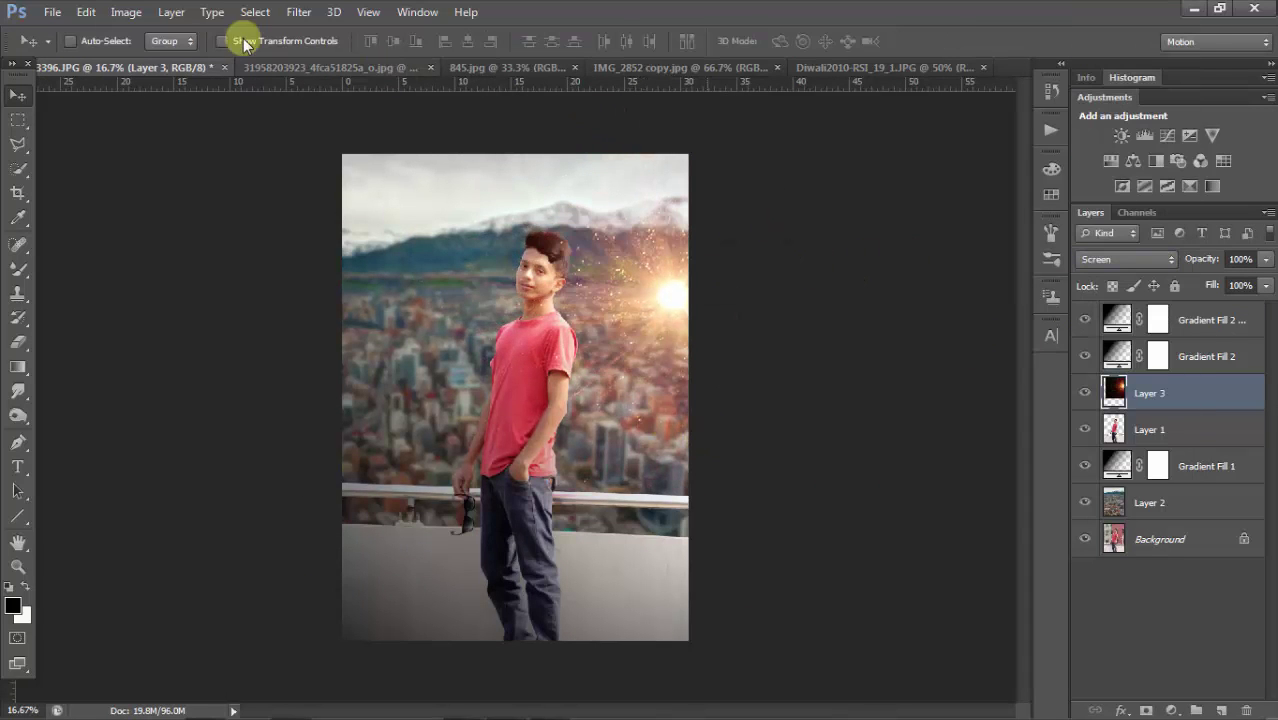
# - Gaussian-blur the glow layer with a radius of 38.7 px
pyautogui.click(305, 12)
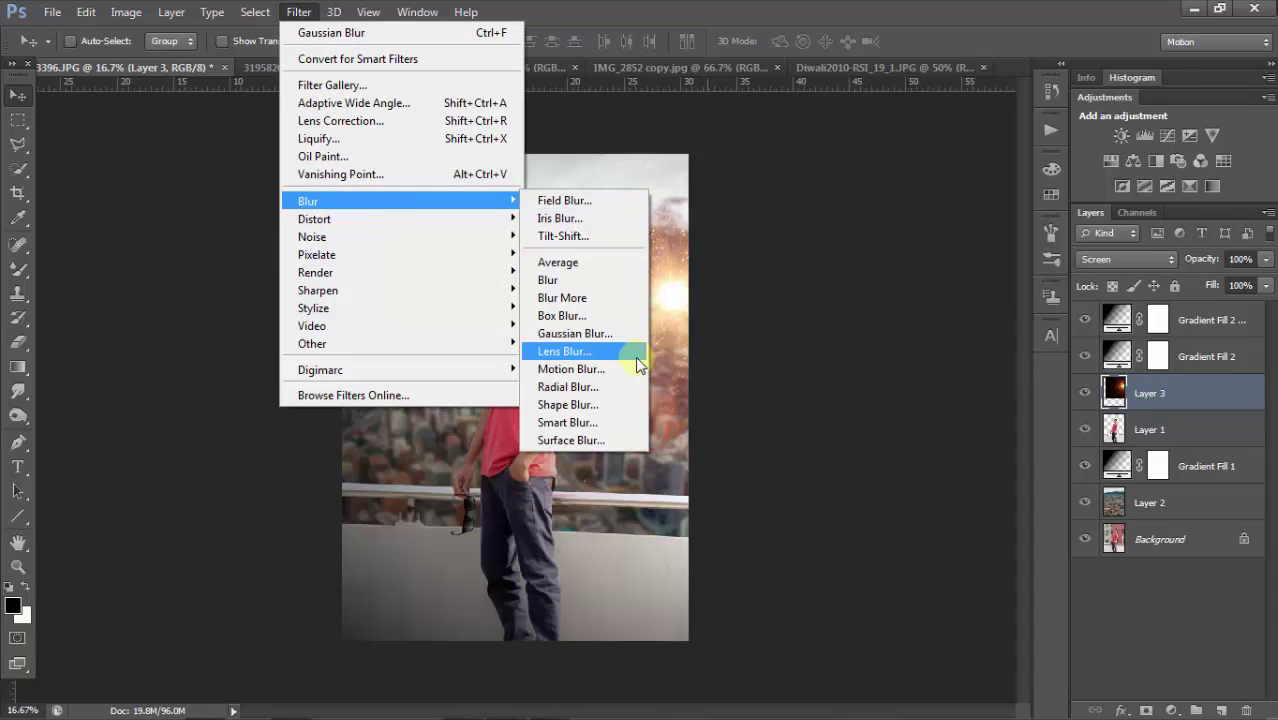
pyautogui.click(625, 334)
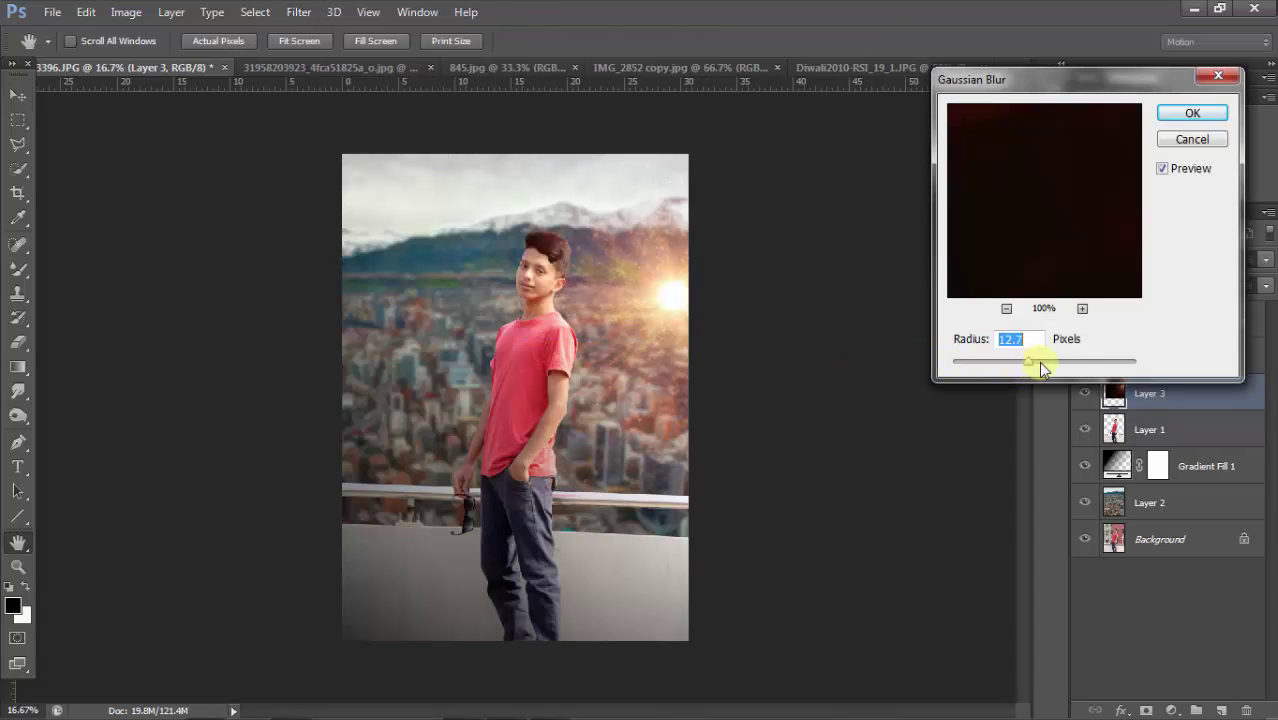
pyautogui.moveTo(1040, 362); pyautogui.dragTo(1049, 364)
pyautogui.click(1182, 115)
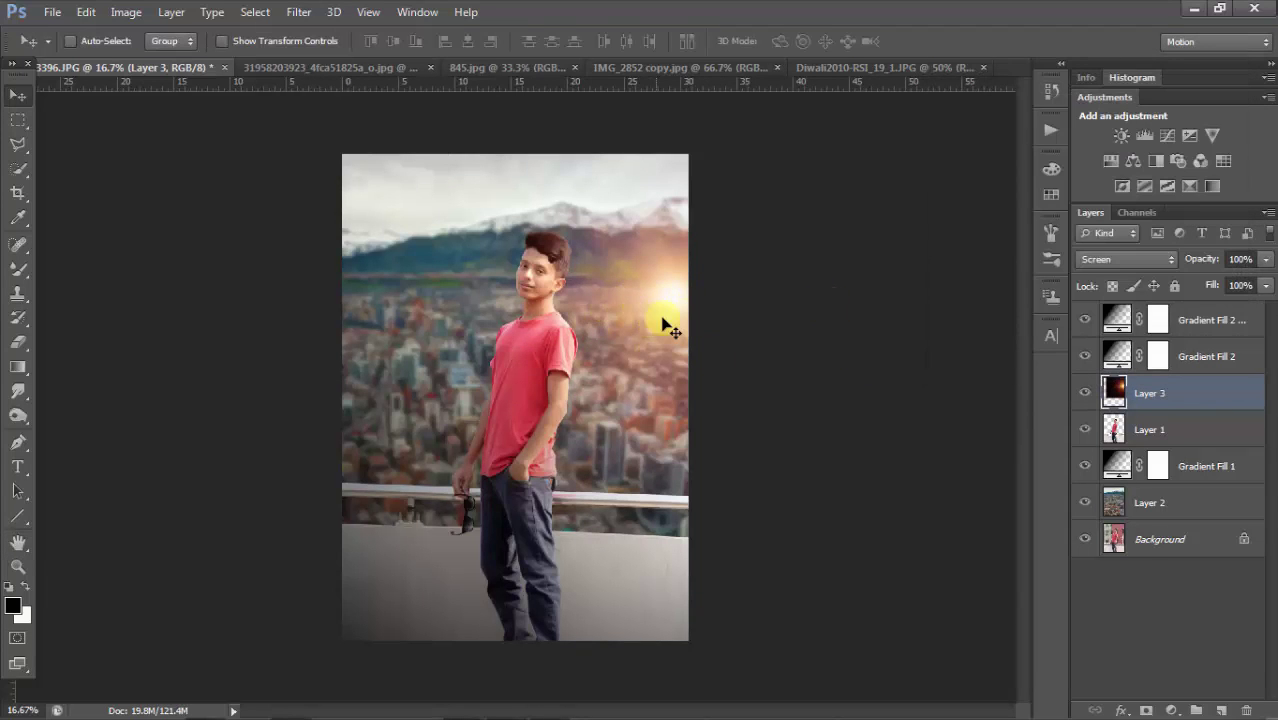
# - Move the sun glow to the top-right and enlarge it to about 143%
pyautogui.moveTo(662, 318); pyautogui.dragTo(662, 208)
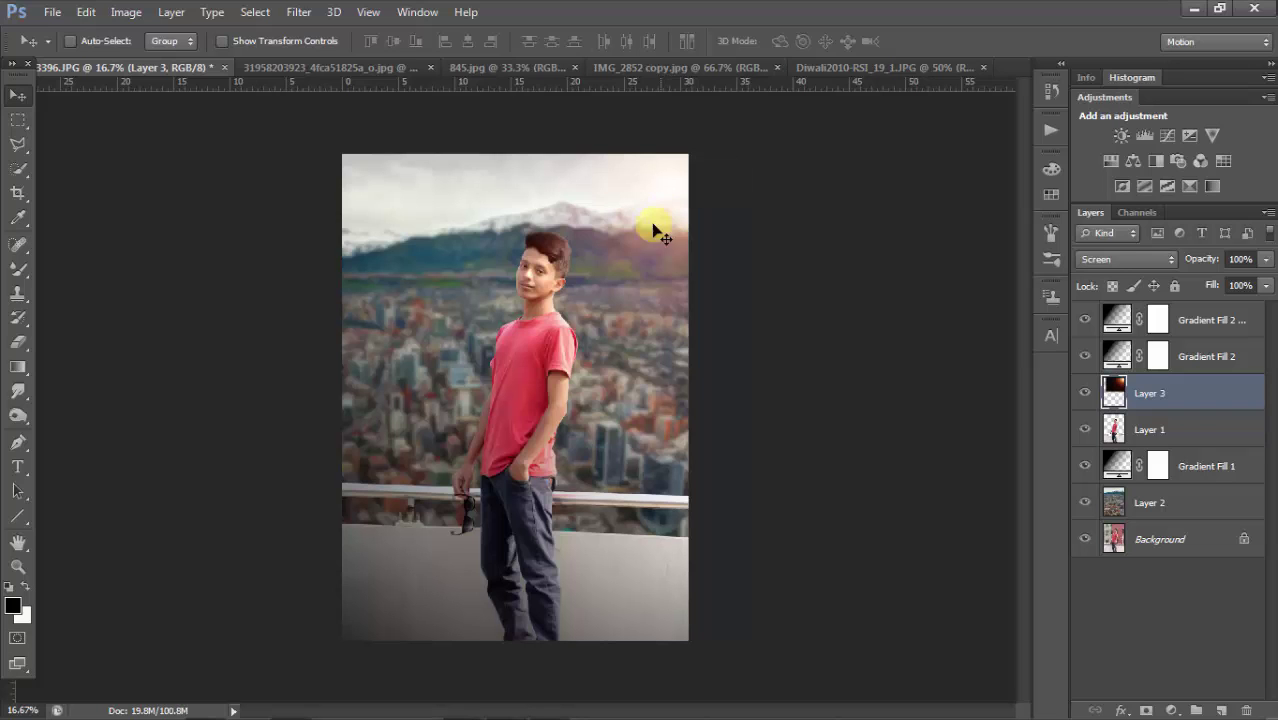
pyautogui.hotkey('ctrl', 't')
pyautogui.moveTo(353, 420)
pyautogui.mouseDown()
pyautogui.moveTo(729, 322)
pyautogui.moveTo(607, 405)
pyautogui.mouseUp()
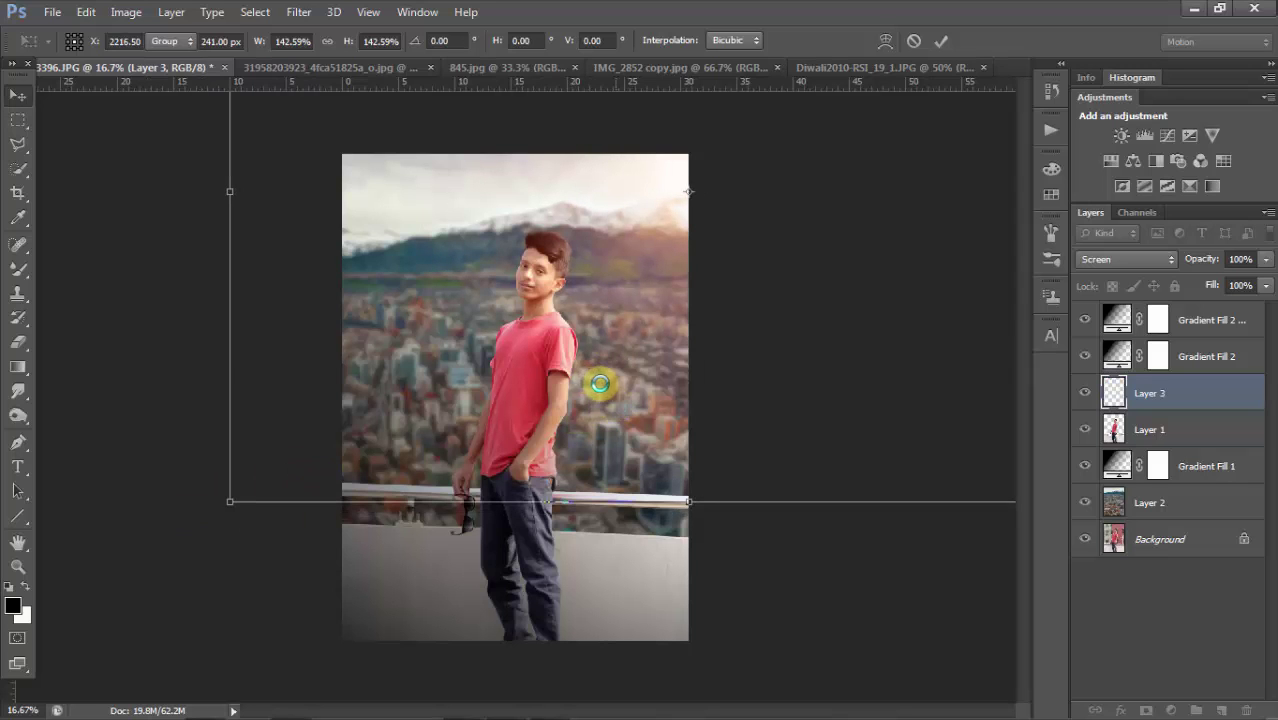
pyautogui.press('Return')
pyautogui.hotkey('ctrl', '-')
# - Move the glow copy down-right and reshape it taller and narrower with Free Transform
pyautogui.moveTo(635, 355); pyautogui.dragTo(695, 470)
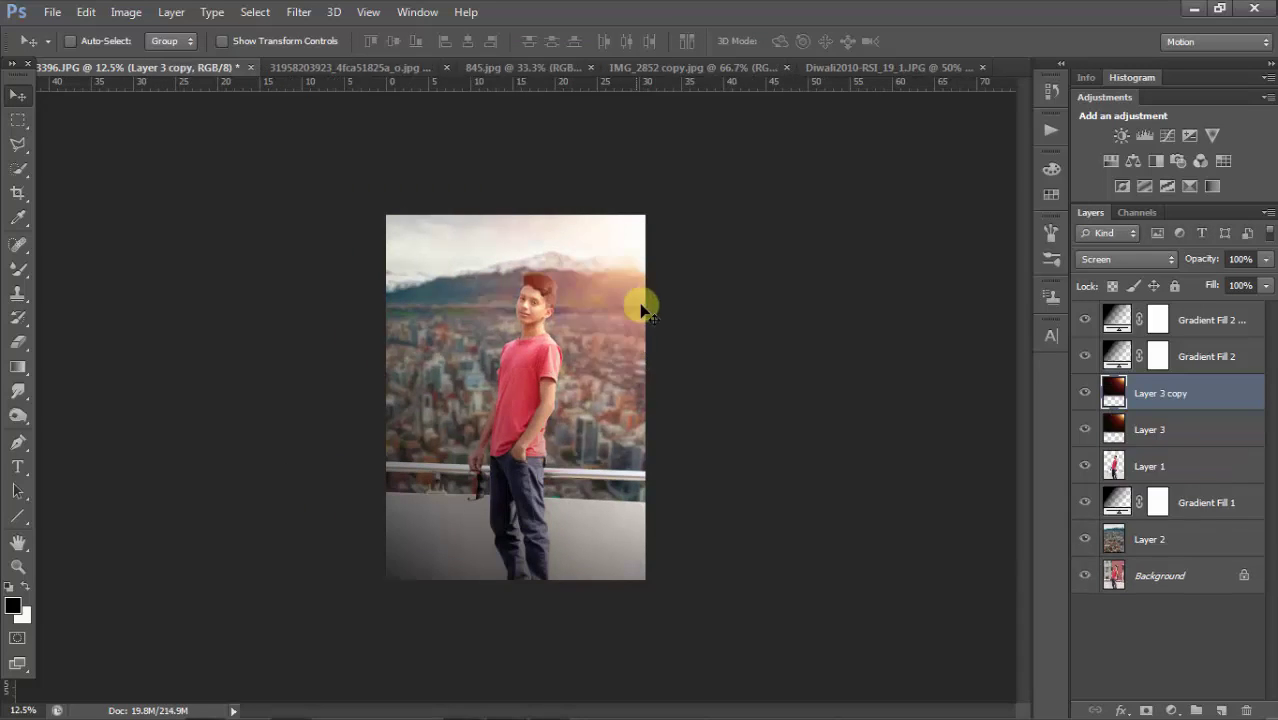
pyautogui.hotkey('ctrl', 't')
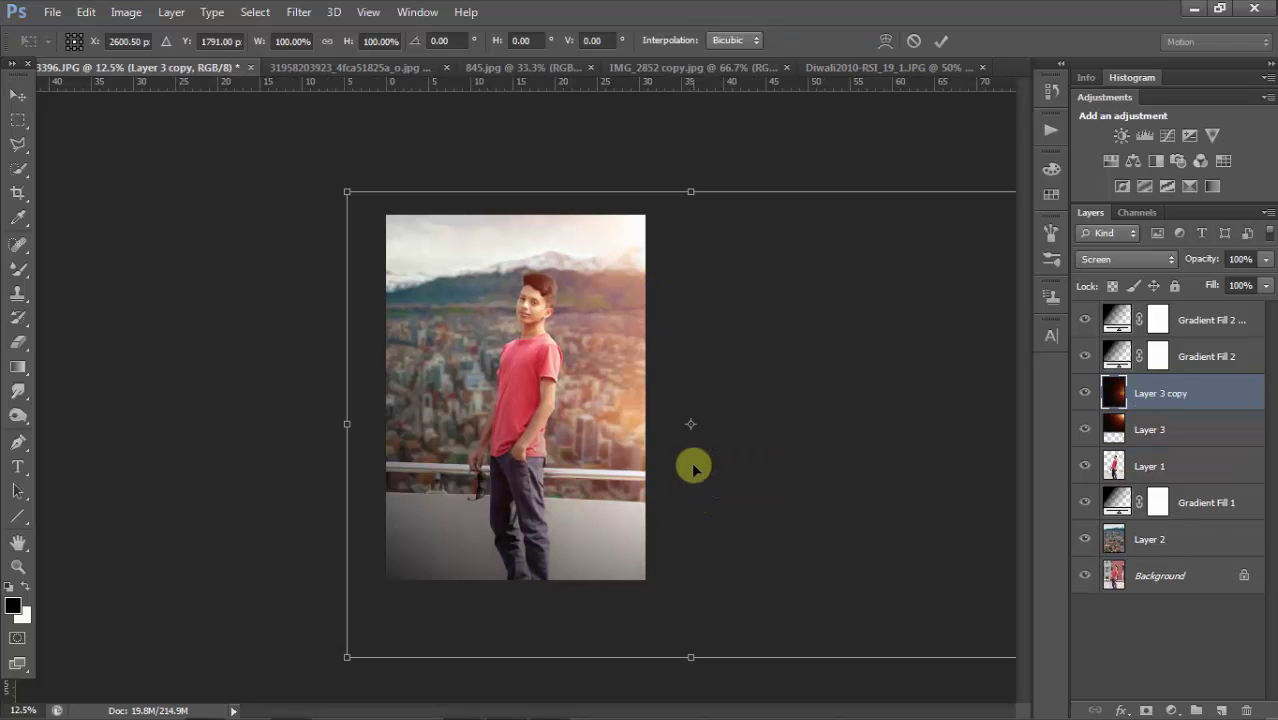
pyautogui.moveTo(693, 222); pyautogui.dragTo(693, 115)
pyautogui.hotkey('ctrl', '-')
pyautogui.hotkey('ctrl', '-')
pyautogui.hotkey('ctrl', '-')
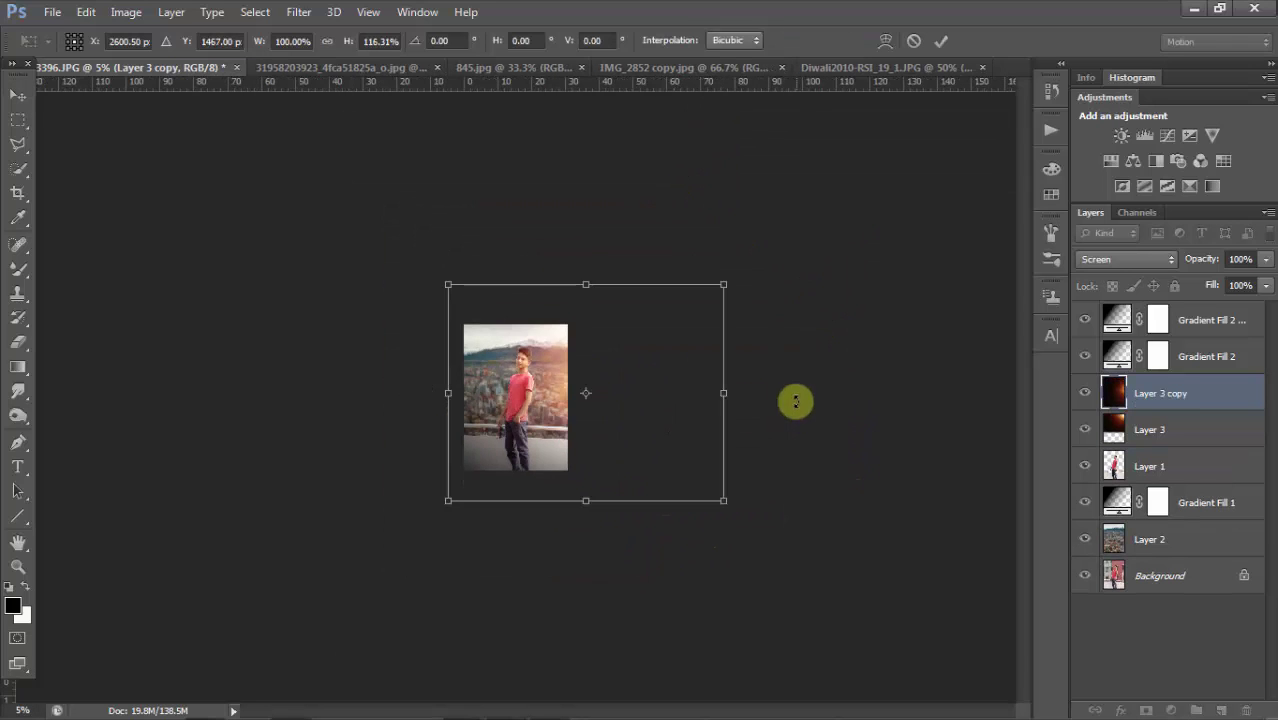
pyautogui.moveTo(722, 393); pyautogui.dragTo(617, 393)
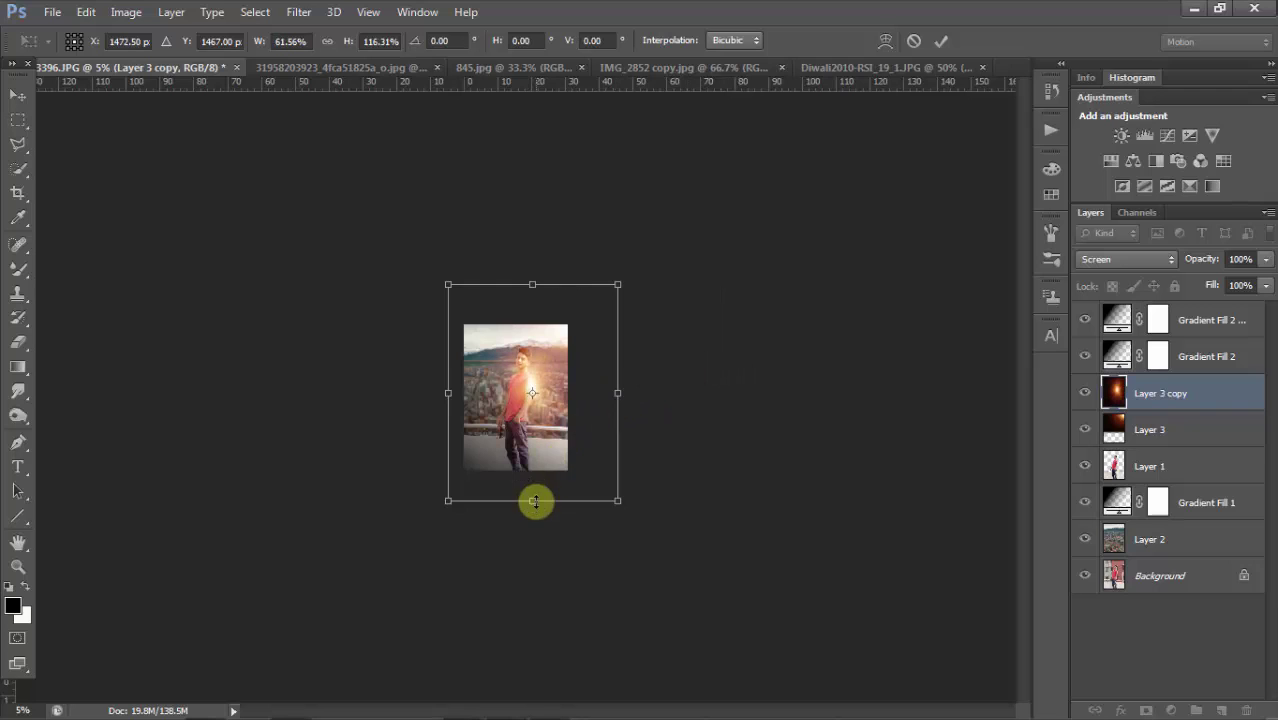
pyautogui.moveTo(532, 500); pyautogui.dragTo(553, 568)
pyautogui.moveTo(556, 470); pyautogui.dragTo(612, 458)
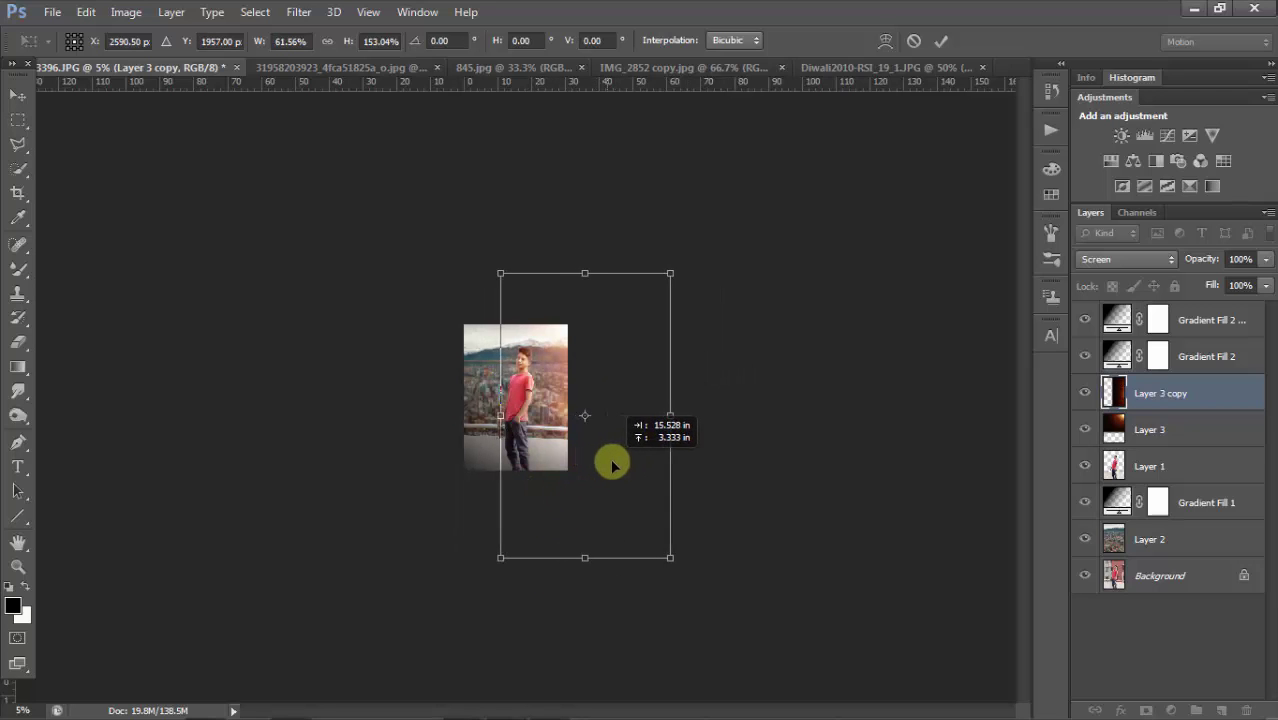
pyautogui.moveTo(503, 415); pyautogui.dragTo(454, 415)
pyautogui.moveTo(570, 448); pyautogui.dragTo(596, 464)
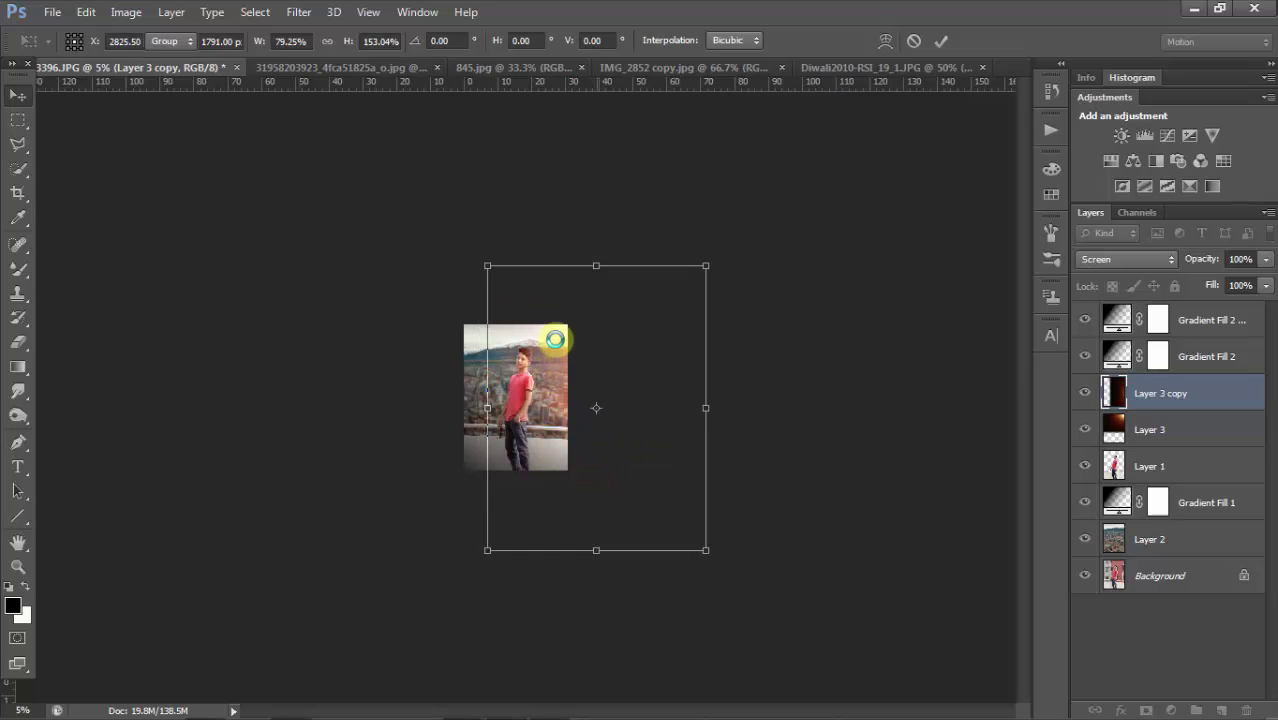
pyautogui.hotkey('ctrl', '0')
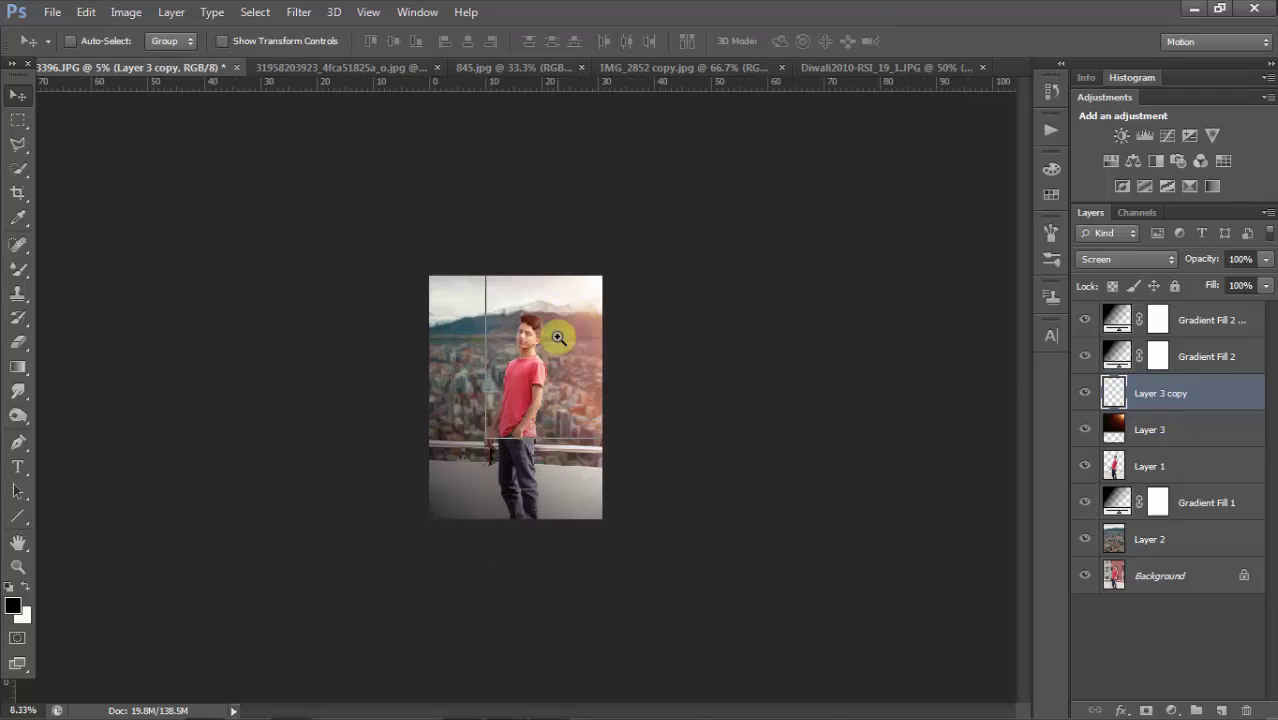
pyautogui.moveTo(728, 401)
pyautogui.mouseDown()
pyautogui.moveTo(722, 380)
pyautogui.moveTo(736, 382)
pyautogui.moveTo(727, 388)
pyautogui.mouseUp()
# - Give Layer 3 copy a Hue/Saturation change of Hue +180 and Saturation -63
pyautogui.press('i')
pyautogui.hotkey('ctrl', 'u')
pyautogui.moveTo(1059, 198); pyautogui.dragTo(1143, 199)
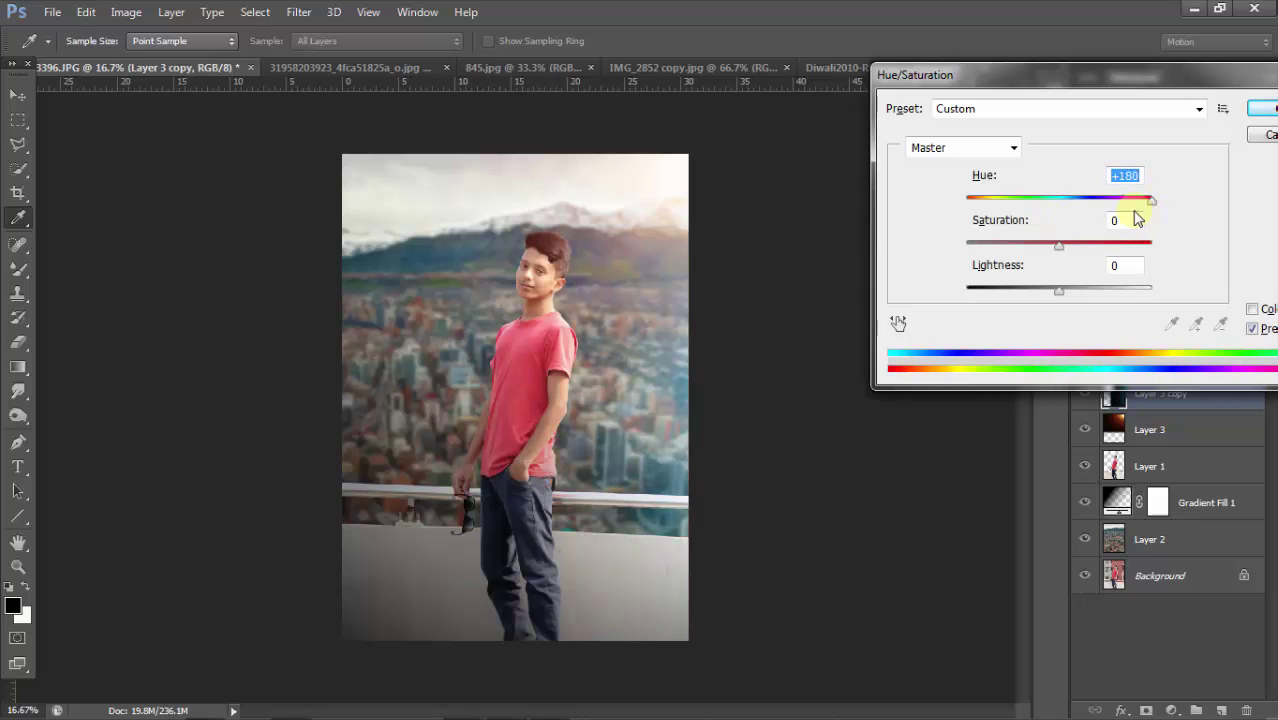
pyautogui.moveTo(1052, 250)
pyautogui.mouseDown()
pyautogui.moveTo(986, 246)
pyautogui.moveTo(999, 246)
pyautogui.mouseUp()
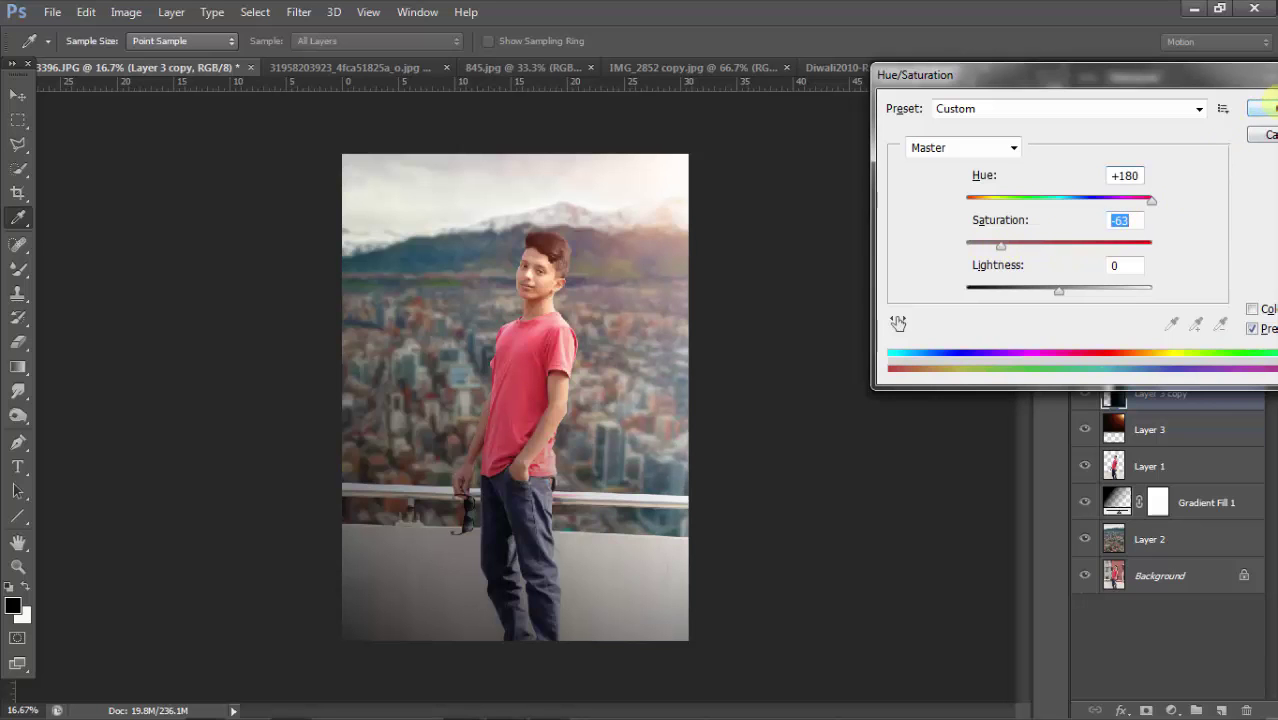
pyautogui.click(1268, 106)
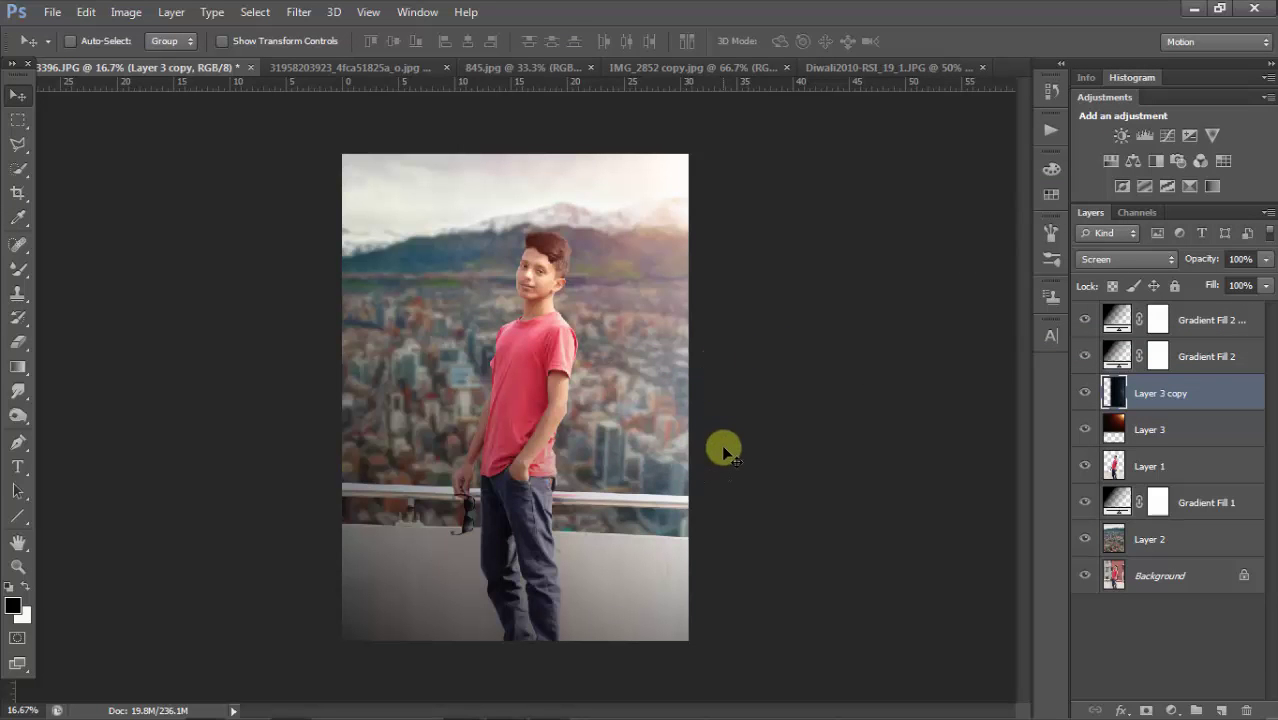
# - Shift the glow layer slightly and rotate it about -8.7 degrees
pyautogui.moveTo(716, 361); pyautogui.dragTo(741, 420)
pyautogui.hotkey('ctrl', 't')
pyautogui.moveTo(379, 356)
pyautogui.mouseDown()
pyautogui.moveTo(379, 391)
pyautogui.moveTo(588, 375)
pyautogui.mouseUp()
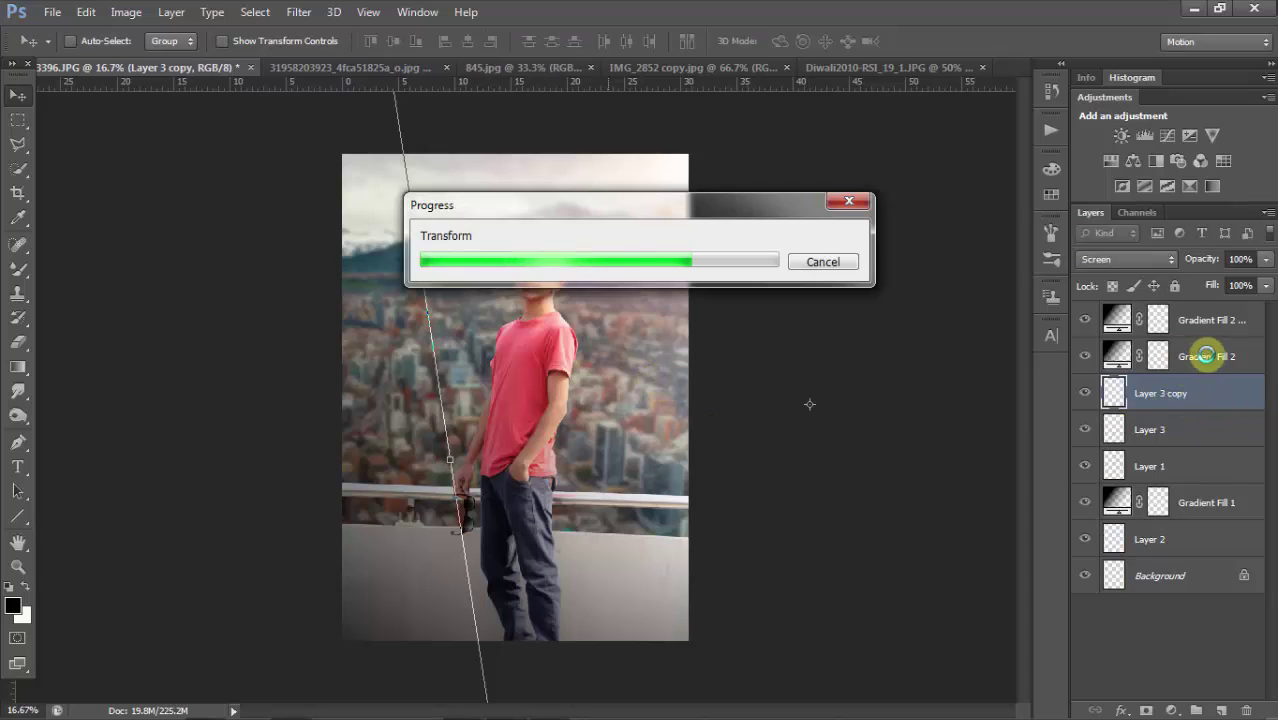
# - Duplicate Gradient Fill 2 copy and set the new gradient's angle to -7.59°
pyautogui.click(1185, 320)
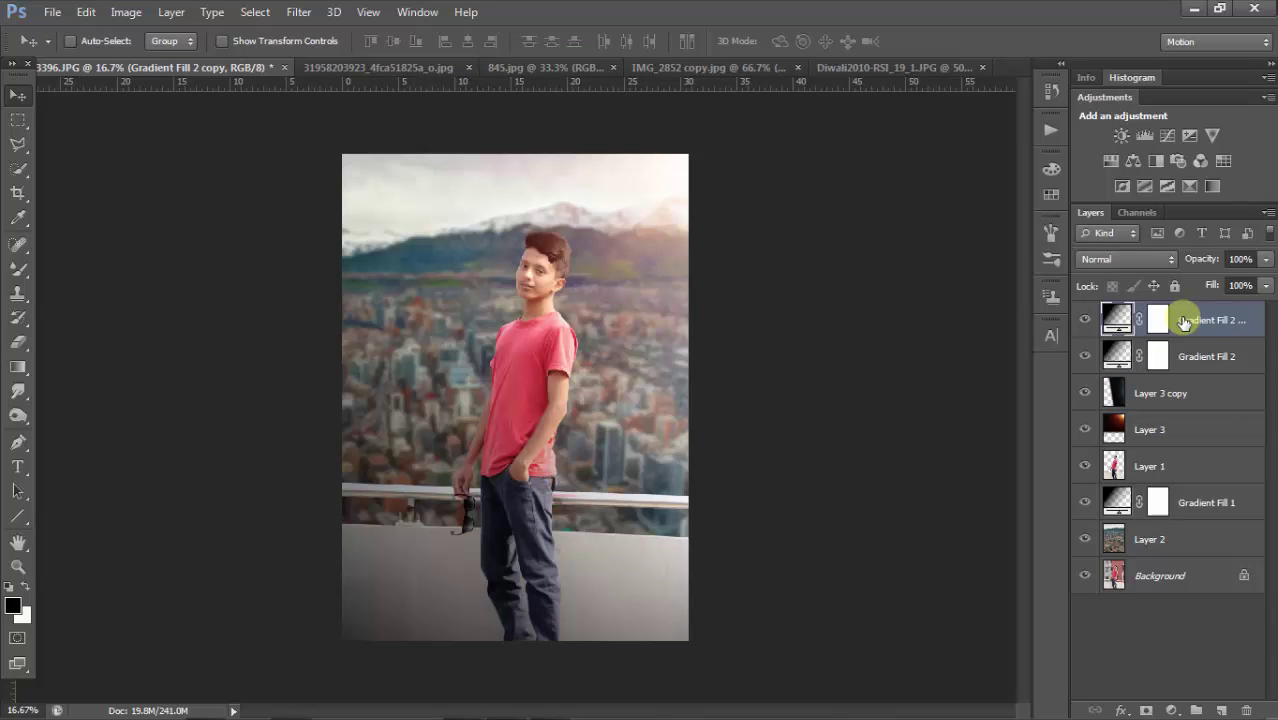
pyautogui.hotkey('ctrl', 'g')
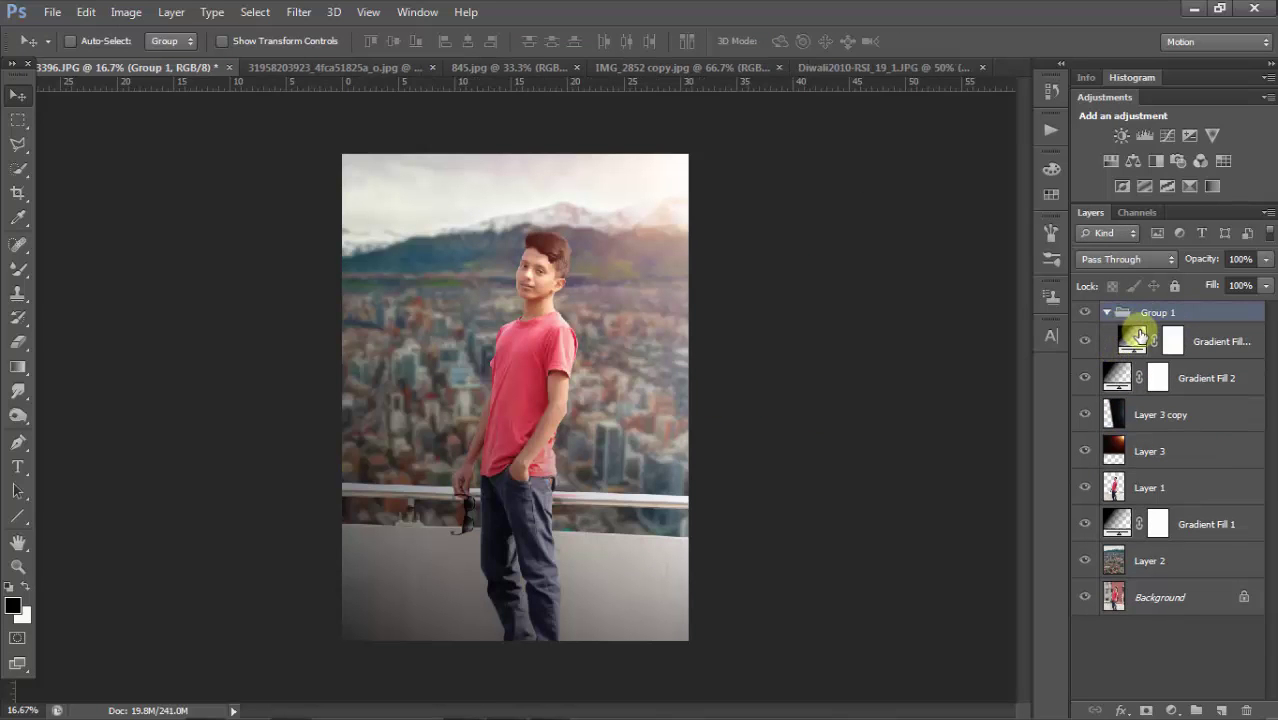
pyautogui.hotkey('ctrl', 'z')
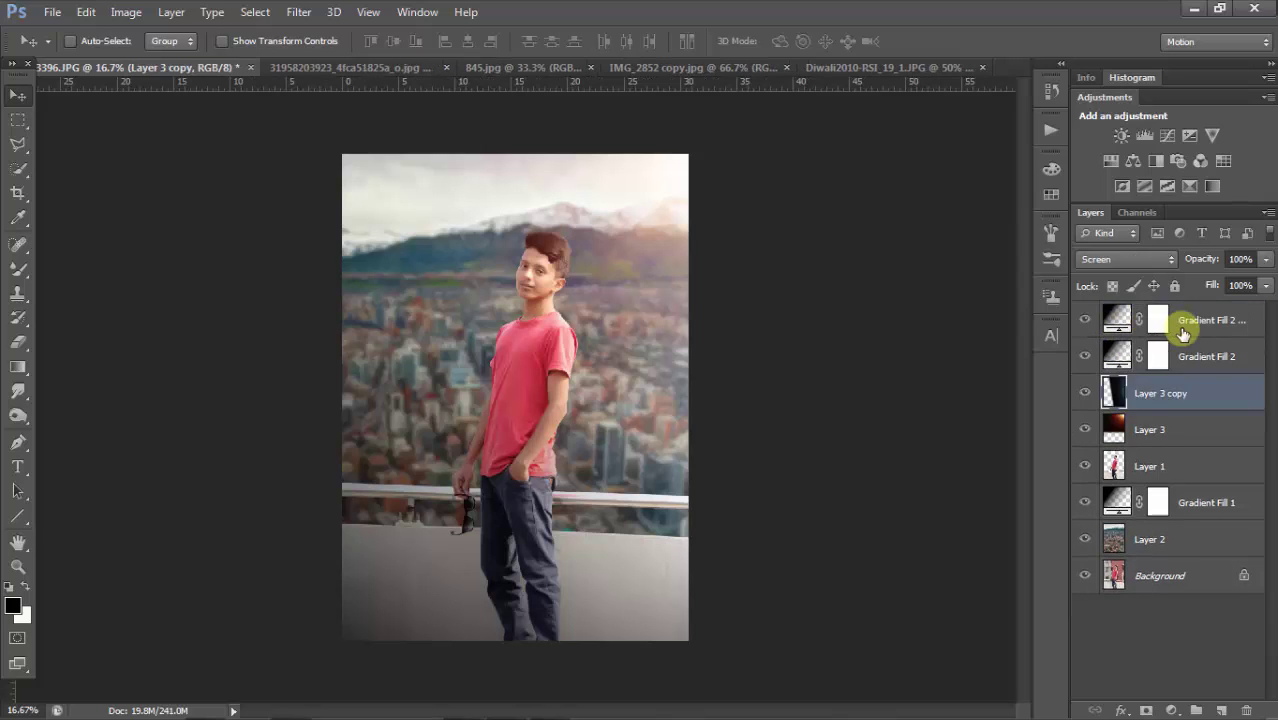
pyautogui.click(1183, 333)
pyautogui.hotkey('ctrl', 'j')
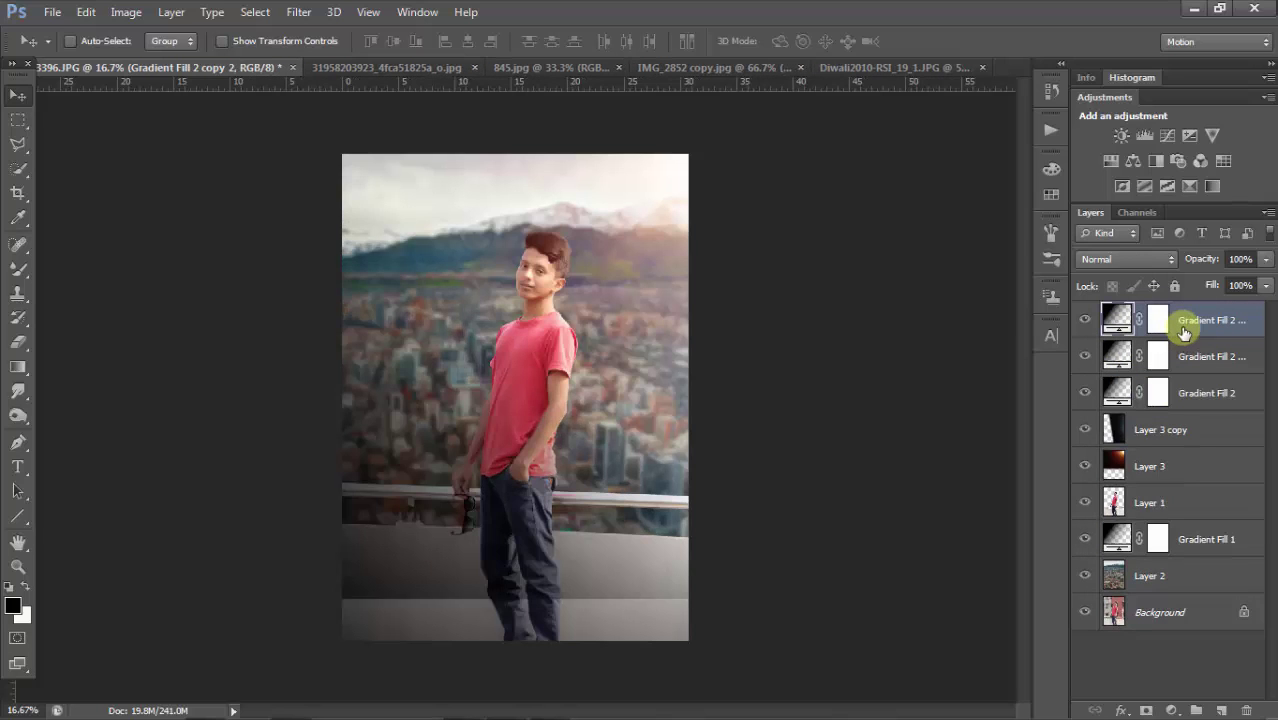
pyautogui.doubleClick(1117, 325)
pyautogui.moveTo(680, 300)
pyautogui.mouseDown()
pyautogui.moveTo(651, 320)
pyautogui.moveTo(491, 357)
pyautogui.moveTo(516, 371)
pyautogui.moveTo(428, 405)
pyautogui.moveTo(479, 422)
pyautogui.mouseUp()
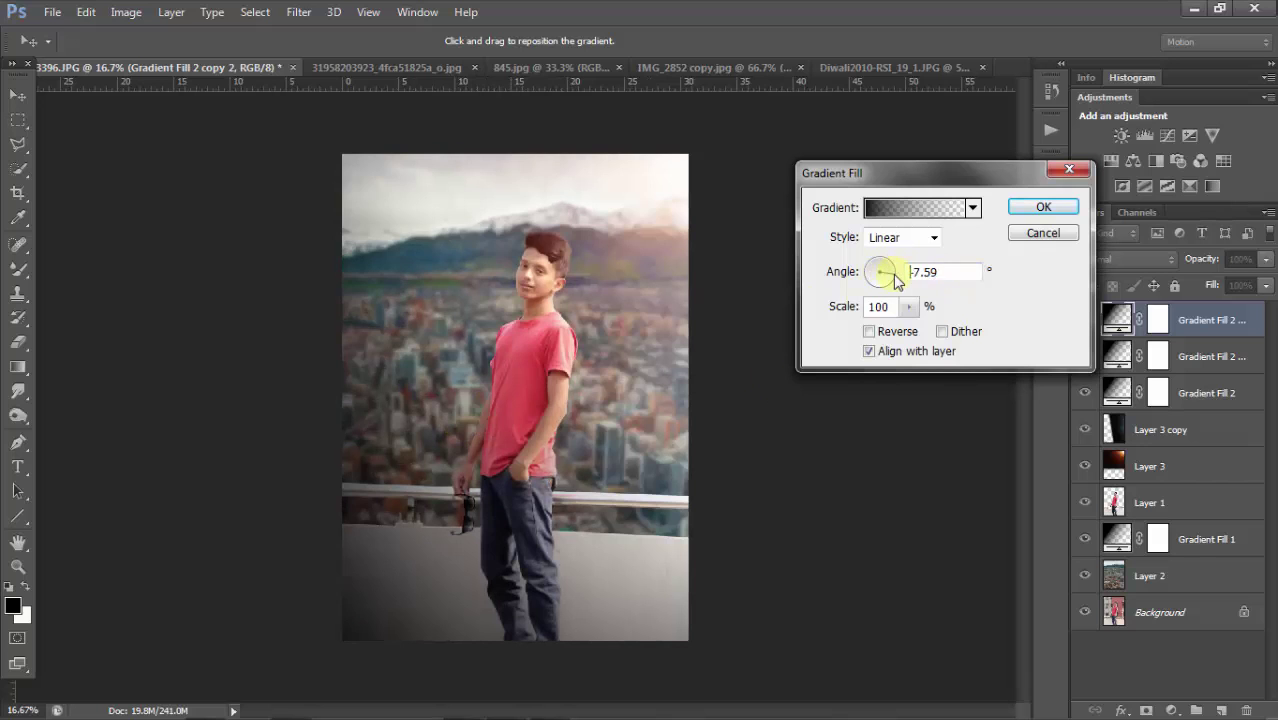
pyautogui.moveTo(680, 300)
pyautogui.mouseDown()
pyautogui.moveTo(765, 327)
pyautogui.moveTo(331, 314)
pyautogui.moveTo(556, 366)
pyautogui.mouseUp()
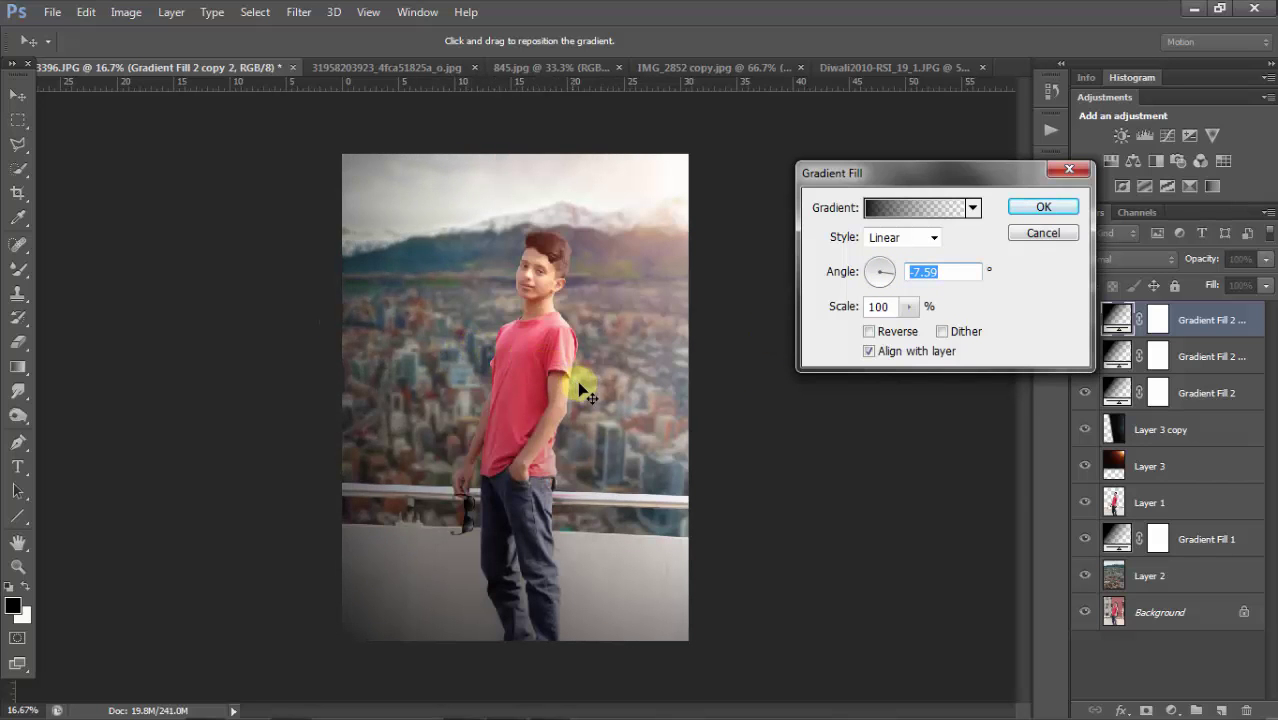
pyautogui.click(1066, 212)
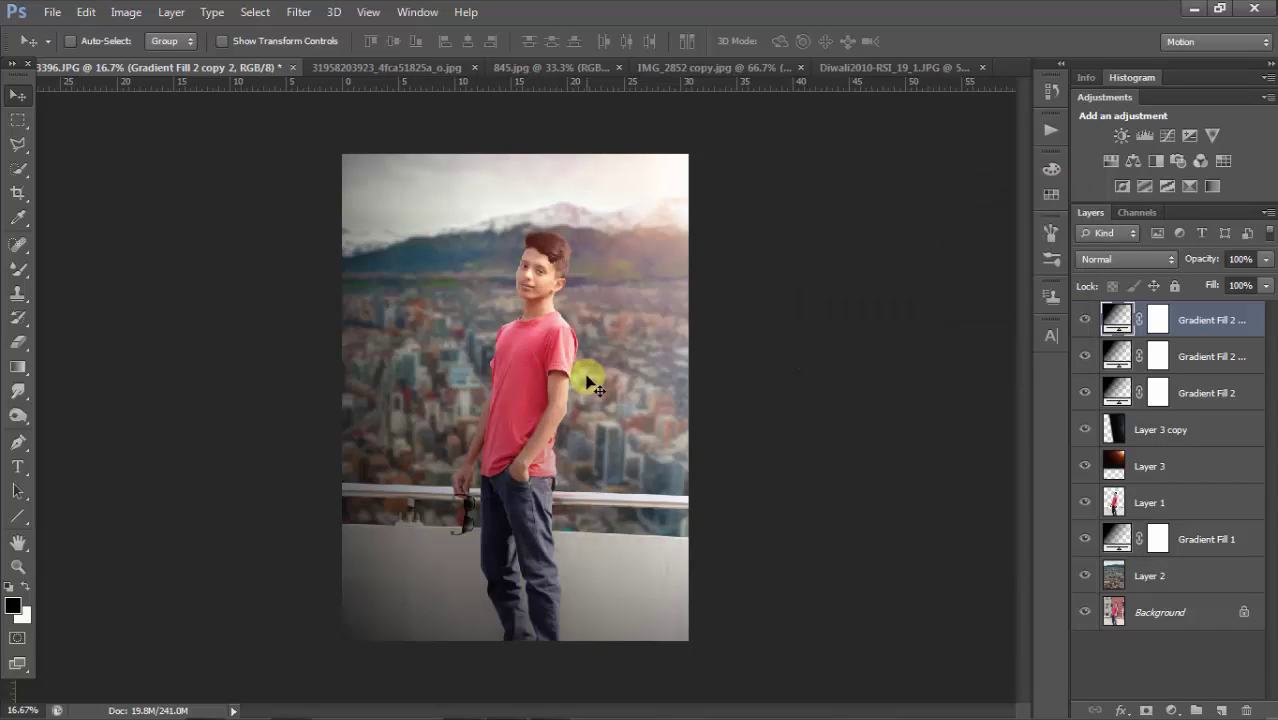
pyautogui.hotkey('ctrl', '-')
# - Merge all visible layers into a single layer
pyautogui.keyDown('ctrl'); pyautogui.click(508, 318); pyautogui.keyUp('ctrl')
pyautogui.click(120, 10)
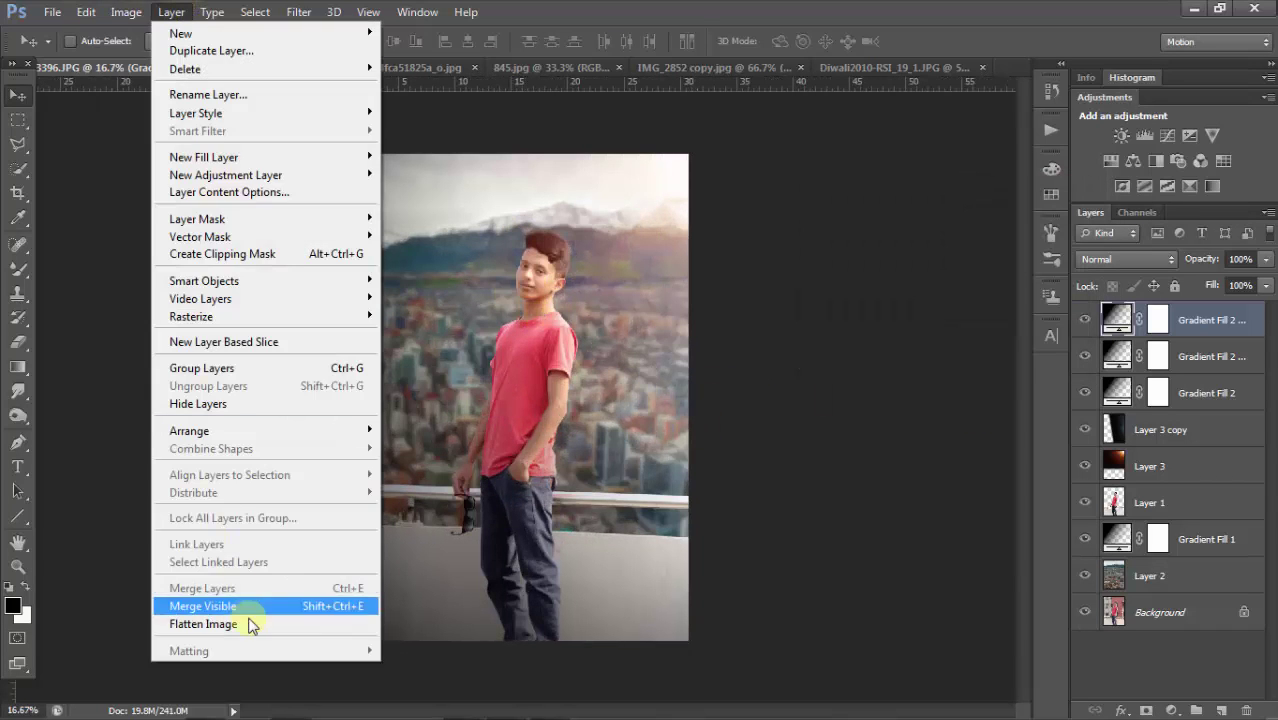
pyautogui.click(245, 610)
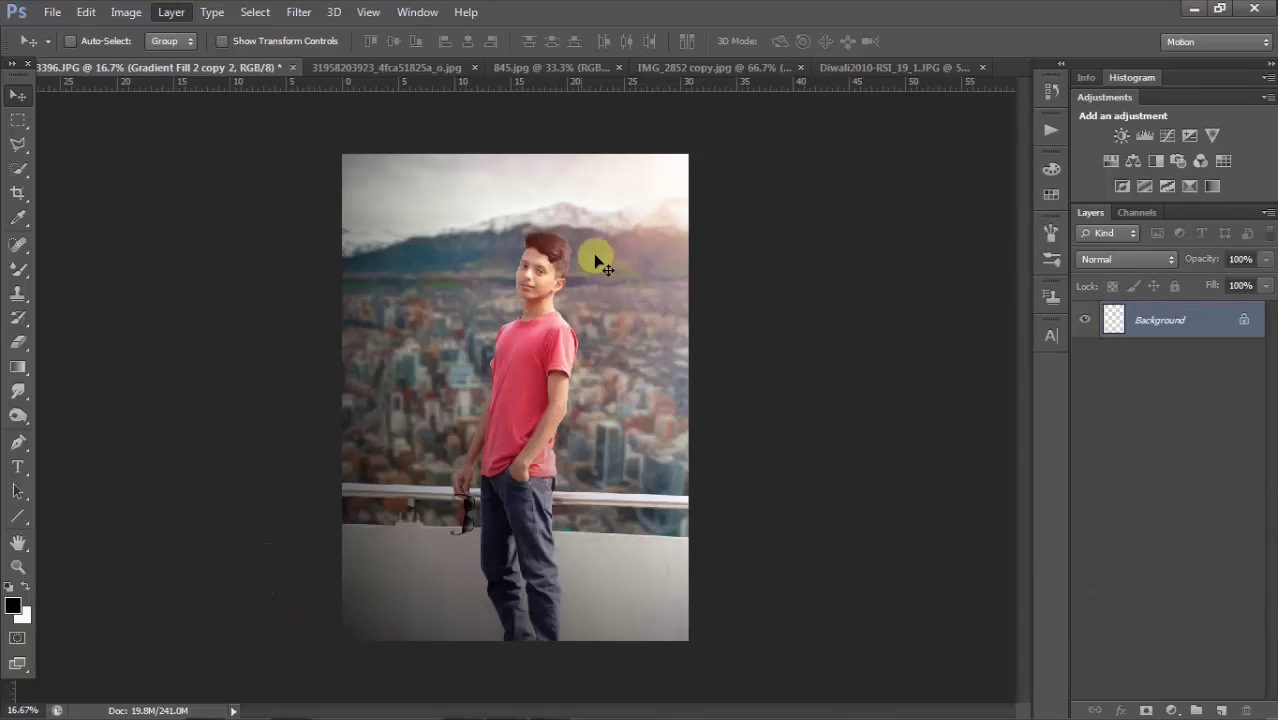
# - Add a Levels adjustment raising the black input to 18, then merge it in
pyautogui.click(1149, 133)
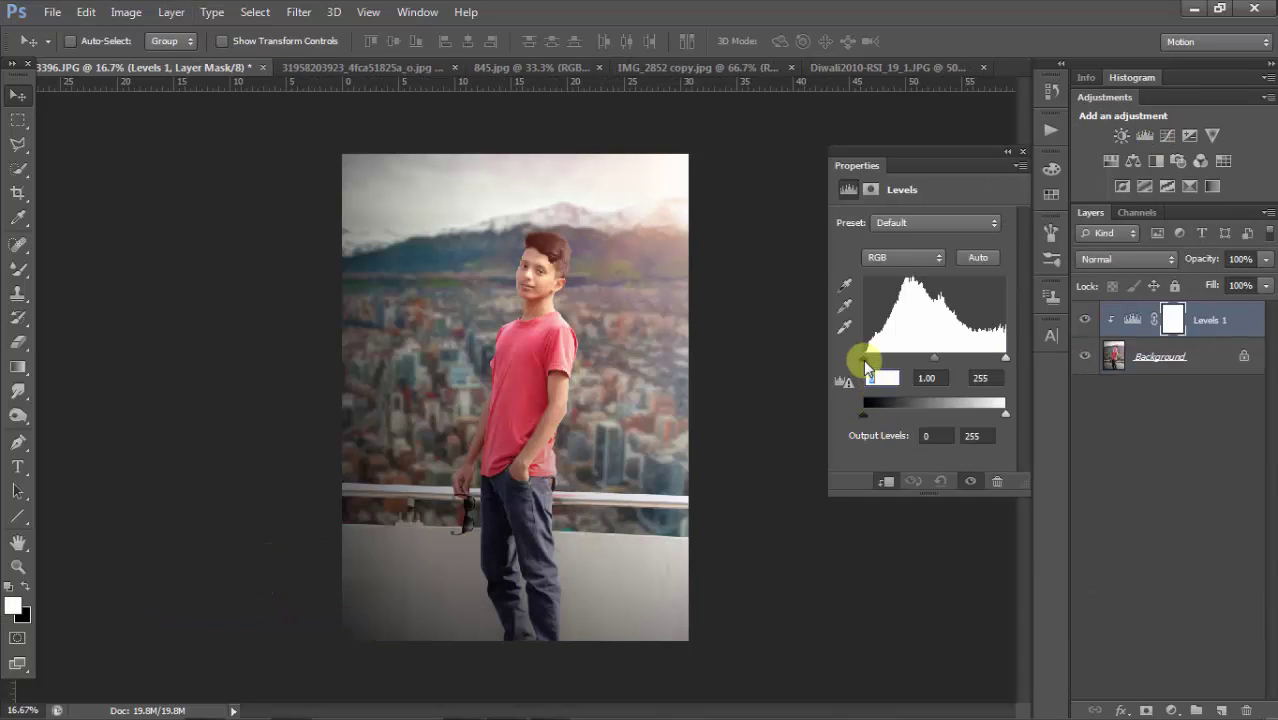
pyautogui.moveTo(864, 360); pyautogui.dragTo(871, 365)
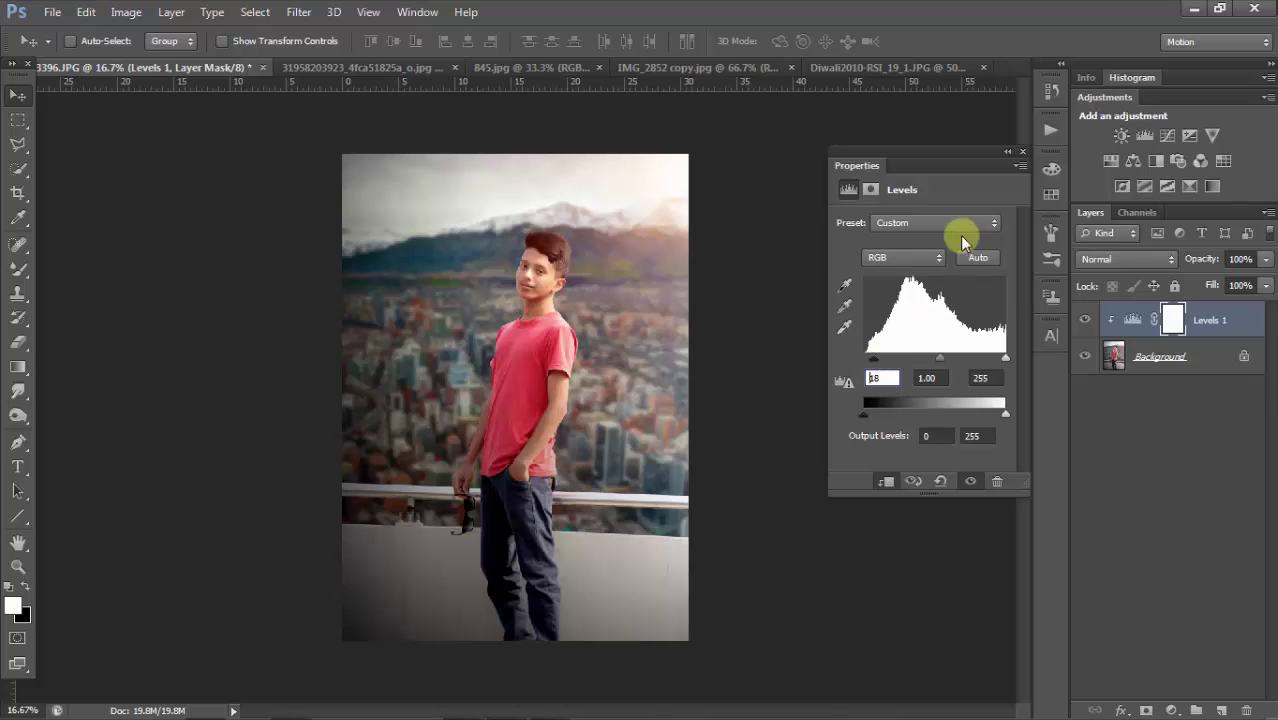
pyautogui.click(925, 258)
pyautogui.click(918, 330)
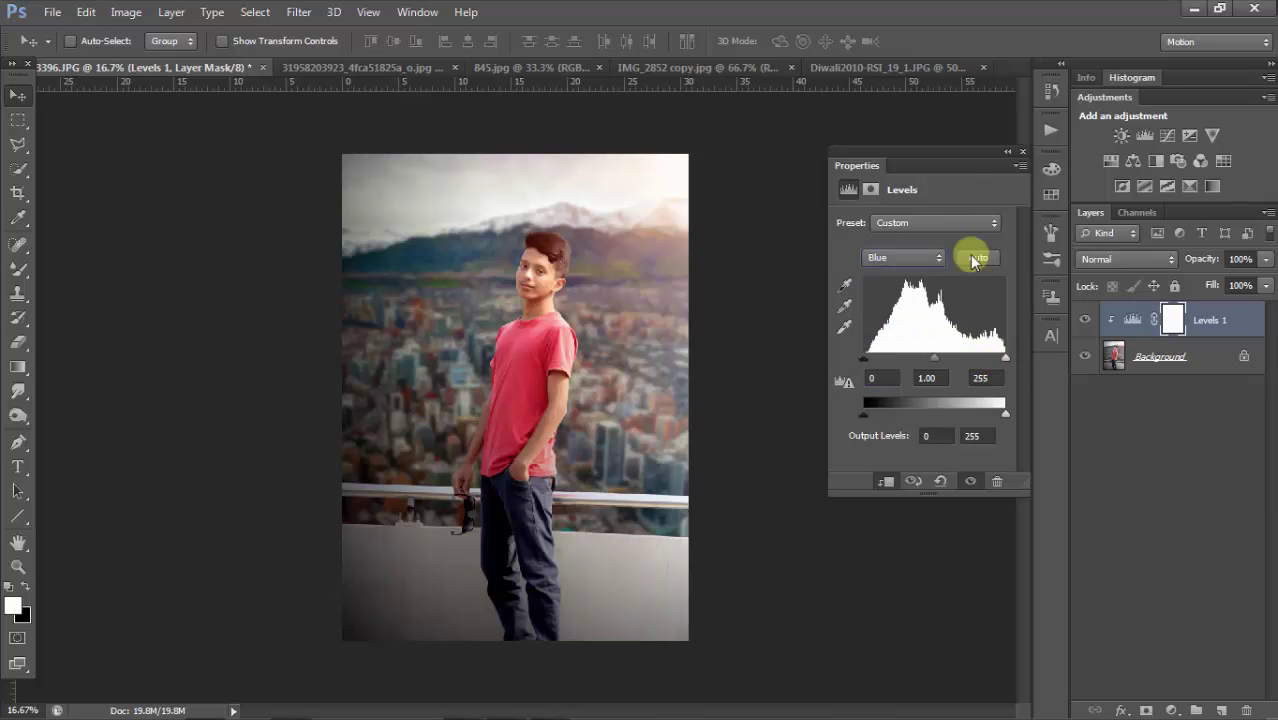
pyautogui.click(1022, 151)
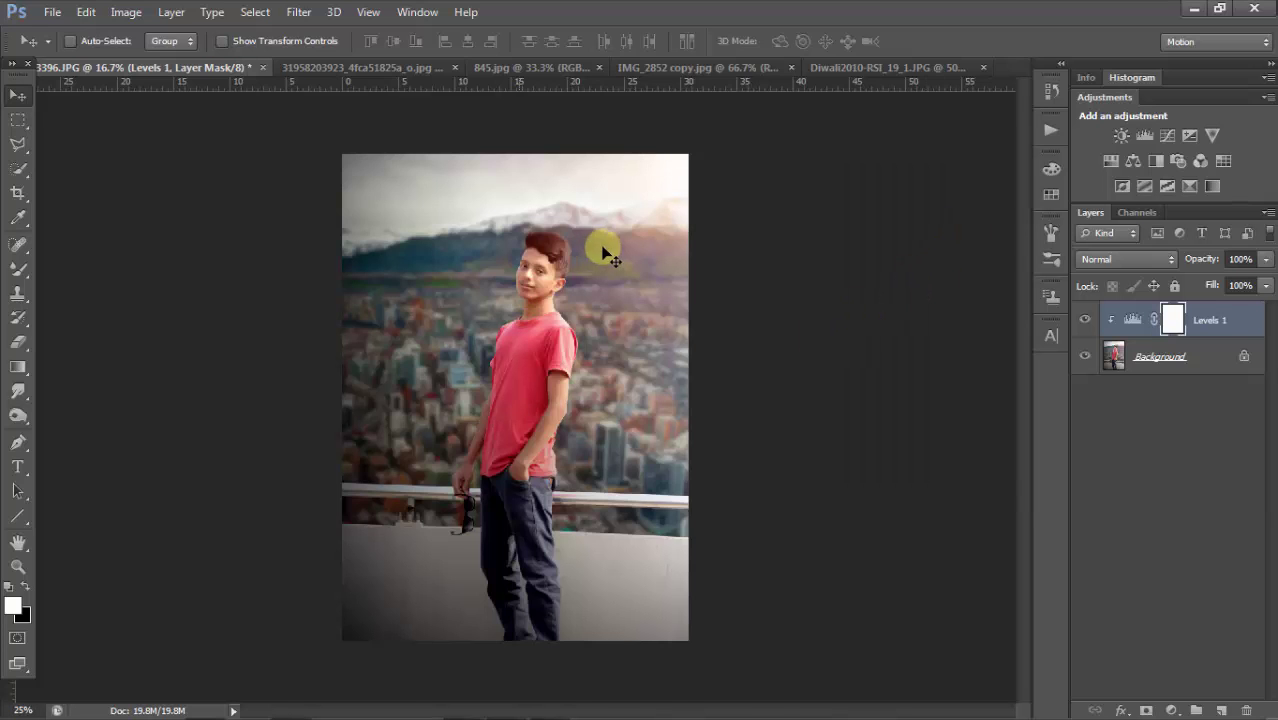
pyautogui.hotkey('ctrl', '+')
pyautogui.hotkey('ctrl', '-')
pyautogui.hotkey('ctrl', '-')
pyautogui.hotkey('ctrl', '+')
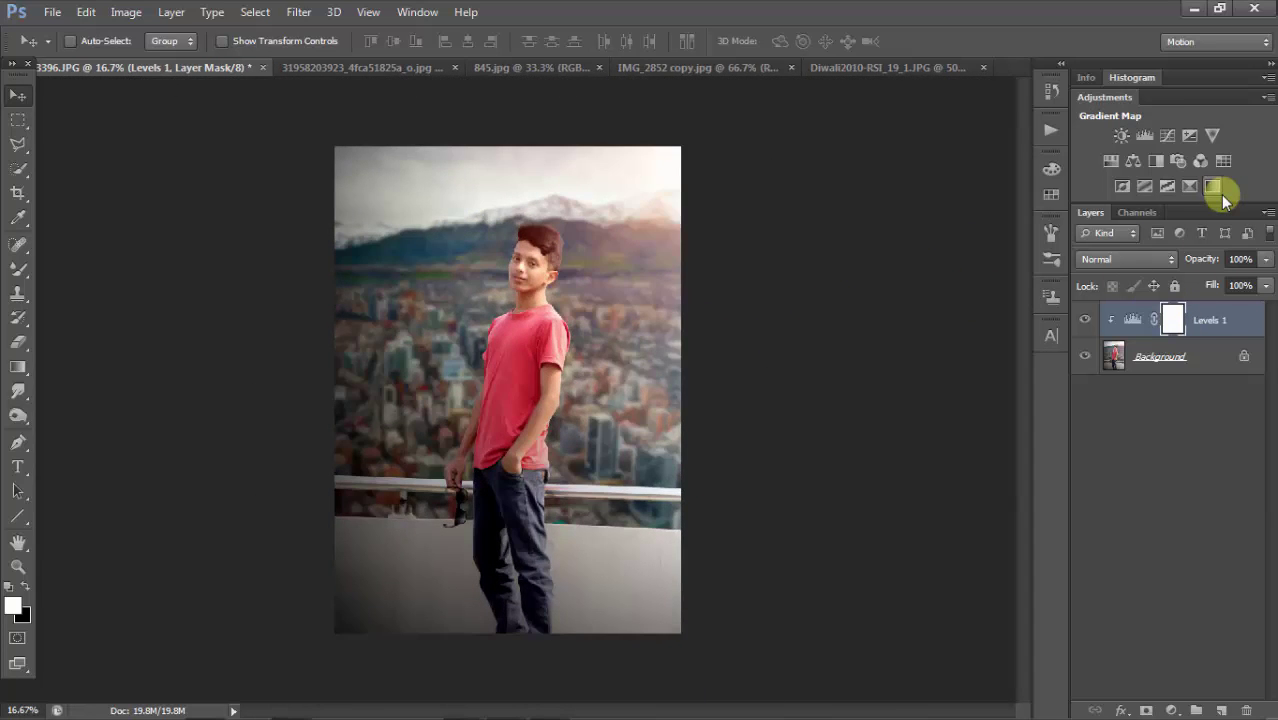
pyautogui.press('Delete')
# - Add a Vibrance adjustment of about +13
pyautogui.click(1212, 135)
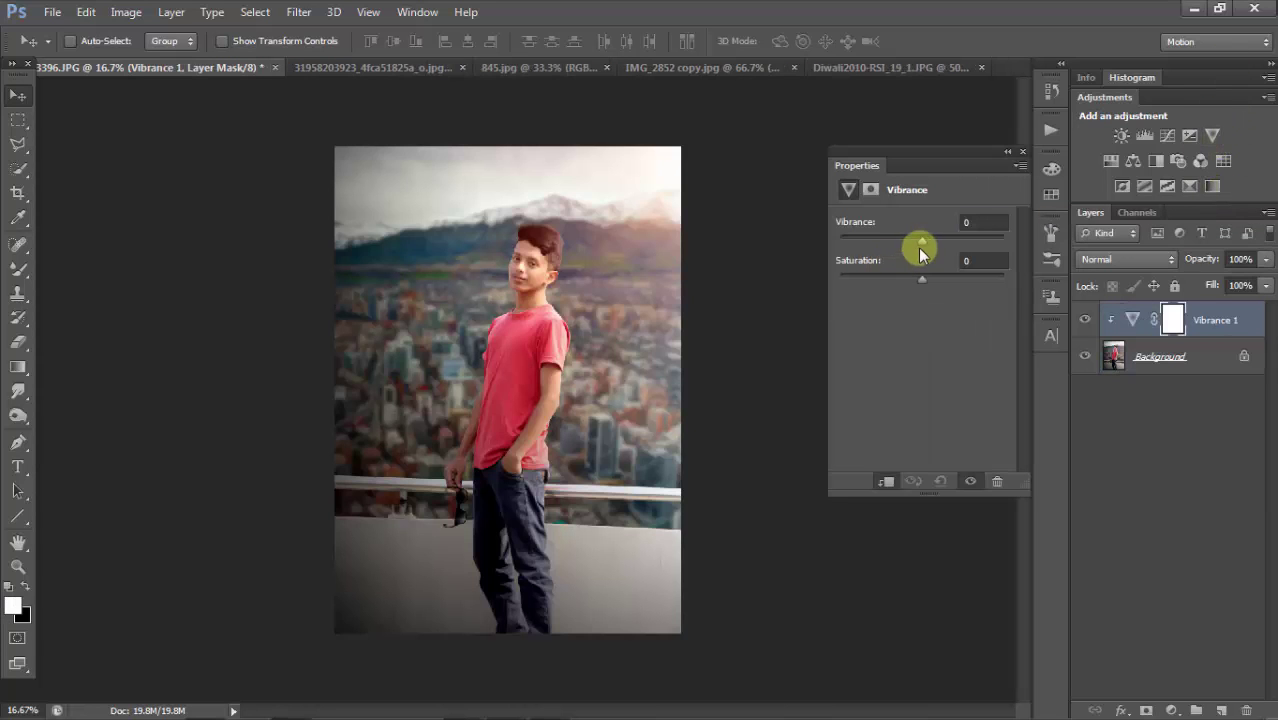
pyautogui.moveTo(928, 244); pyautogui.dragTo(934, 243)
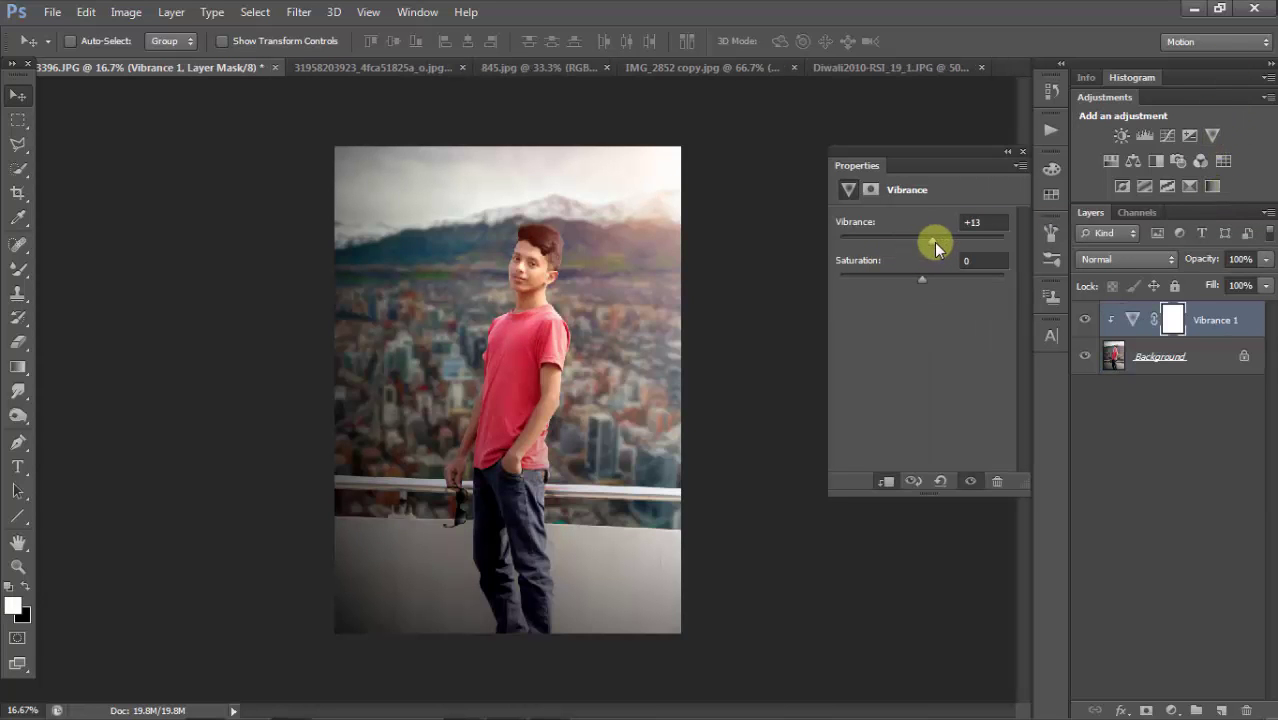
pyautogui.click(1021, 151)
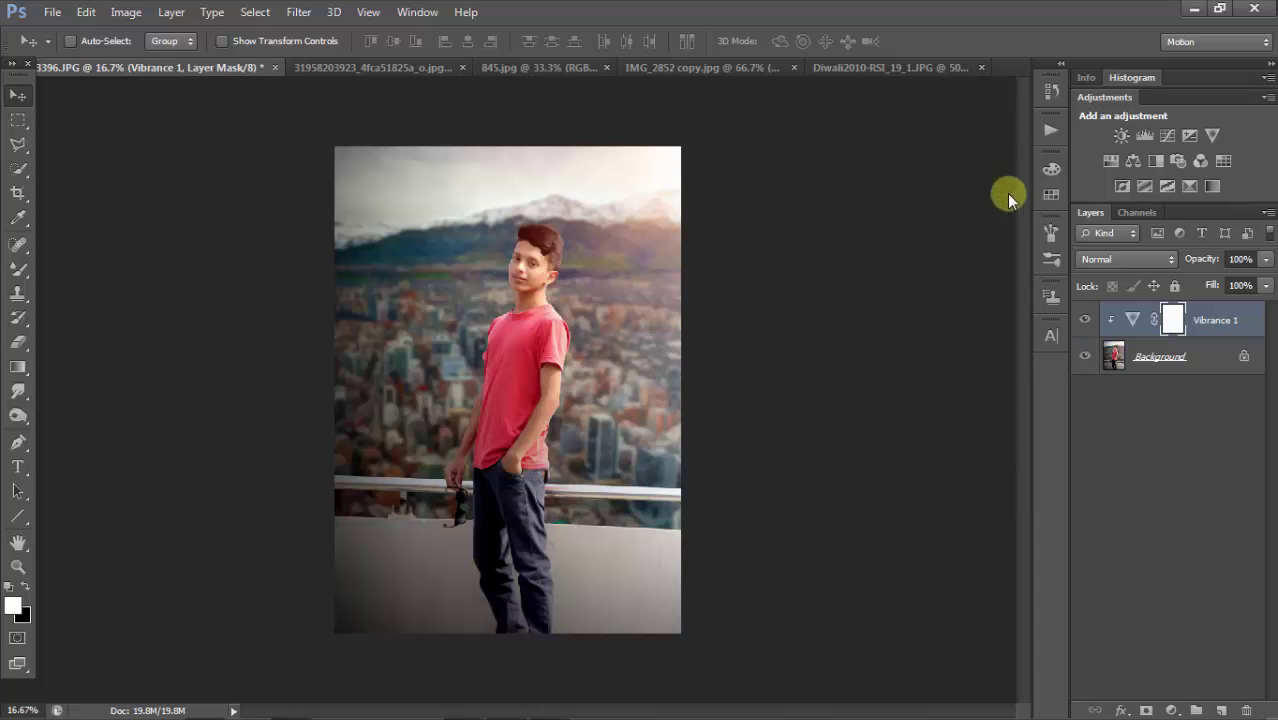
# - Merge the vibrance in and apply Selective Color to Reds: Cyan +31%, Black -16%
pyautogui.press('Delete')
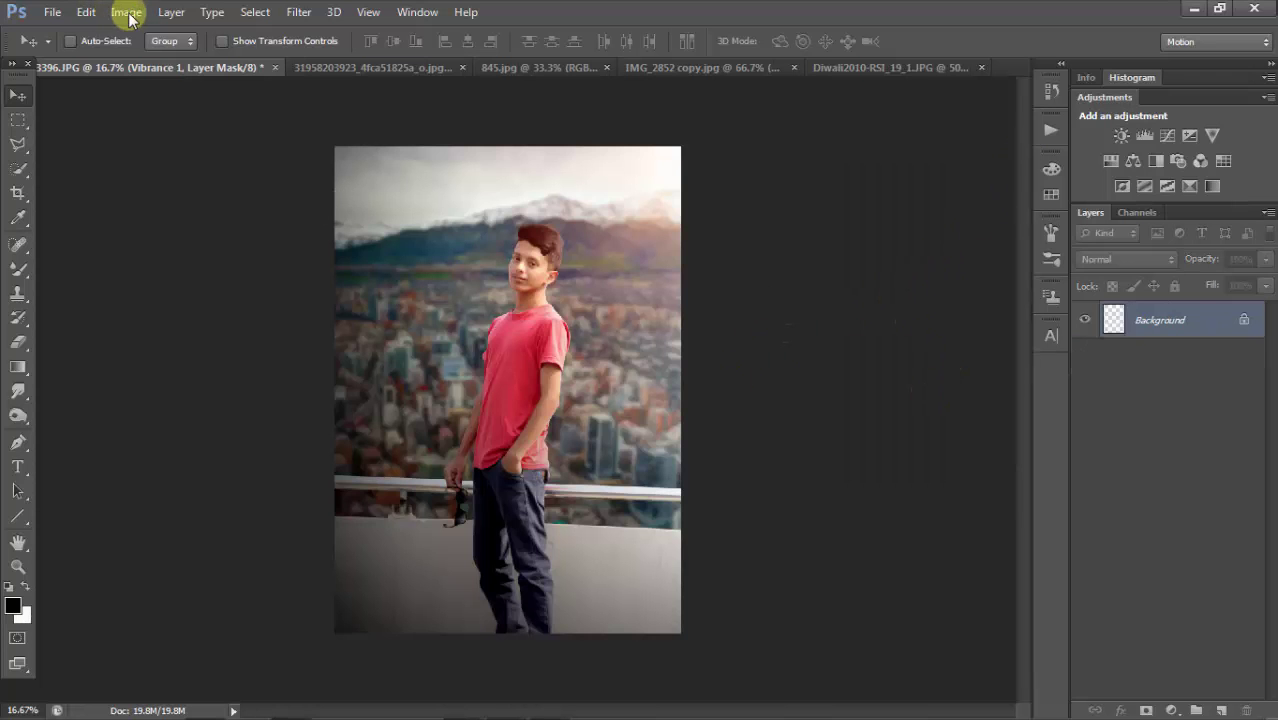
pyautogui.click(125, 12)
pyautogui.moveTo(154, 59)
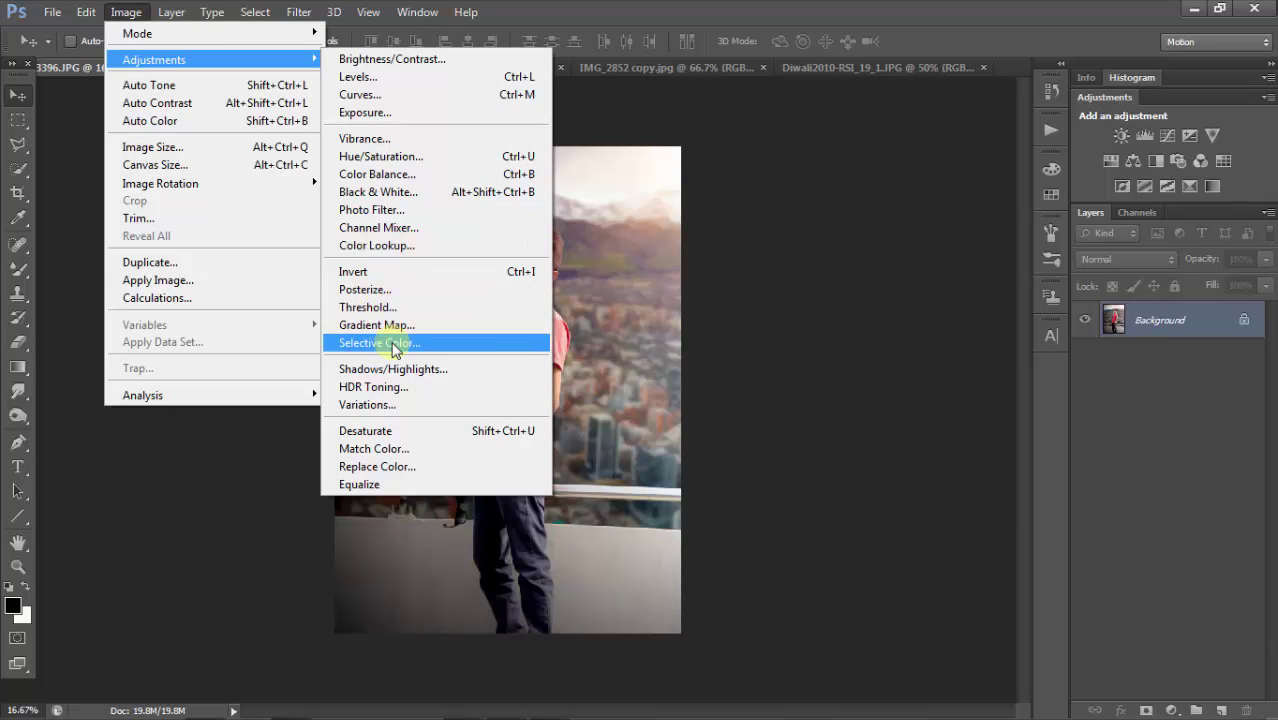
pyautogui.click(395, 343)
pyautogui.moveTo(956, 322); pyautogui.dragTo(940, 328)
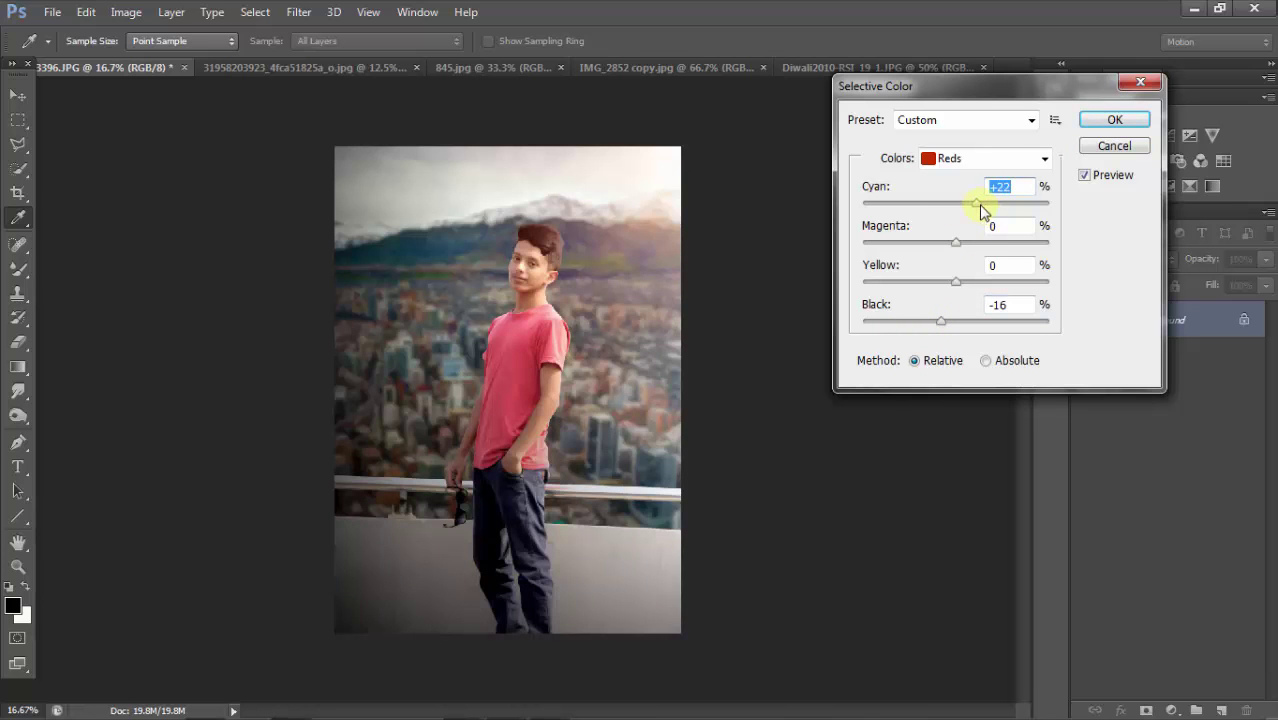
pyautogui.click(1114, 119)
pyautogui.press('v')
pyautogui.hotkey('ctrl', '-')
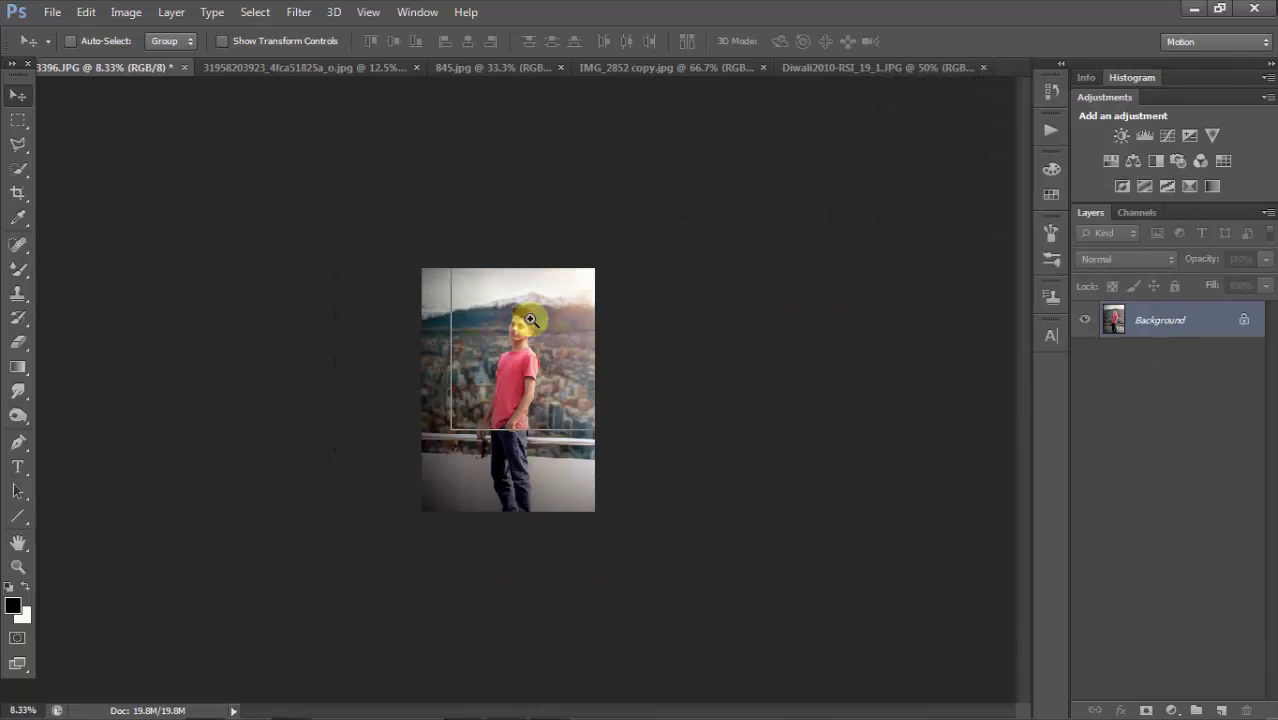
pyautogui.click(528, 335)
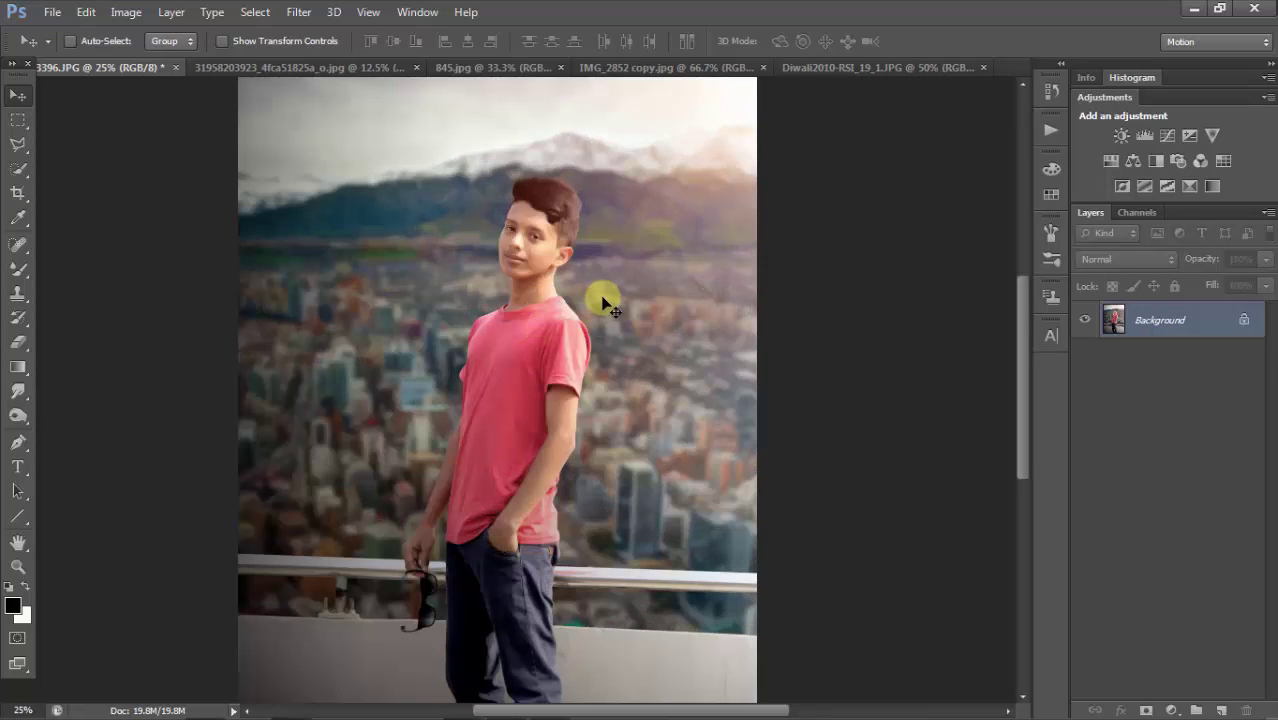
# - Try a Crisp_Warm.look Color Lookup layer at 40% fill, compare it, then delete it
pyautogui.hotkey('ctrl', '-')
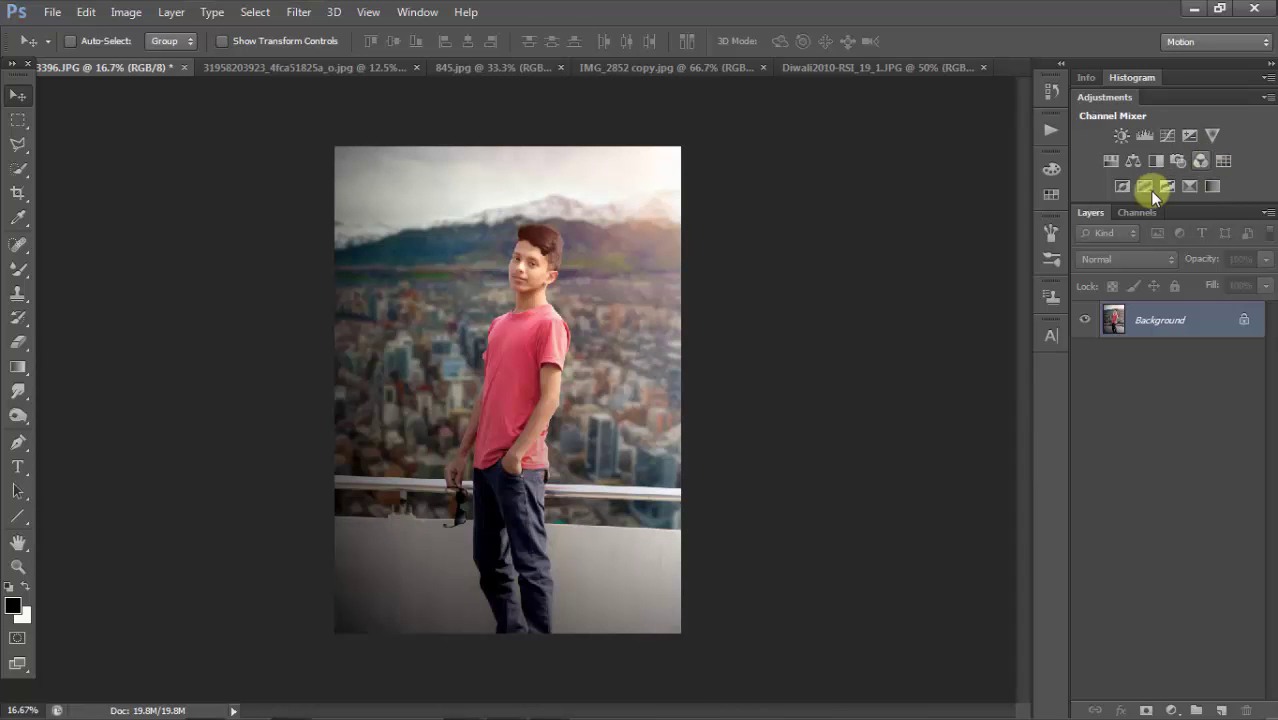
pyautogui.click(1221, 166)
pyautogui.click(969, 222)
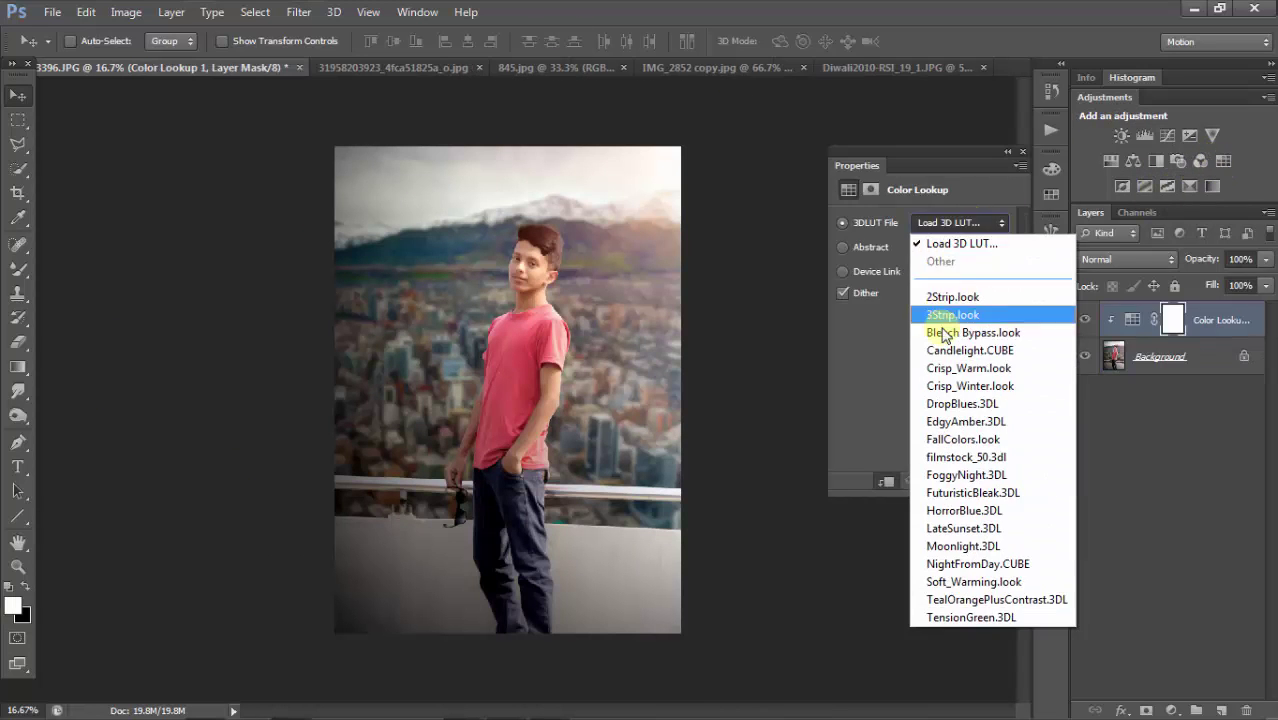
pyautogui.click(941, 313)
pyautogui.press('Down')
pyautogui.press('Down')
pyautogui.press('Down')
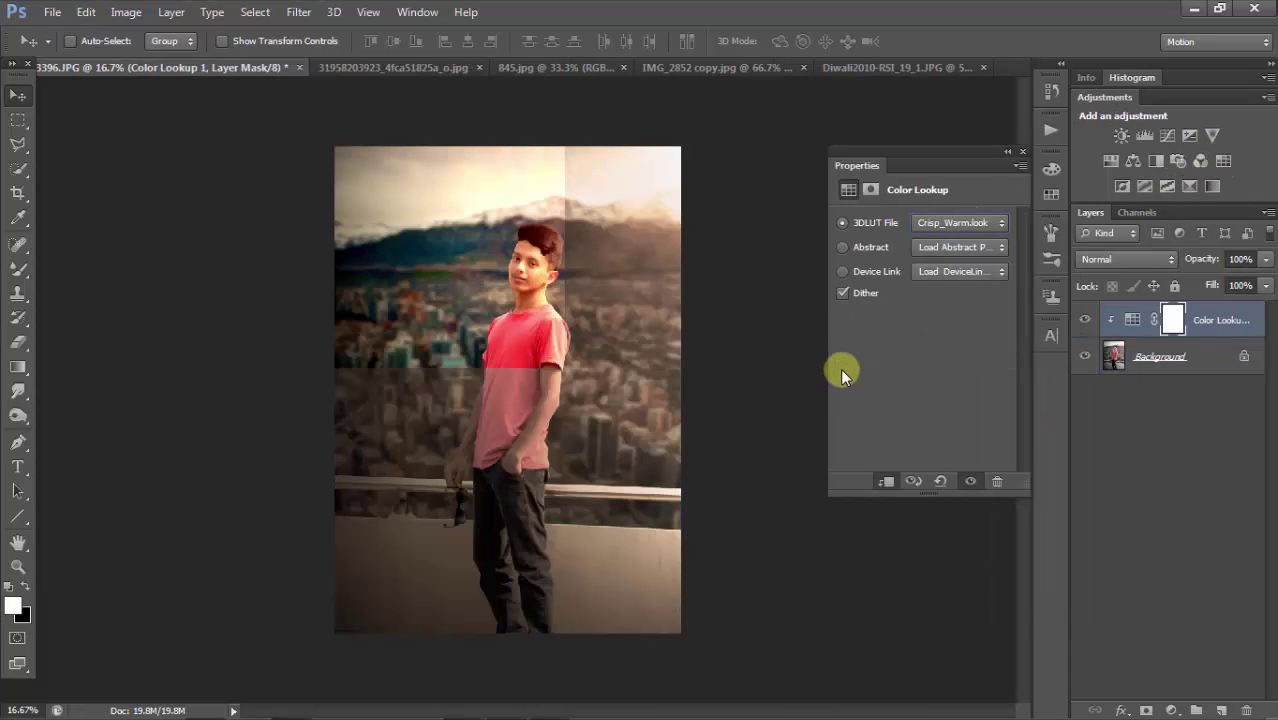
pyautogui.press('Down')
pyautogui.press('Up')
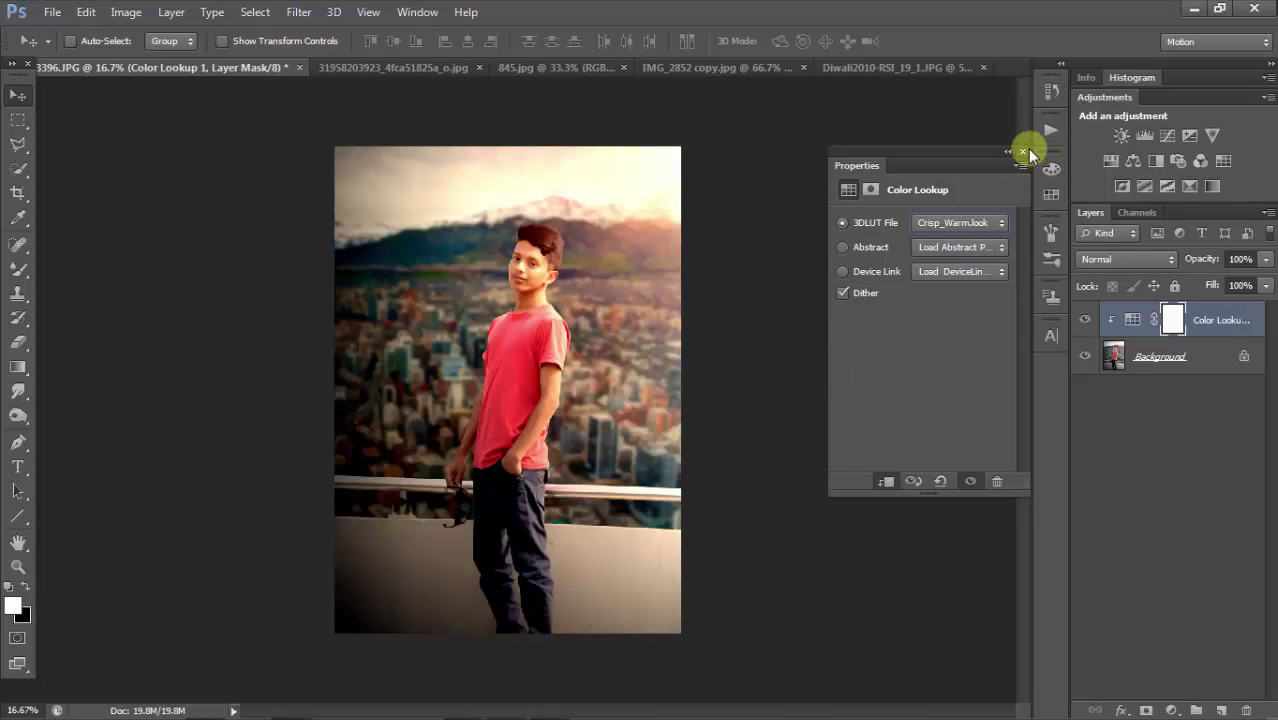
pyautogui.click(1022, 152)
pyautogui.moveTo(1263, 286); pyautogui.dragTo(1207, 307)
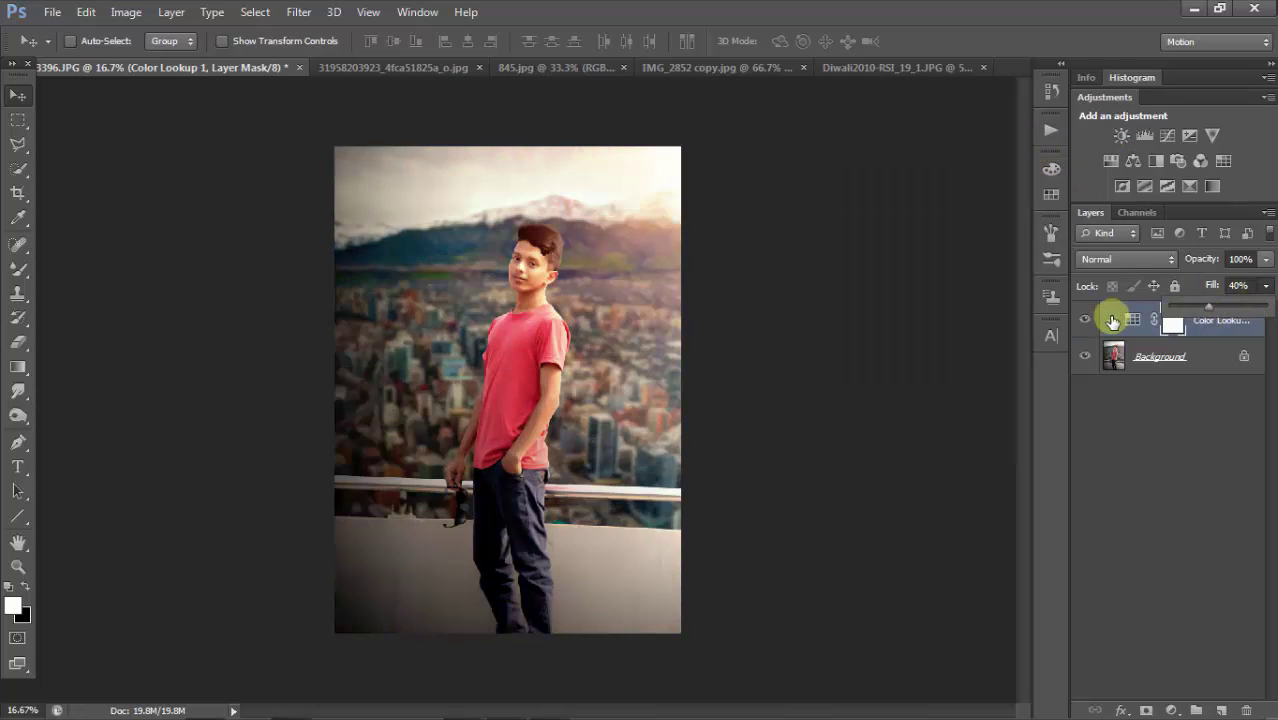
pyautogui.click(1085, 320)
pyautogui.click(1085, 320)
pyautogui.click(1085, 320)
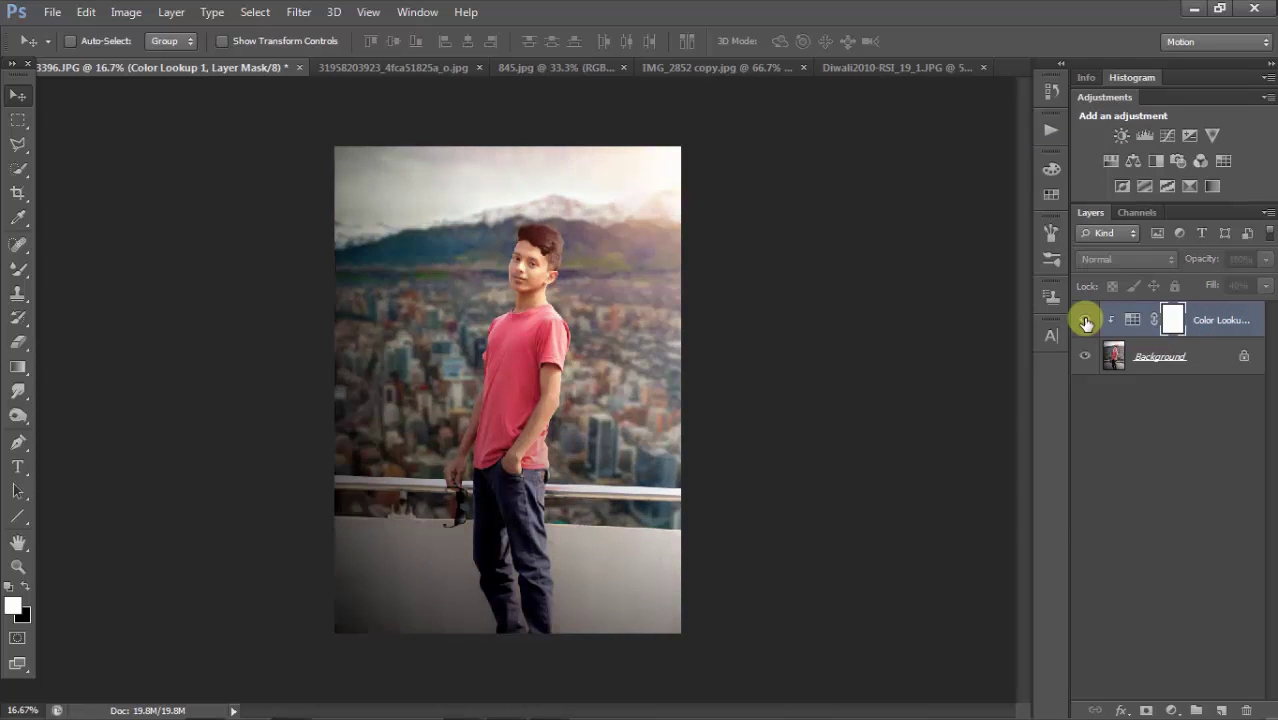
pyautogui.click(1085, 320)
pyautogui.click(1265, 287)
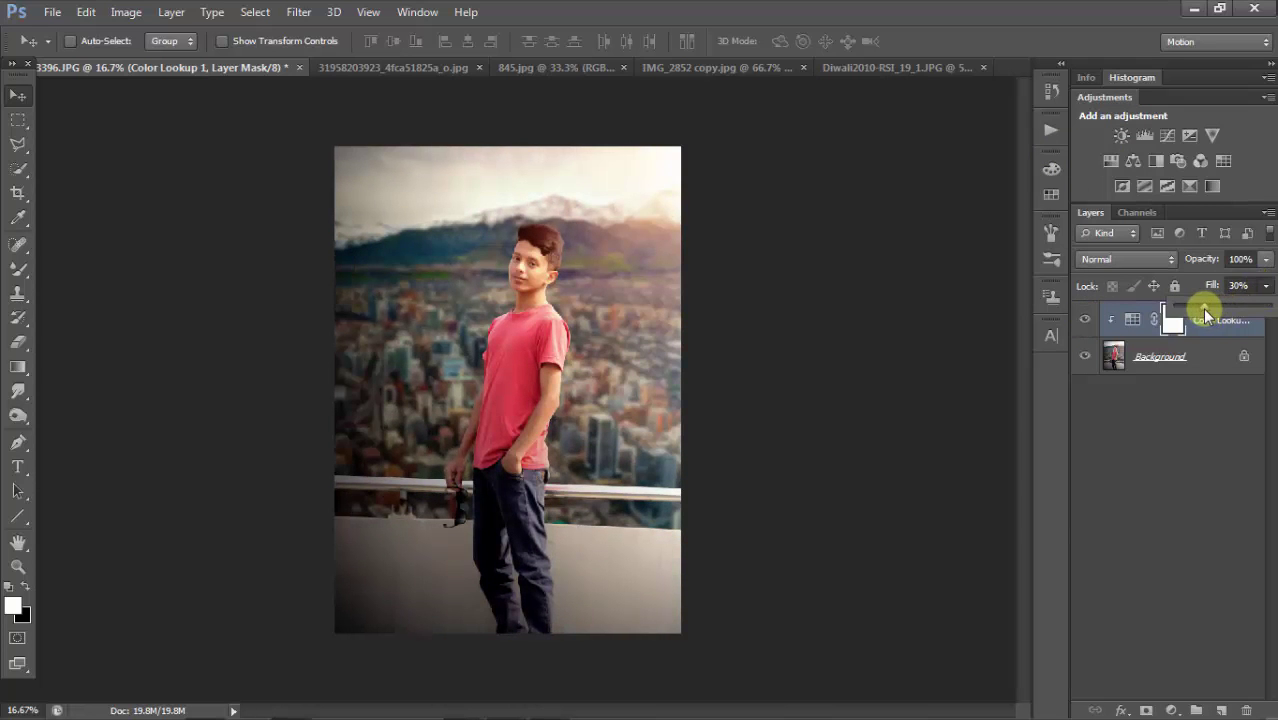
pyautogui.press('Delete')
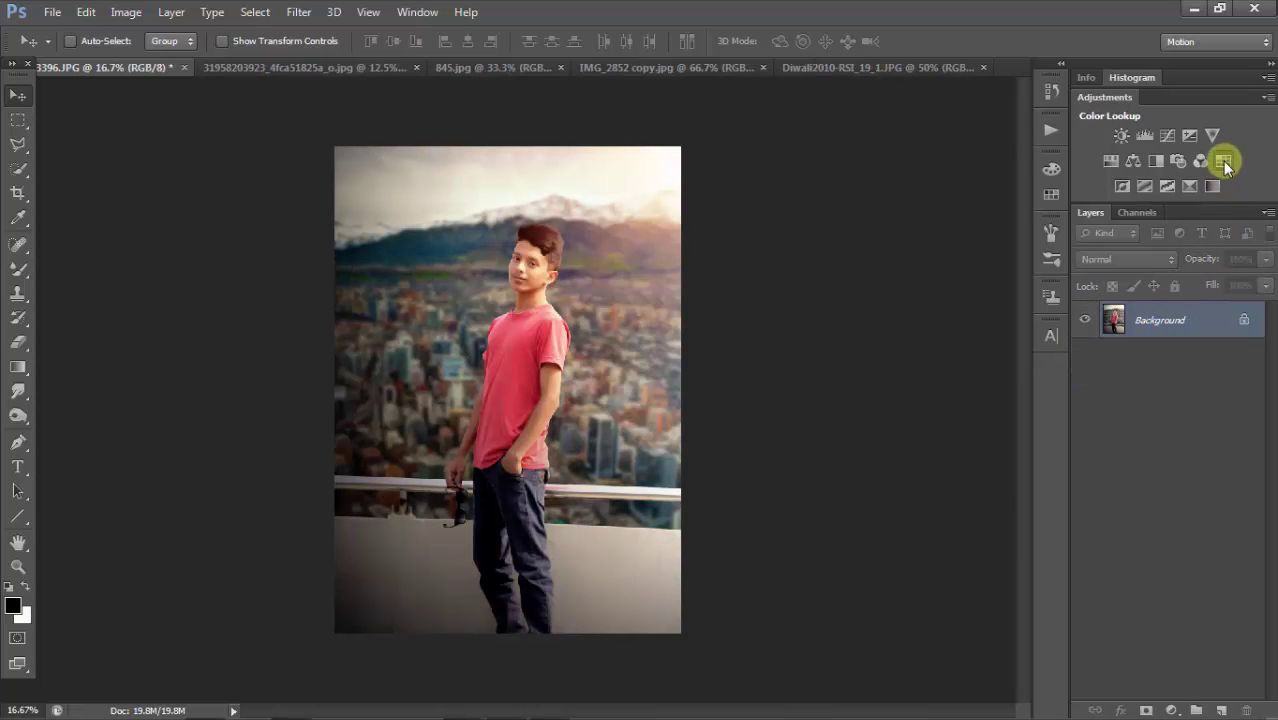
# - Add a filmstock_50 Color Lookup layer at about 20% fill and merge it down
pyautogui.click(1222, 161)
pyautogui.click(960, 222)
pyautogui.click(1100, 386)
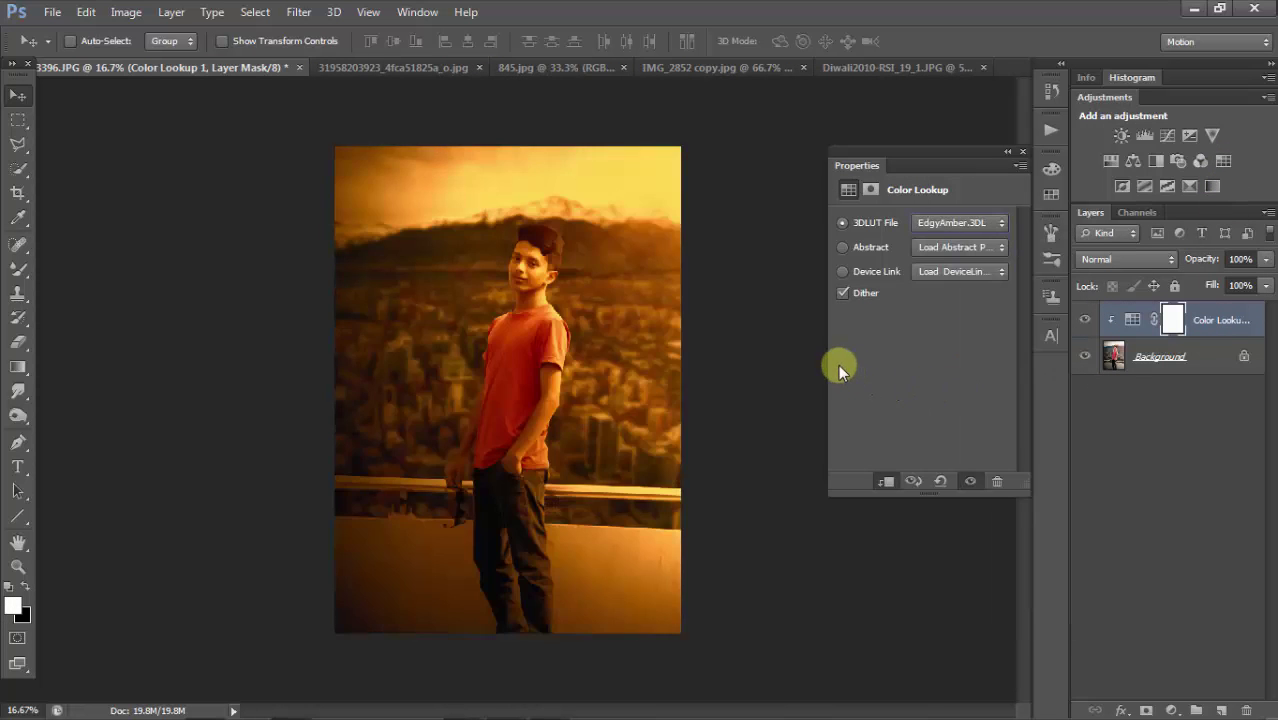
pyautogui.press('Down')
pyautogui.press('Down')
pyautogui.press('Down')
pyautogui.press('Up')
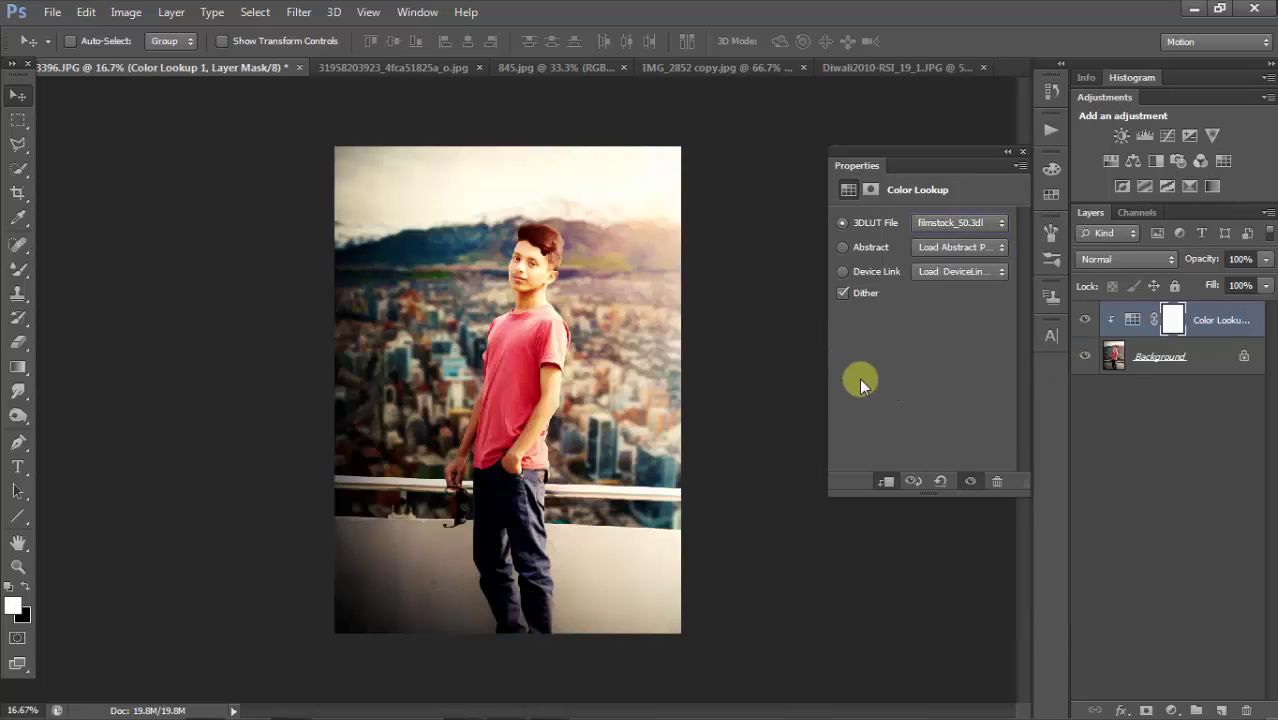
pyautogui.click(1022, 151)
pyautogui.click(1266, 285)
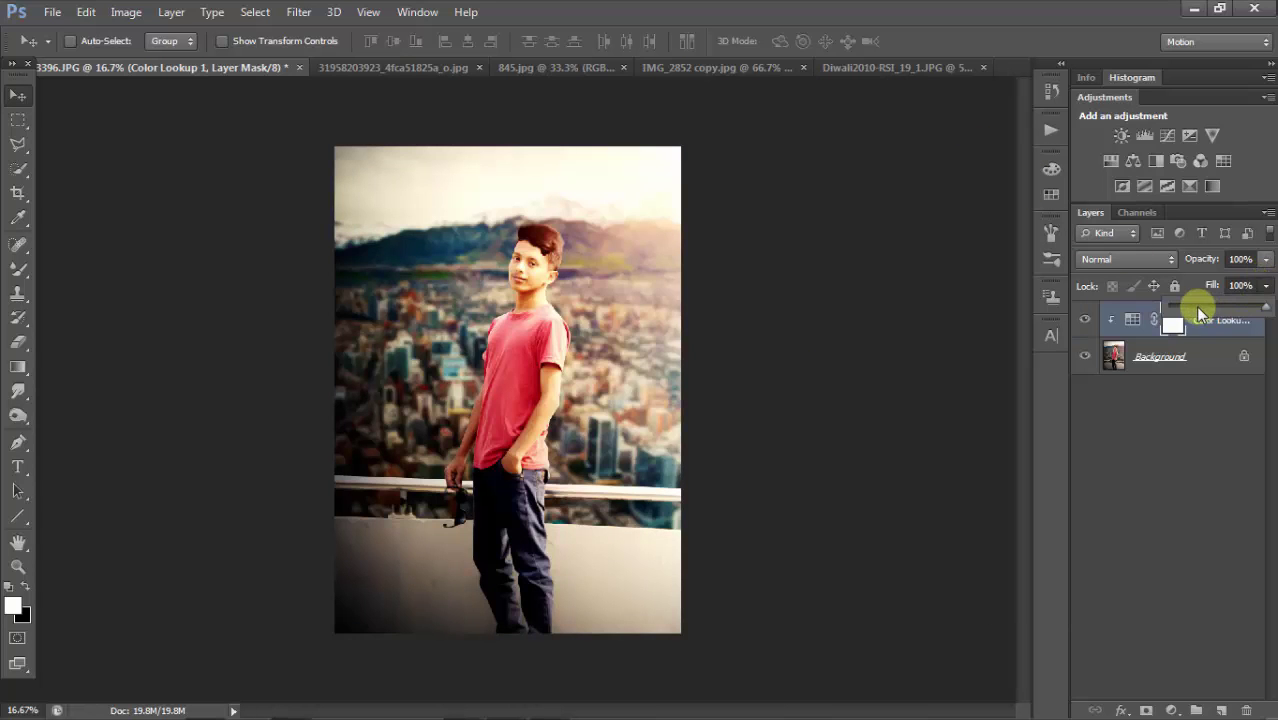
pyautogui.moveTo(1198, 308); pyautogui.dragTo(1192, 304)
pyautogui.click(1091, 322)
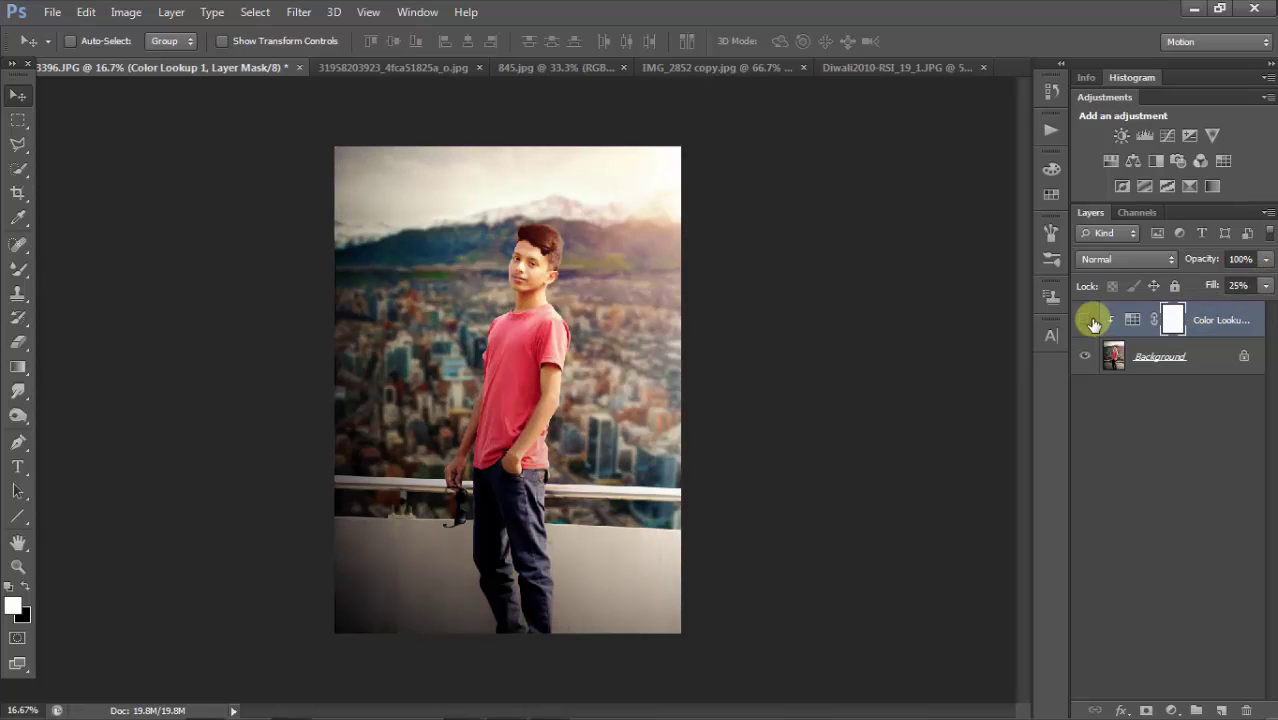
pyautogui.click(1088, 320)
pyautogui.click(1088, 320)
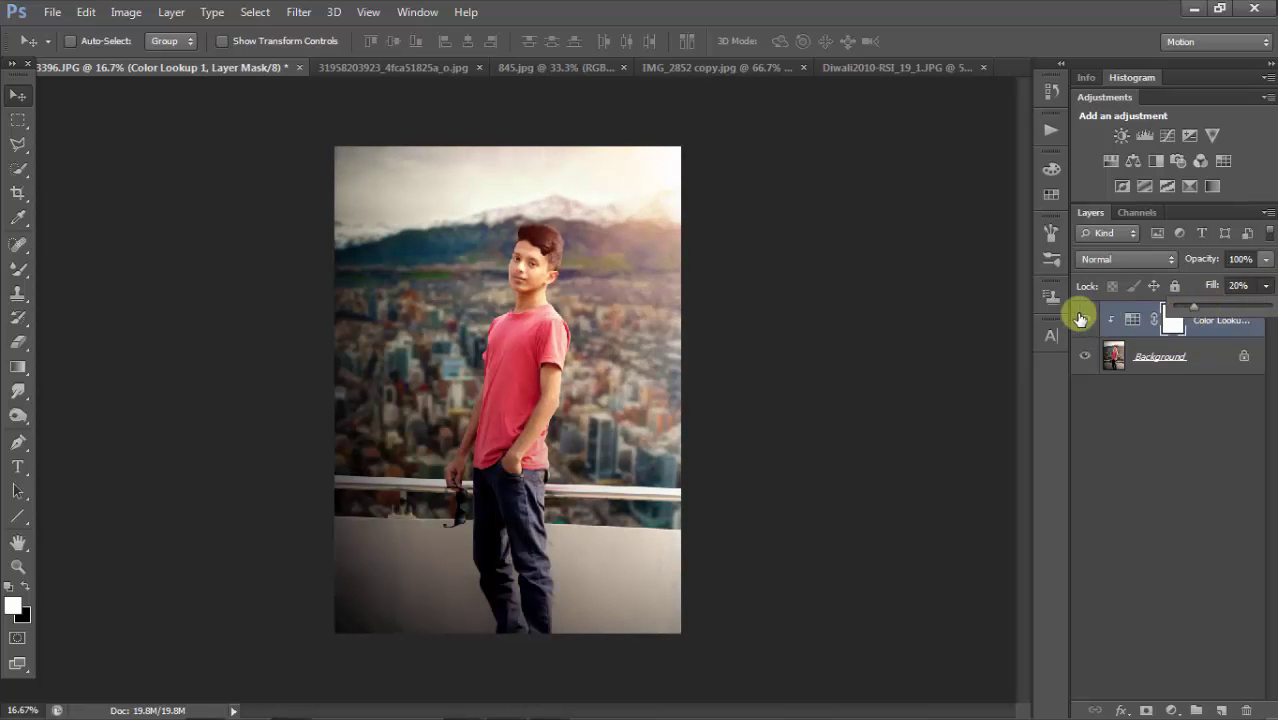
pyautogui.hotkey('ctrl', 'e')
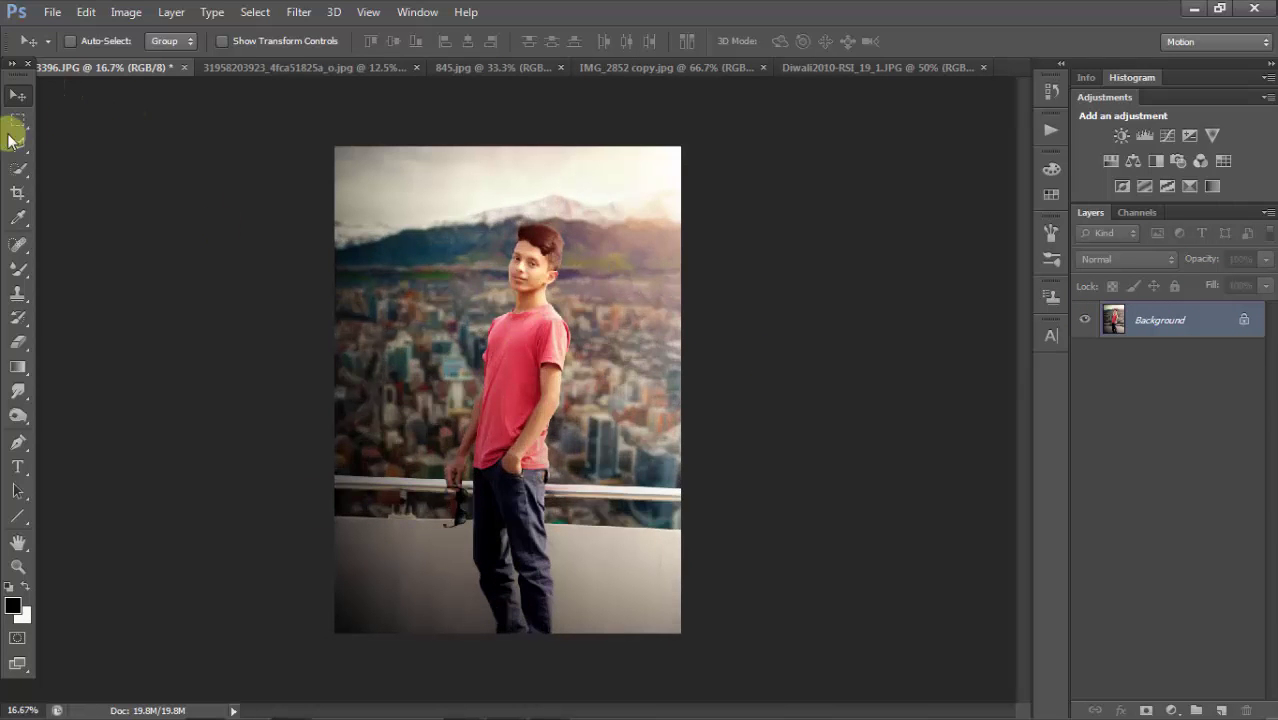
# - Close the city photo and IMG_2852 copy documents, returning to the boy-over-city image
pyautogui.click(300, 67)
pyautogui.click(439, 67)
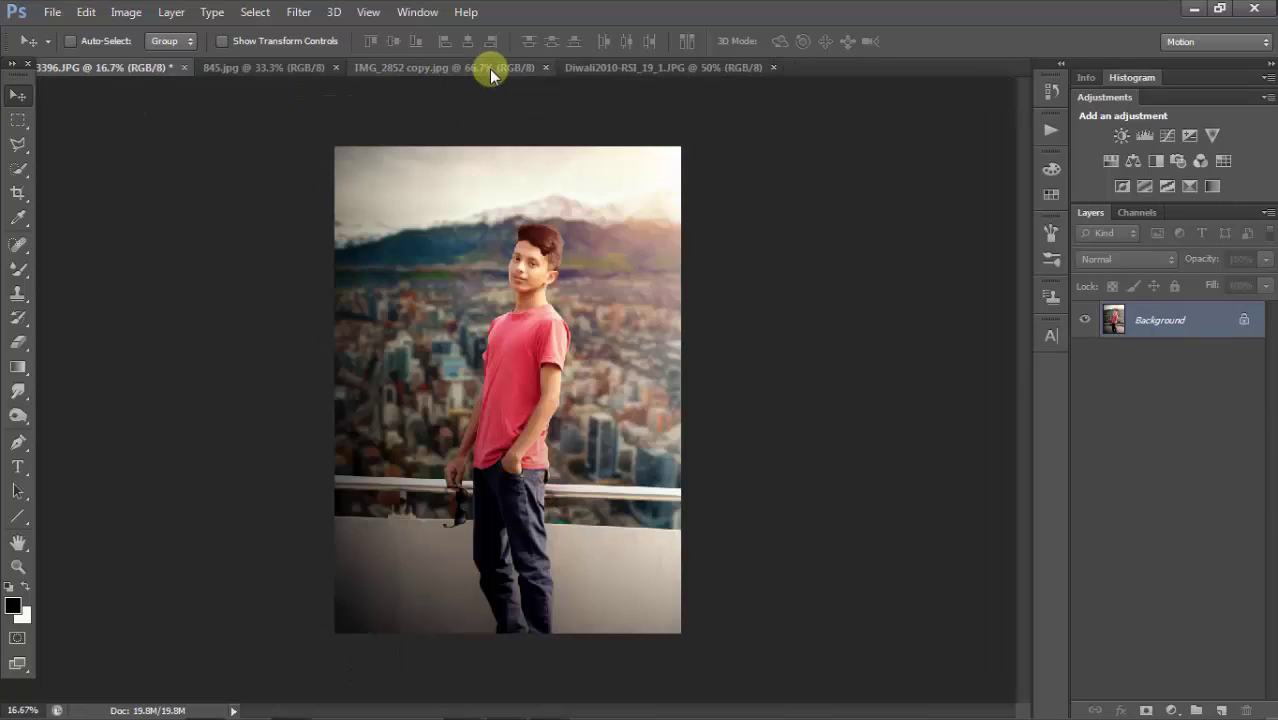
pyautogui.click(540, 67)
pyautogui.click(570, 67)
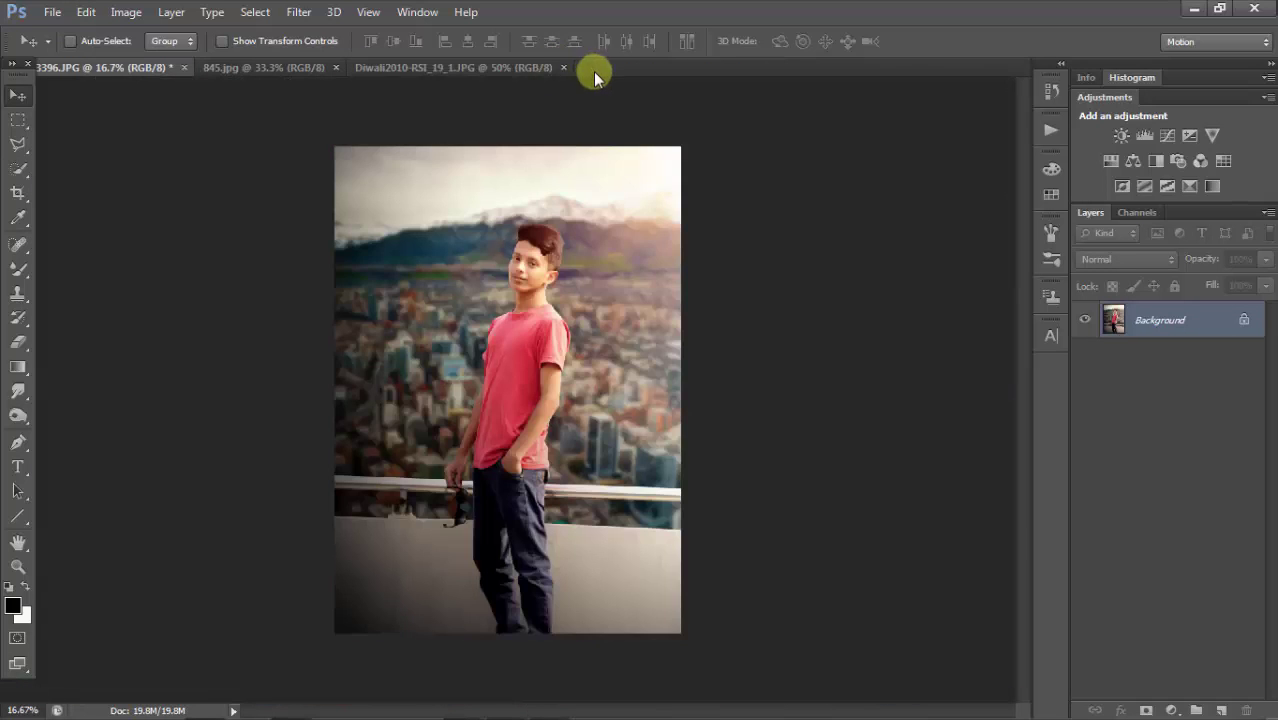
# - Bring the Diwali firework into the boy photo as a Screen-mode layer
pyautogui.click(512, 70)
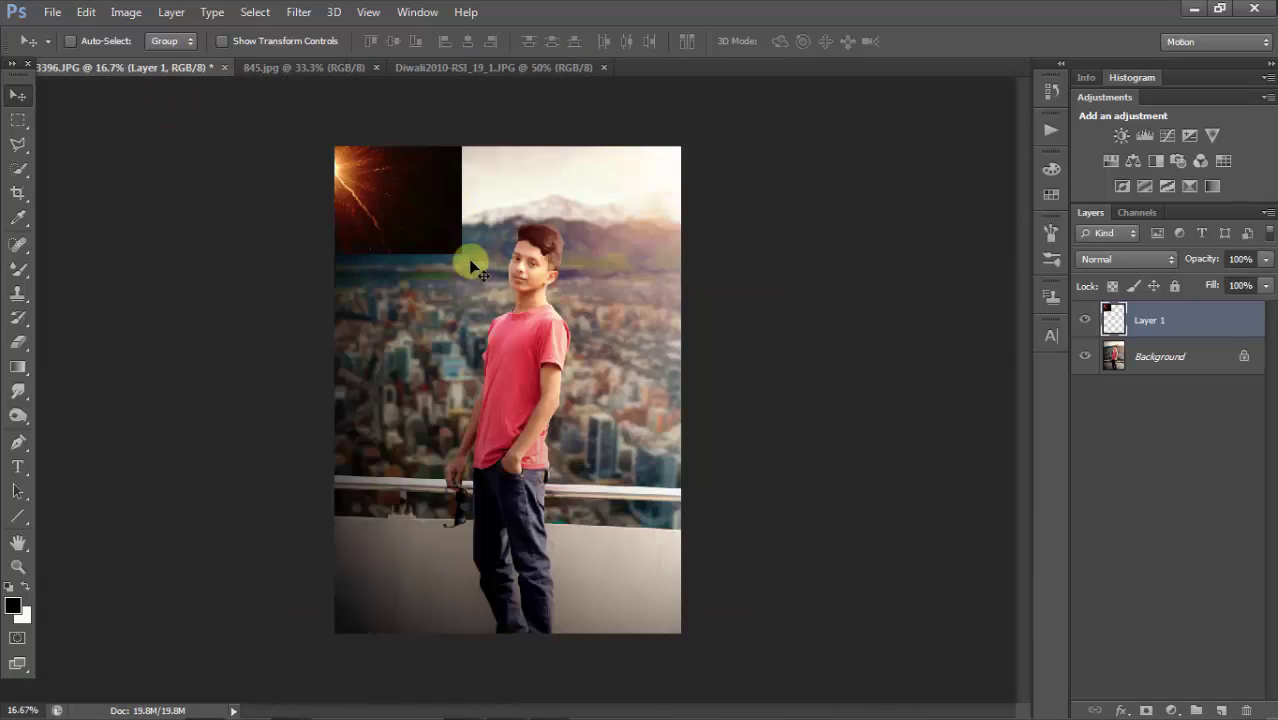
pyautogui.moveTo(175, 67)
pyautogui.mouseDown()
pyautogui.moveTo(563, 292)
pyautogui.moveTo(682, 433)
pyautogui.mouseUp()
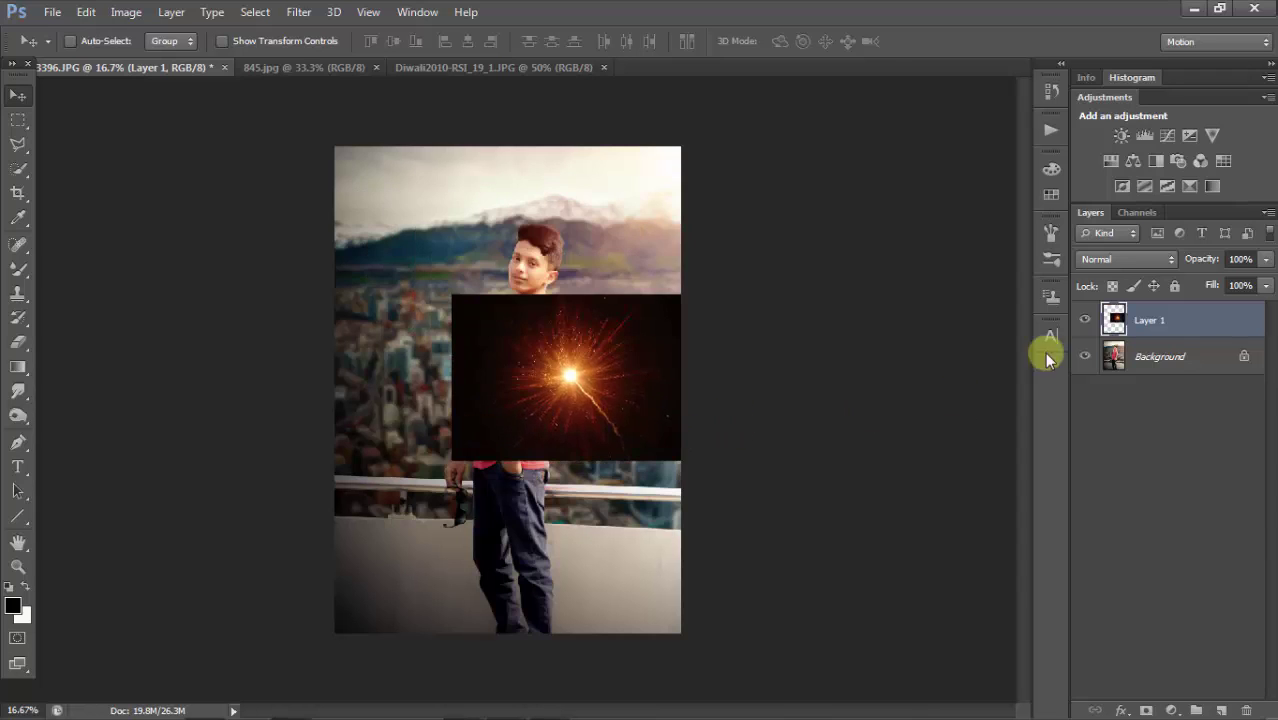
pyautogui.click(1120, 259)
pyautogui.click(1090, 160)
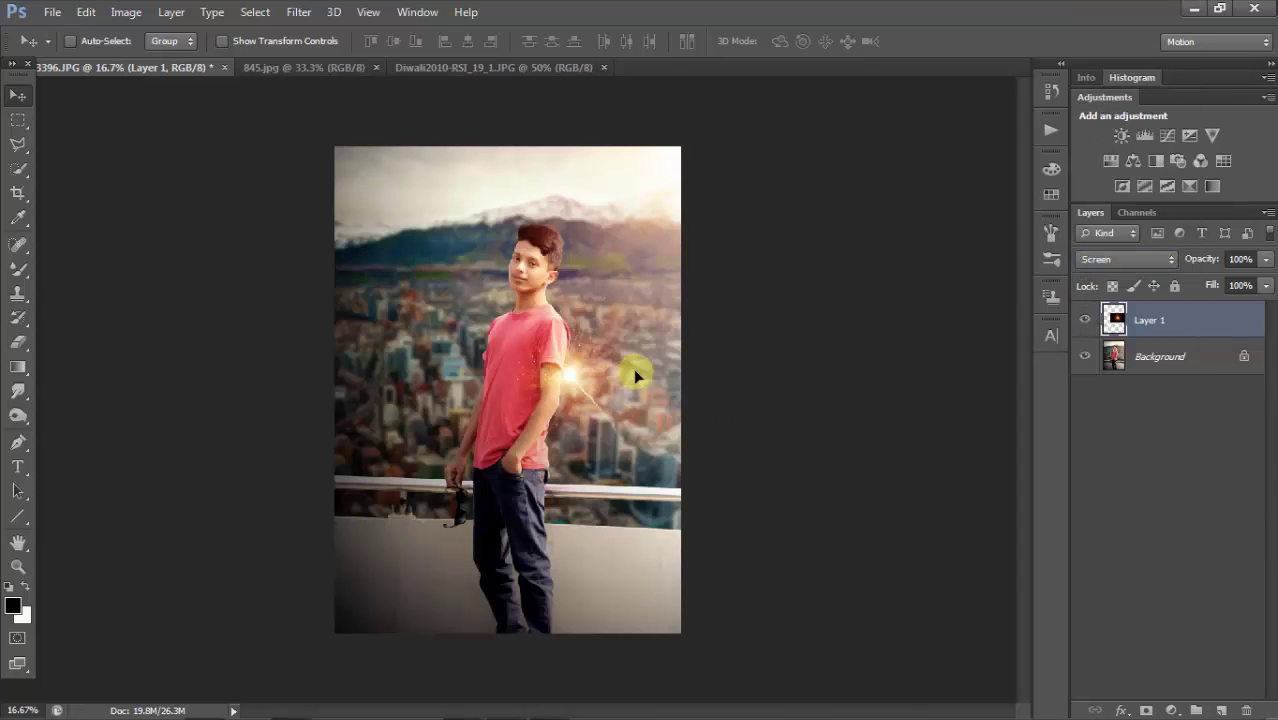
pyautogui.moveTo(633, 366); pyautogui.dragTo(656, 360)
# - Gaussian-blur the firework glow to about 23.7 px and move it beside the boy
pyautogui.click(297, 12)
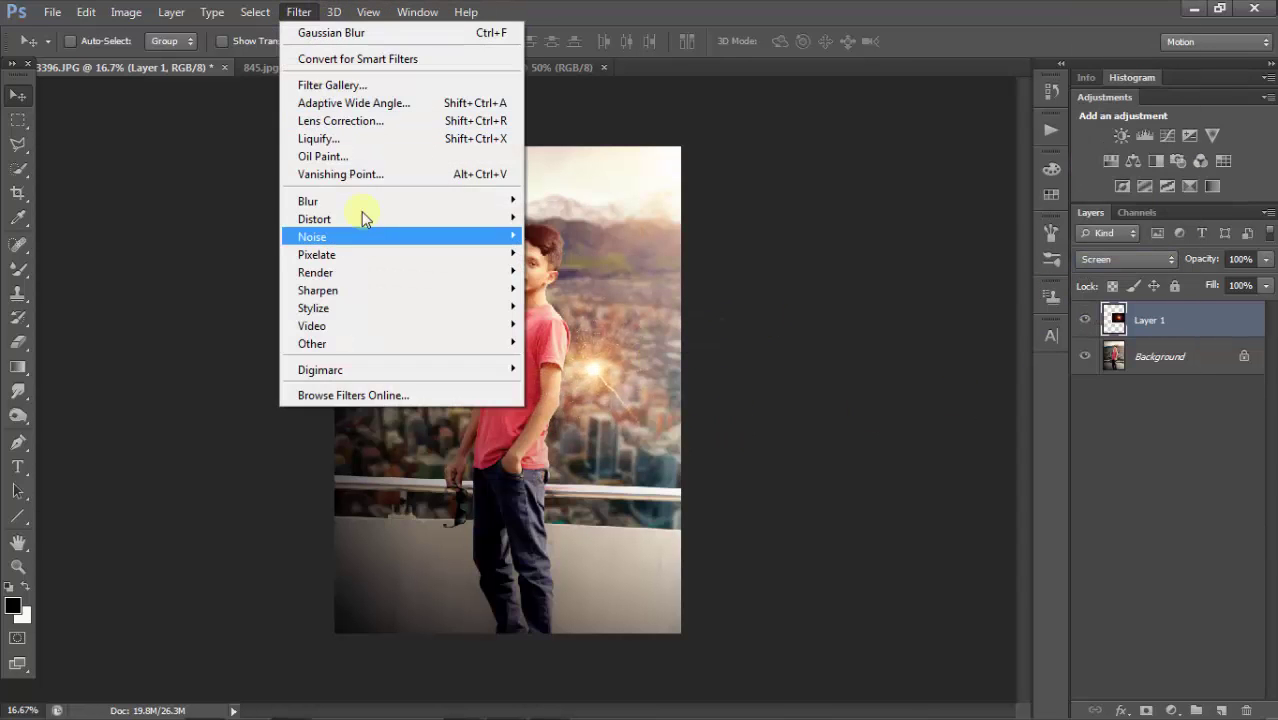
pyautogui.moveTo(308, 201)
pyautogui.click(563, 331)
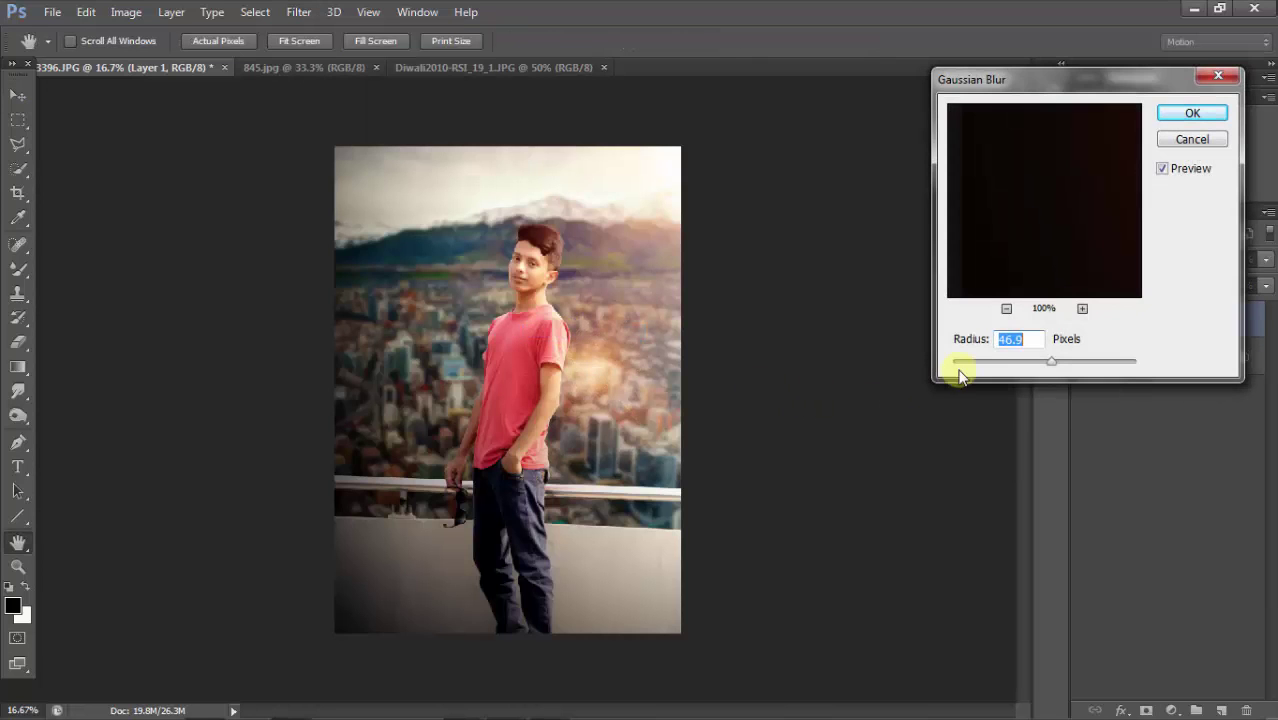
pyautogui.moveTo(1030, 369); pyautogui.dragTo(1035, 371)
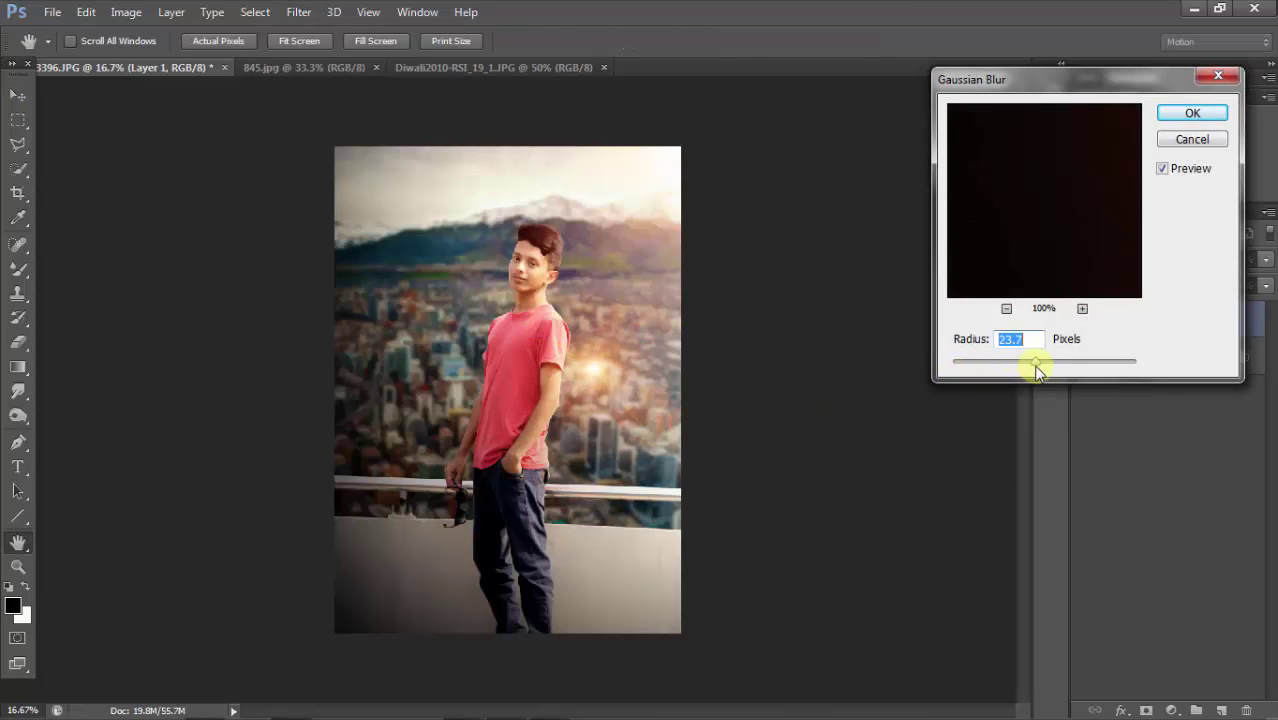
pyautogui.click(1185, 114)
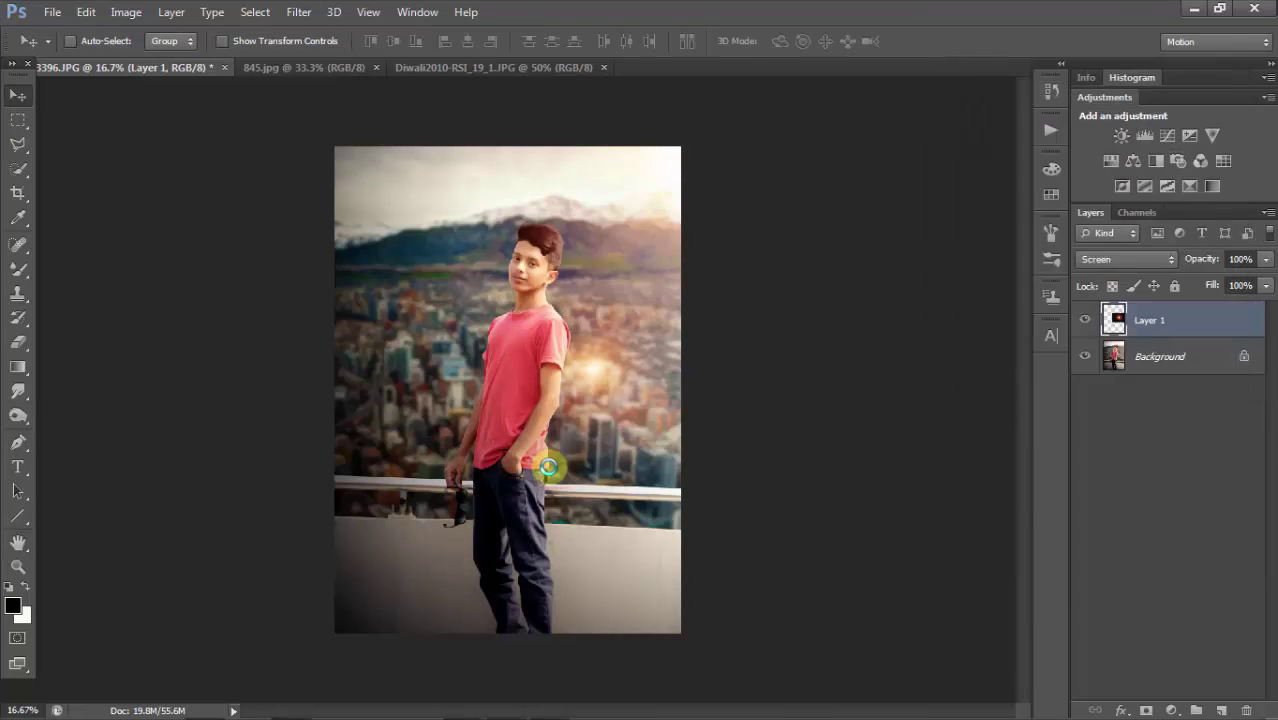
pyautogui.moveTo(594, 367)
pyautogui.mouseDown()
pyautogui.moveTo(502, 486)
pyautogui.moveTo(575, 208)
pyautogui.moveTo(607, 236)
pyautogui.mouseUp()
# - Warm the glow with Hue +8 and Saturation +31 and raise it over the mountains
pyautogui.hotkey('ctrl', 'u')
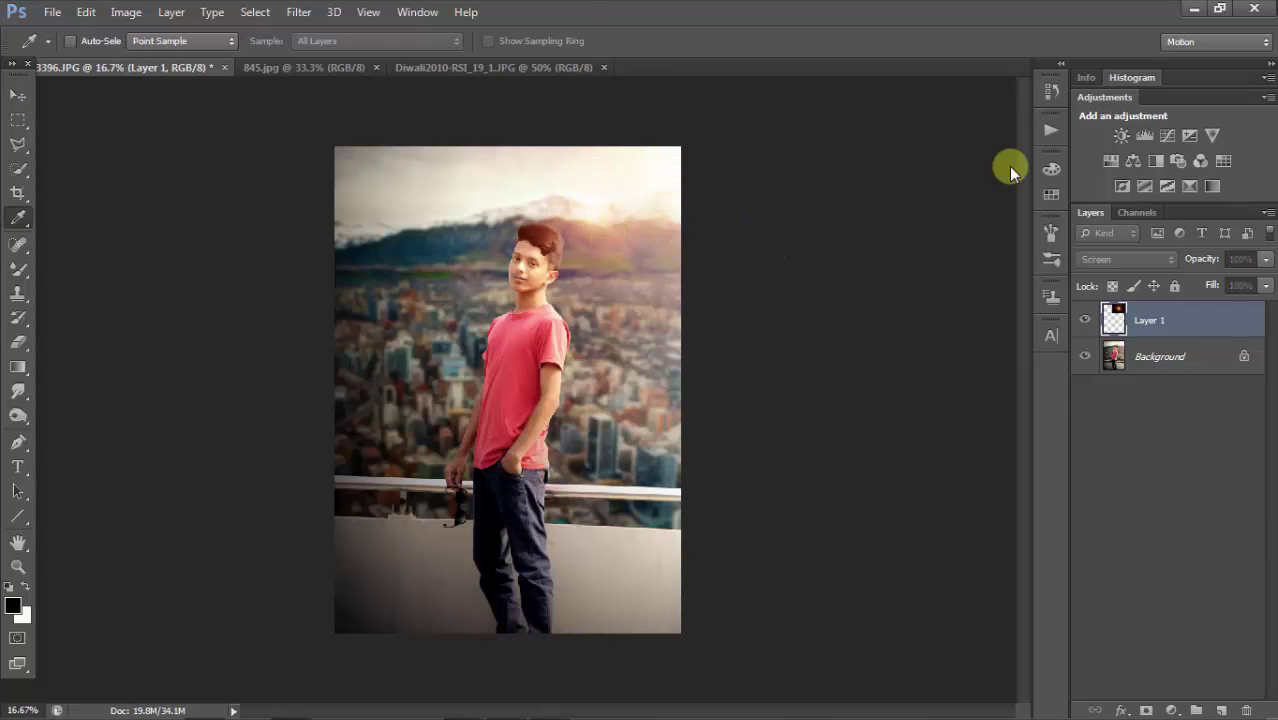
pyautogui.moveTo(1061, 197)
pyautogui.mouseDown()
pyautogui.moveTo(1153, 212)
pyautogui.moveTo(1066, 203)
pyautogui.mouseUp()
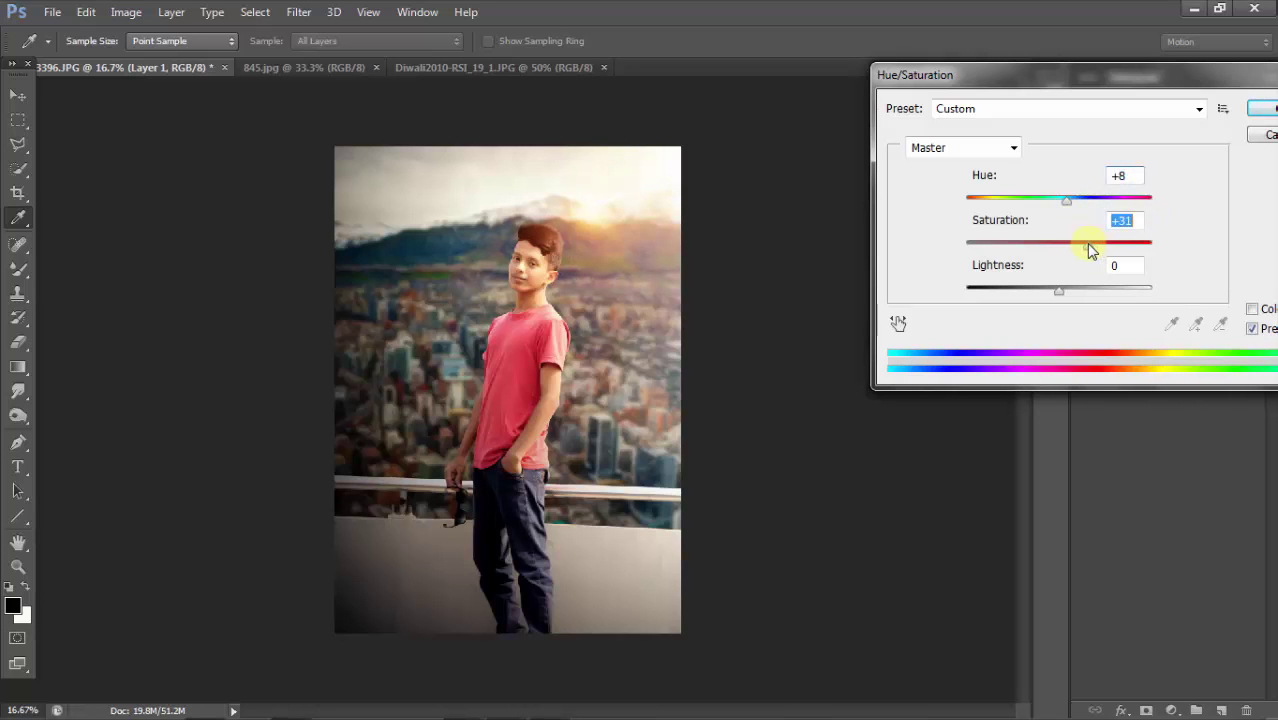
pyautogui.click(1262, 108)
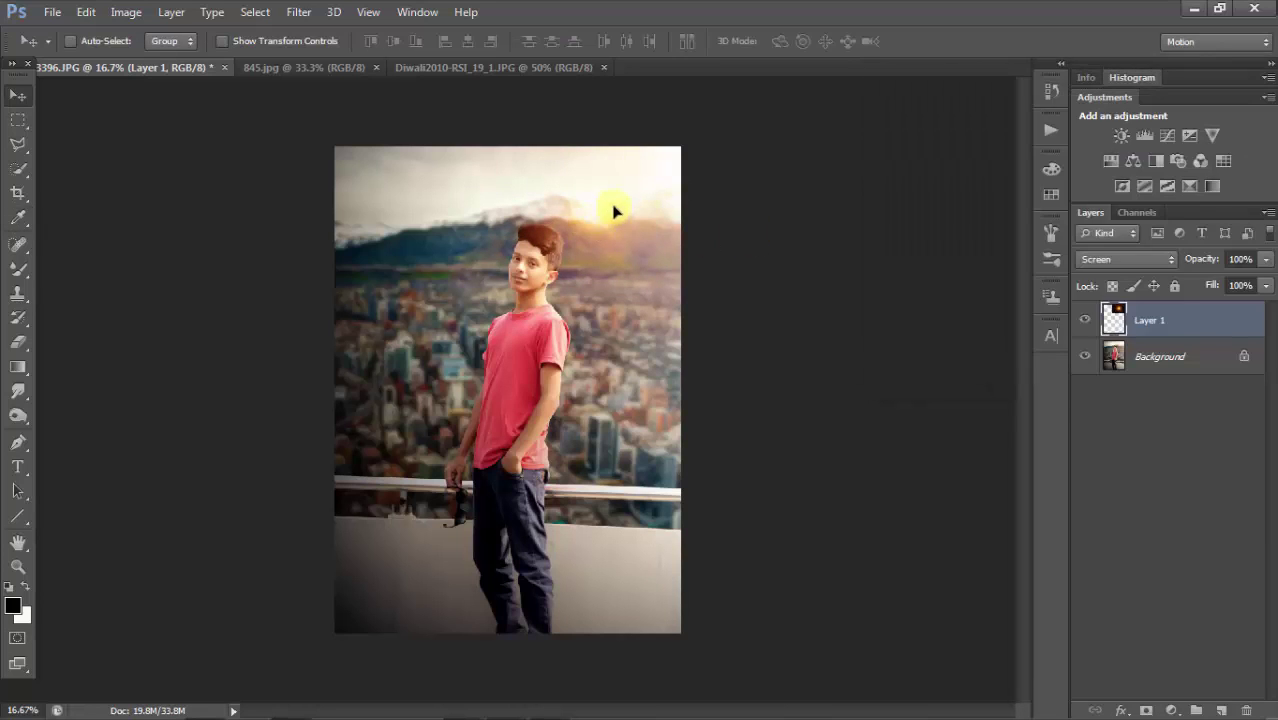
pyautogui.moveTo(613, 206); pyautogui.dragTo(627, 205)
pyautogui.hotkey('ctrl', '-')
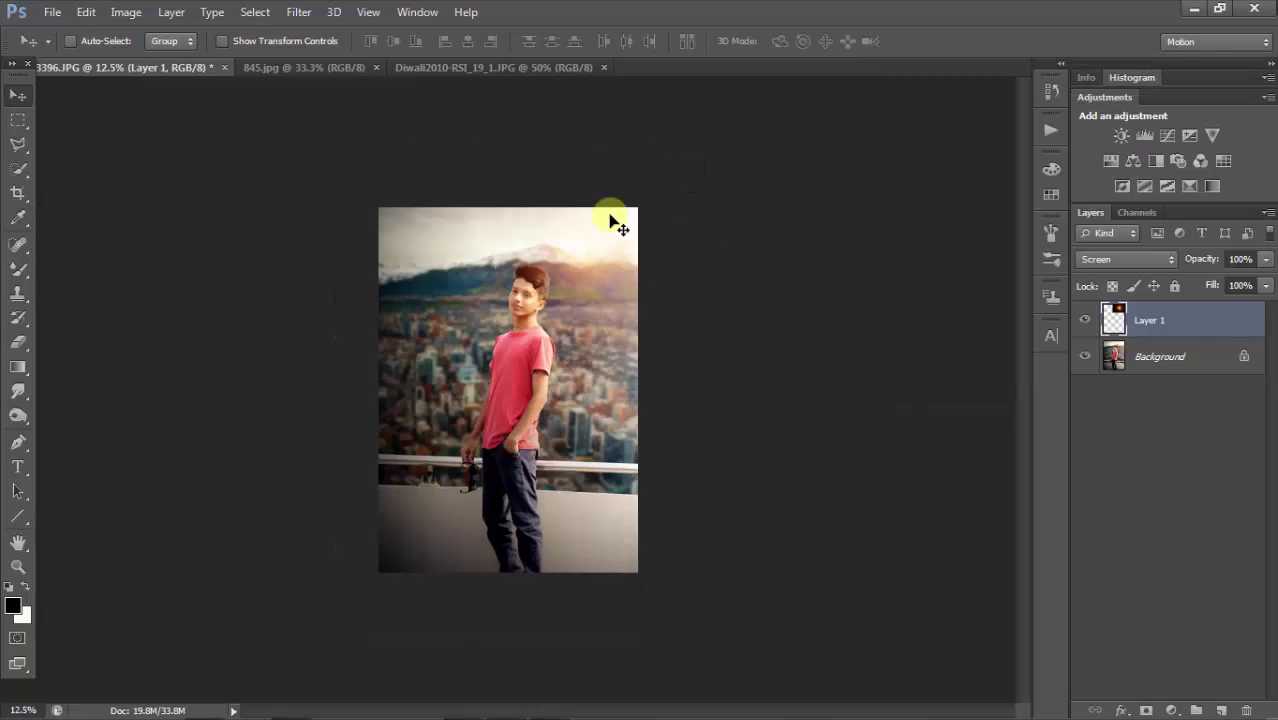
pyautogui.hotkey('ctrl', '-')
pyautogui.hotkey('ctrl', '+')
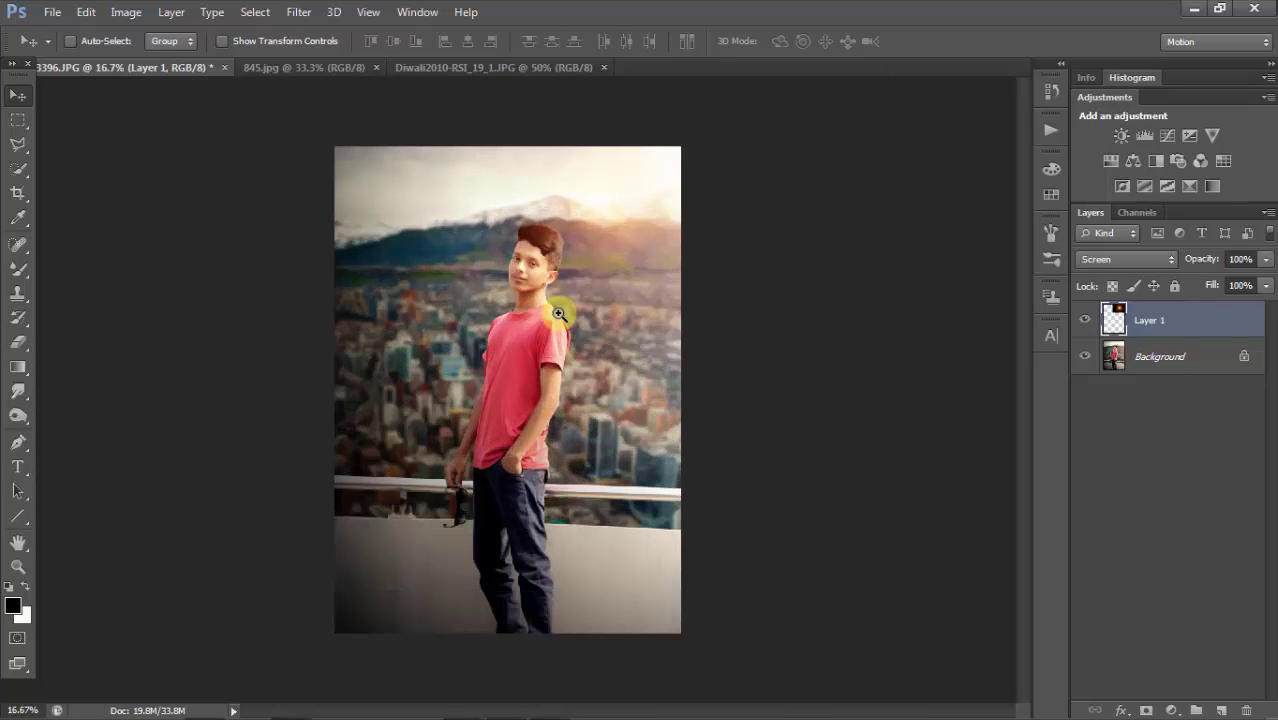
# - Open Unsharp Mask and cancel it without sharpening
pyautogui.click(298, 12)
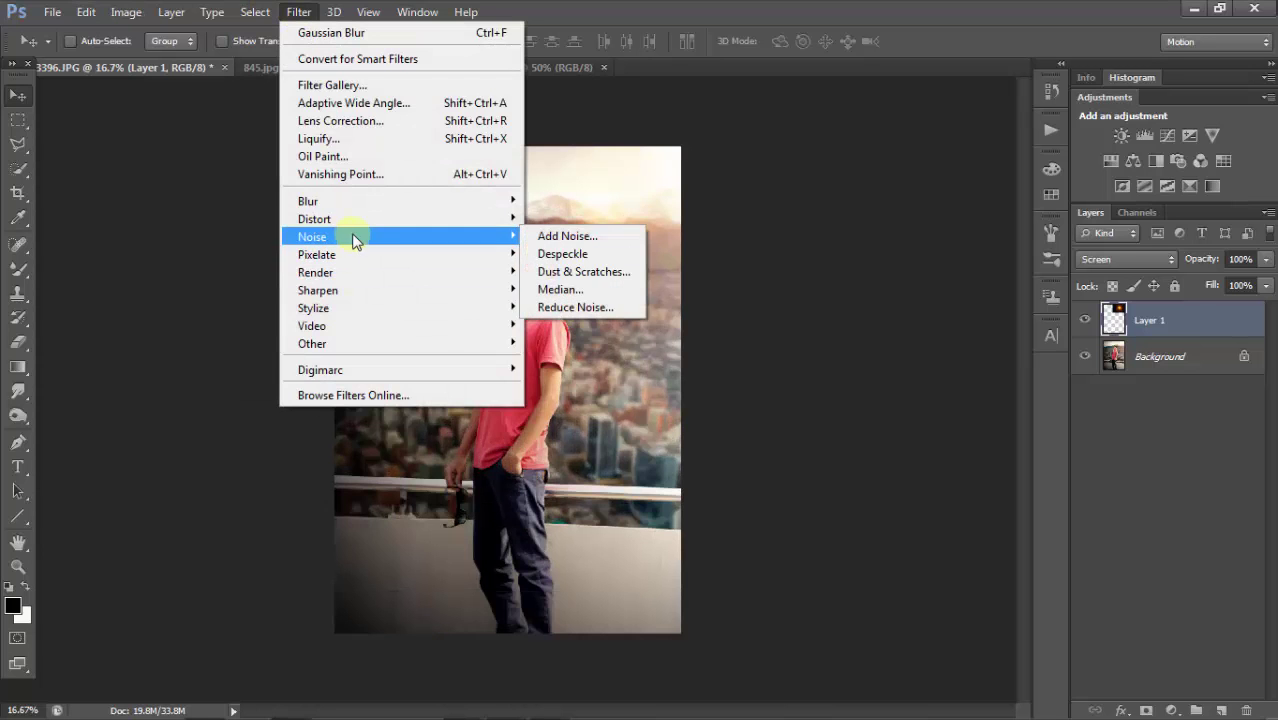
pyautogui.moveTo(318, 290)
pyautogui.click(592, 361)
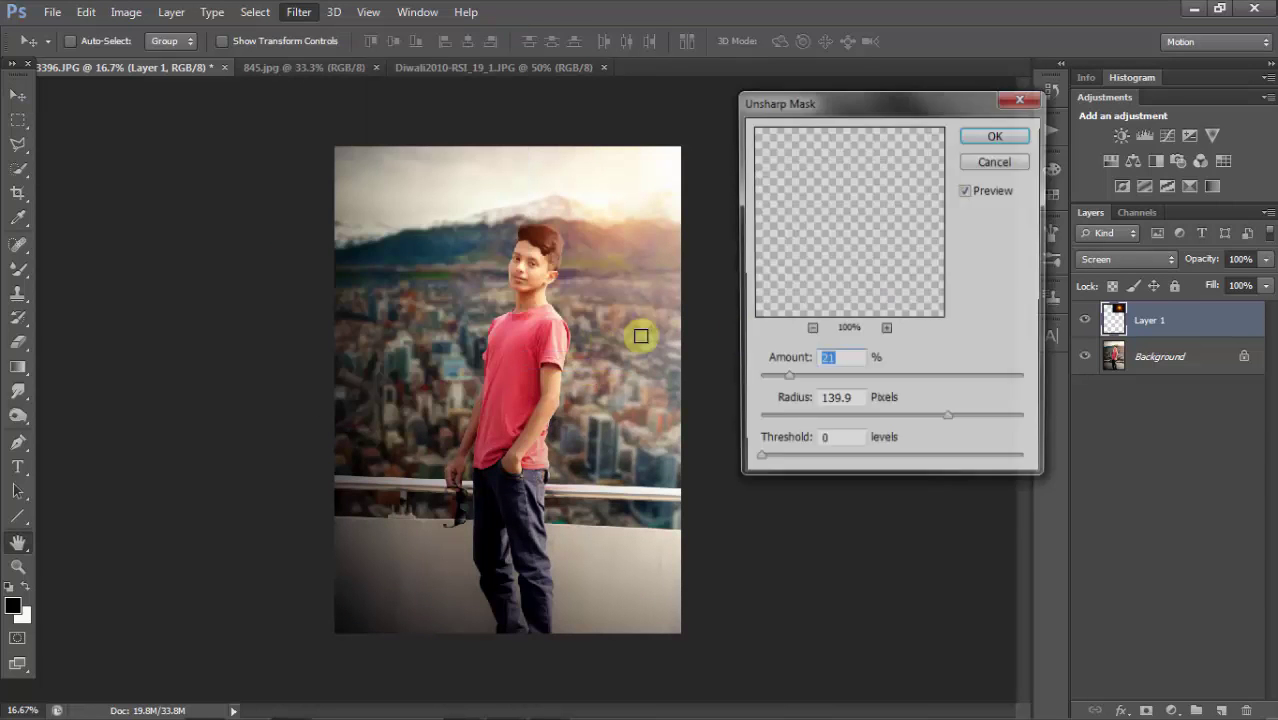
pyautogui.click(994, 162)
# - Render a lens flare on the glow layer, placing its centre in the preview
pyautogui.click(298, 12)
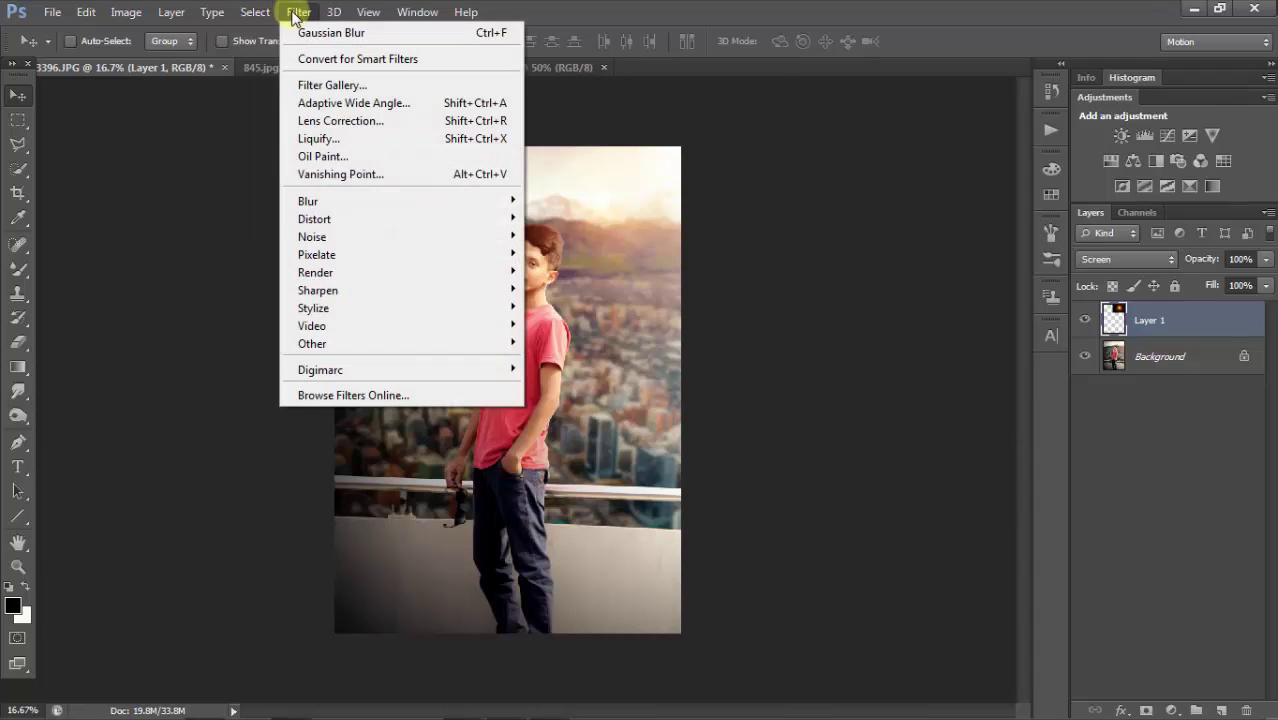
pyautogui.moveTo(315, 272)
pyautogui.click(575, 325)
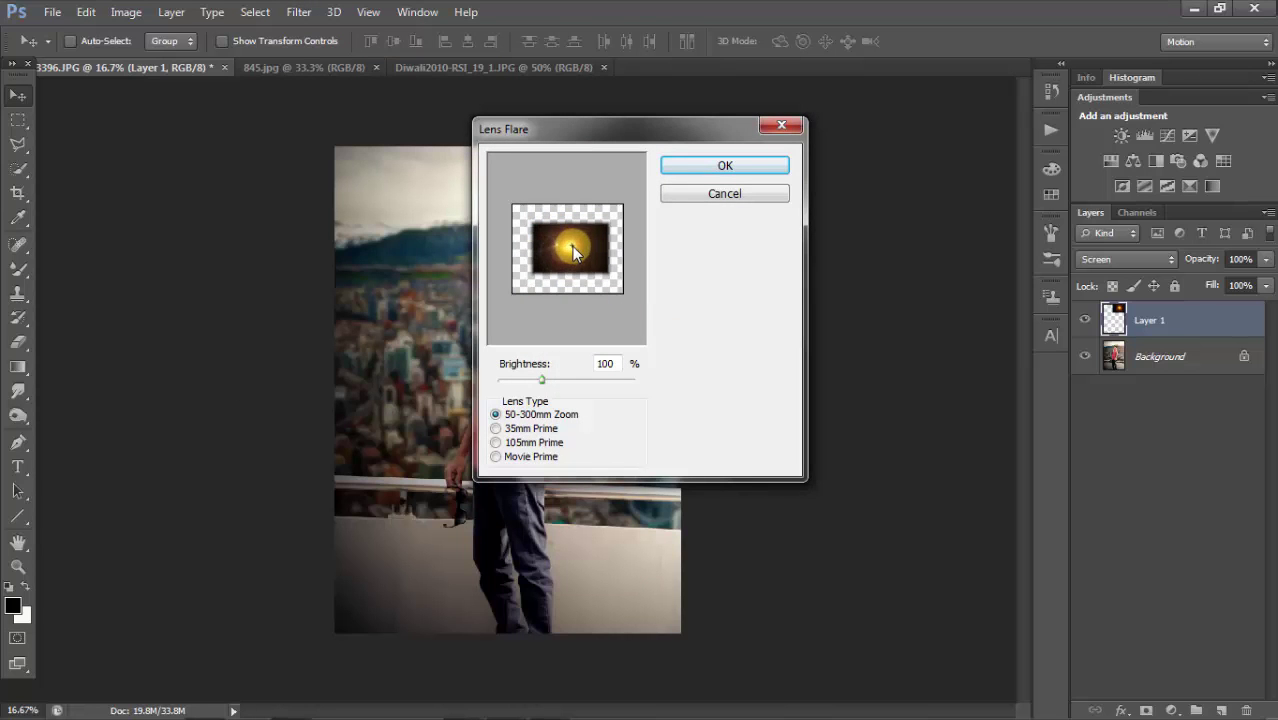
pyautogui.click(568, 241)
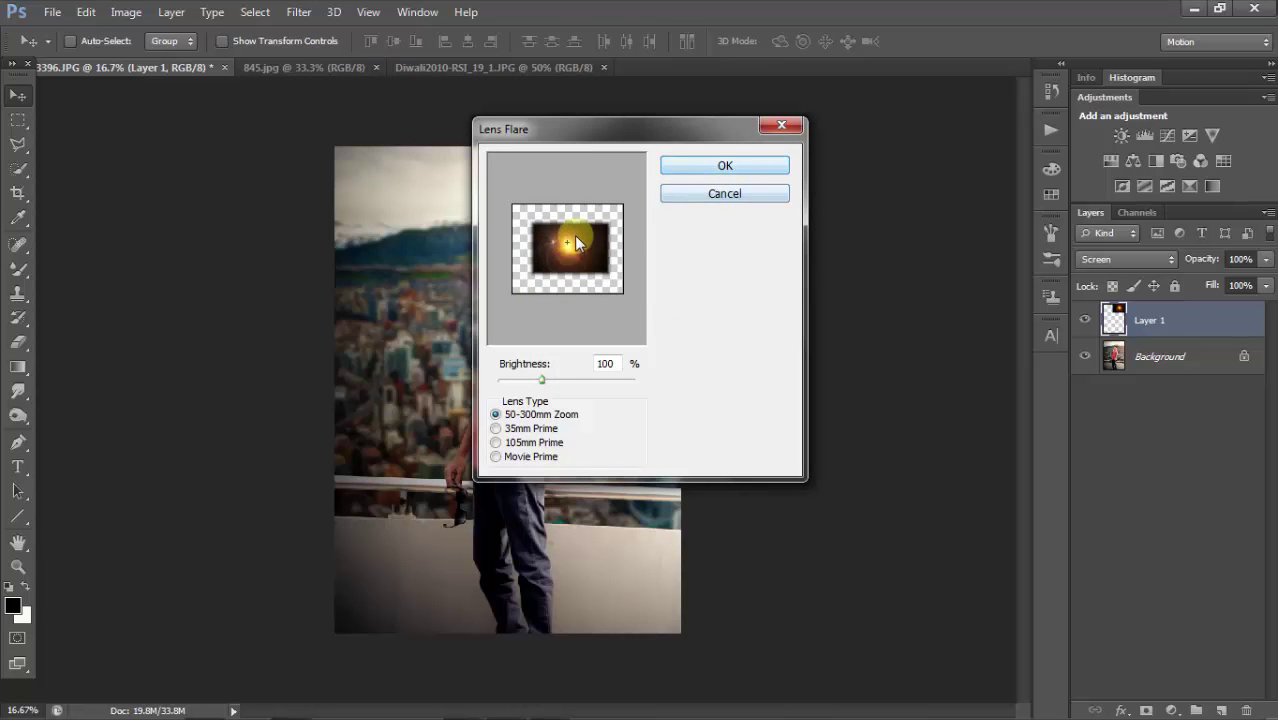
pyautogui.click(703, 166)
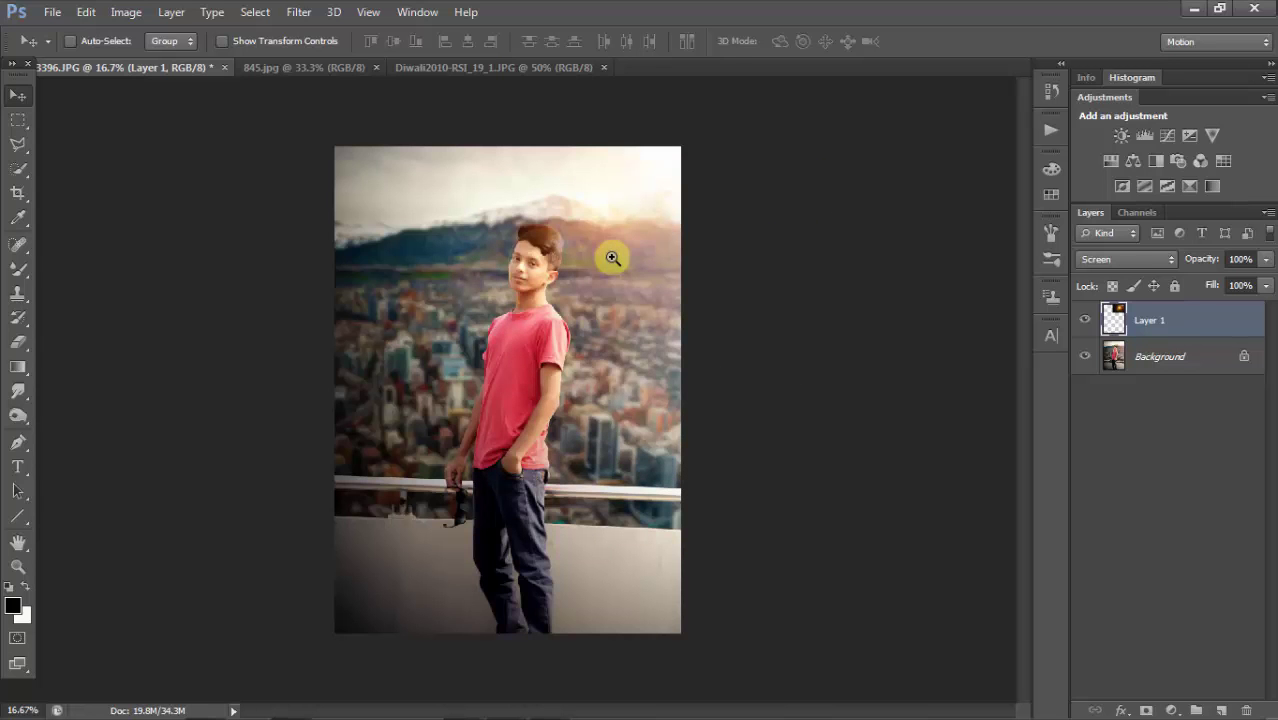
# - Reapply the lens flare using the Movie Prime style at 100% brightness
pyautogui.click(296, 12)
pyautogui.moveTo(400, 272)
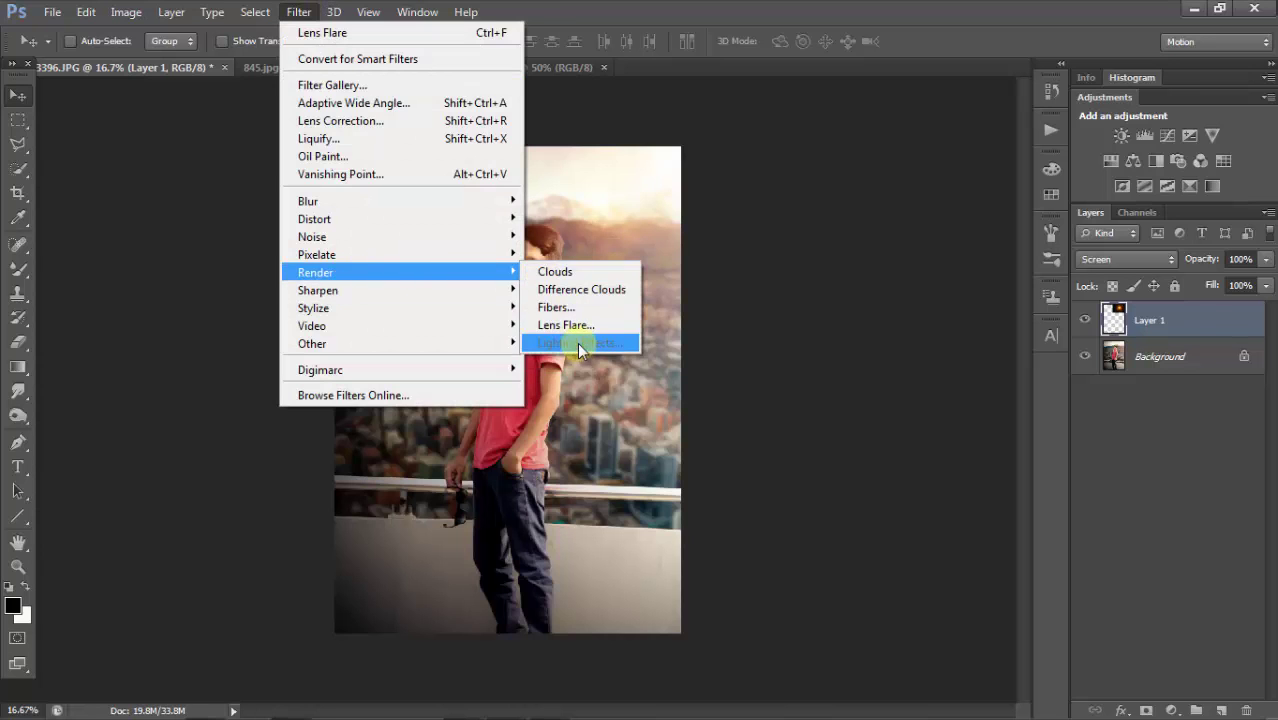
pyautogui.click(575, 343)
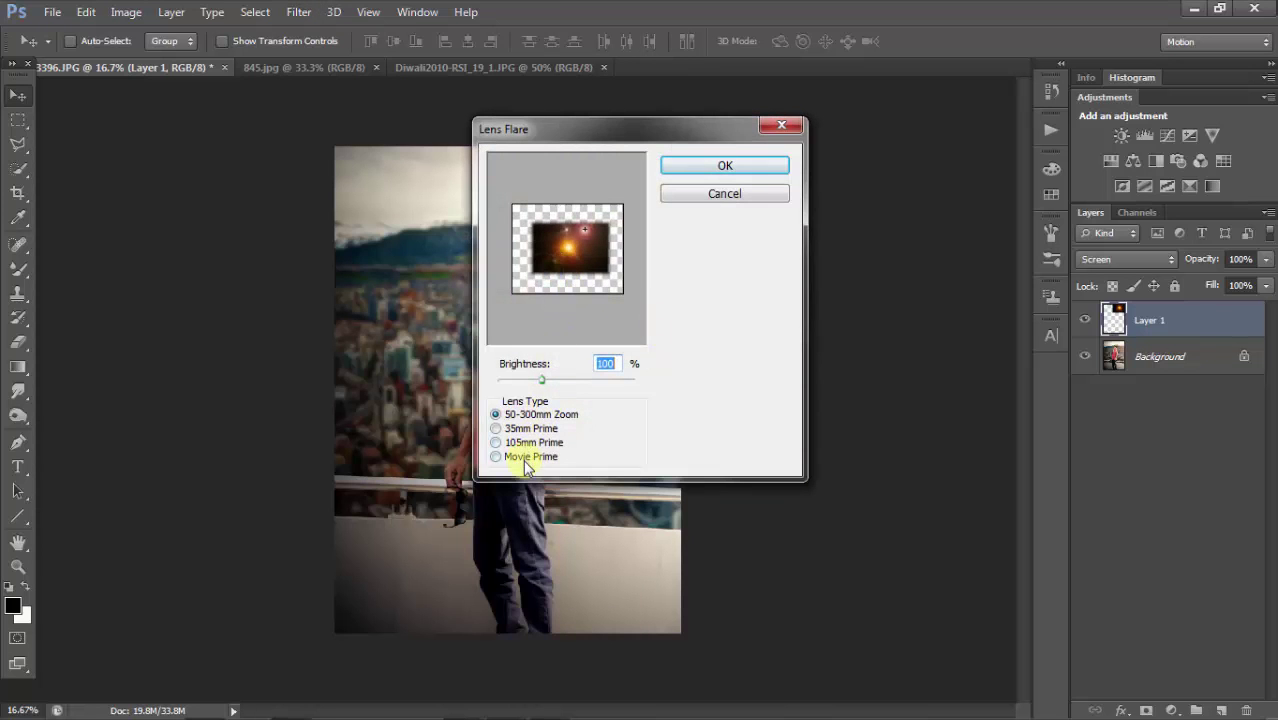
pyautogui.click(525, 457)
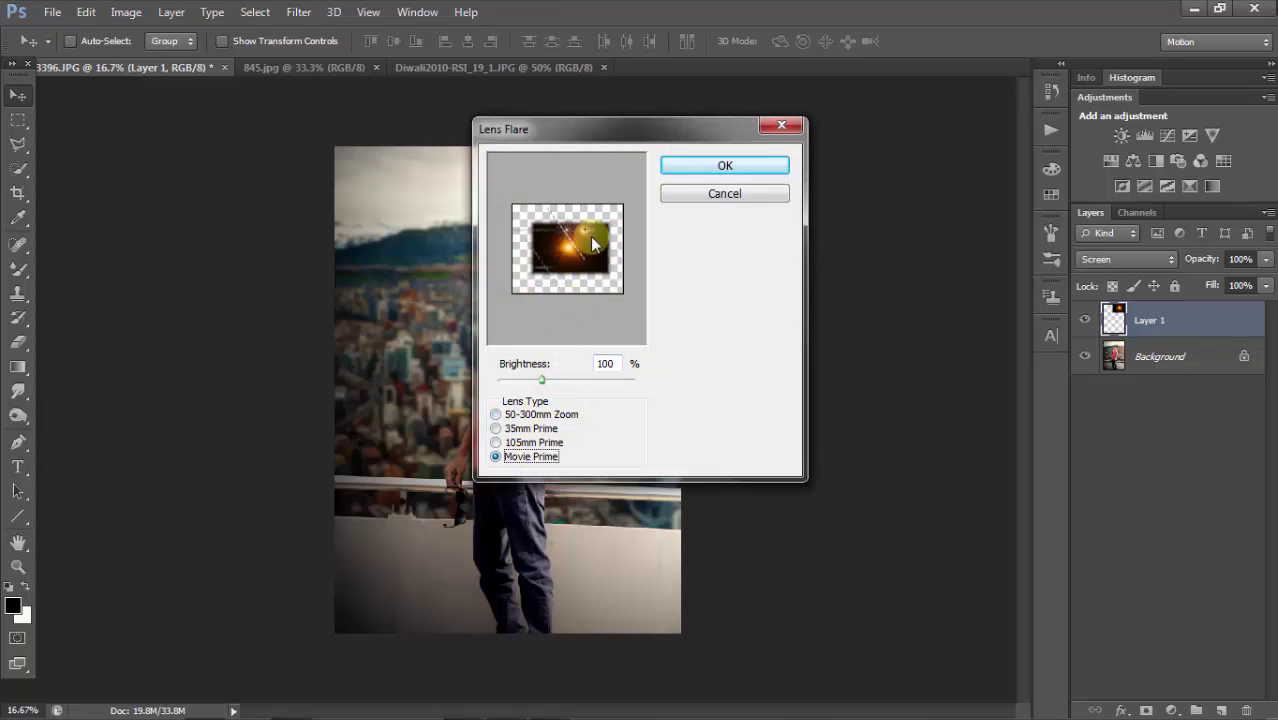
pyautogui.click(720, 166)
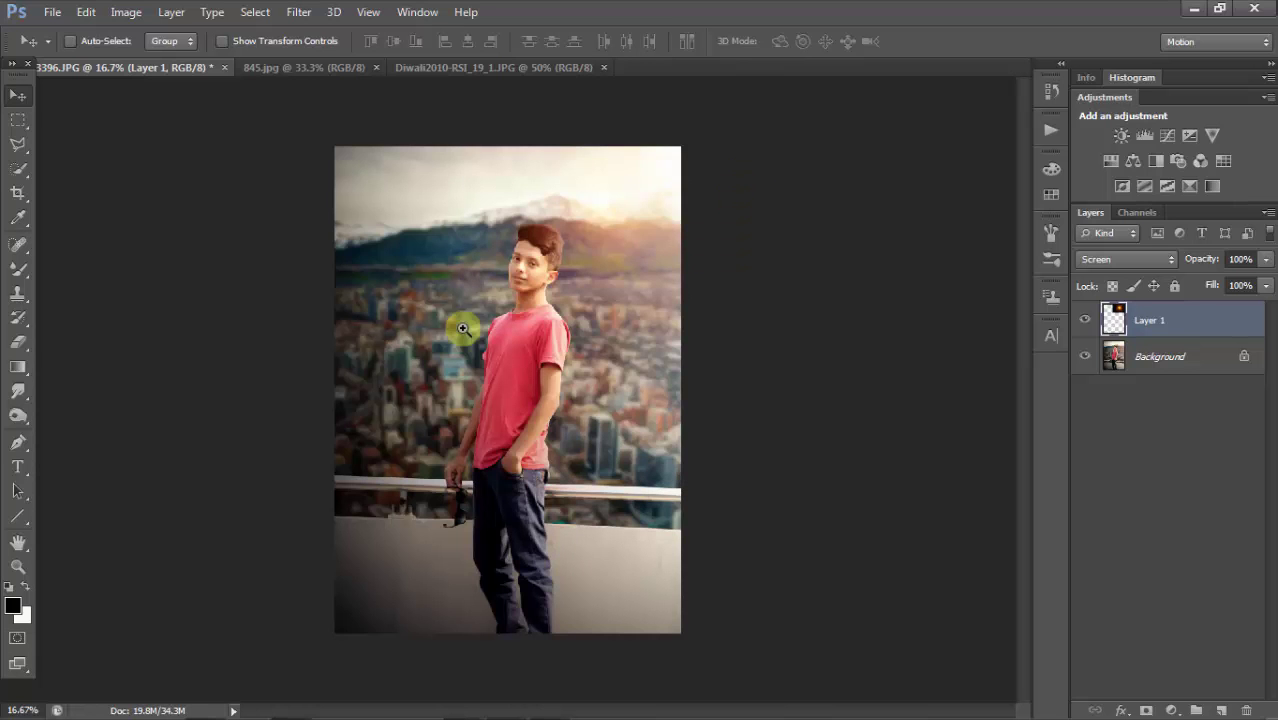
pyautogui.hotkey('ctrl', '+')
pyautogui.hotkey('ctrl', '-')
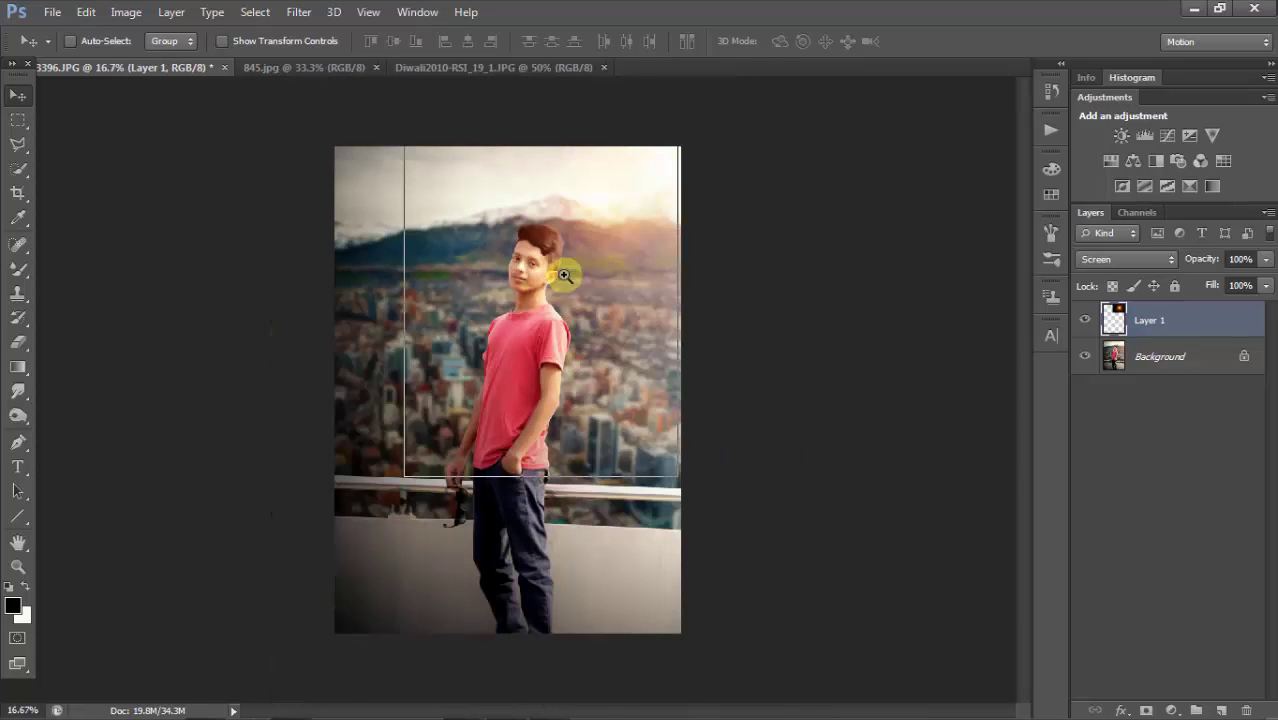
pyautogui.hotkey('ctrl', '+')
# - Merge the flare layer down and apply Reduce Noise at Strength 10, Preserve Details 56%
pyautogui.hotkey('ctrl', 'e')
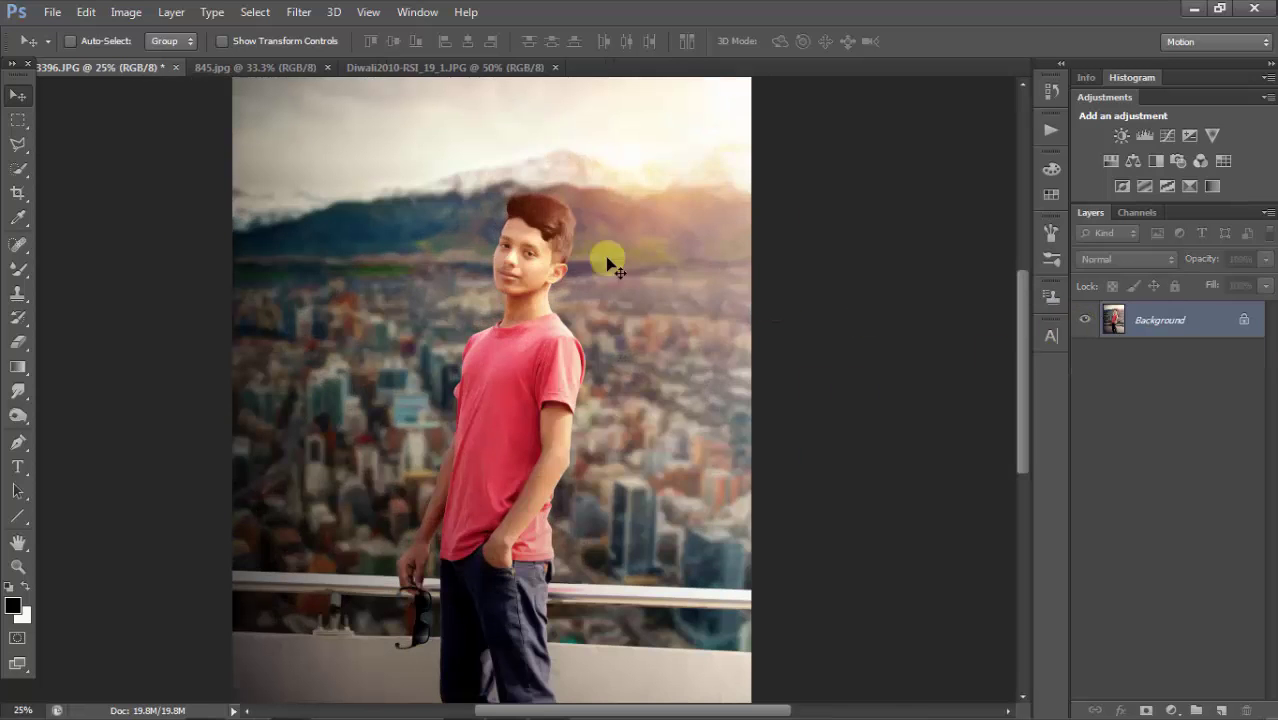
pyautogui.click(299, 12)
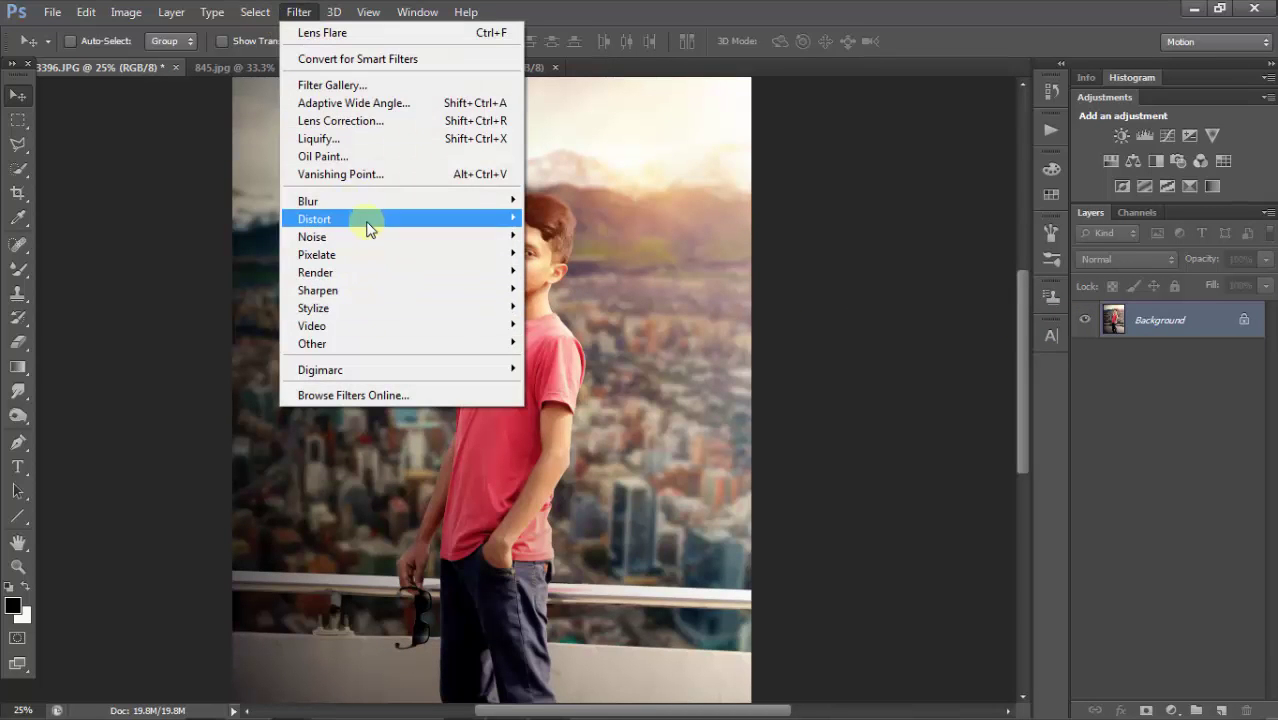
pyautogui.click(605, 305)
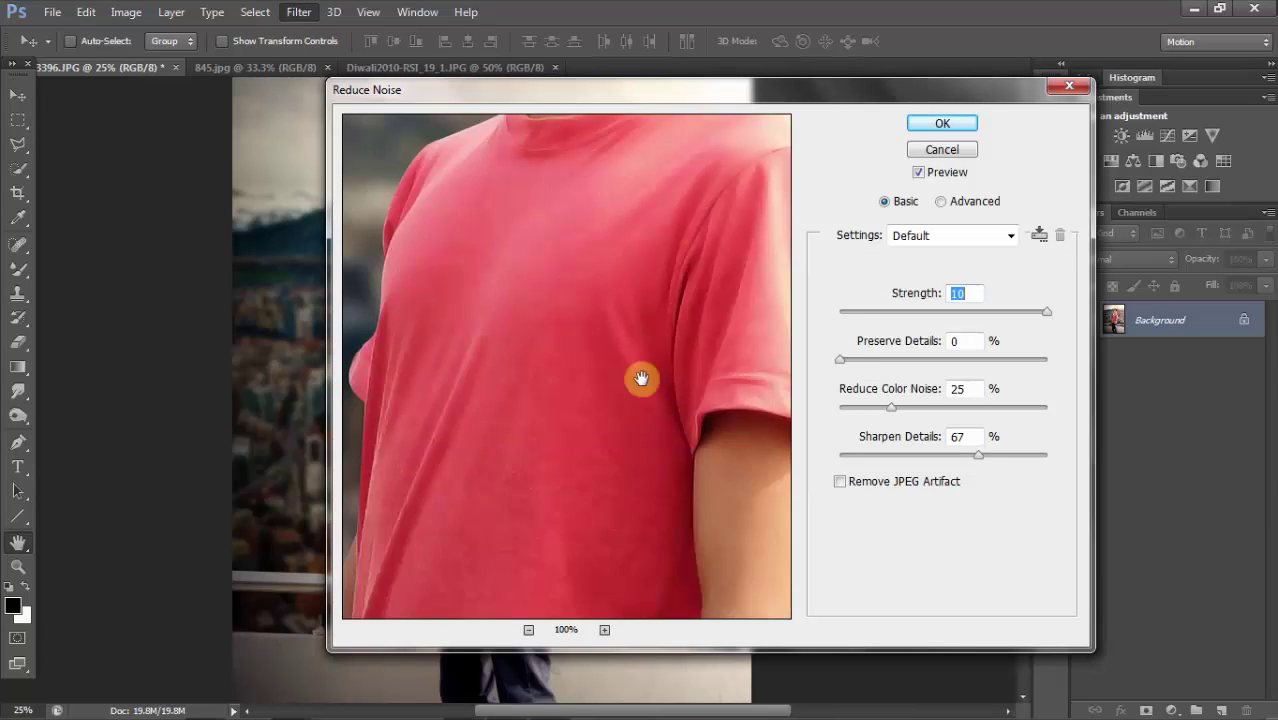
pyautogui.moveTo(642, 377)
pyautogui.mouseDown()
pyautogui.moveTo(665, 260)
pyautogui.moveTo(625, 228)
pyautogui.mouseUp()
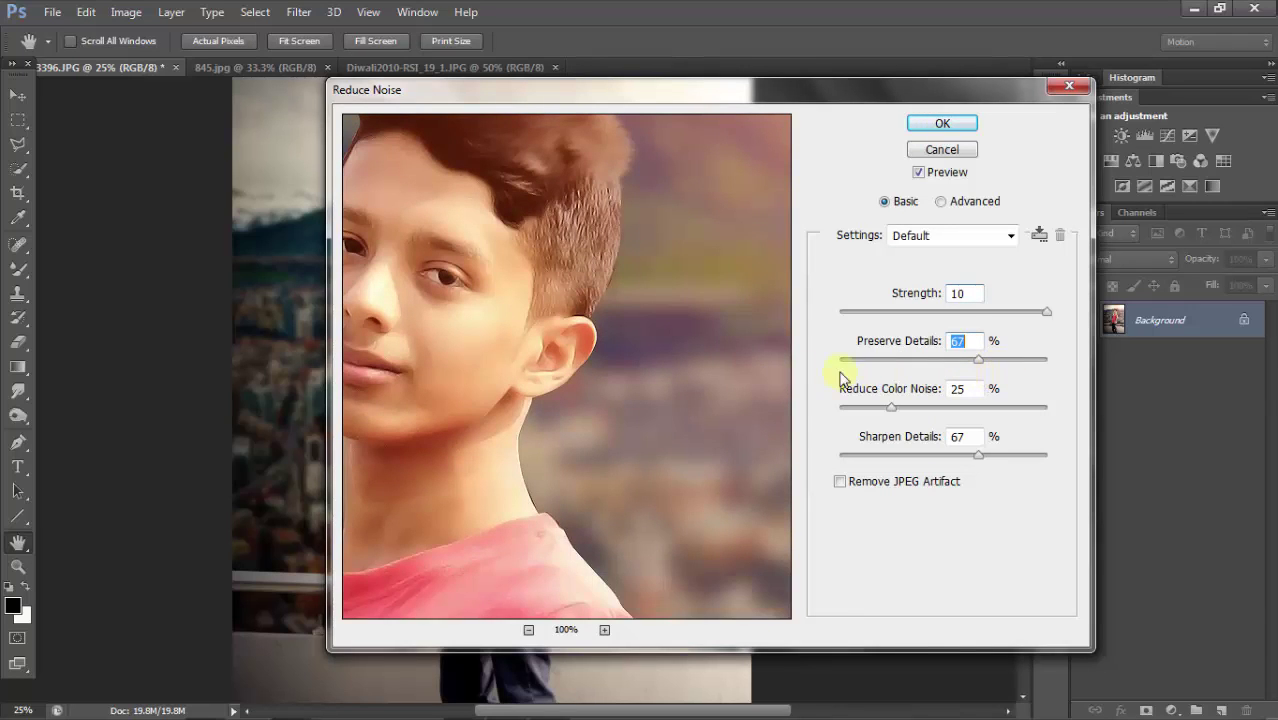
pyautogui.moveTo(628, 297); pyautogui.dragTo(736, 325)
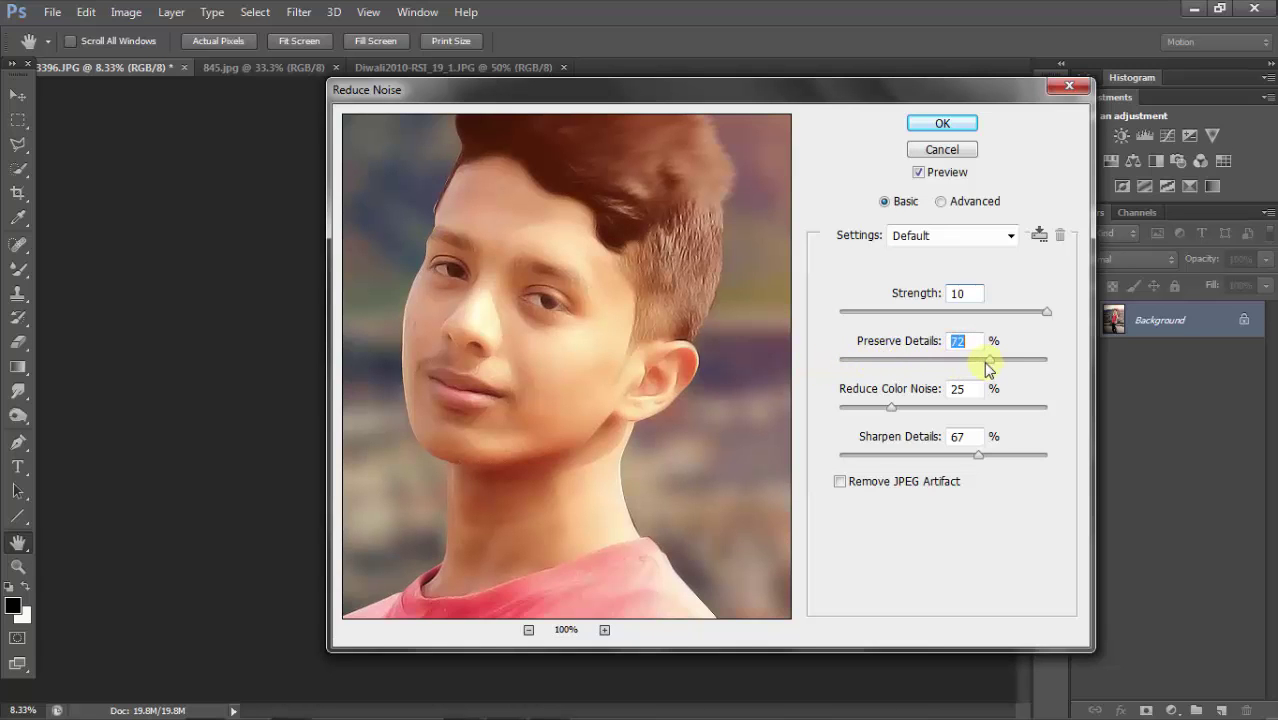
pyautogui.moveTo(985, 360); pyautogui.dragTo(957, 360)
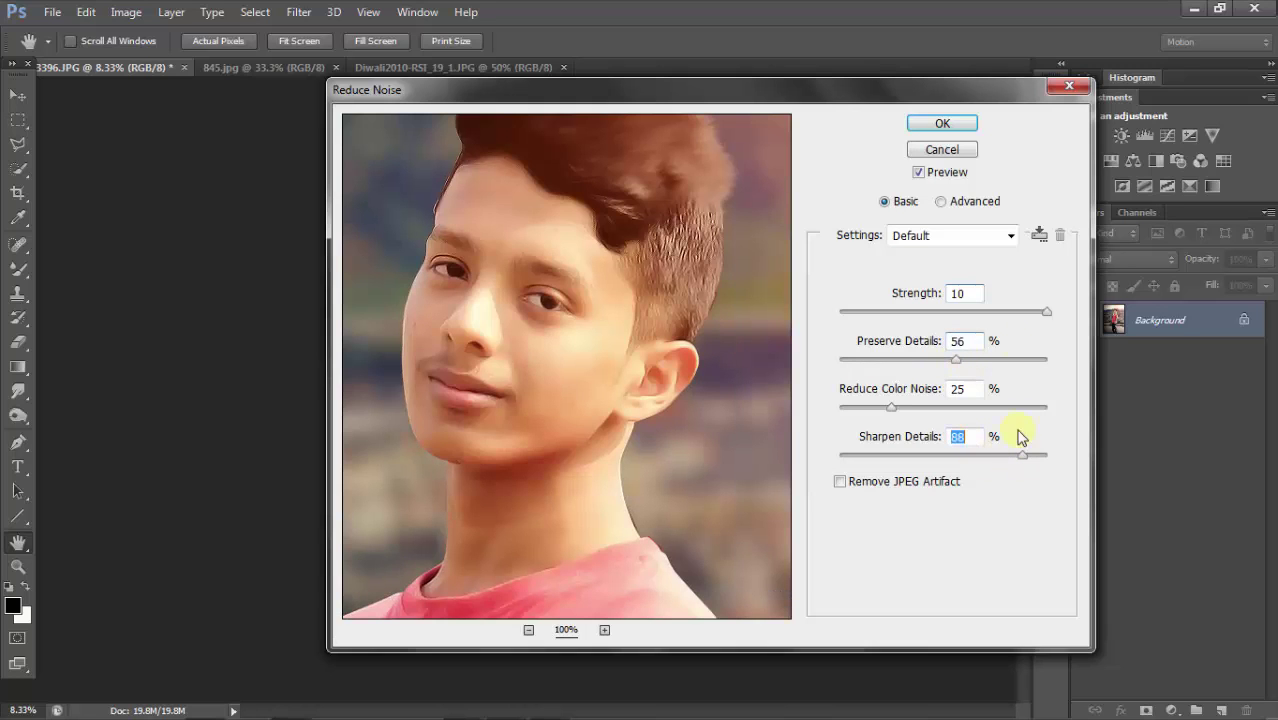
pyautogui.click(966, 123)
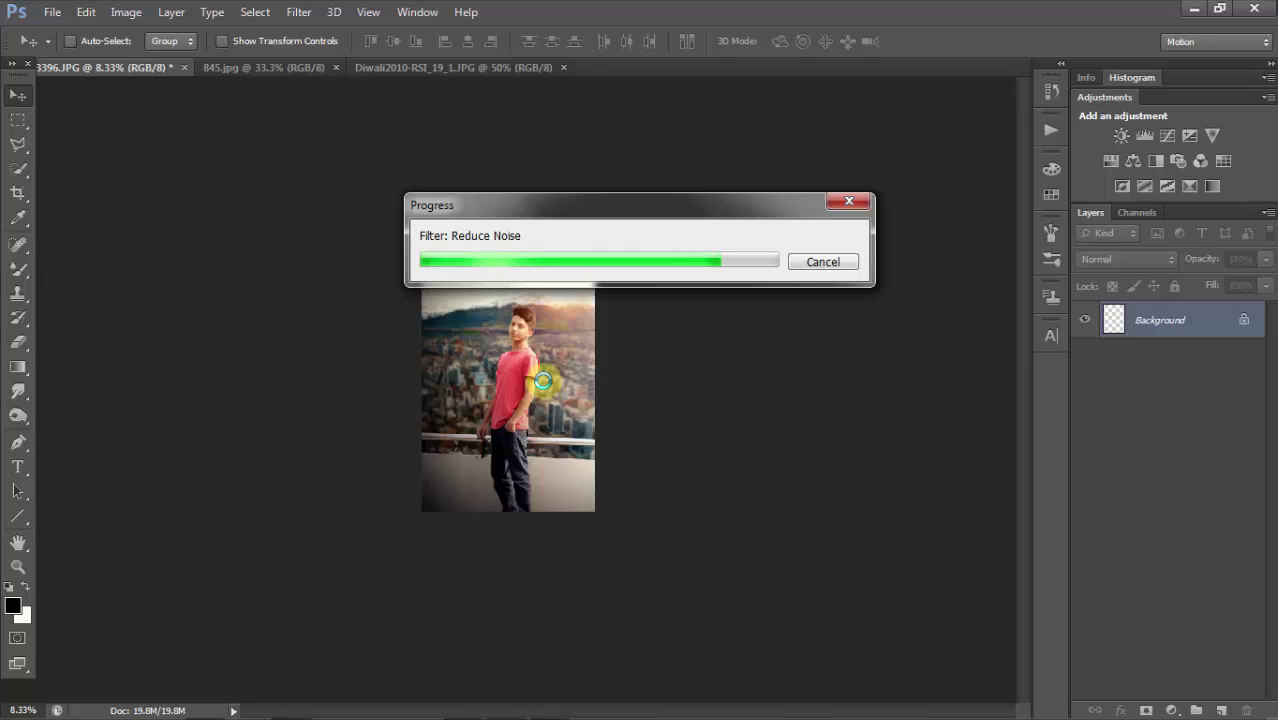
# - Zoom in on the boy photo, then open the Desktop shortcut 'mY nAme].psd'
pyautogui.click(523, 271)
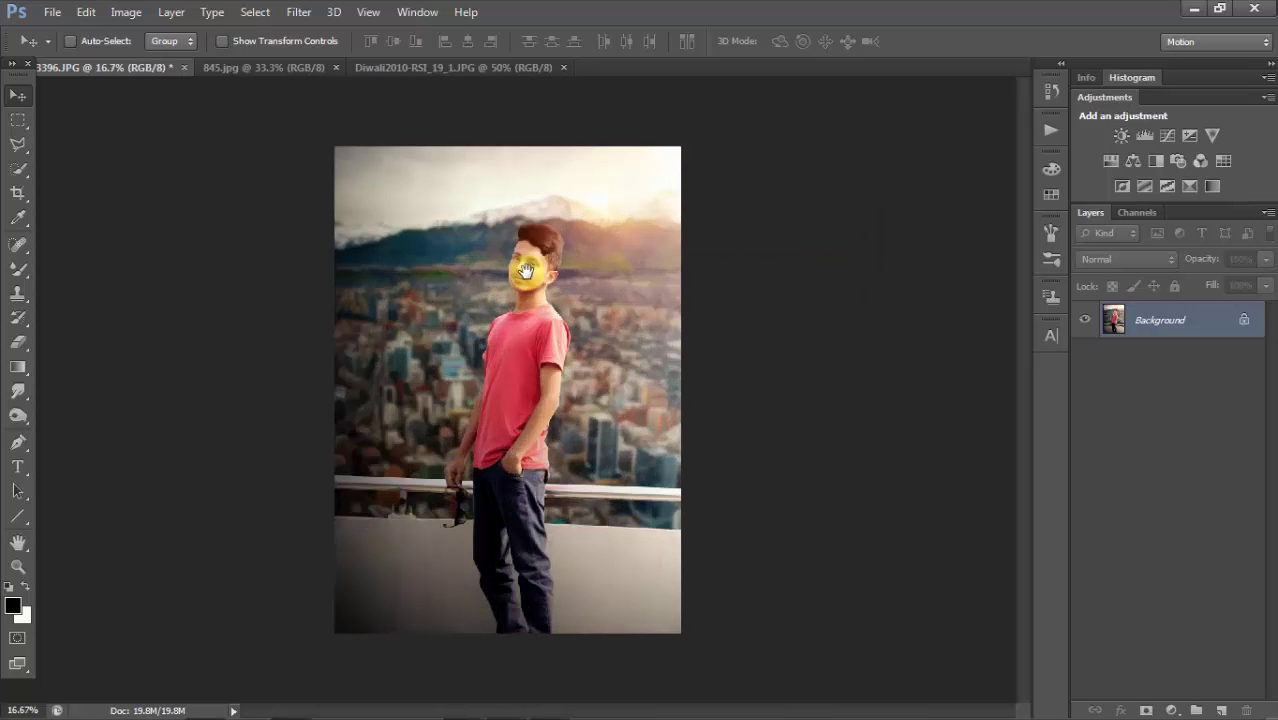
pyautogui.keyDown('alt'); pyautogui.click(620, 288); pyautogui.keyUp('alt')
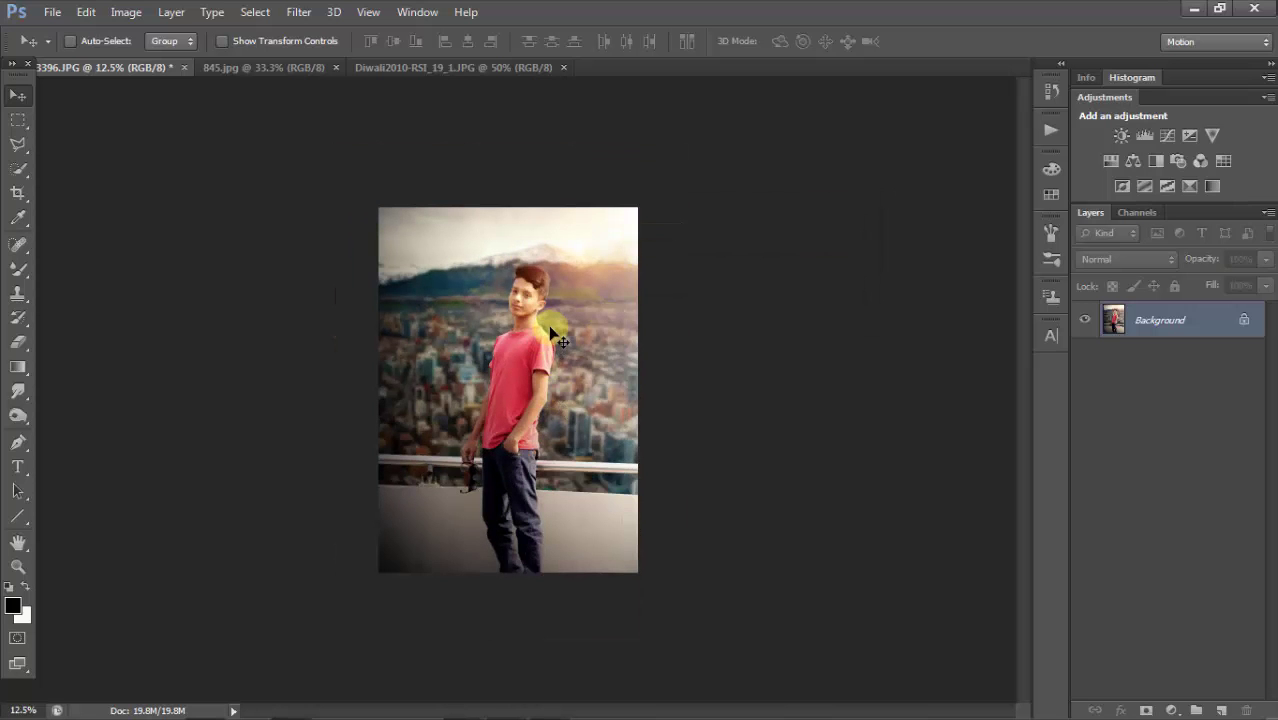
pyautogui.hotkey('ctrl', '+')
pyautogui.click(52, 12)
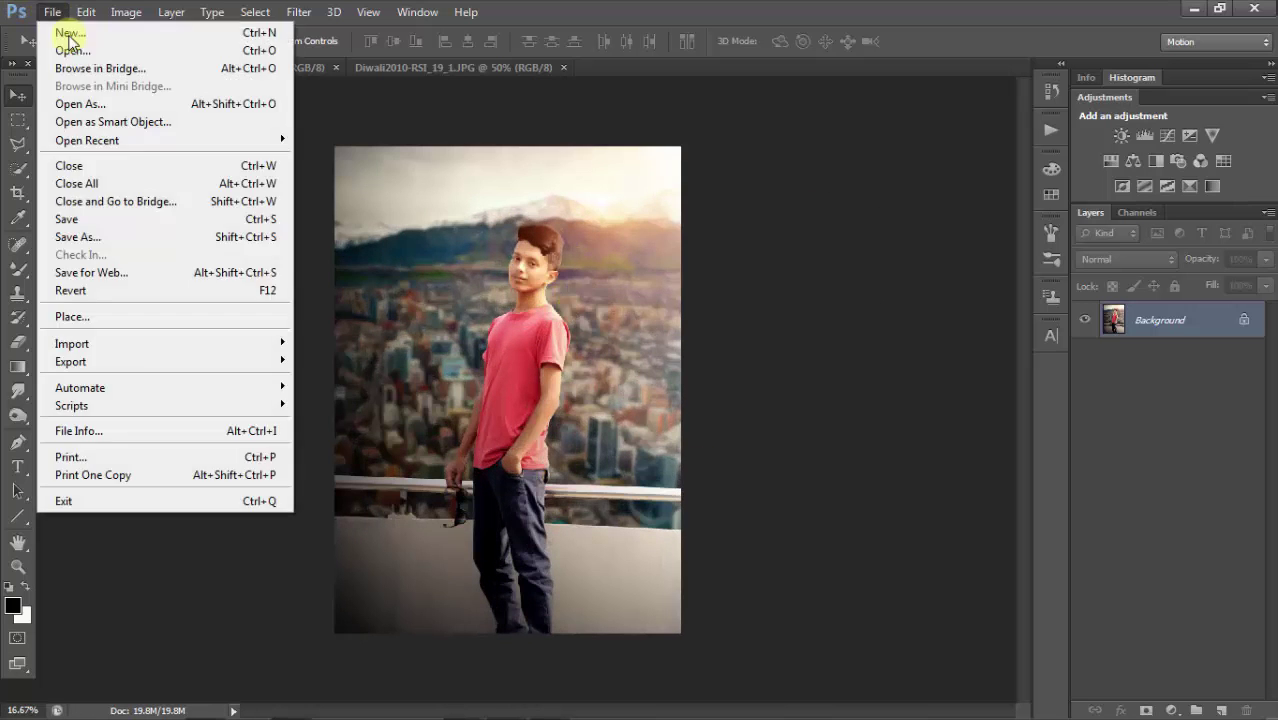
pyautogui.click(60, 52)
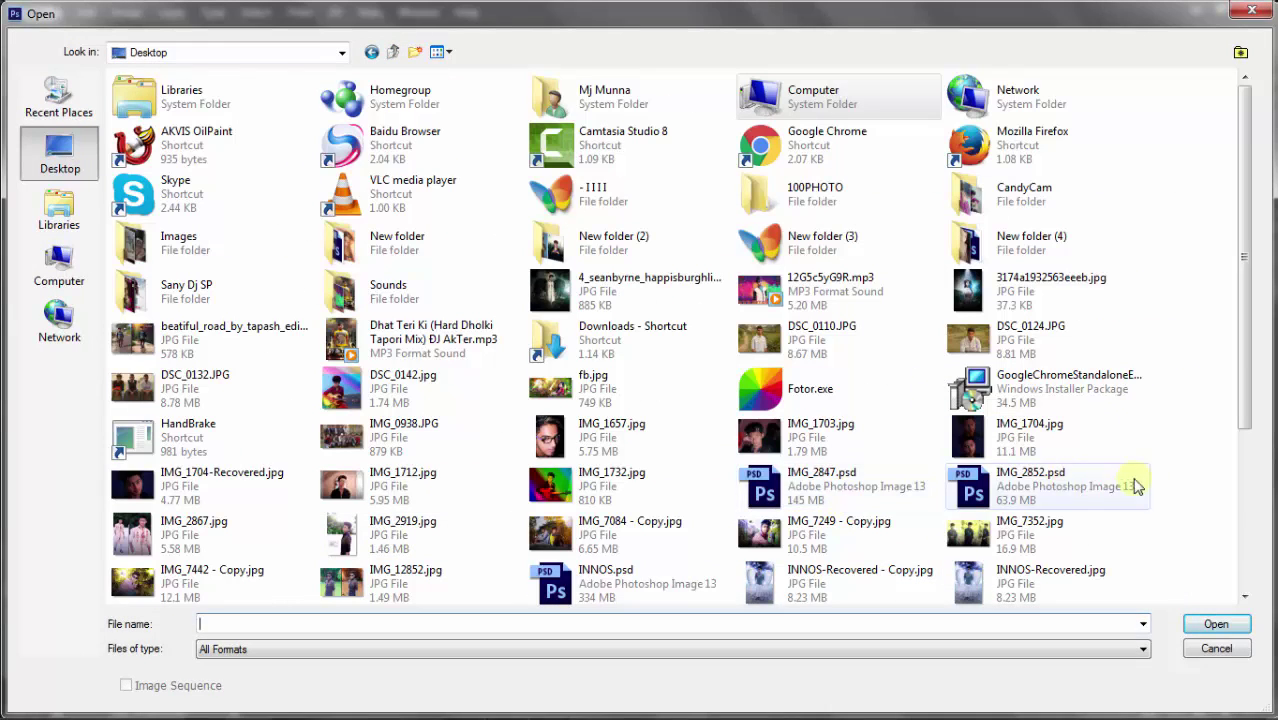
pyautogui.scroll(-2, 1248, 420)
pyautogui.scroll(-1, 1200, 500)
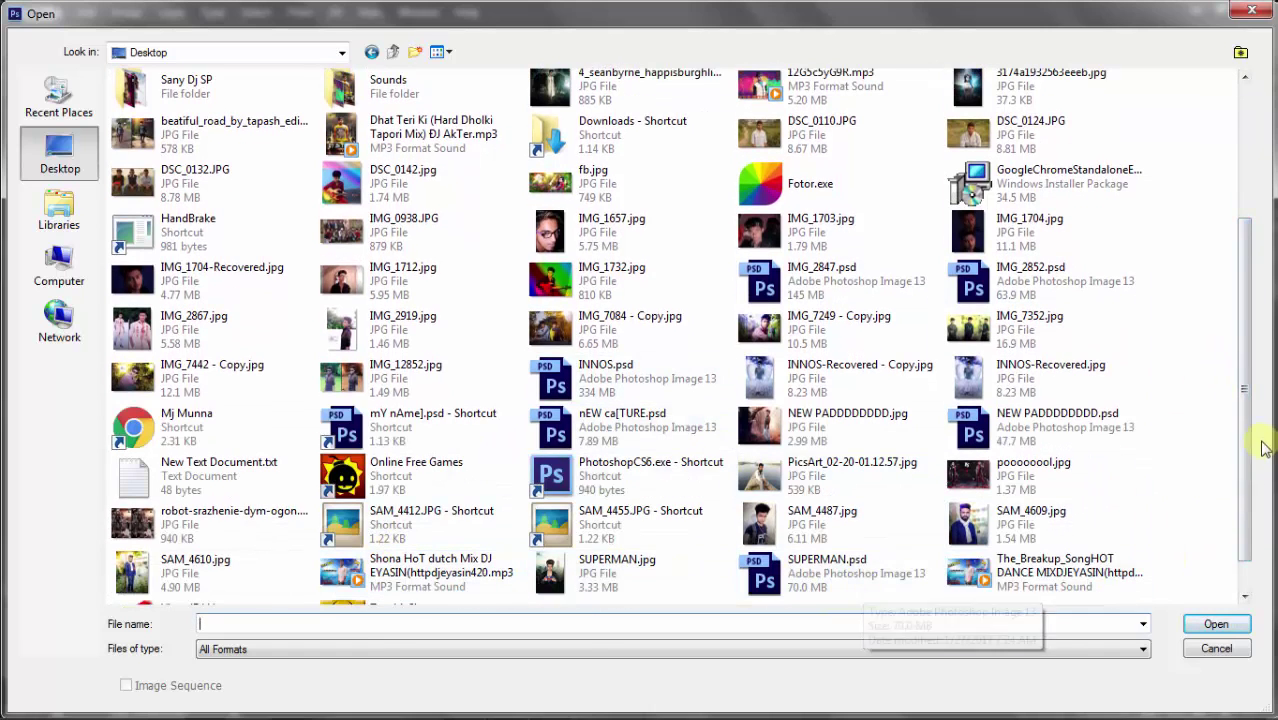
pyautogui.scroll(-1, 1260, 460)
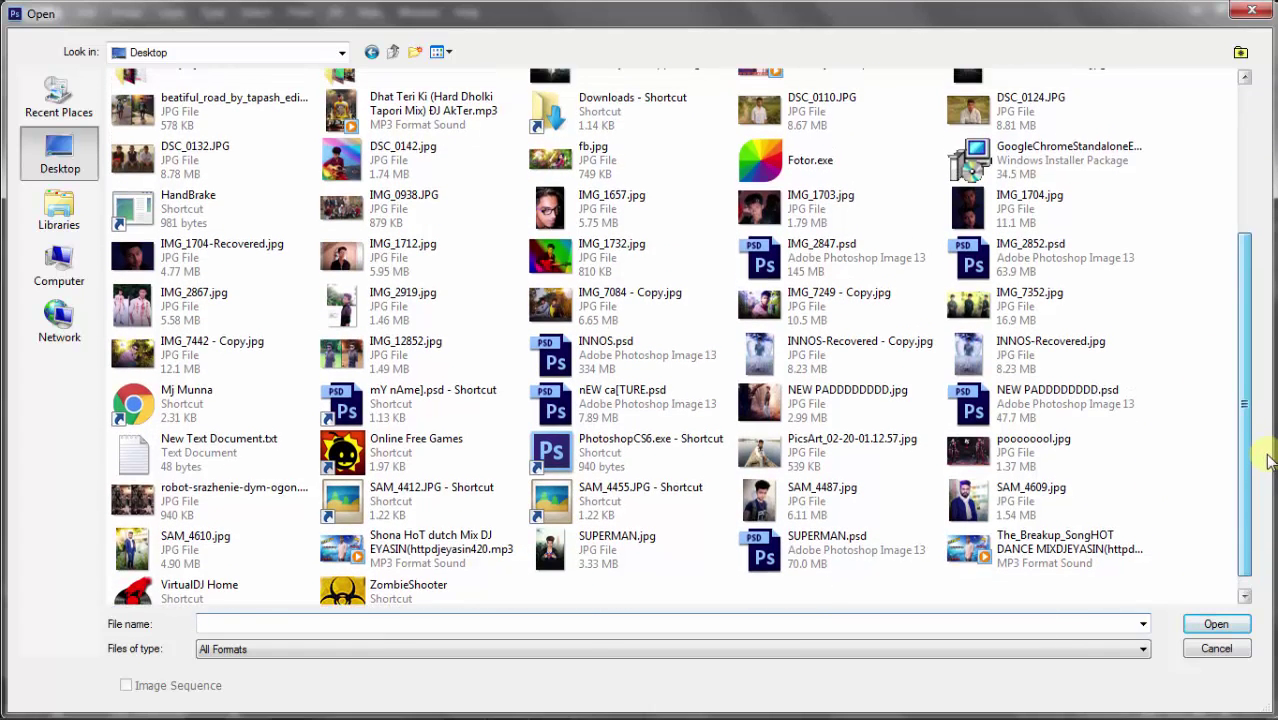
pyautogui.scroll(1, 1260, 445)
pyautogui.doubleClick(360, 412)
# - Copy the logo into the photo, shrink it into the lower-right corner, and set Fill to 58%
pyautogui.moveTo(425, 420)
pyautogui.mouseDown()
pyautogui.moveTo(465, 325)
pyautogui.moveTo(562, 533)
pyautogui.mouseUp()
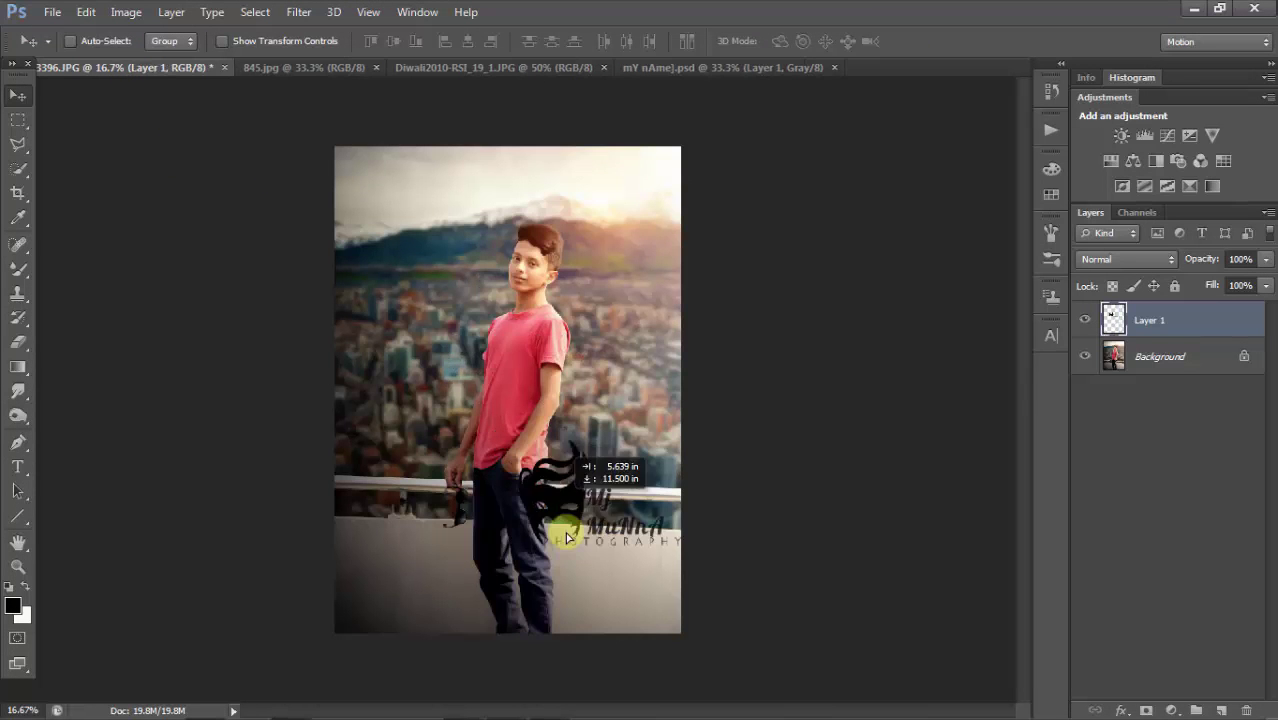
pyautogui.hotkey('ctrl', 'r')
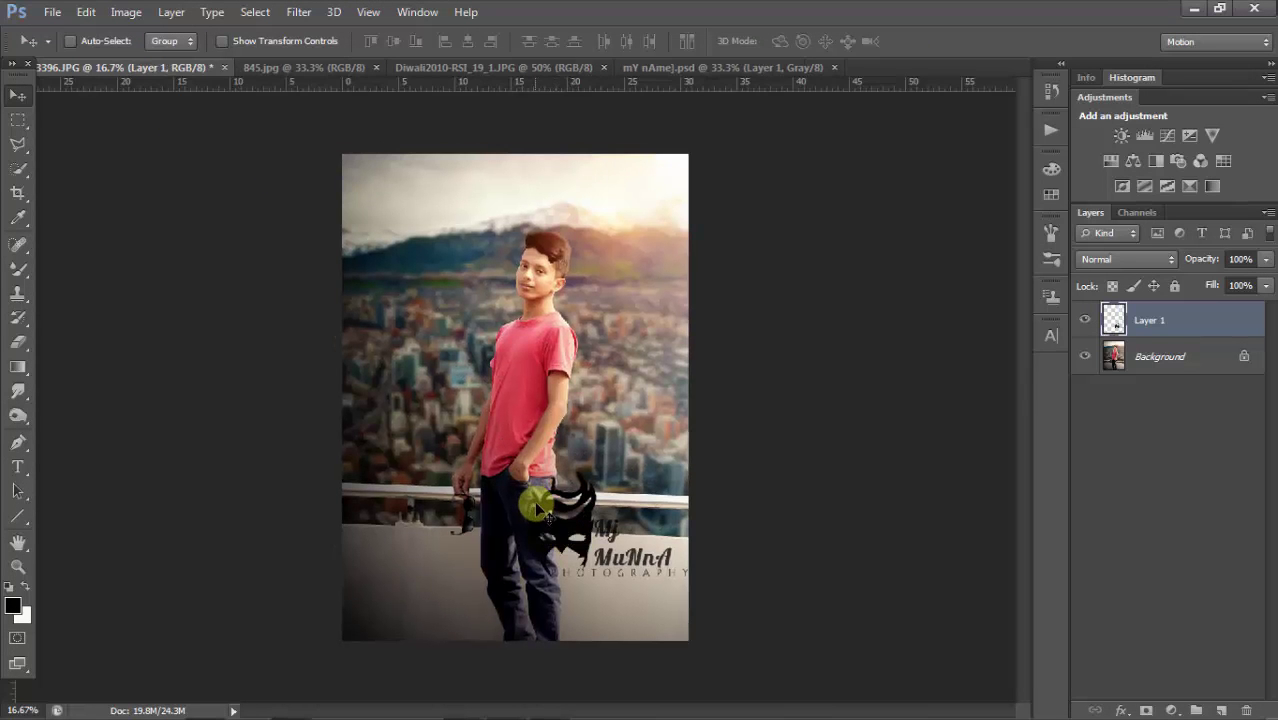
pyautogui.hotkey('ctrl', 't')
pyautogui.moveTo(526, 468)
pyautogui.mouseDown()
pyautogui.moveTo(633, 545)
pyautogui.moveTo(623, 577)
pyautogui.mouseUp()
pyautogui.press('Return')
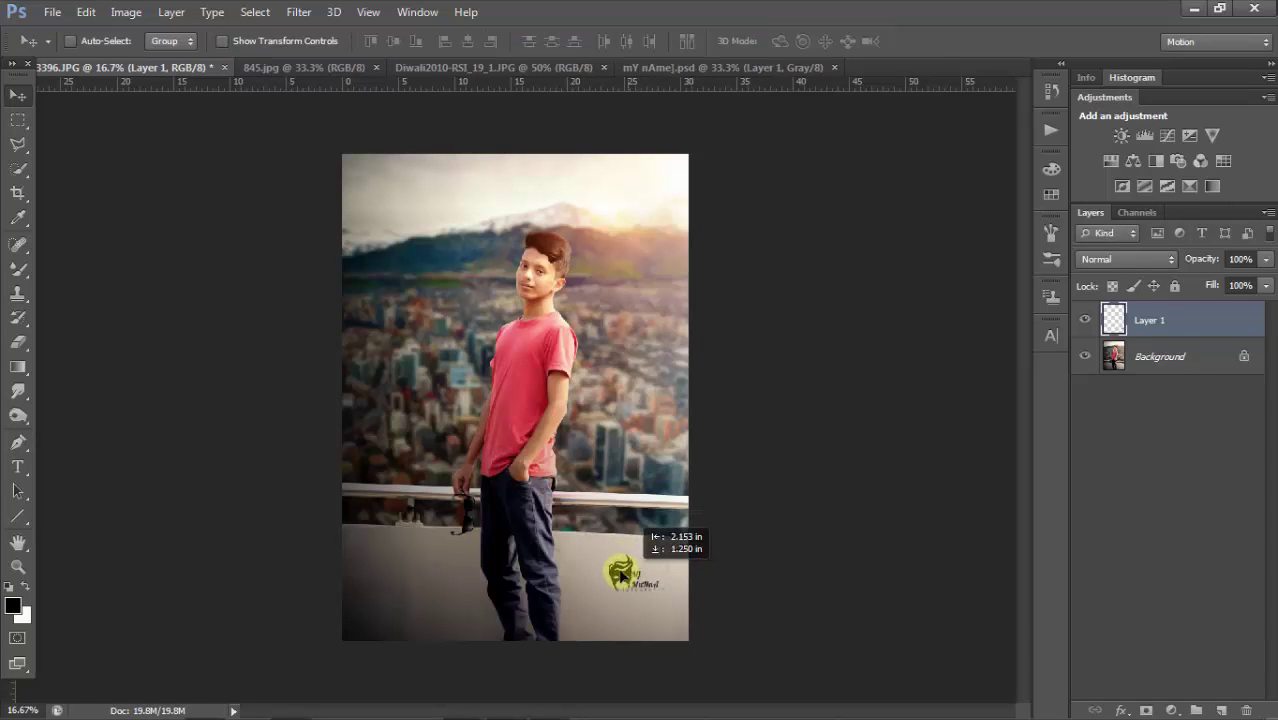
pyautogui.click(1265, 285)
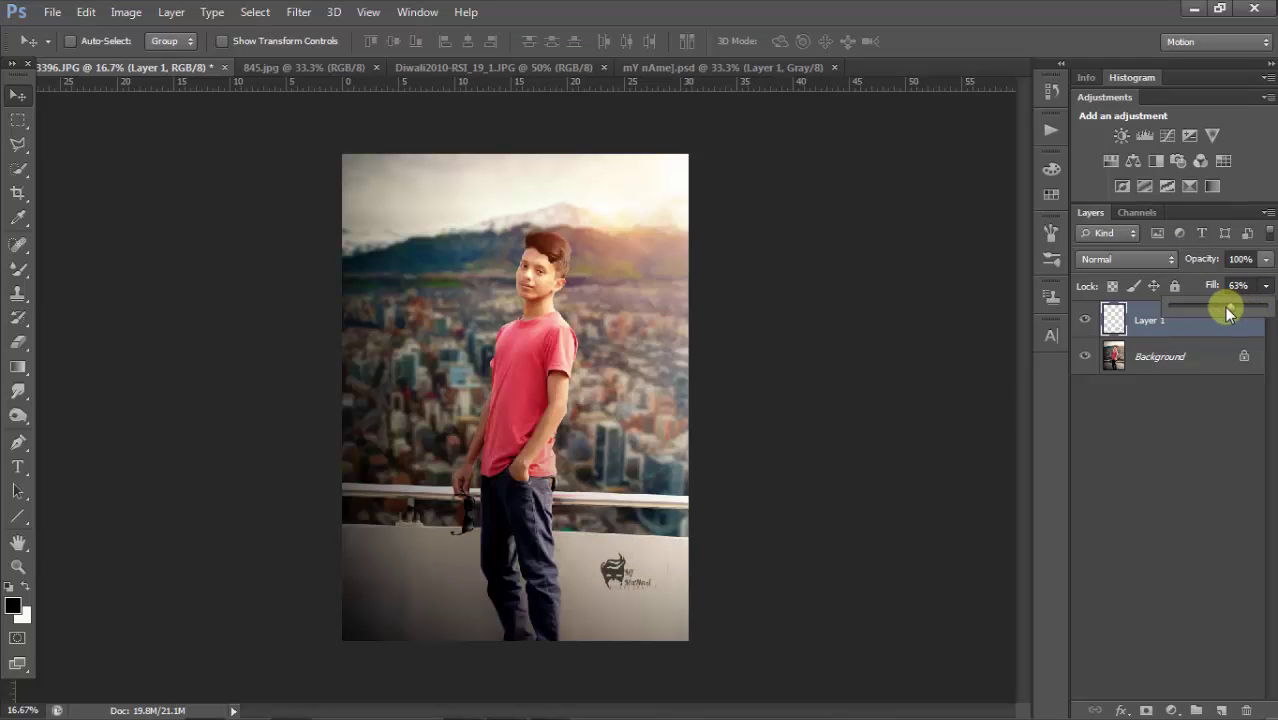
pyautogui.moveTo(1227, 307); pyautogui.dragTo(1222, 307)
# - Enlarge the logo slightly, tilt it a little, and zoom in to check the watermark
pyautogui.hotkey('ctrl', 't')
pyautogui.moveTo(660, 590); pyautogui.dragTo(670, 597)
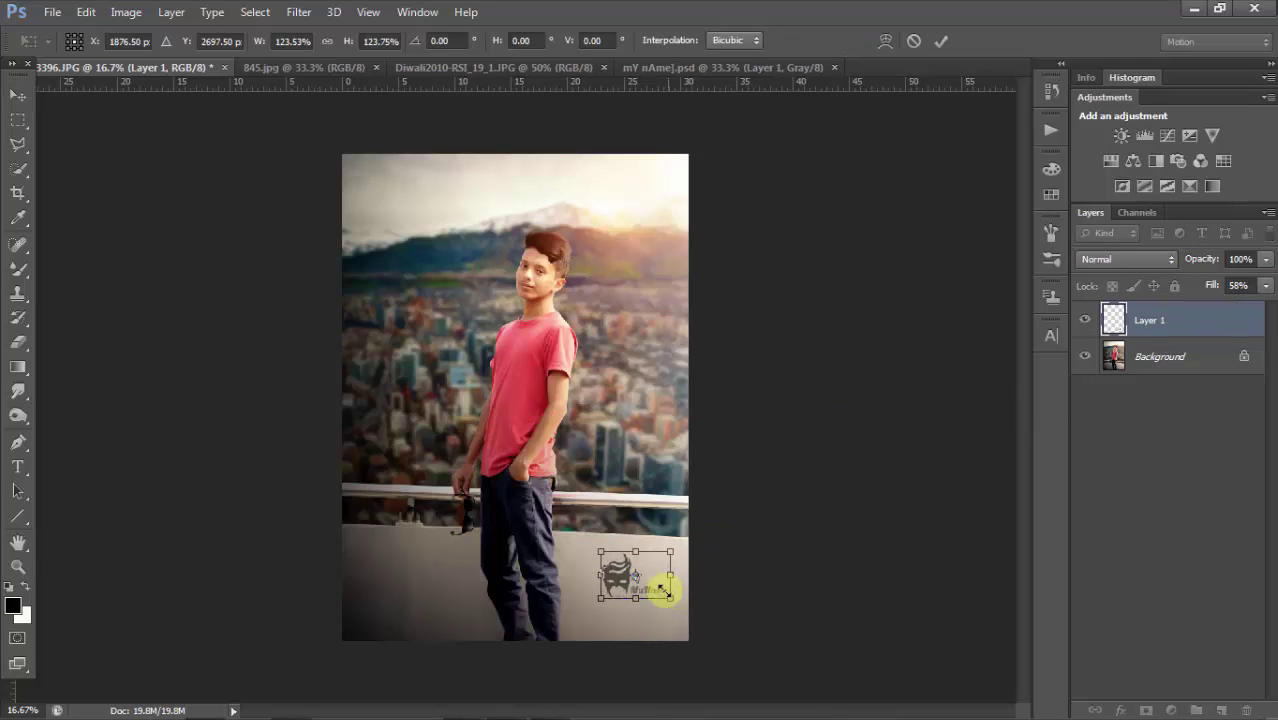
pyautogui.press('Return')
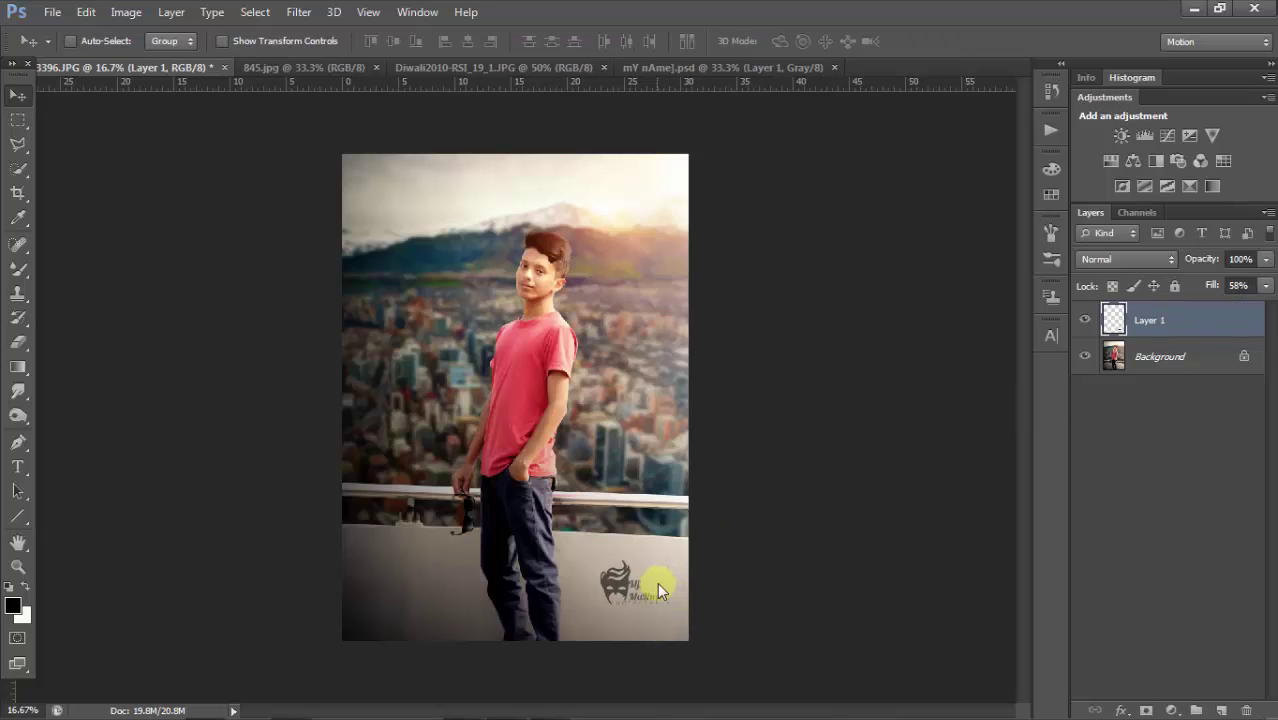
pyautogui.hotkey('ctrl', 't')
pyautogui.moveTo(775, 413); pyautogui.dragTo(790, 414)
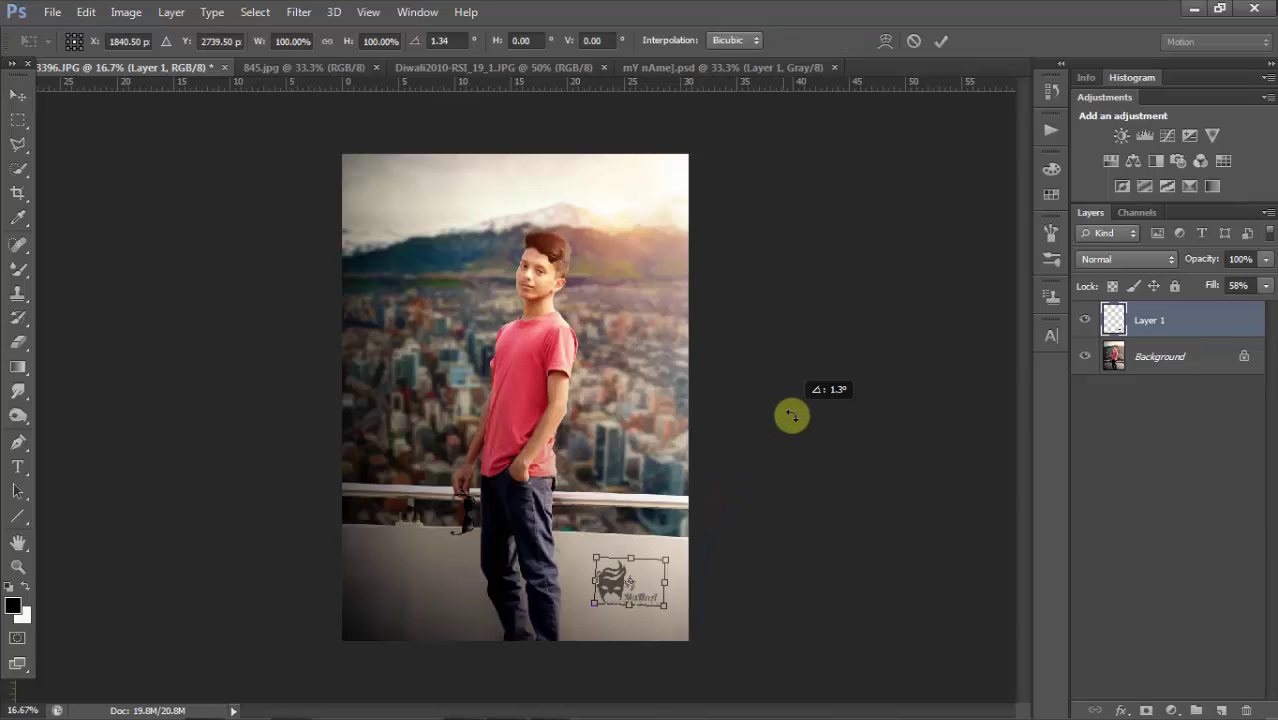
pyautogui.press('Return')
pyautogui.hotkey('ctrl', '-')
pyautogui.hotkey('ctrl', '-')
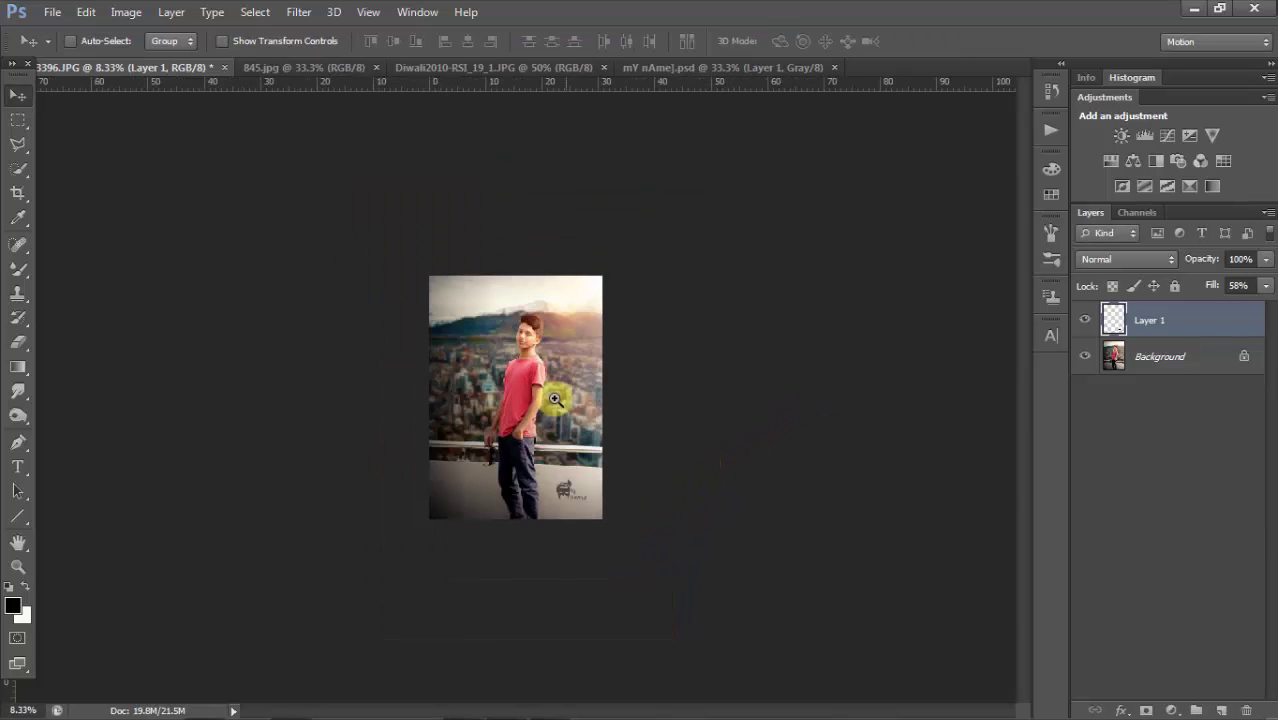
pyautogui.keyDown('ctrl'); pyautogui.click(558, 387); pyautogui.keyUp('ctrl')
pyautogui.hotkey('ctrl', '+')
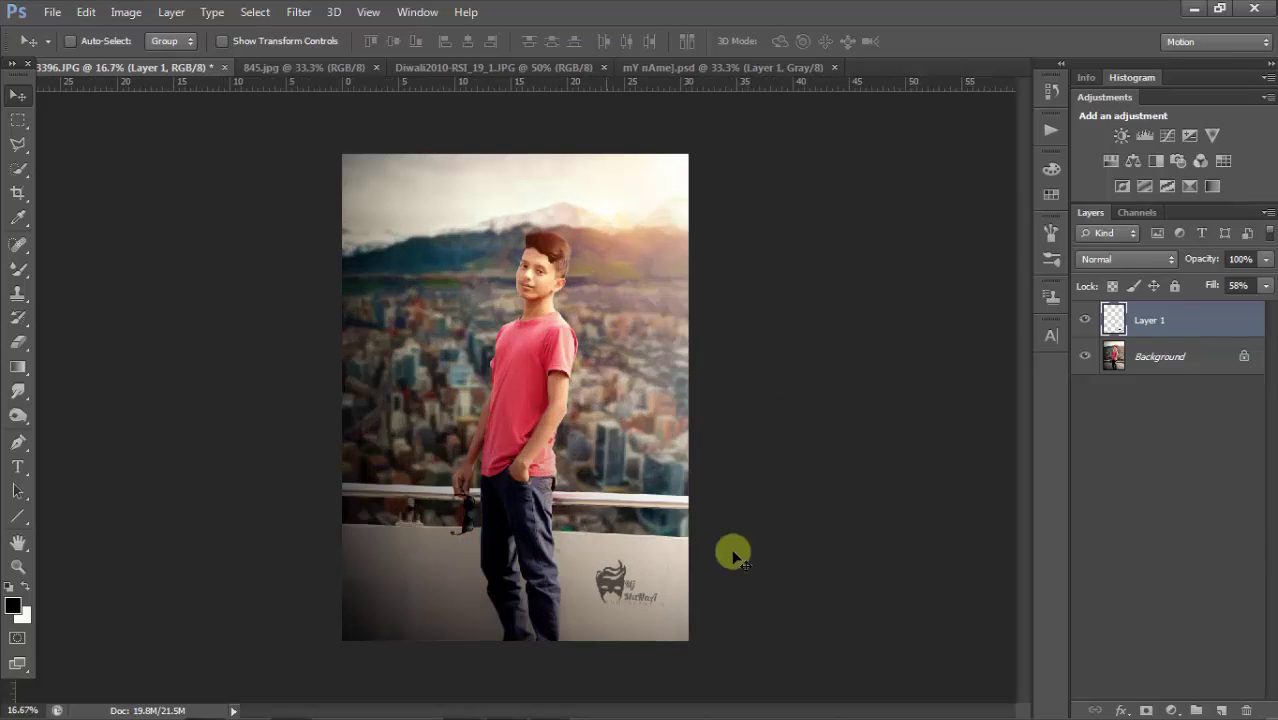
pyautogui.keyDown('ctrl'); pyautogui.click(489, 401); pyautogui.keyUp('ctrl')
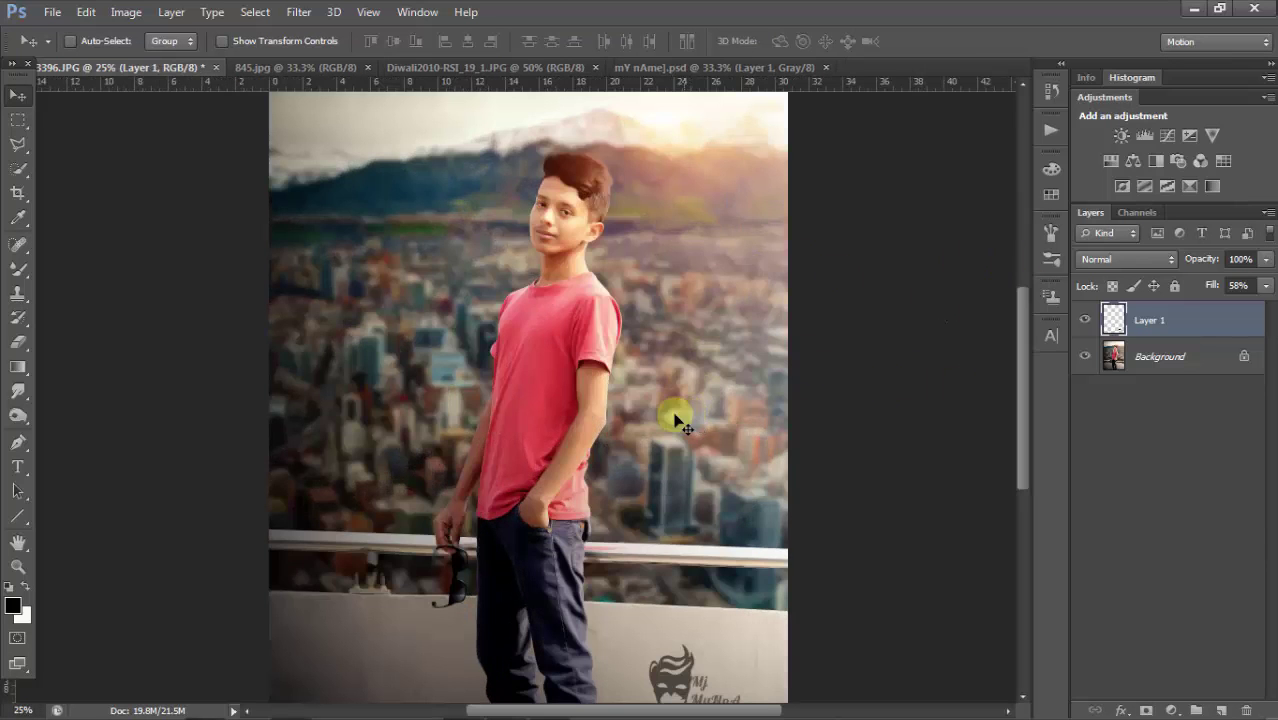